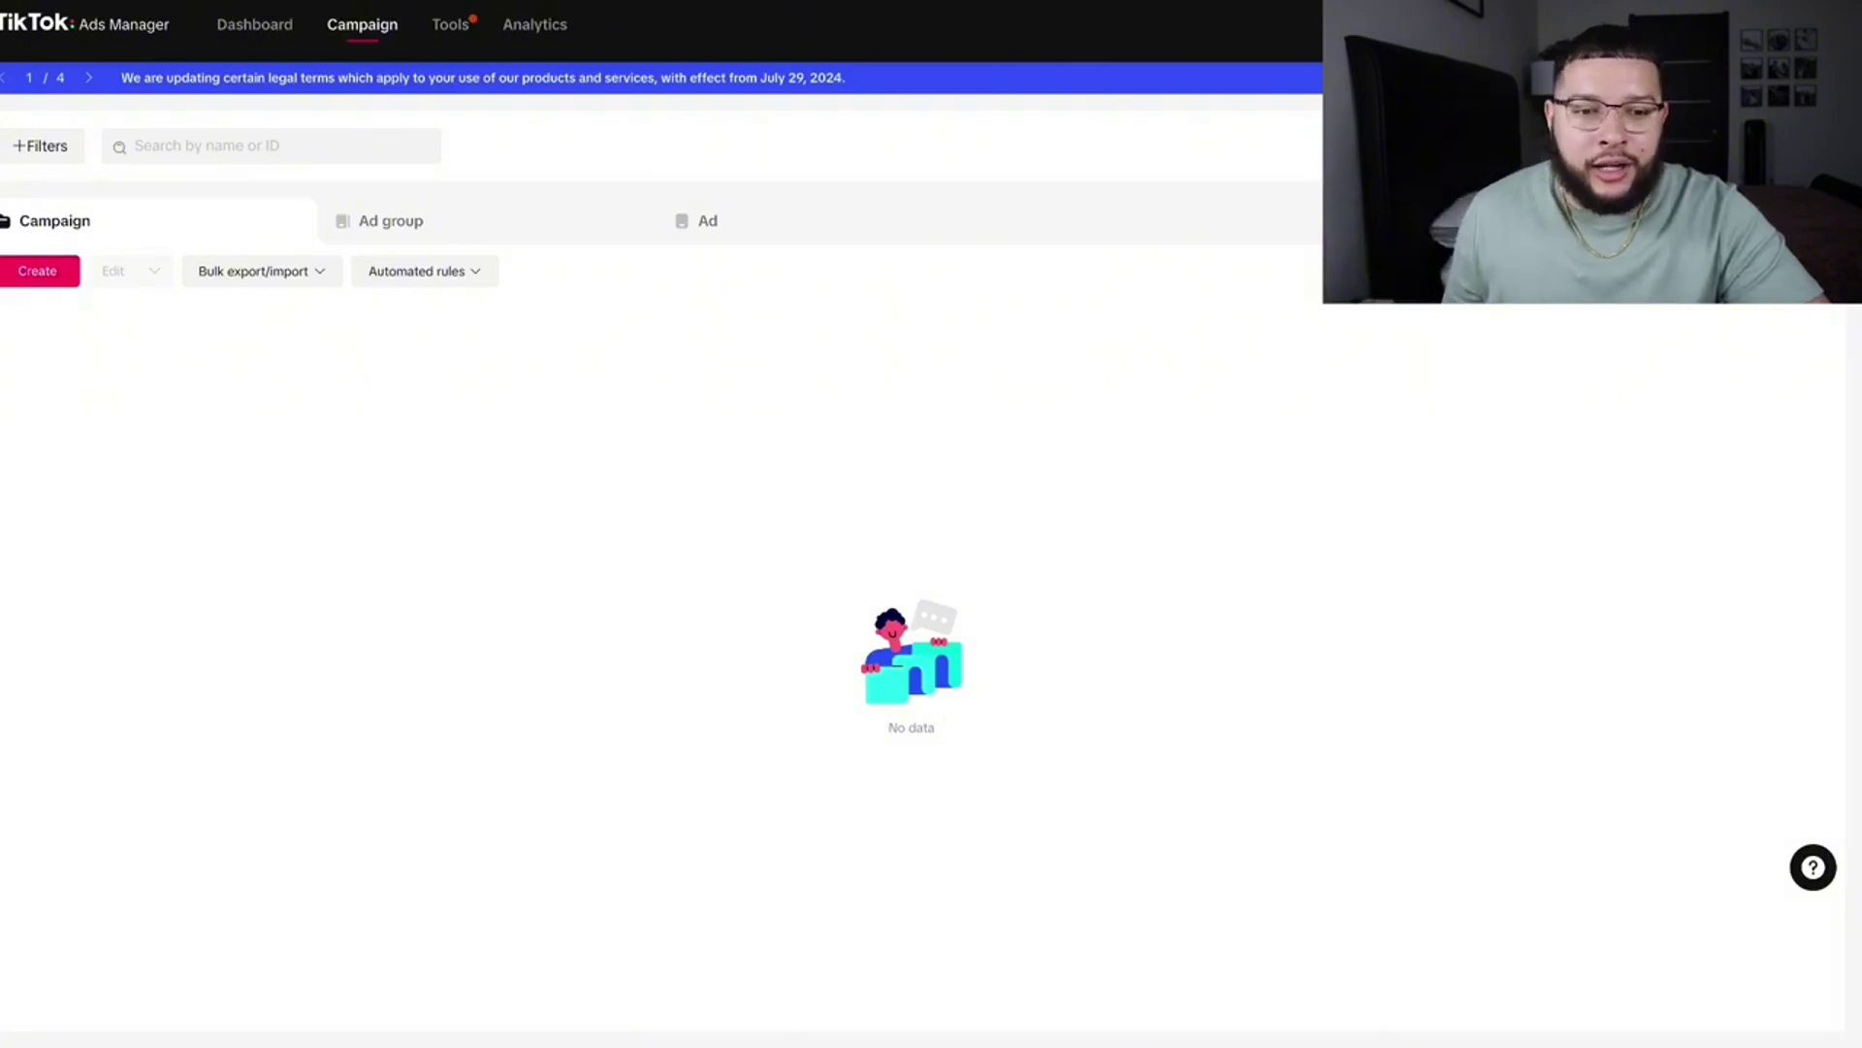
left_click(1520, 272)
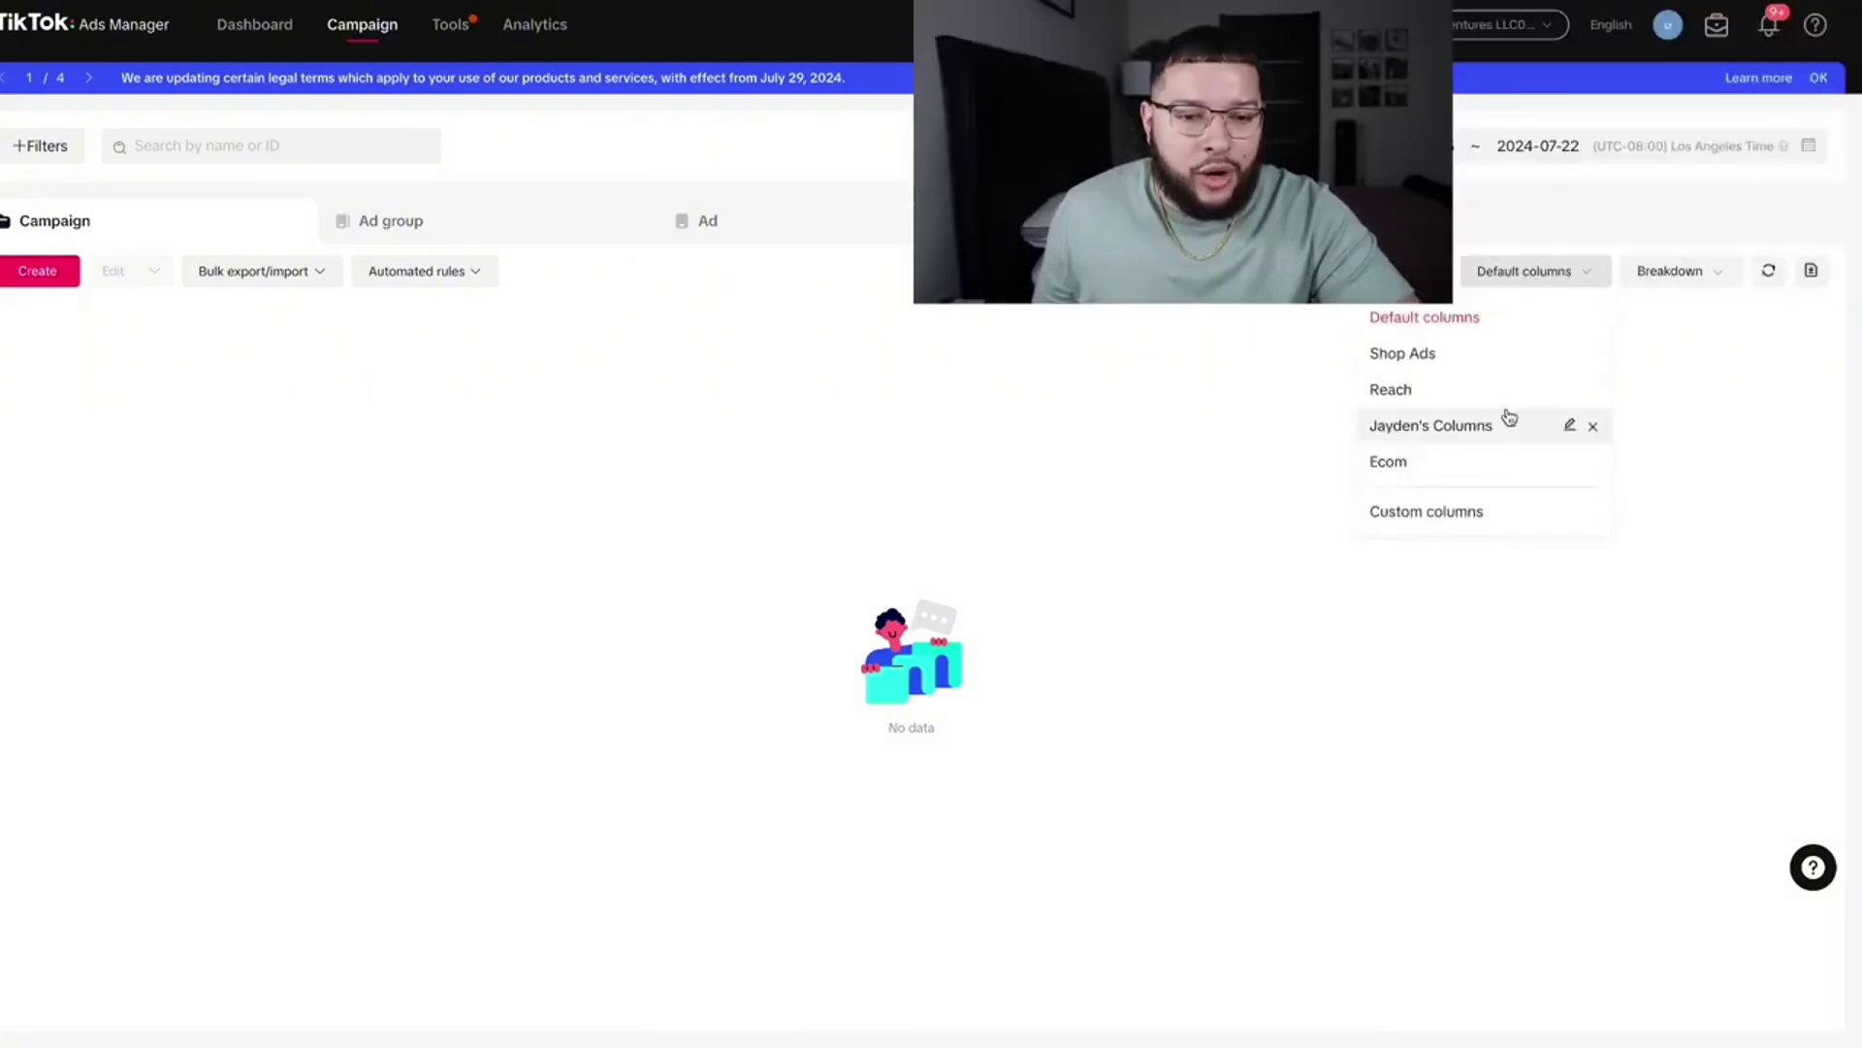
left_click(1568, 428)
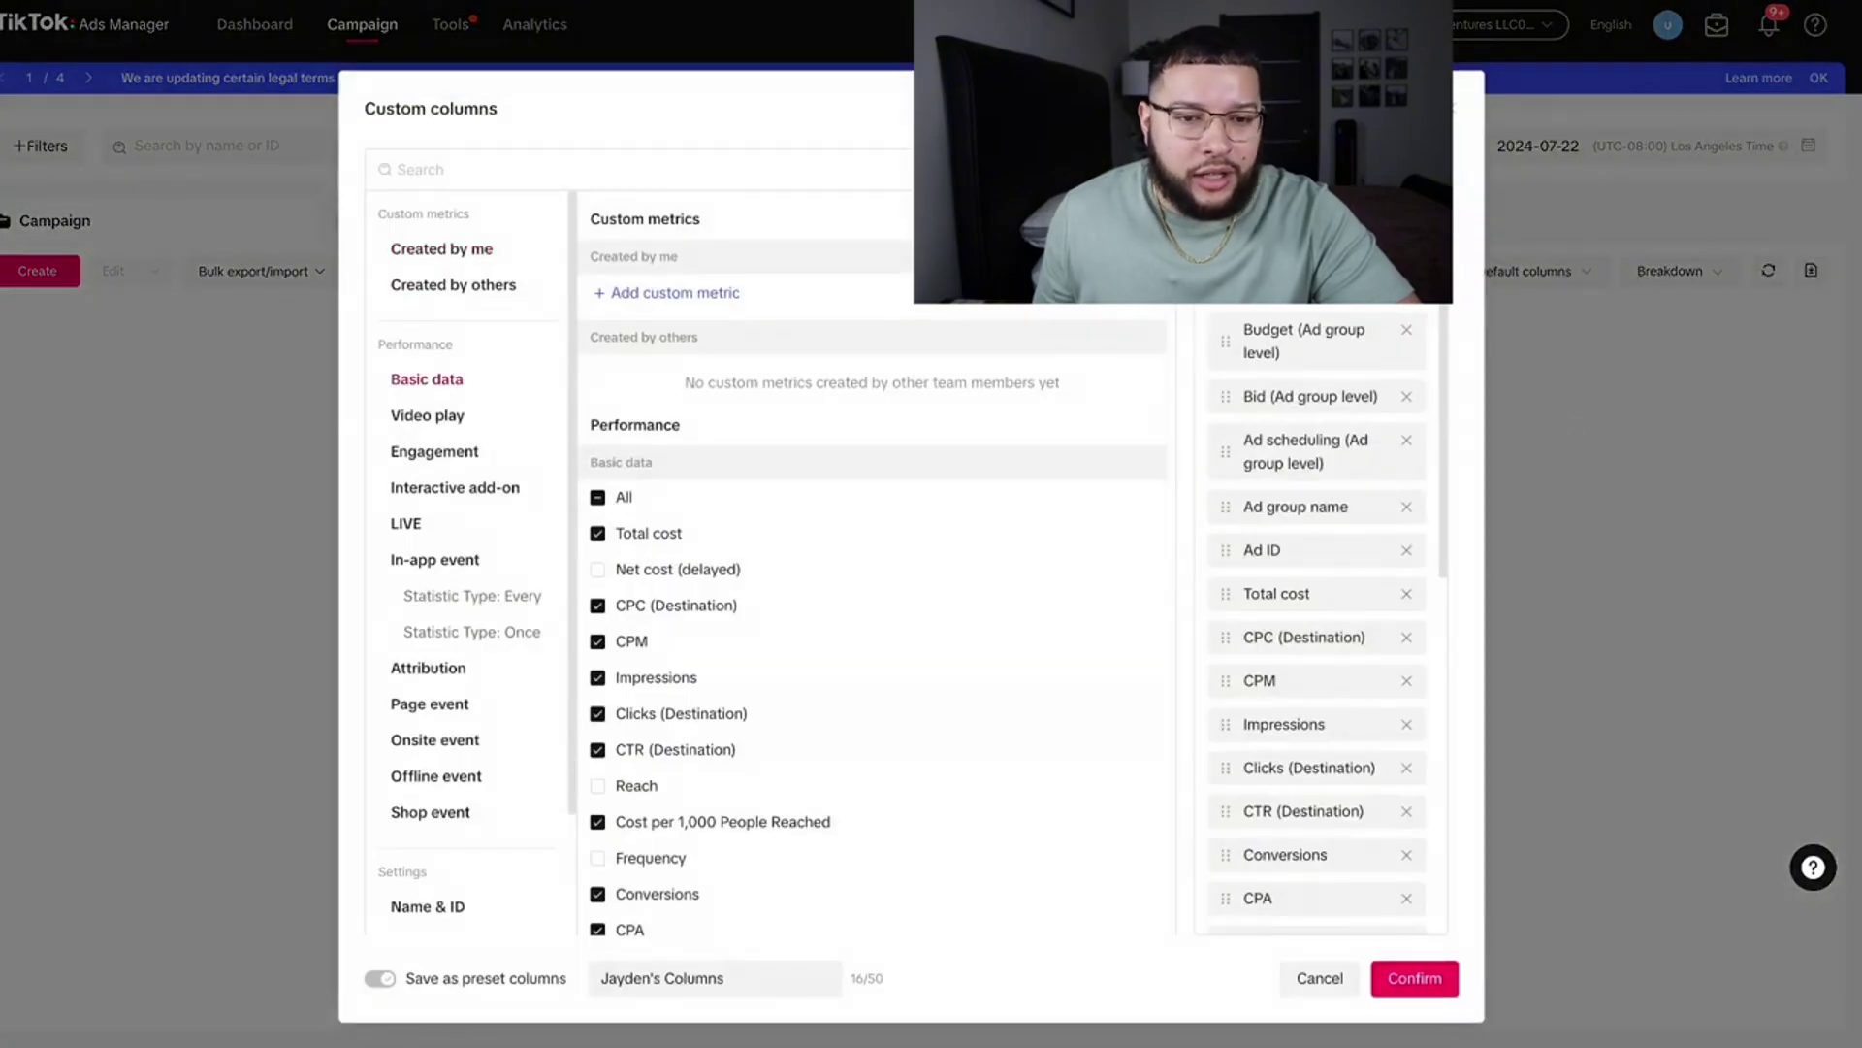
left_click(1452, 107)
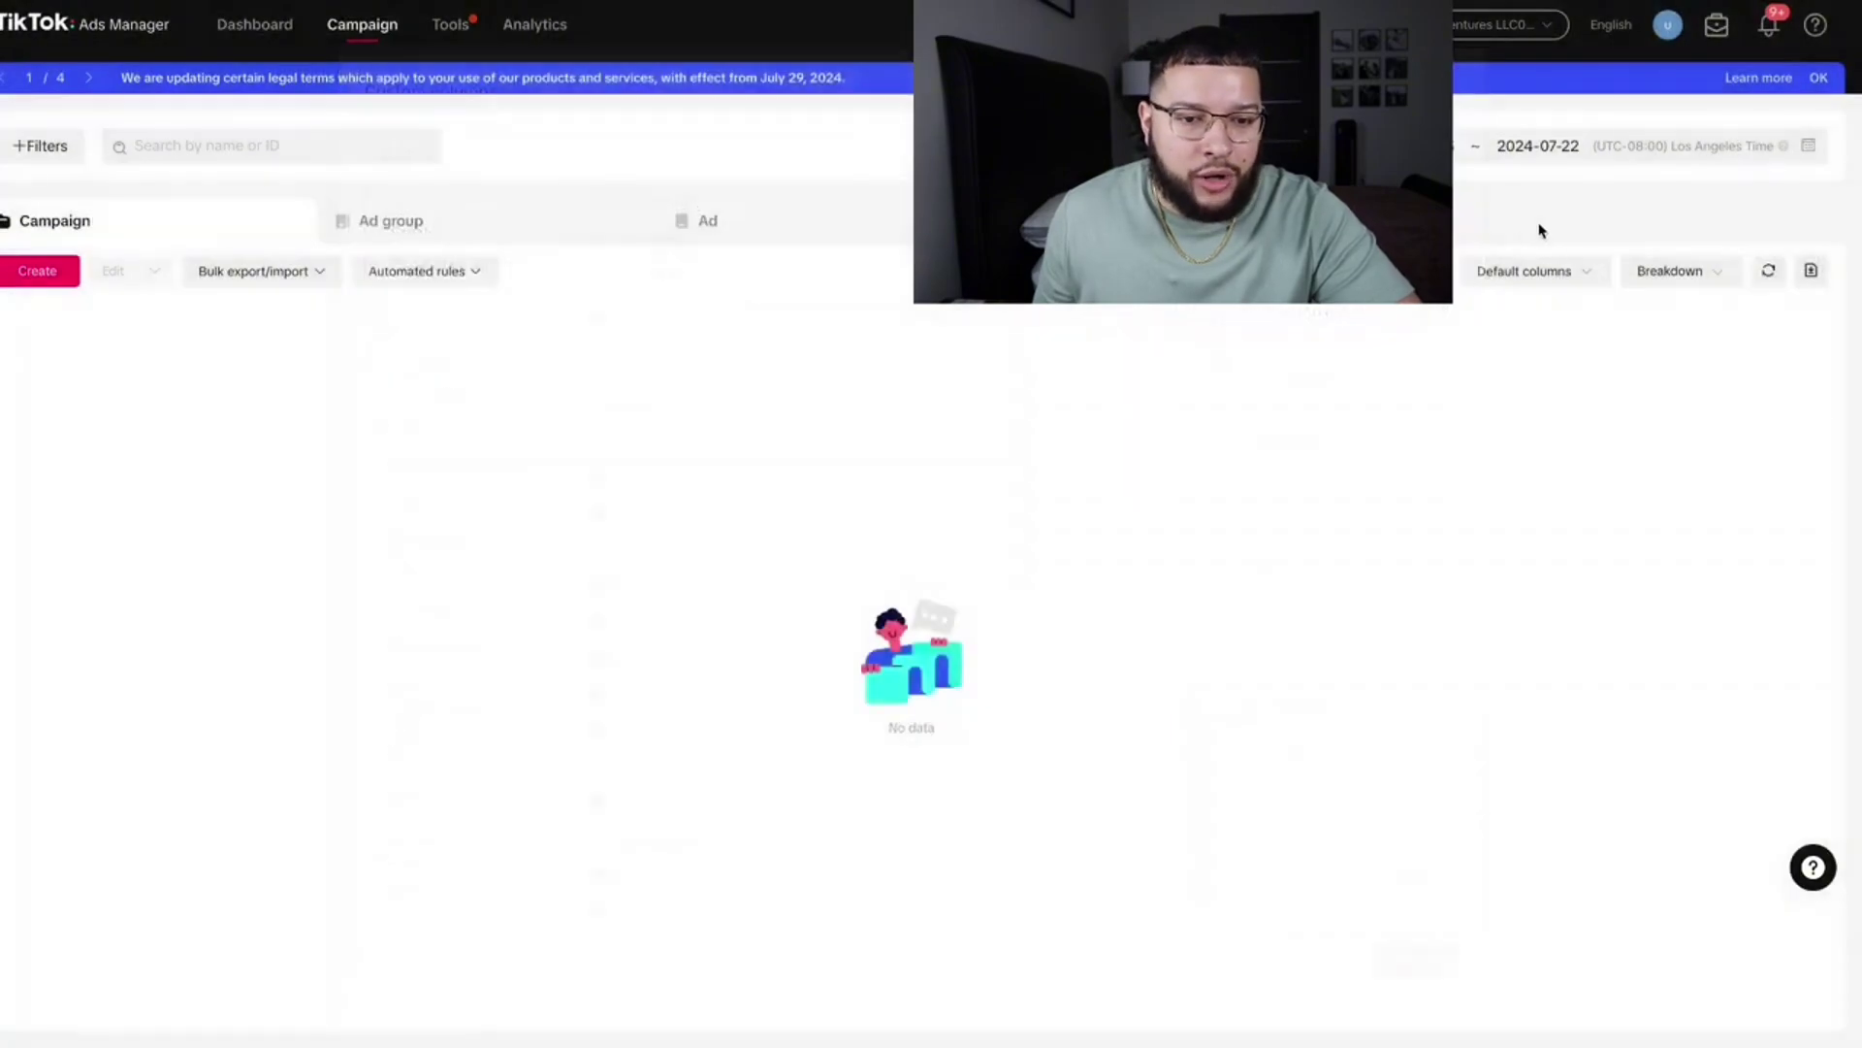
Open the personal saved column preset for editing and examine the available metrics, from basic data through video play and engagement
left_click(1584, 272)
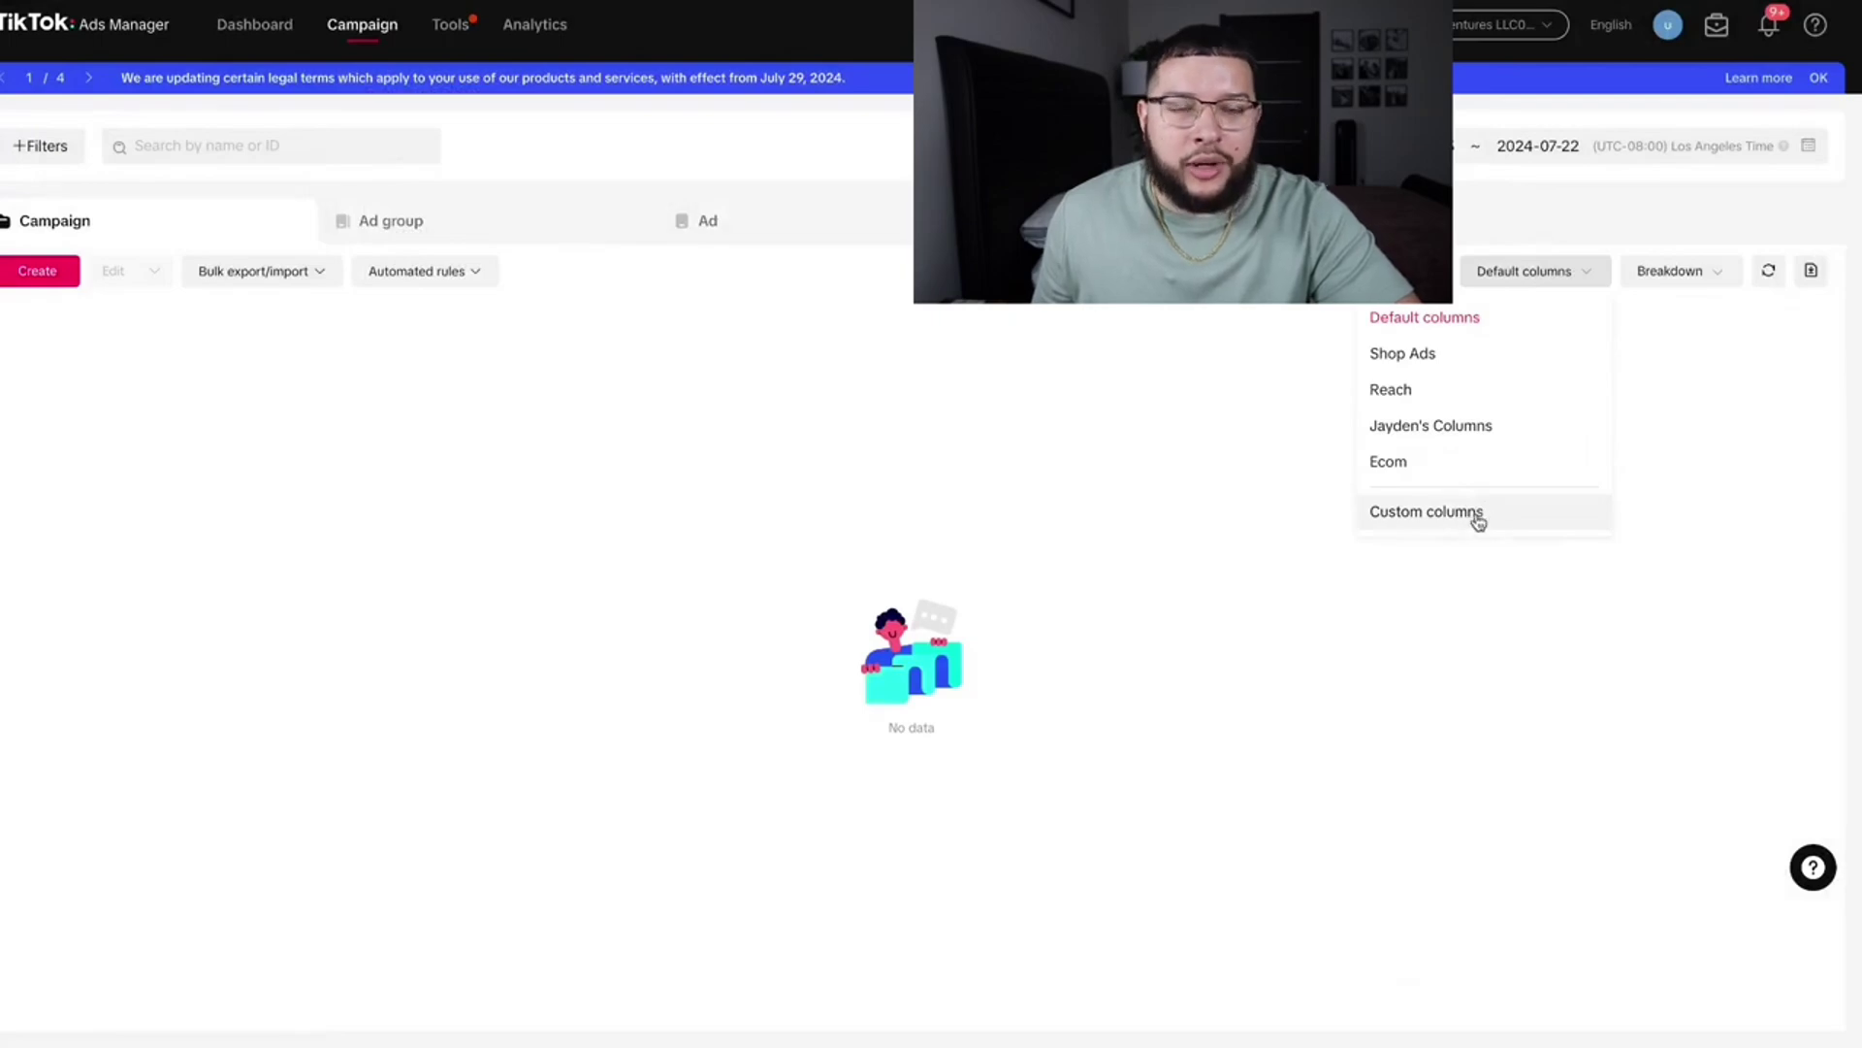
mouse_move(1475, 431)
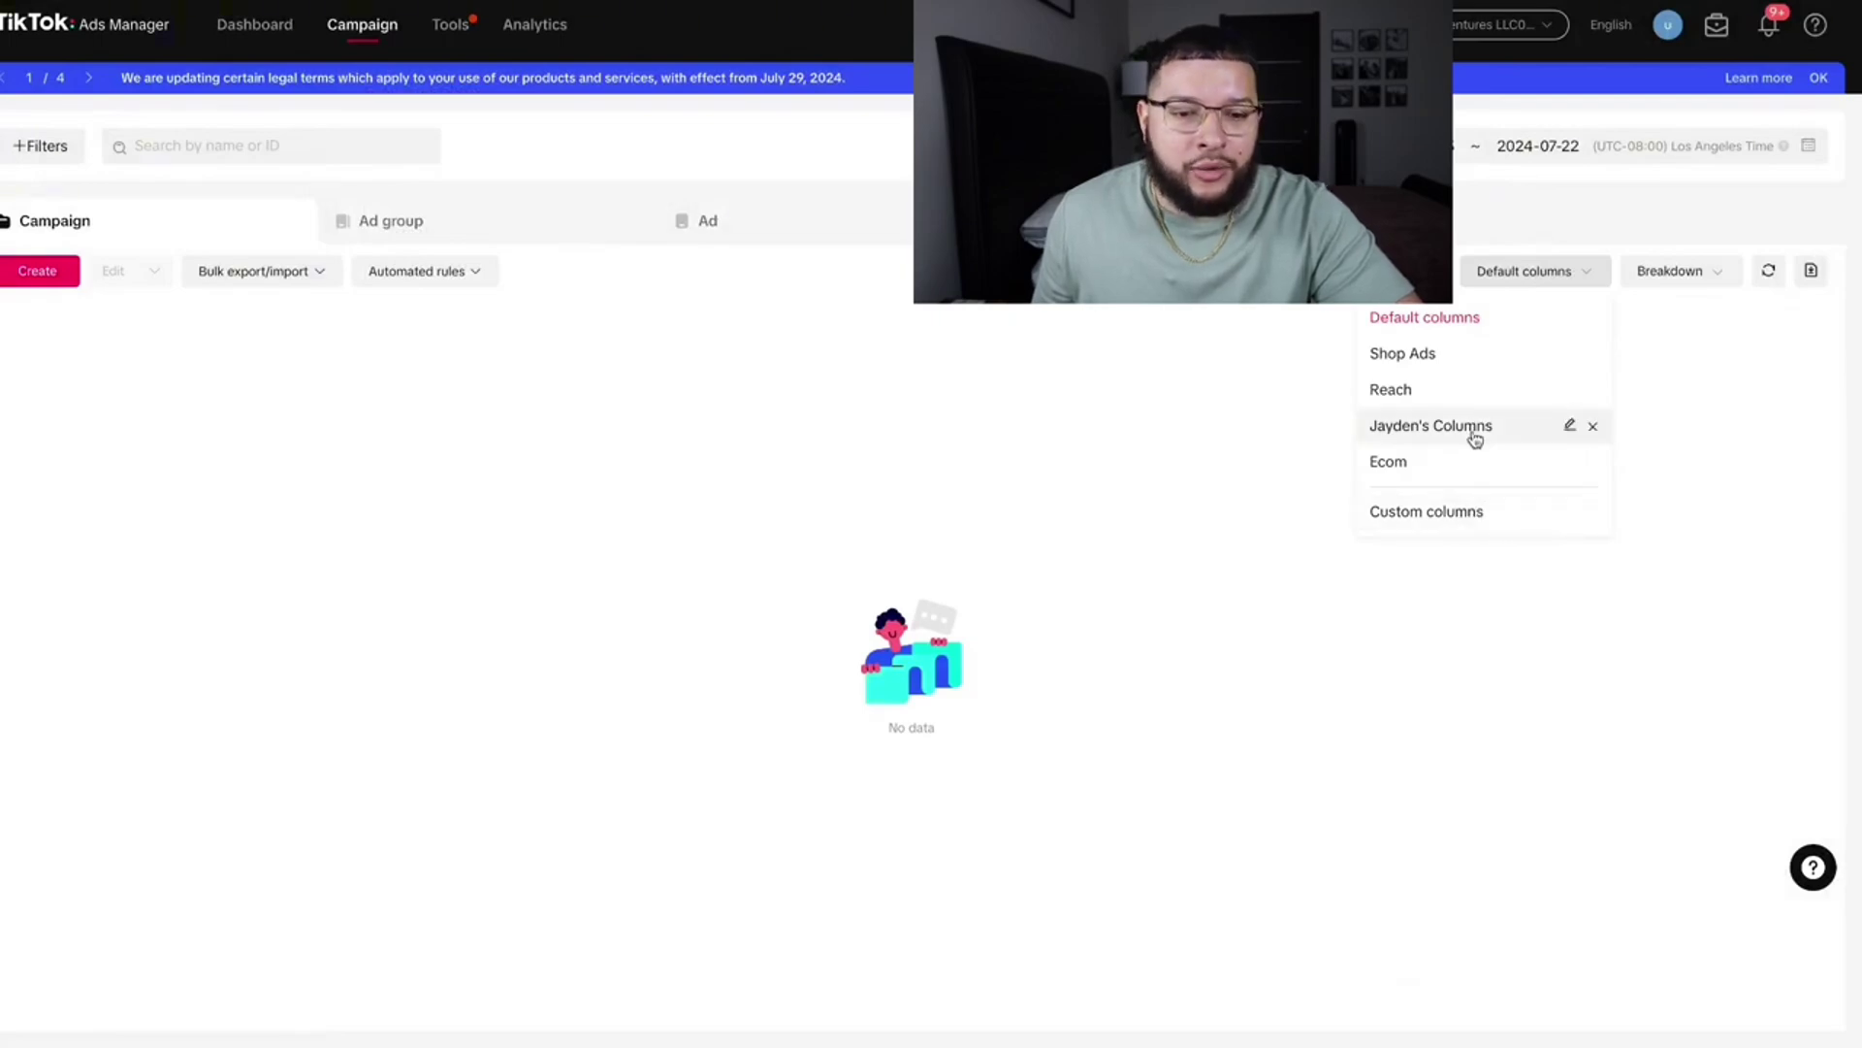
left_click(1568, 427)
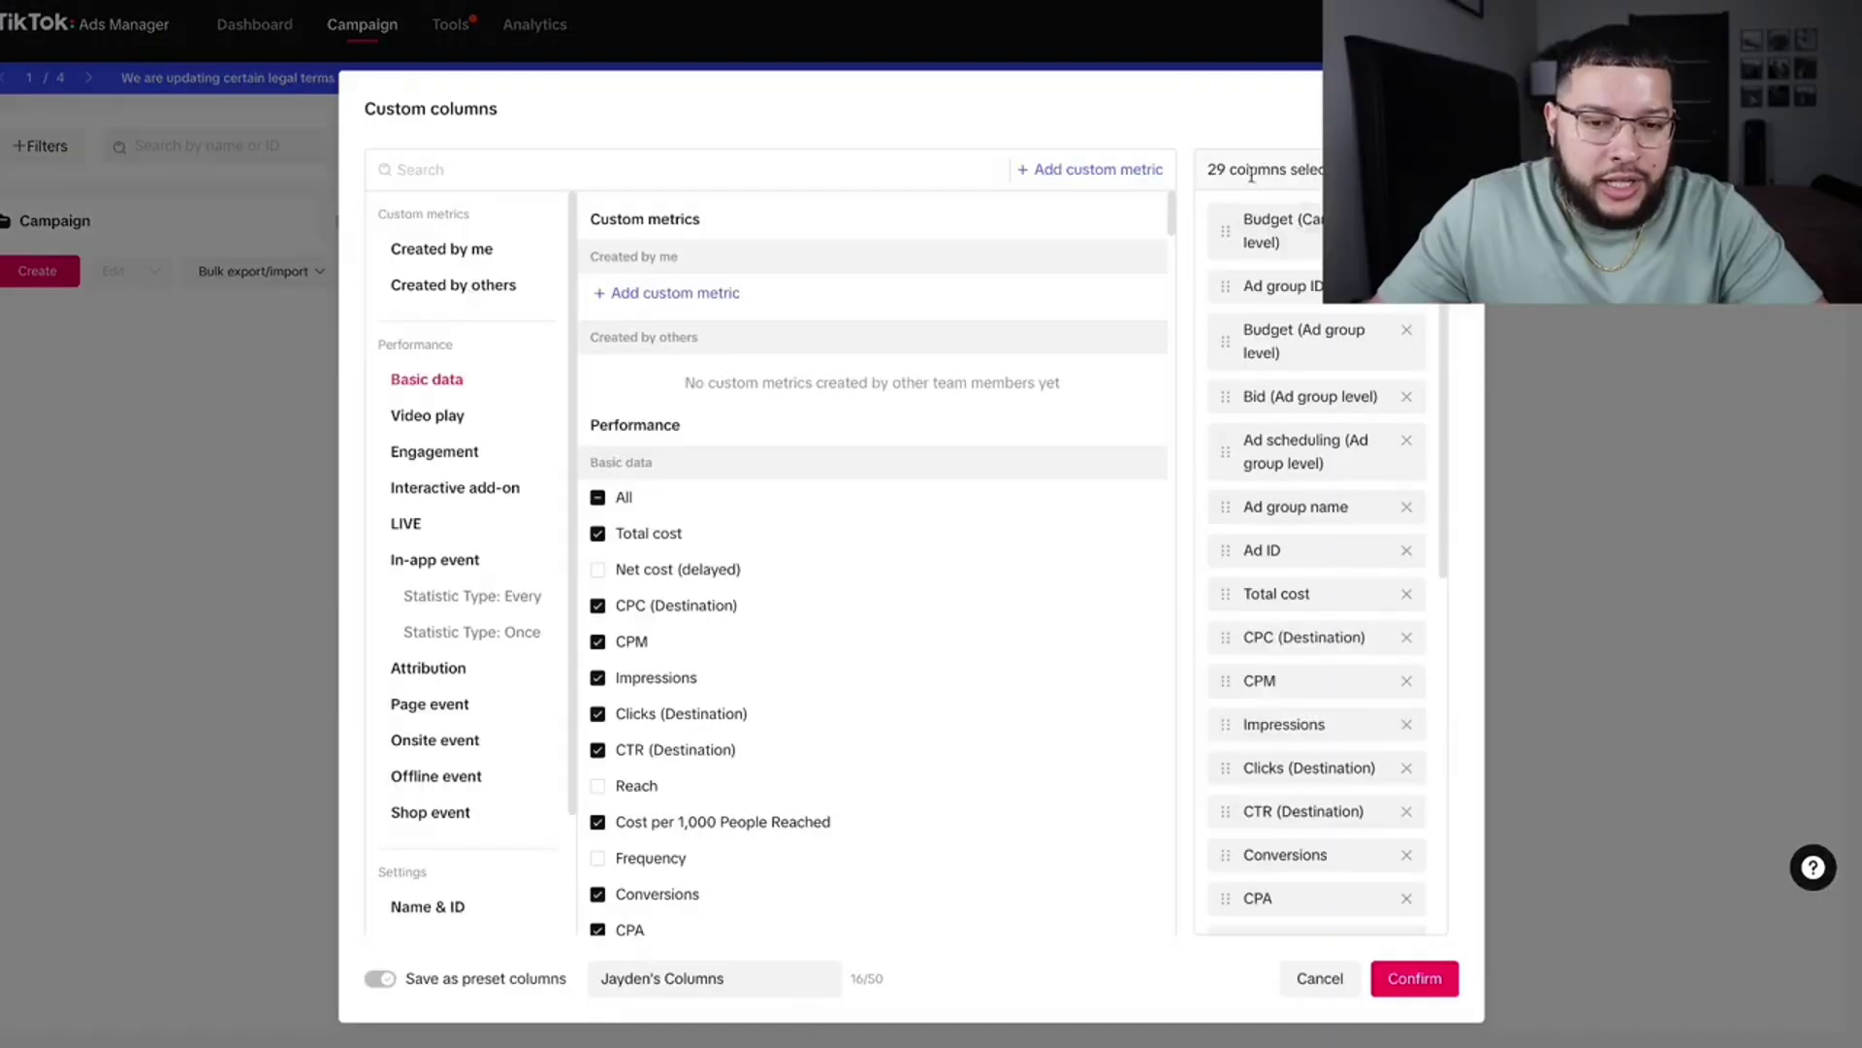
scroll(617, 651, "down", 3)
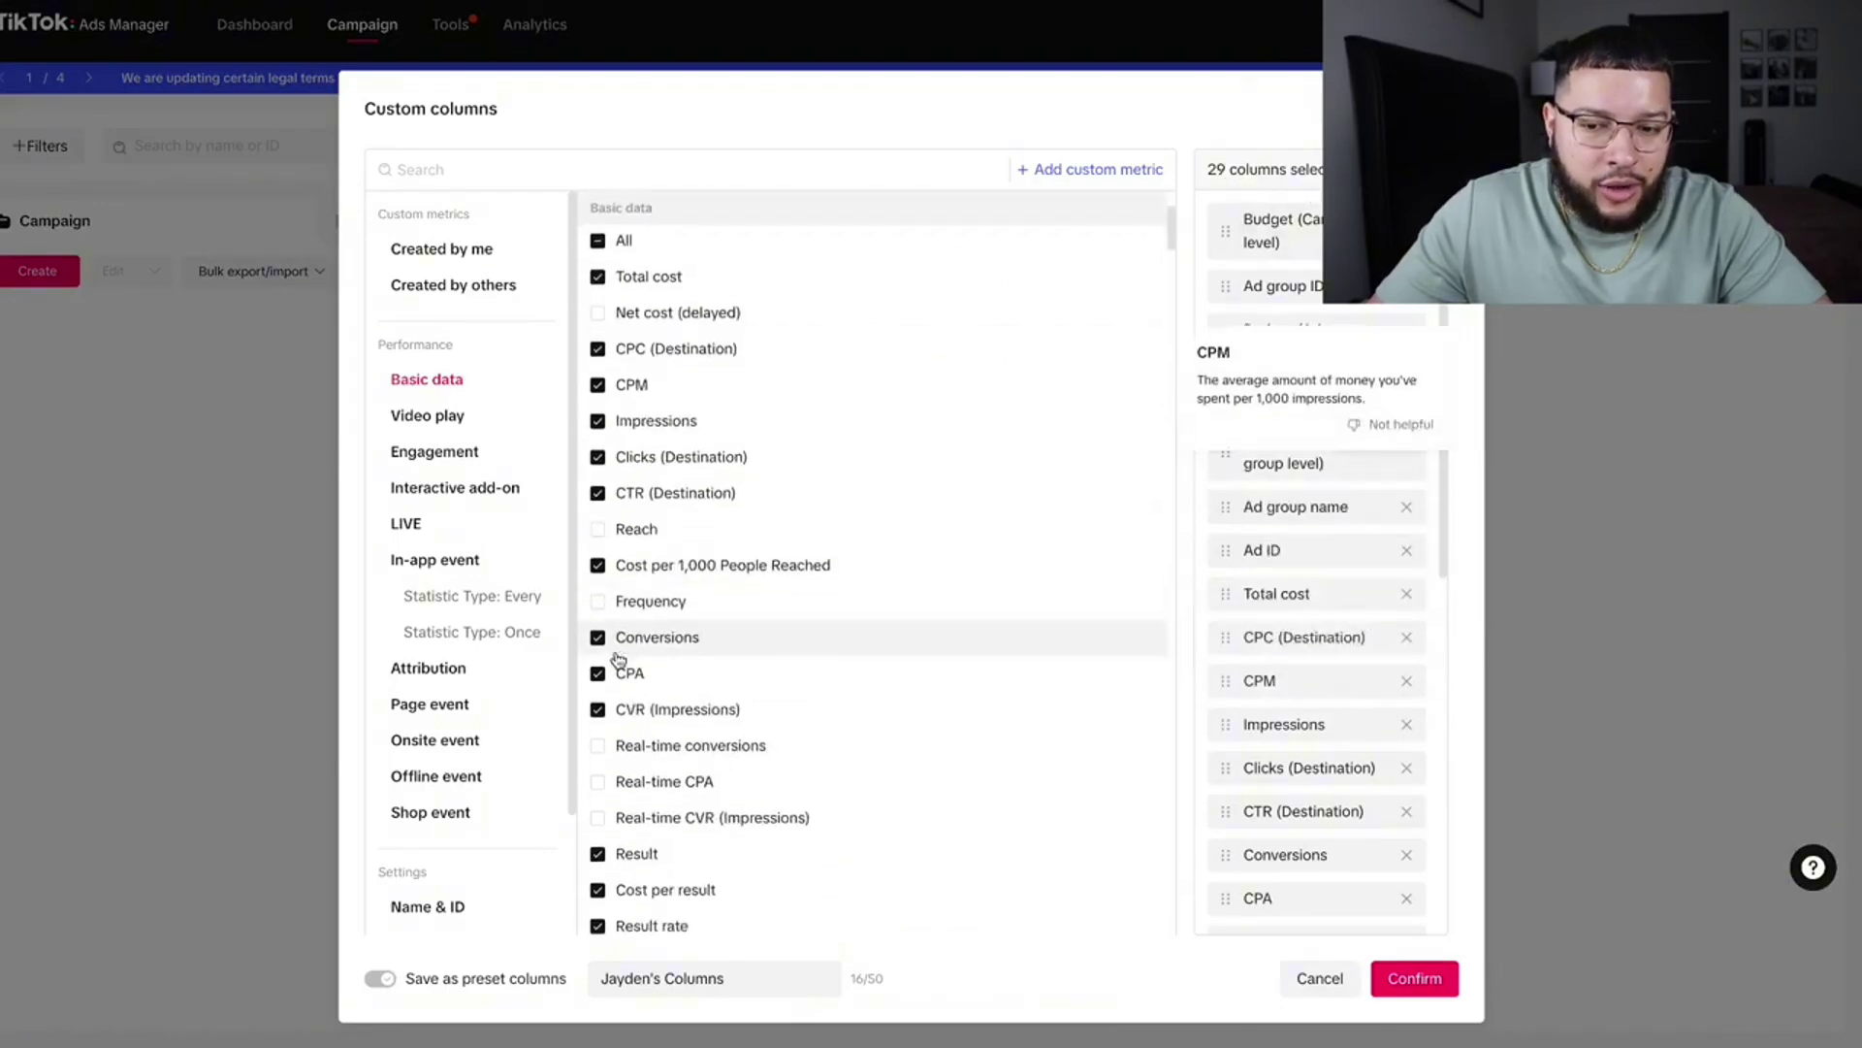
scroll(618, 659, "down", 12)
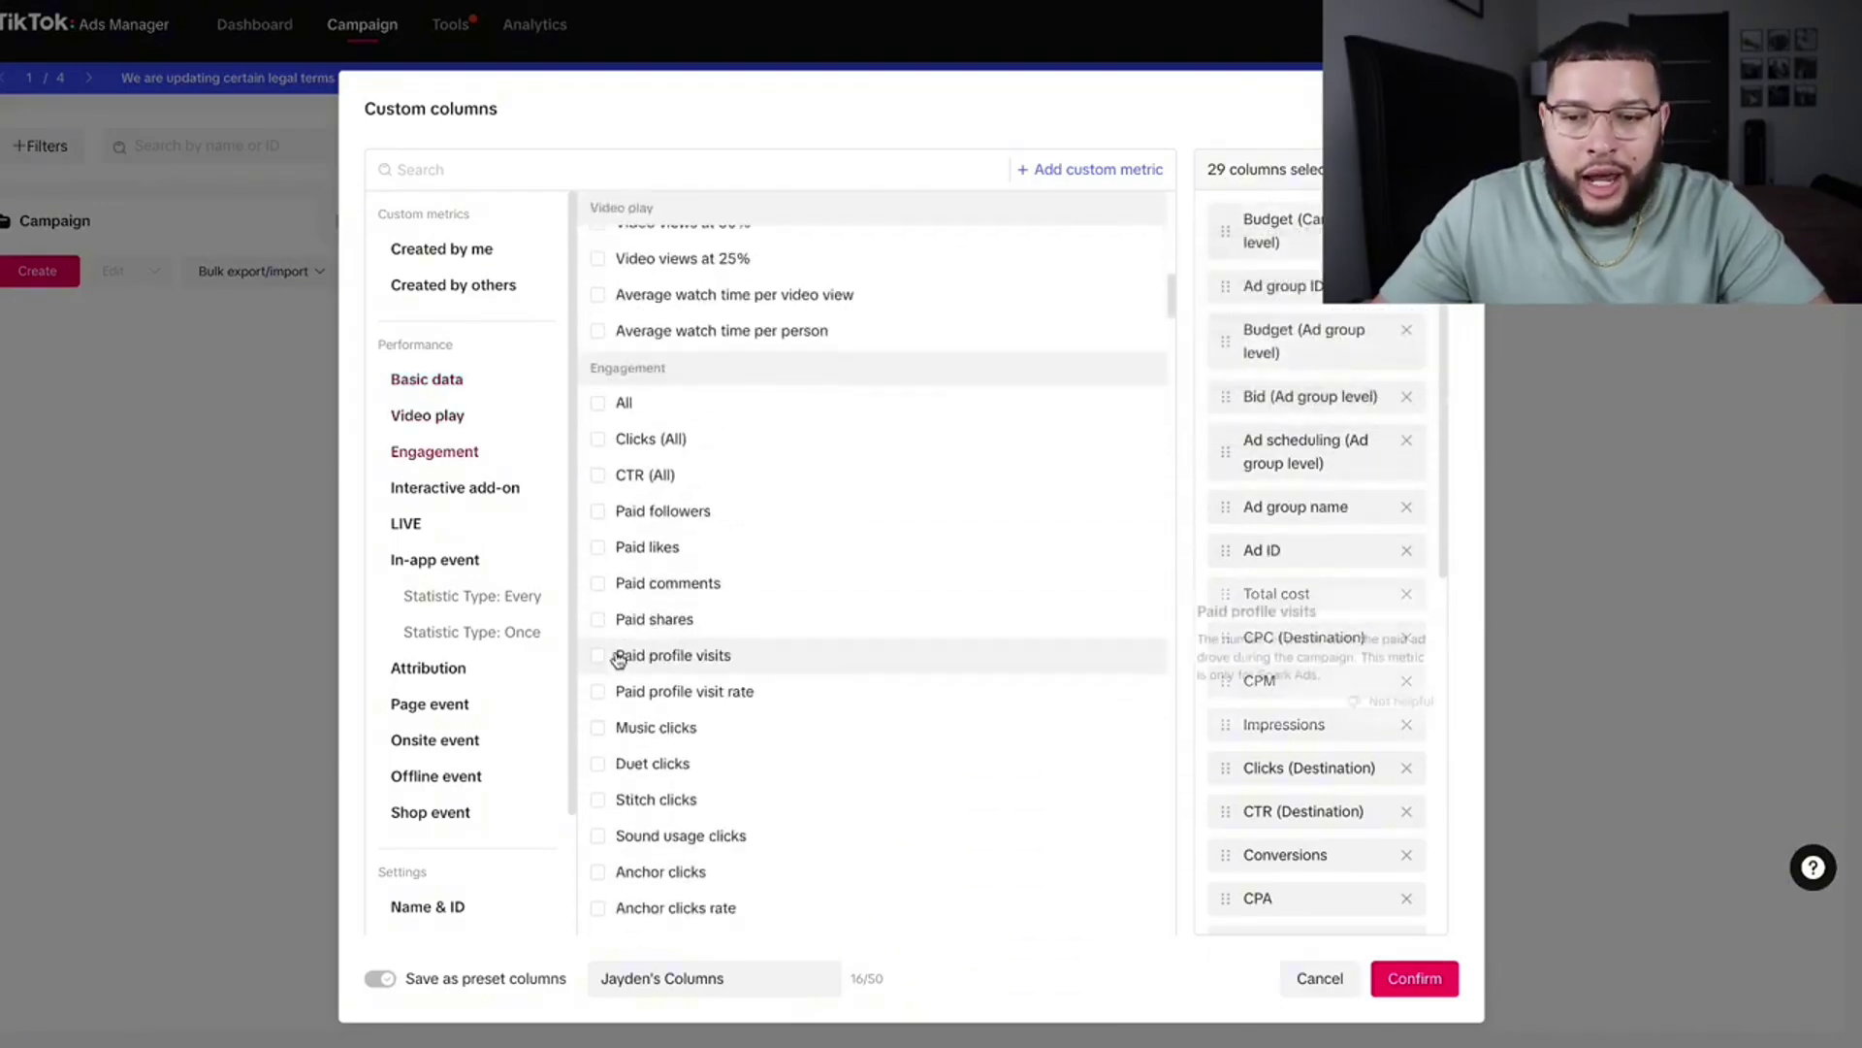
scroll(618, 659, "down", 5)
scroll(616, 543, "up", 20)
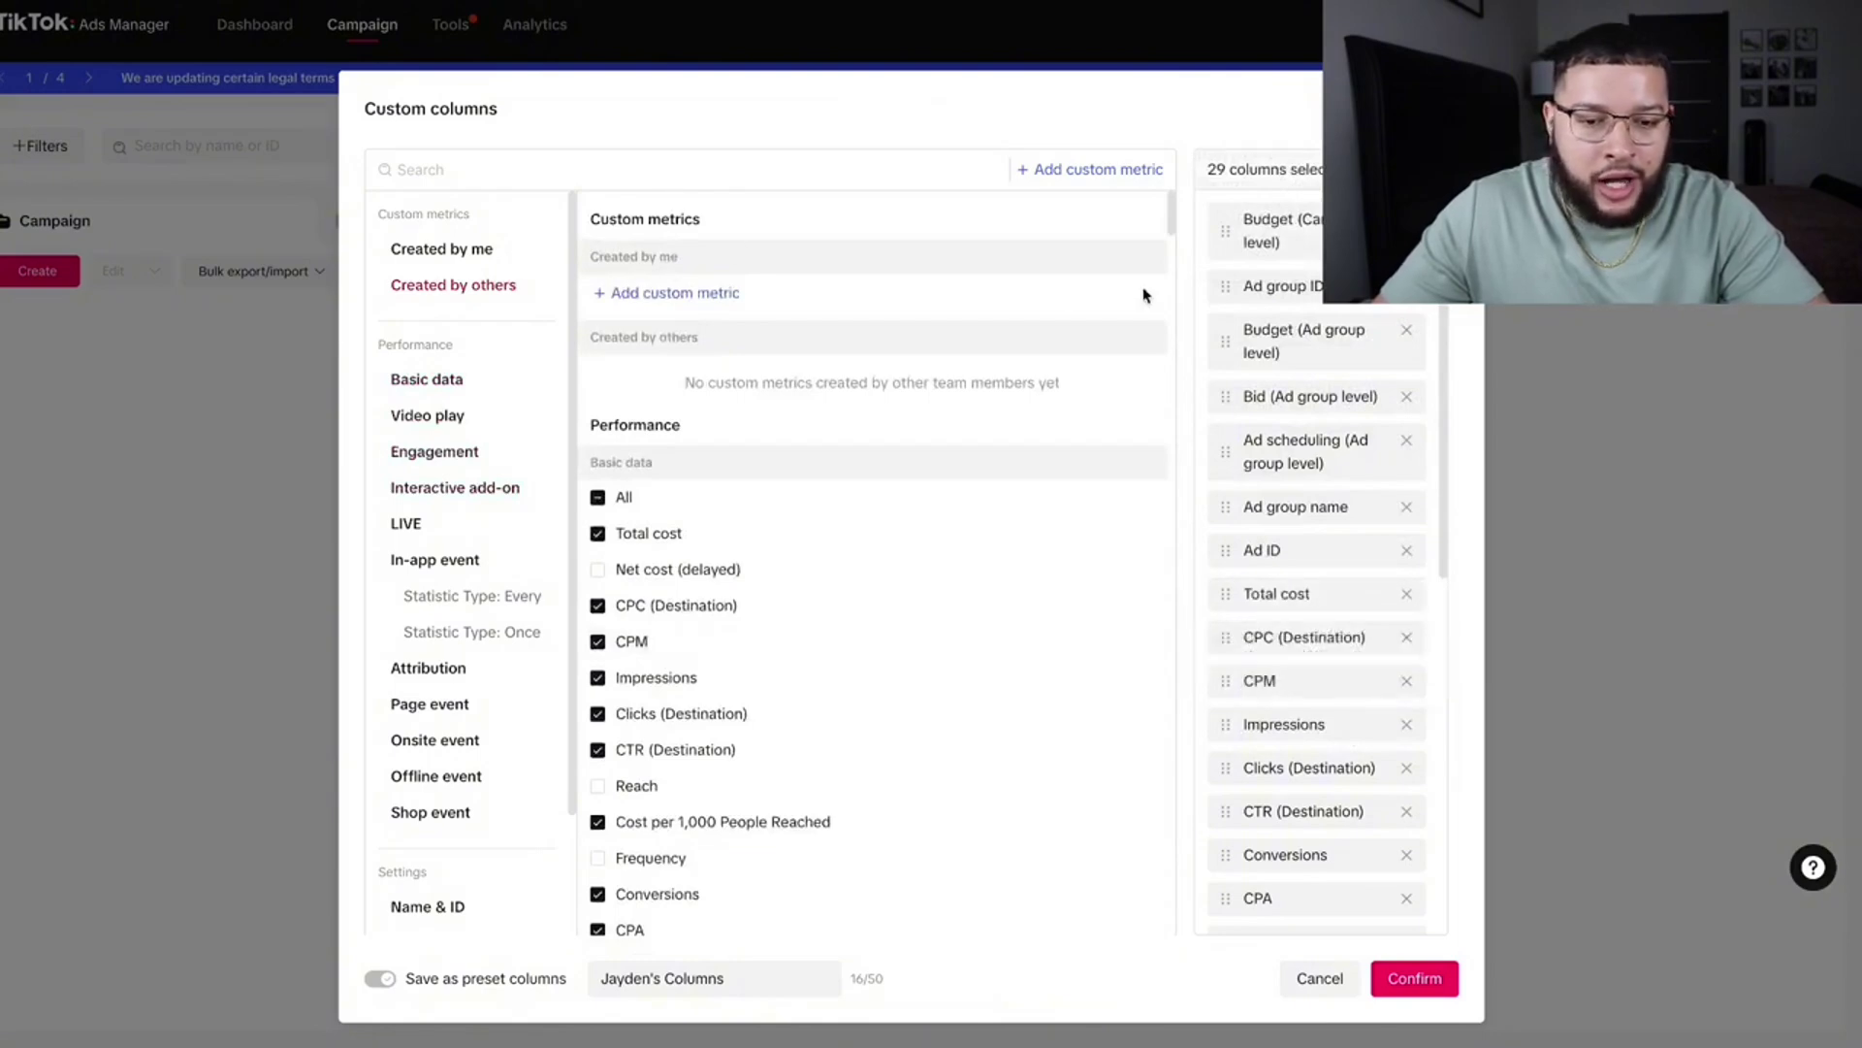
Review the preset's selected columns, from budget and cost metrics to purchase and add-to-cart metrics, and confirm the preset
scroll(1320, 567, "down", 5)
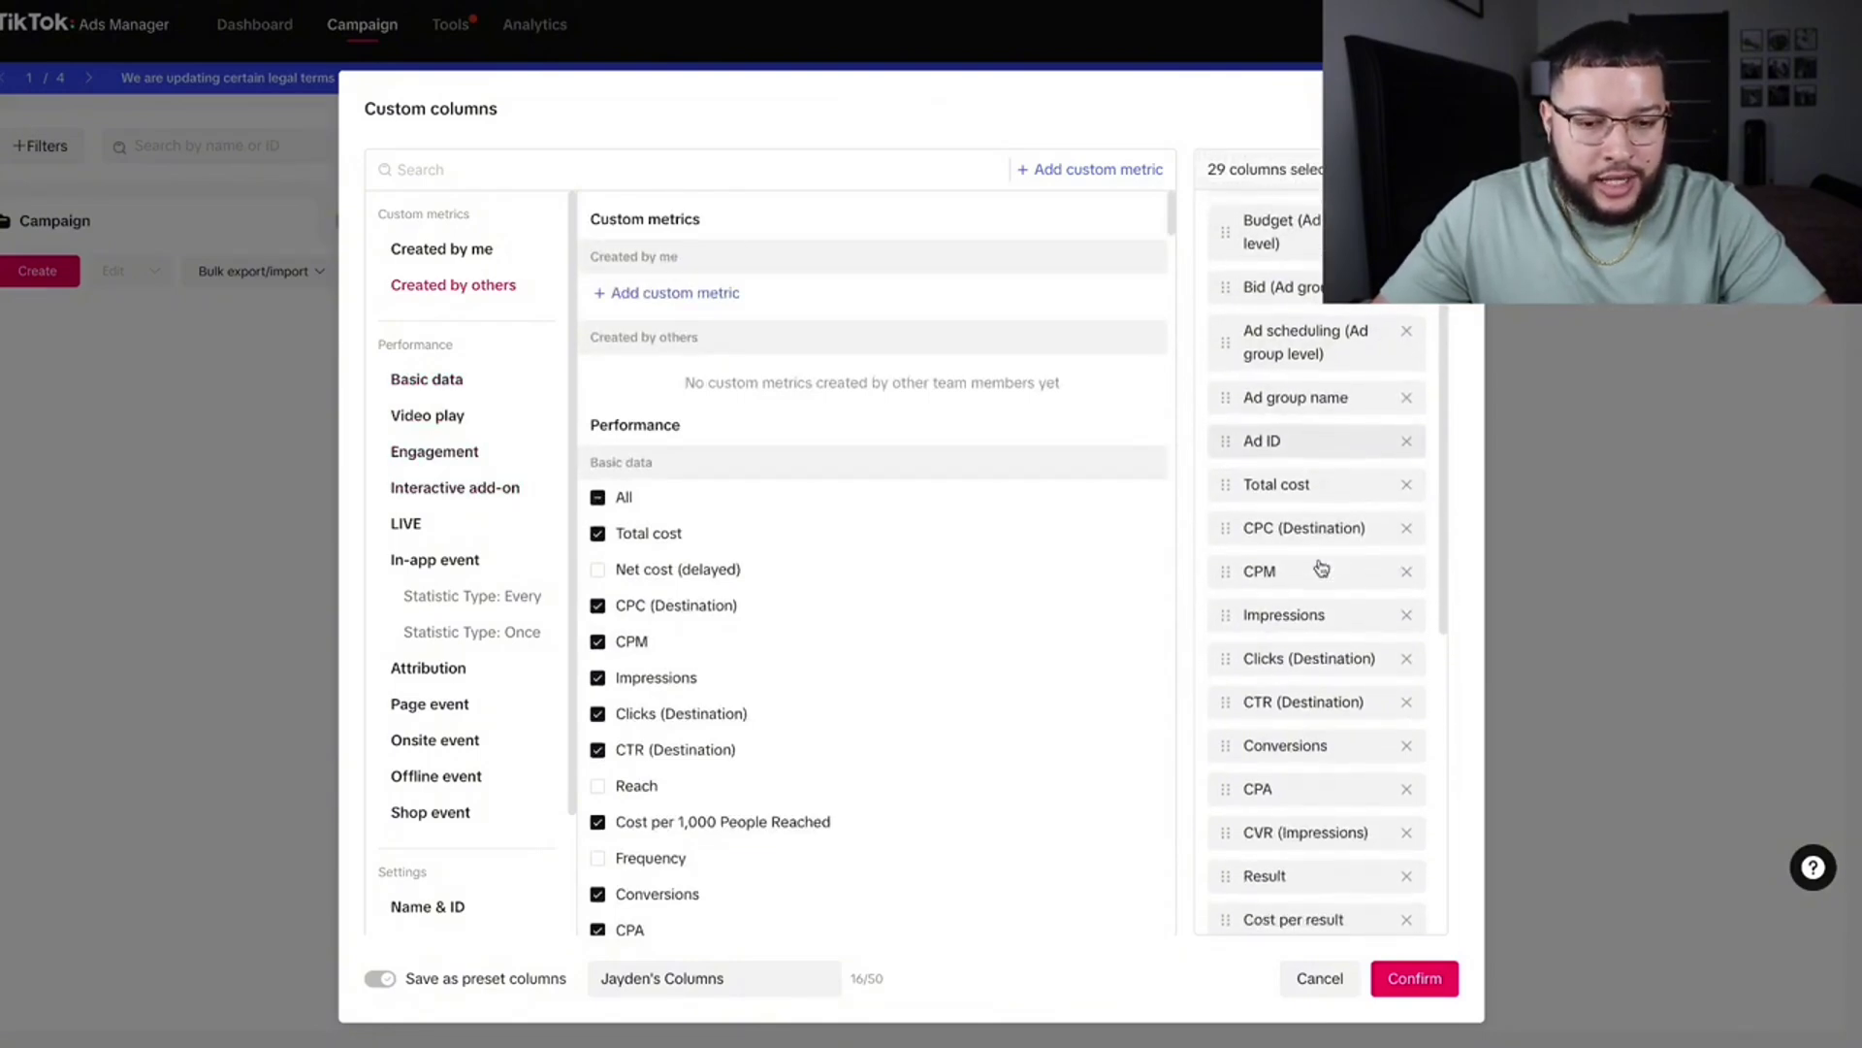
scroll(1321, 568, "down", 5)
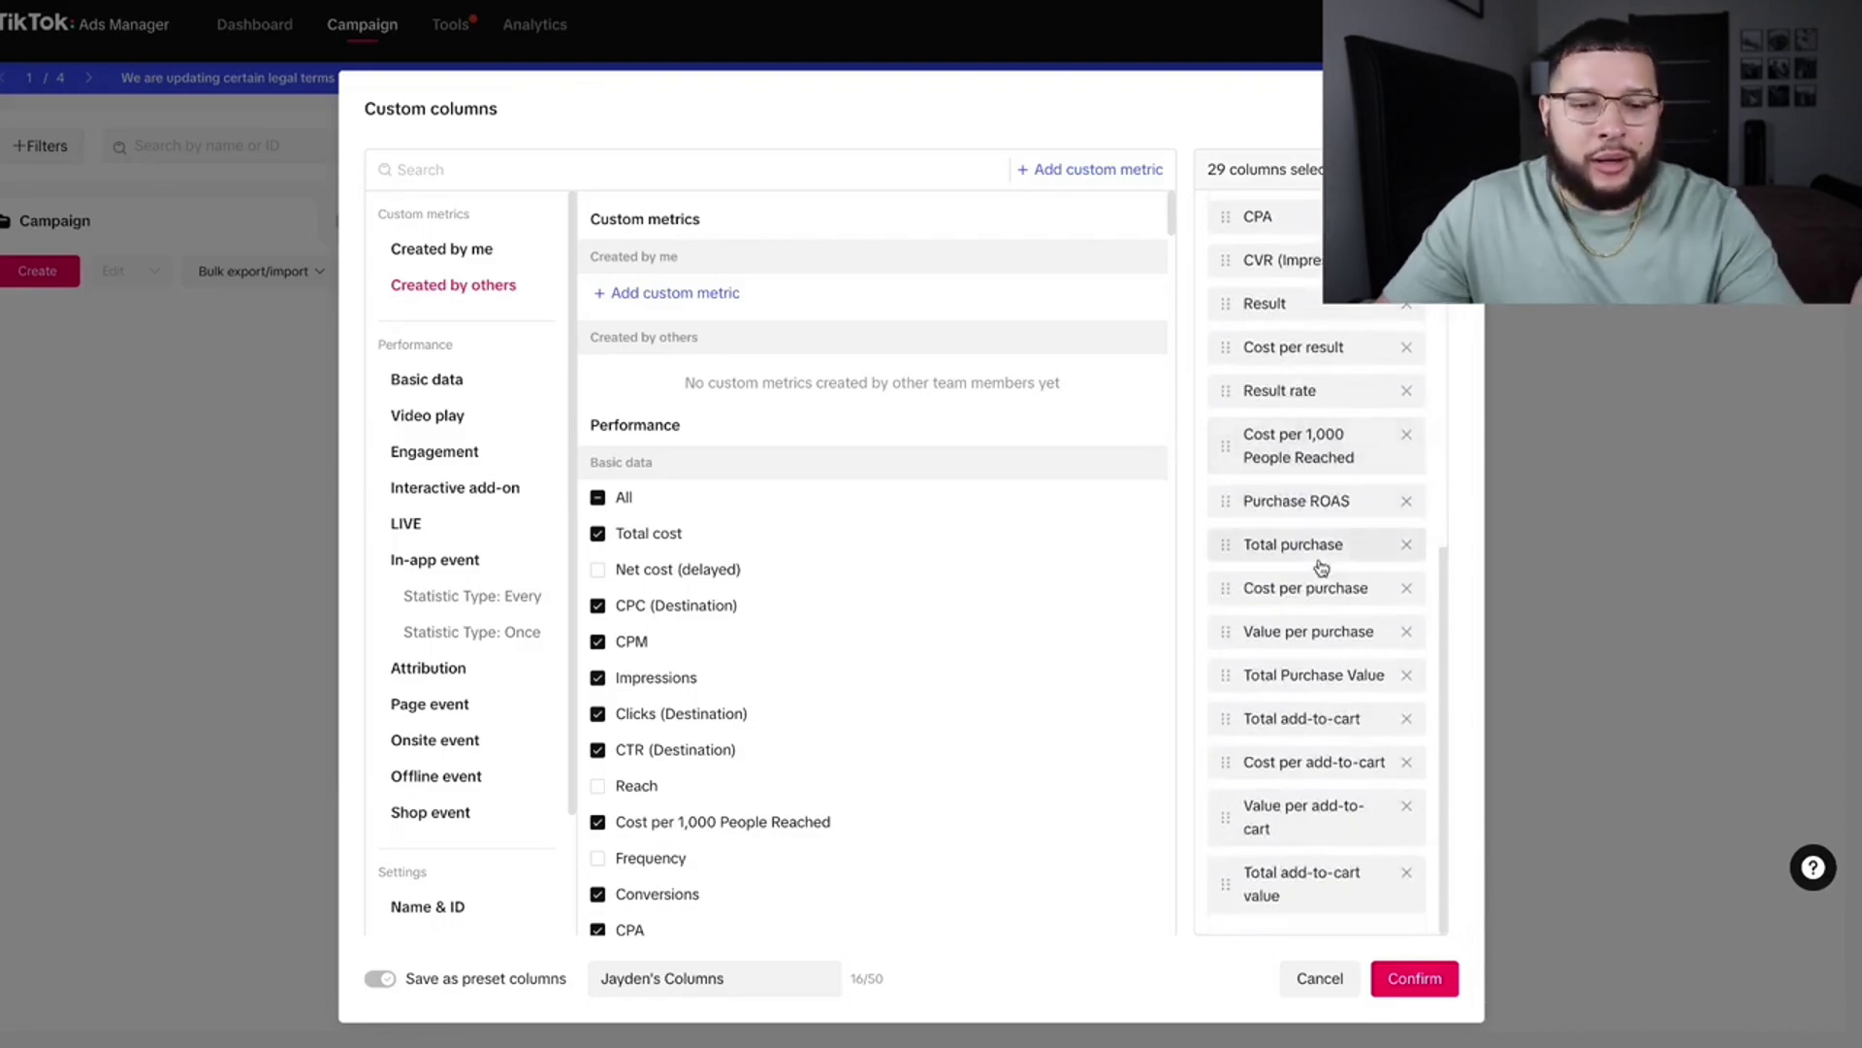
scroll(1322, 568, "up", 10)
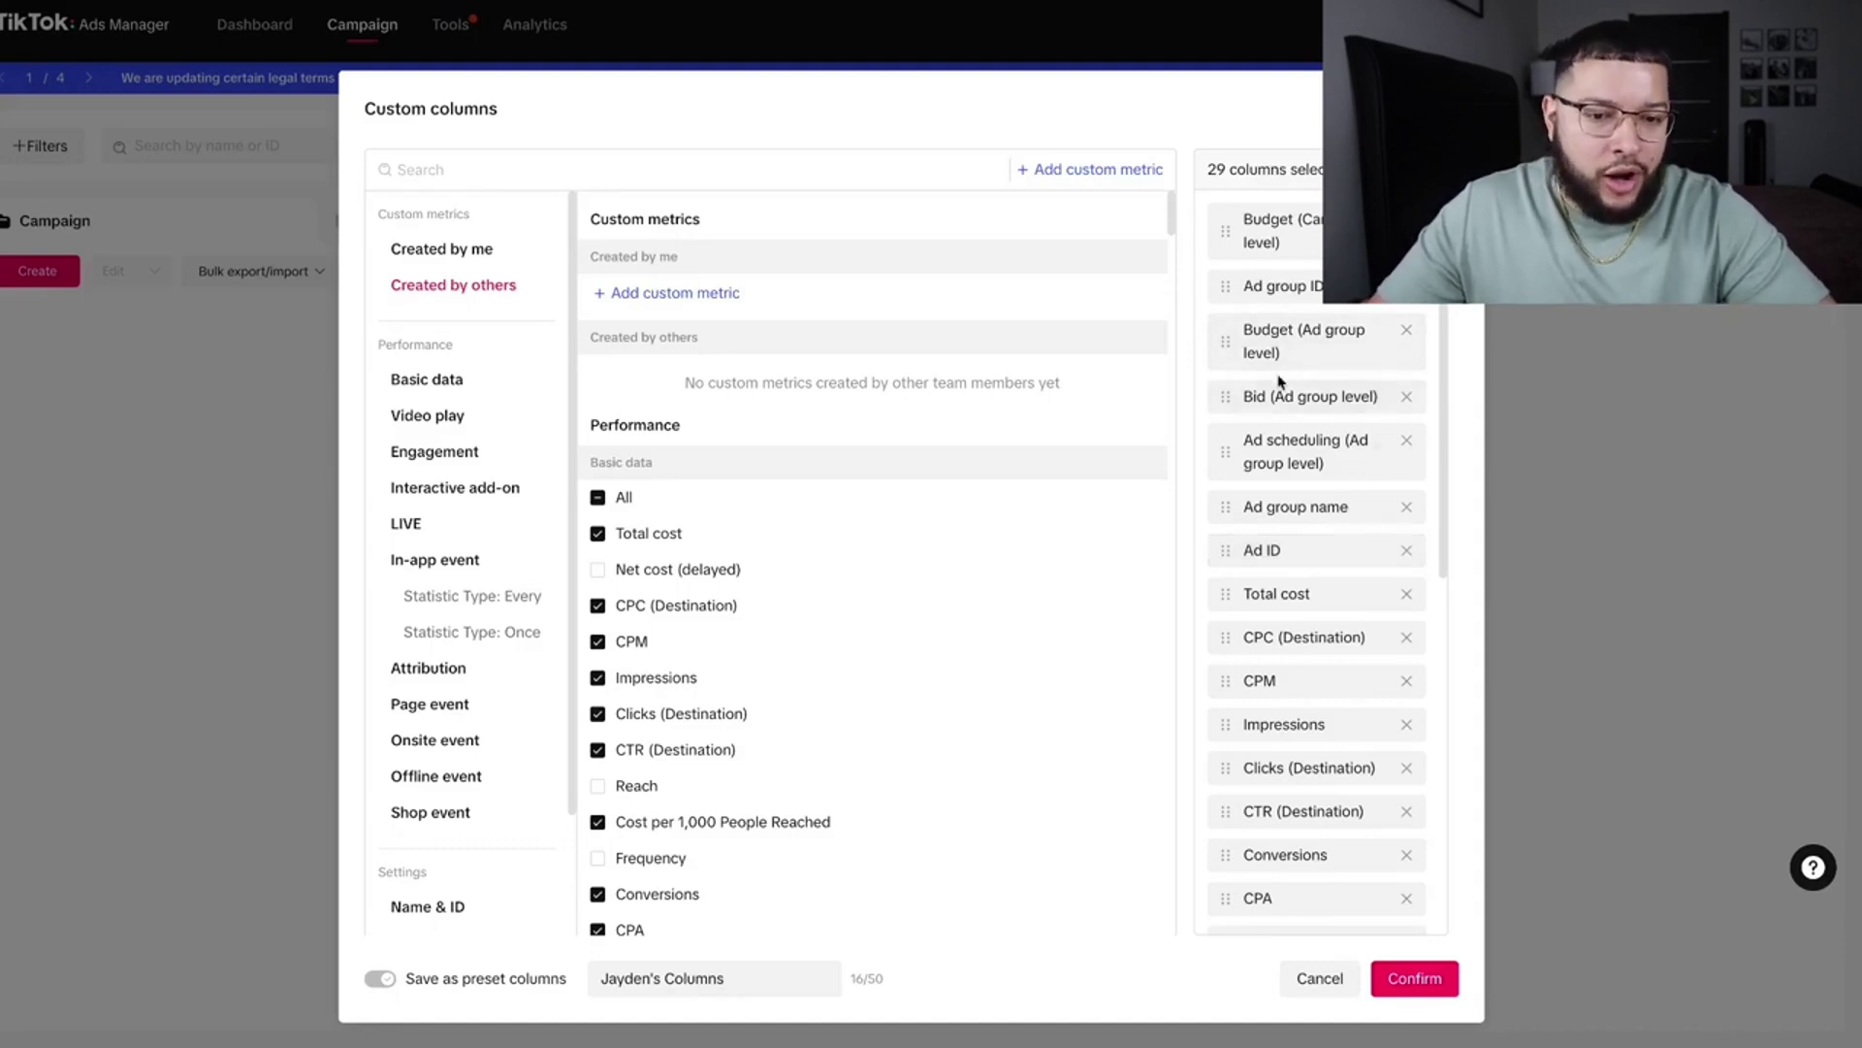
scroll(1281, 640, "down", 3)
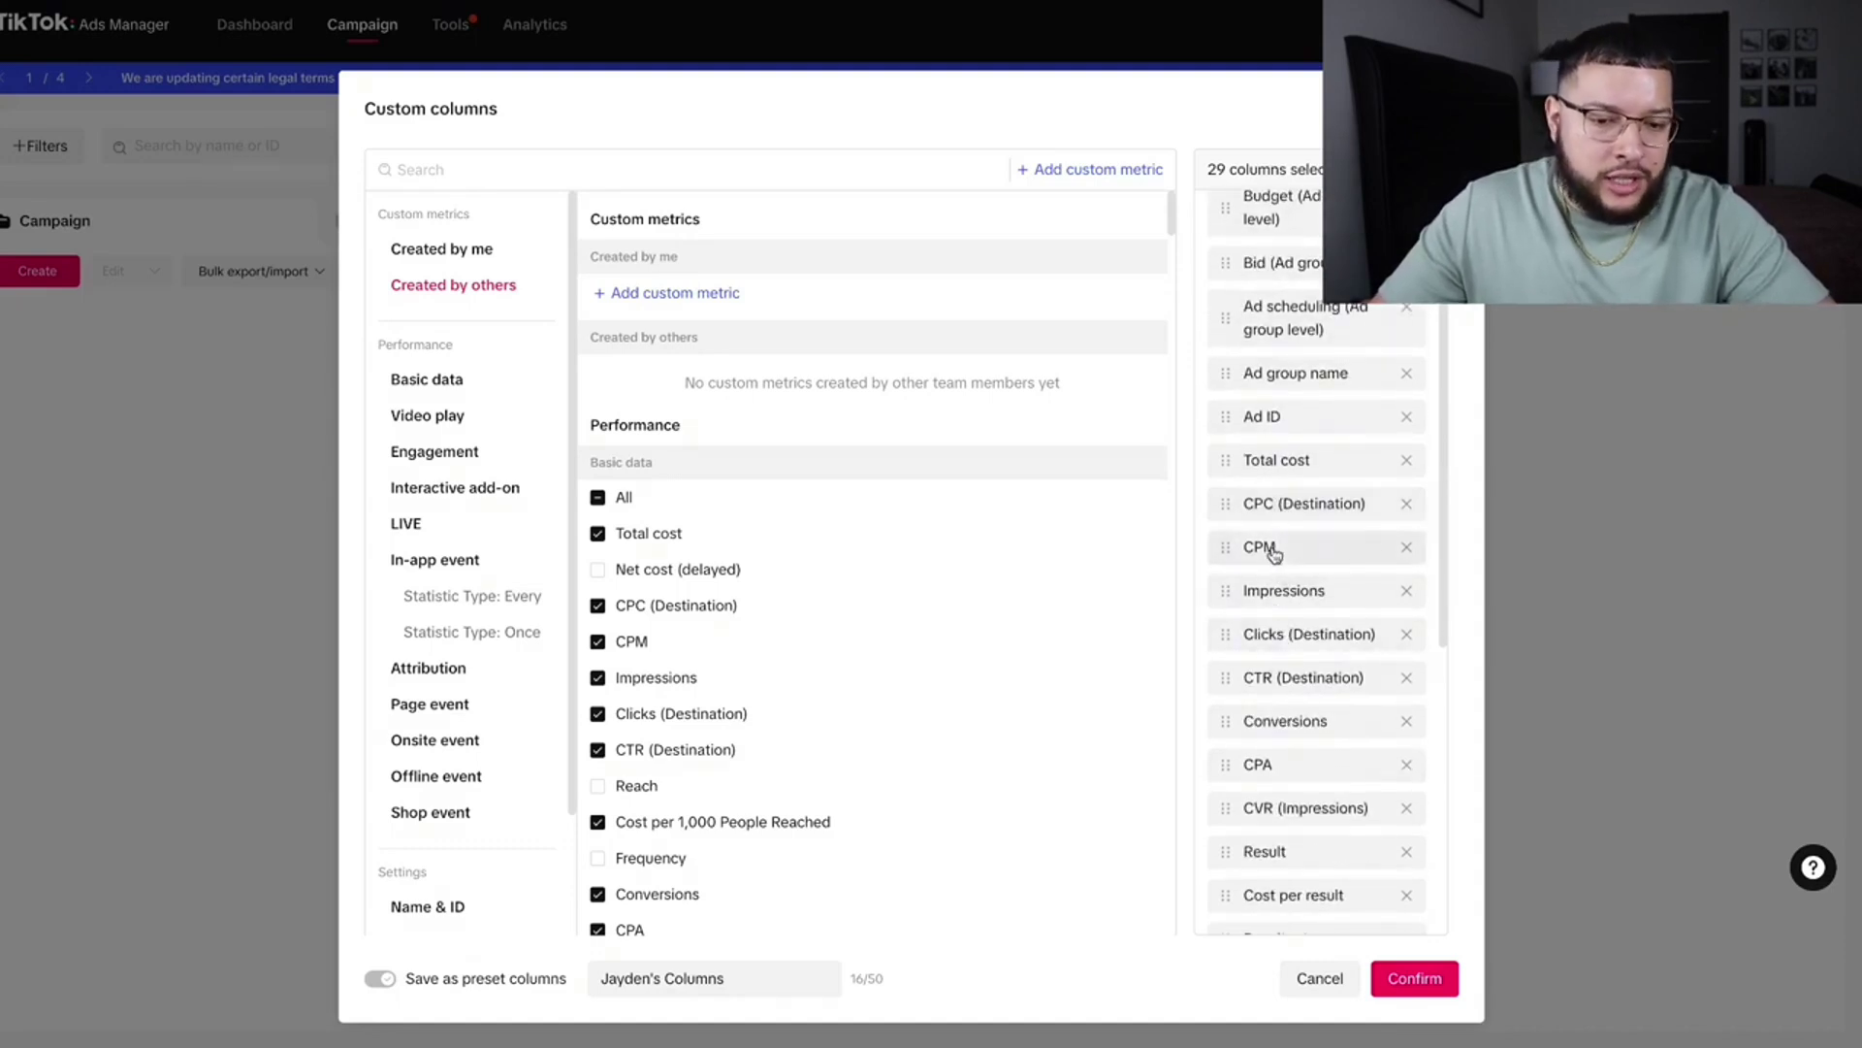
scroll(1240, 706, "down", 6)
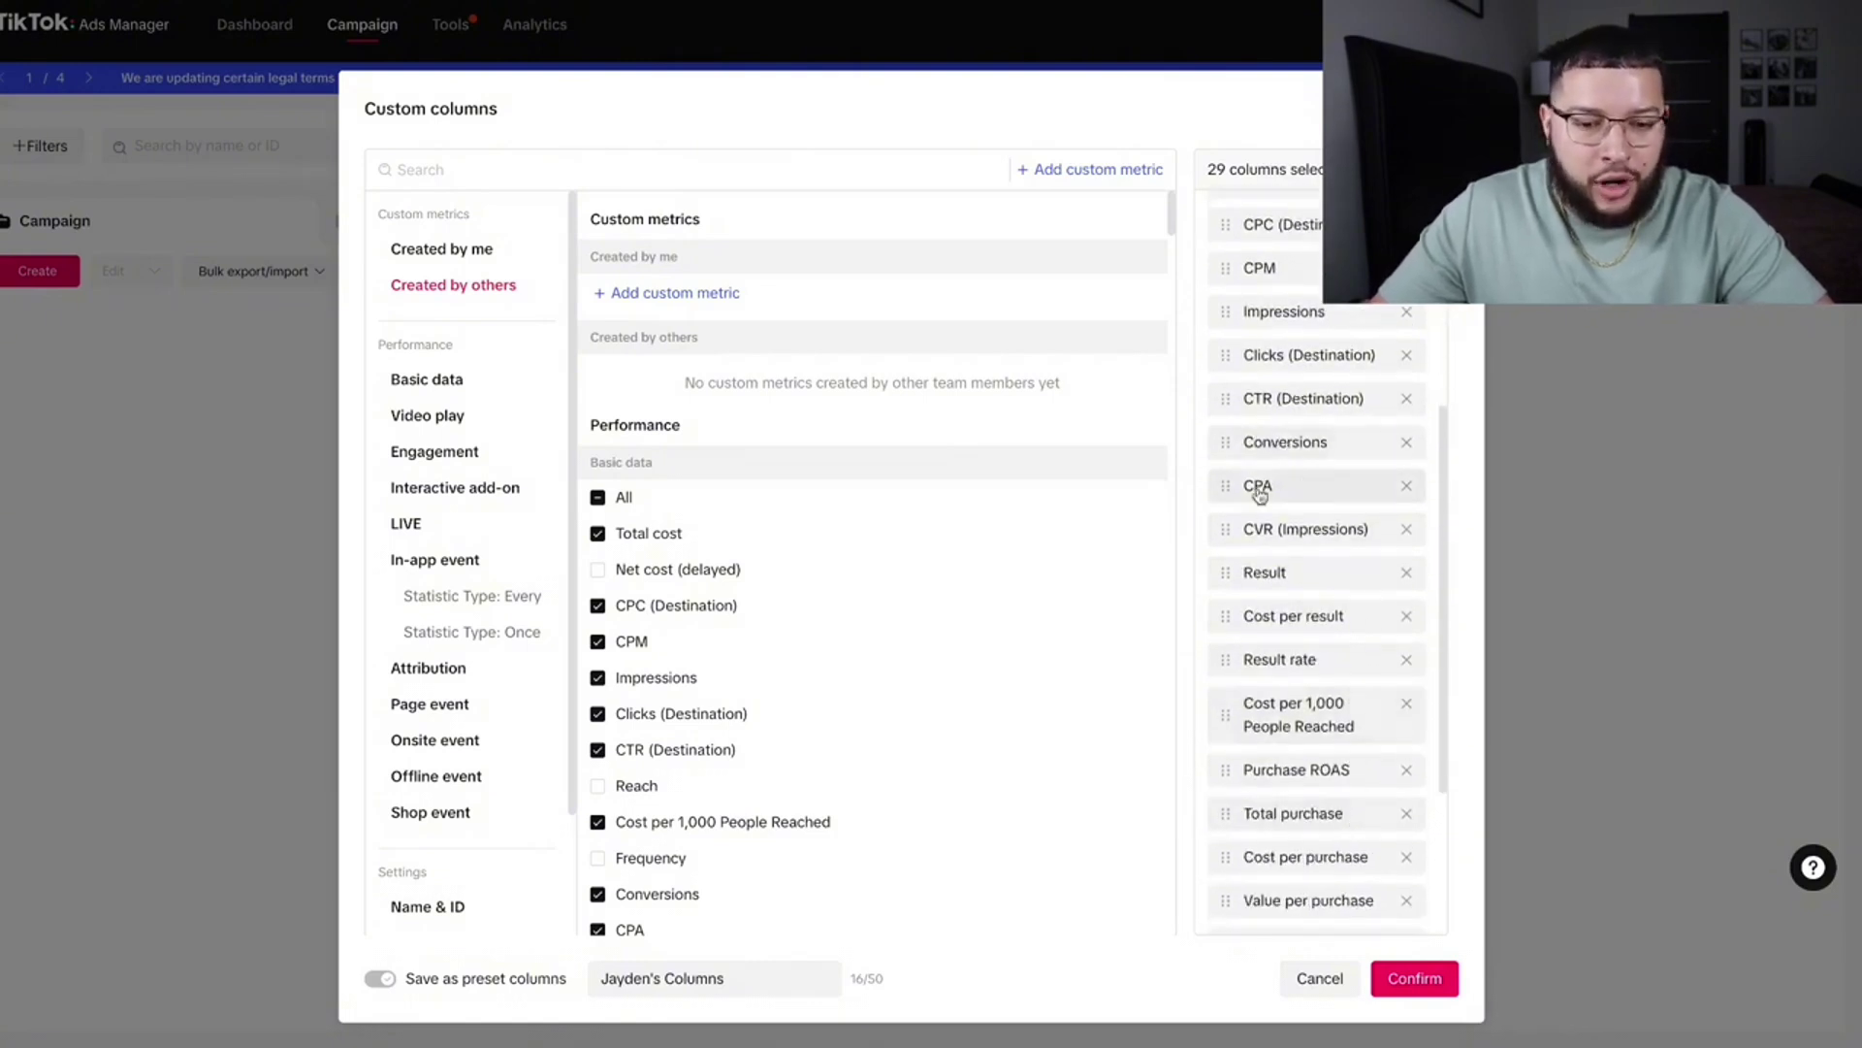
scroll(1290, 500, "down", 4)
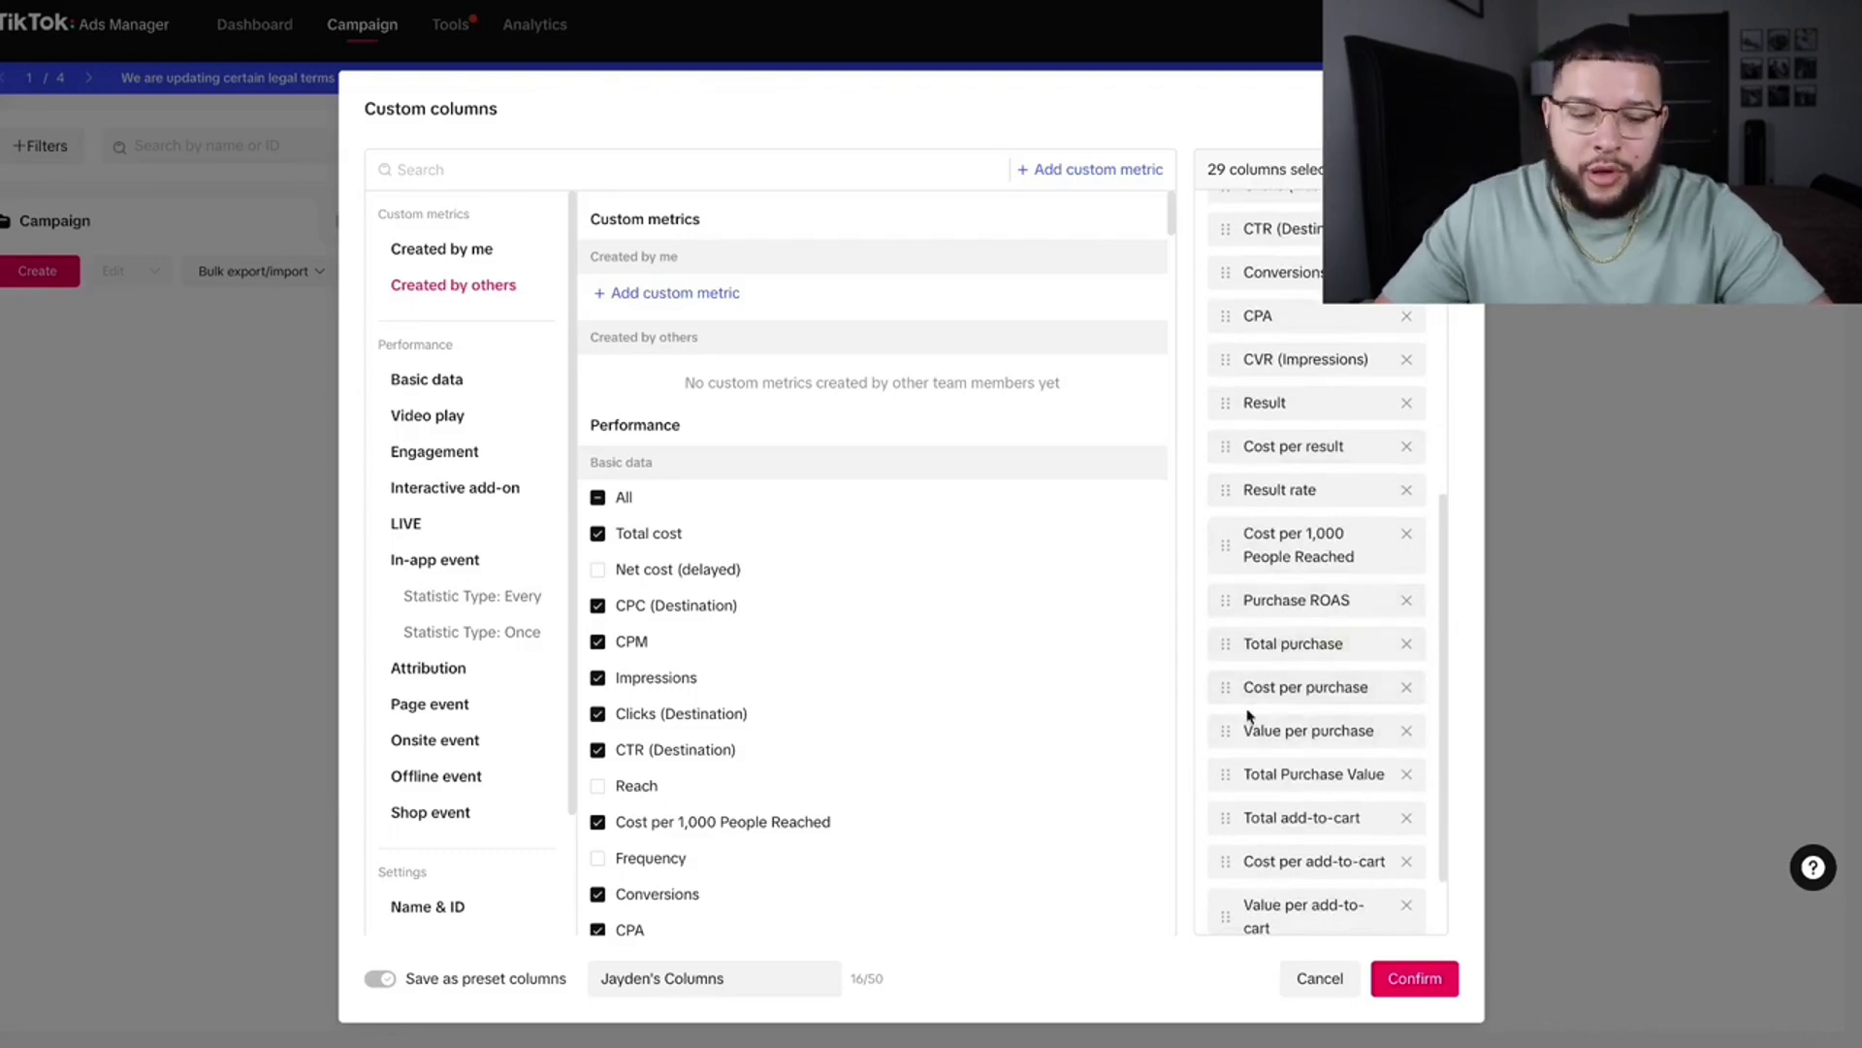
scroll(1261, 716, "down", 2)
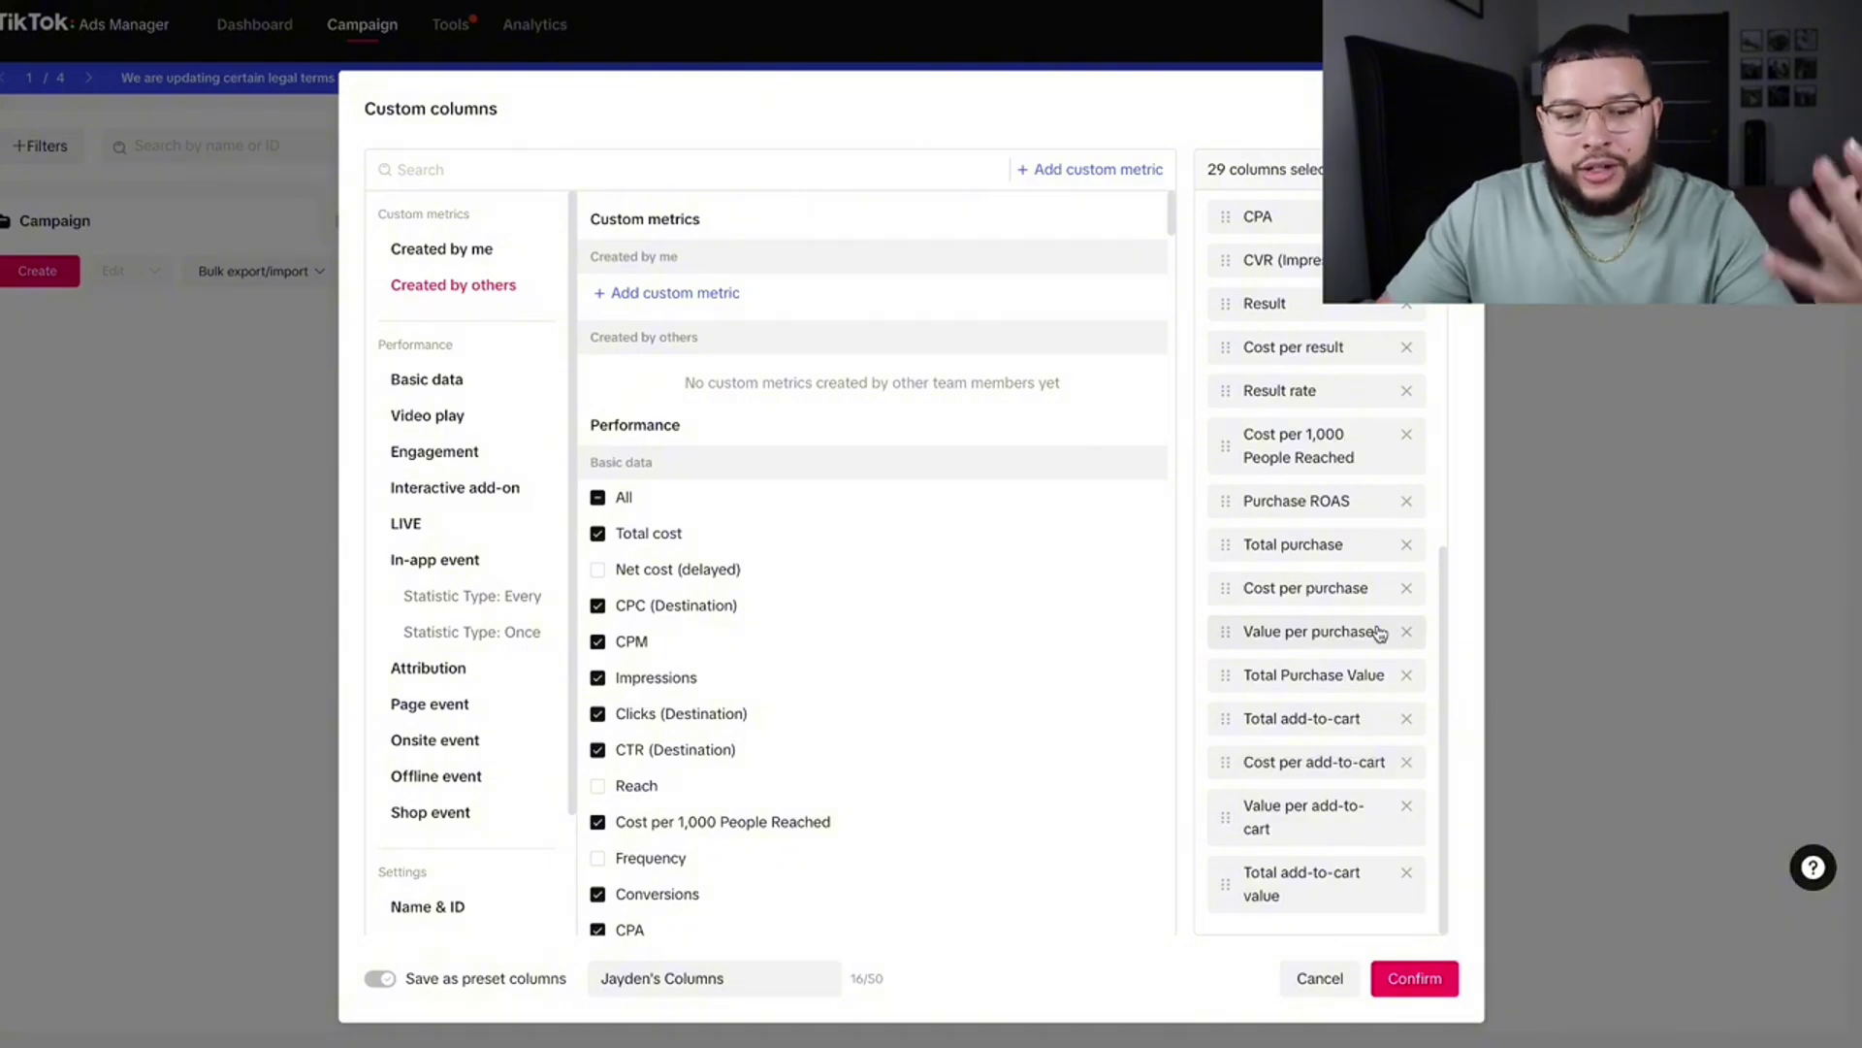
scroll(1379, 634, "up", 7)
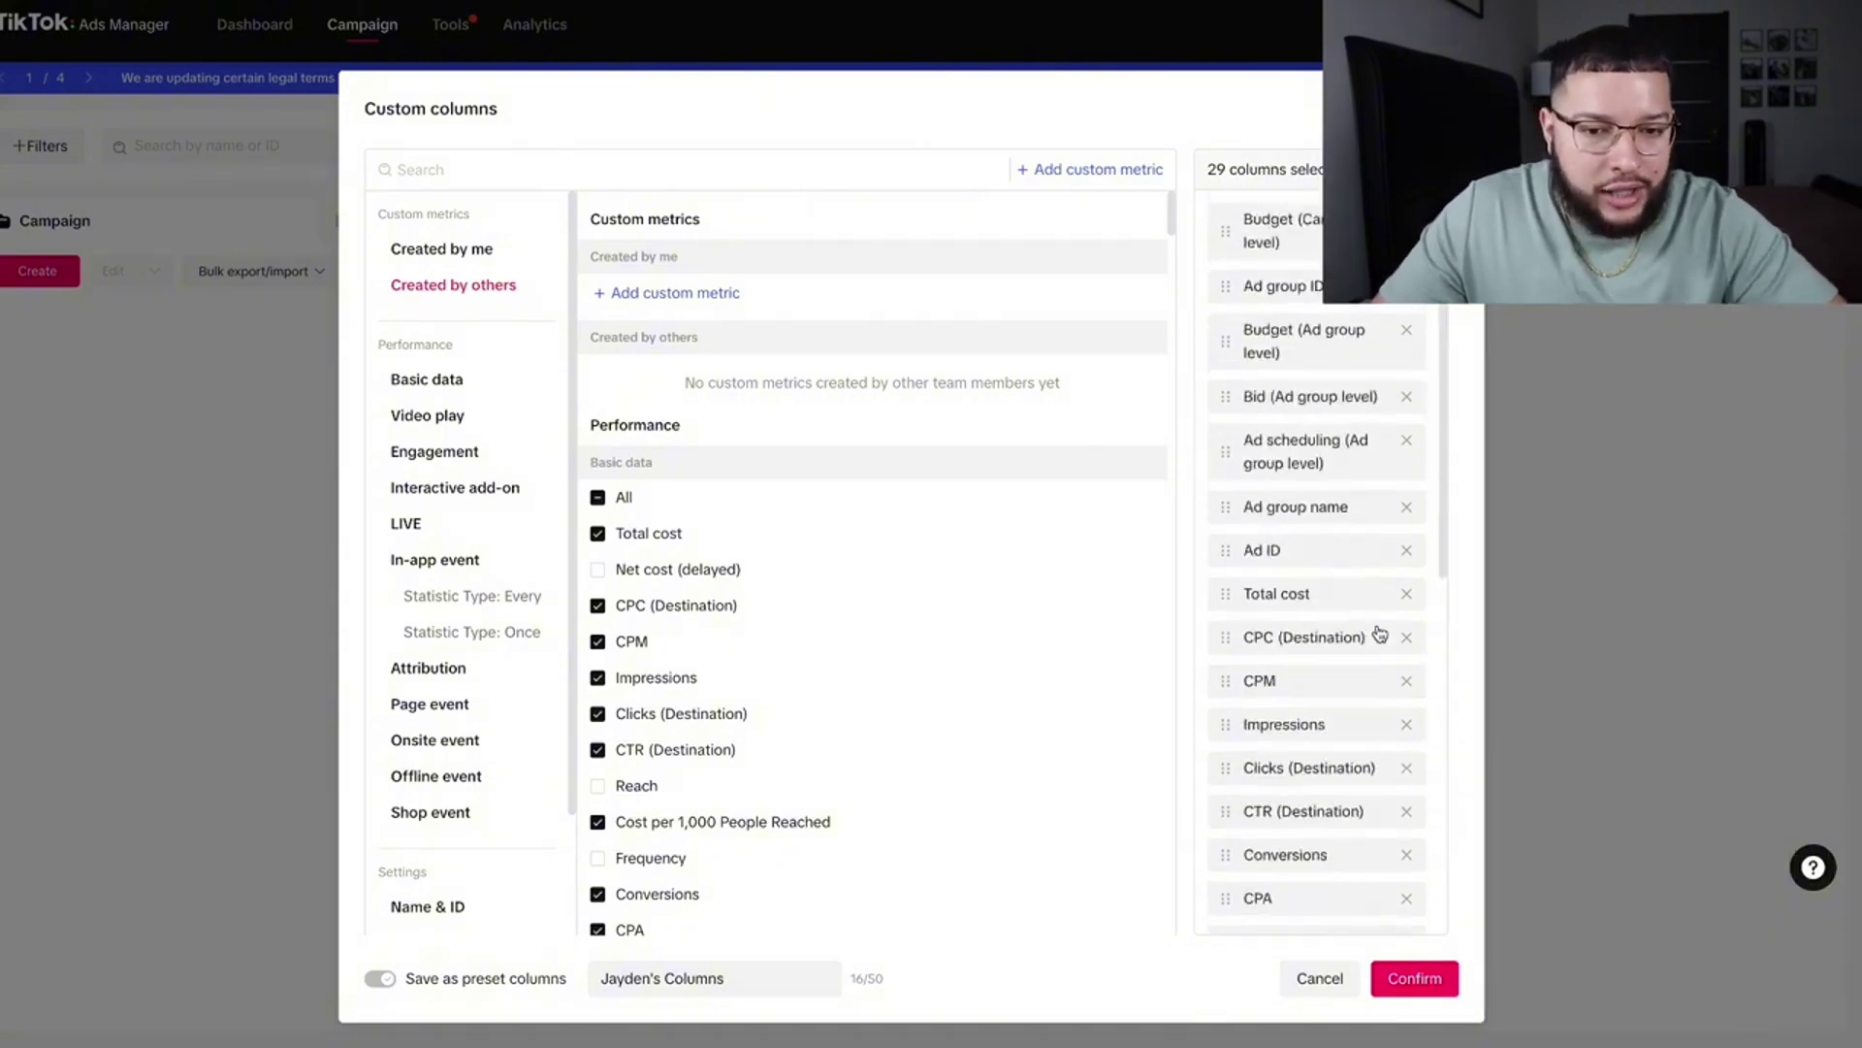
scroll(1379, 633, "down", 5)
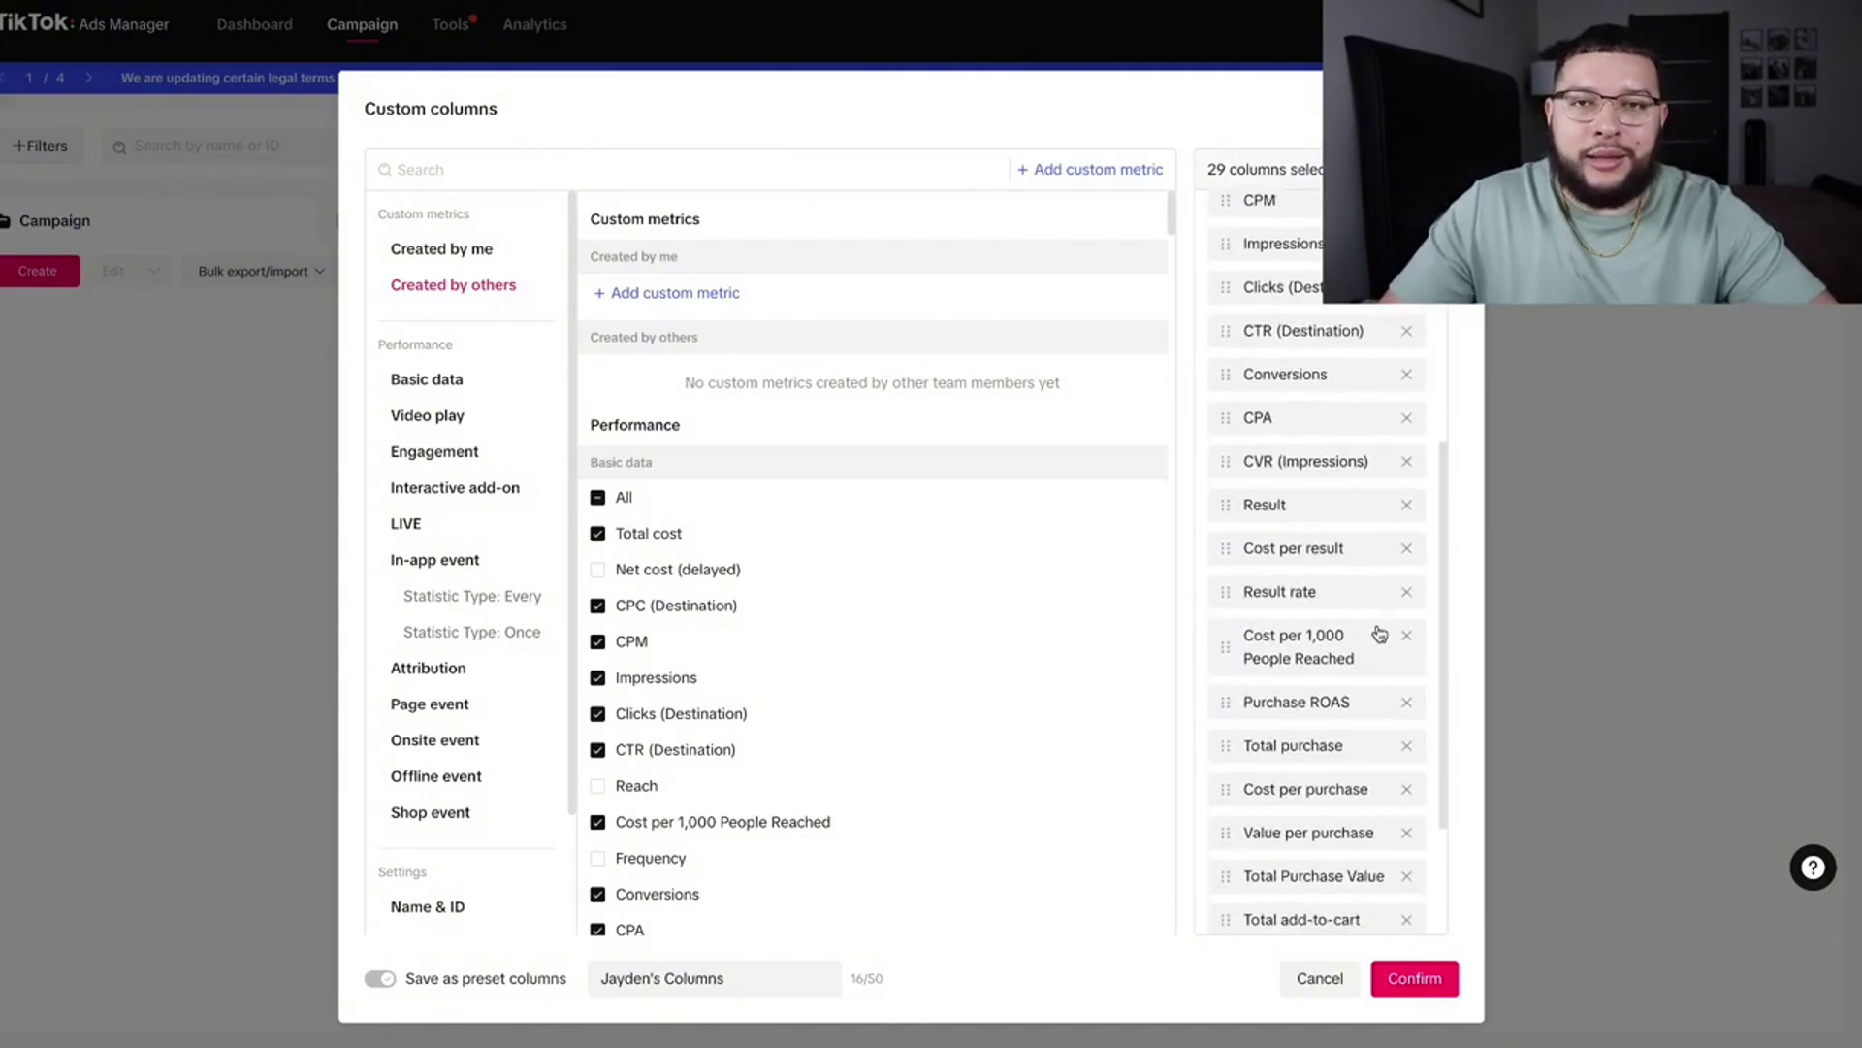
scroll(1379, 633, "down", 2)
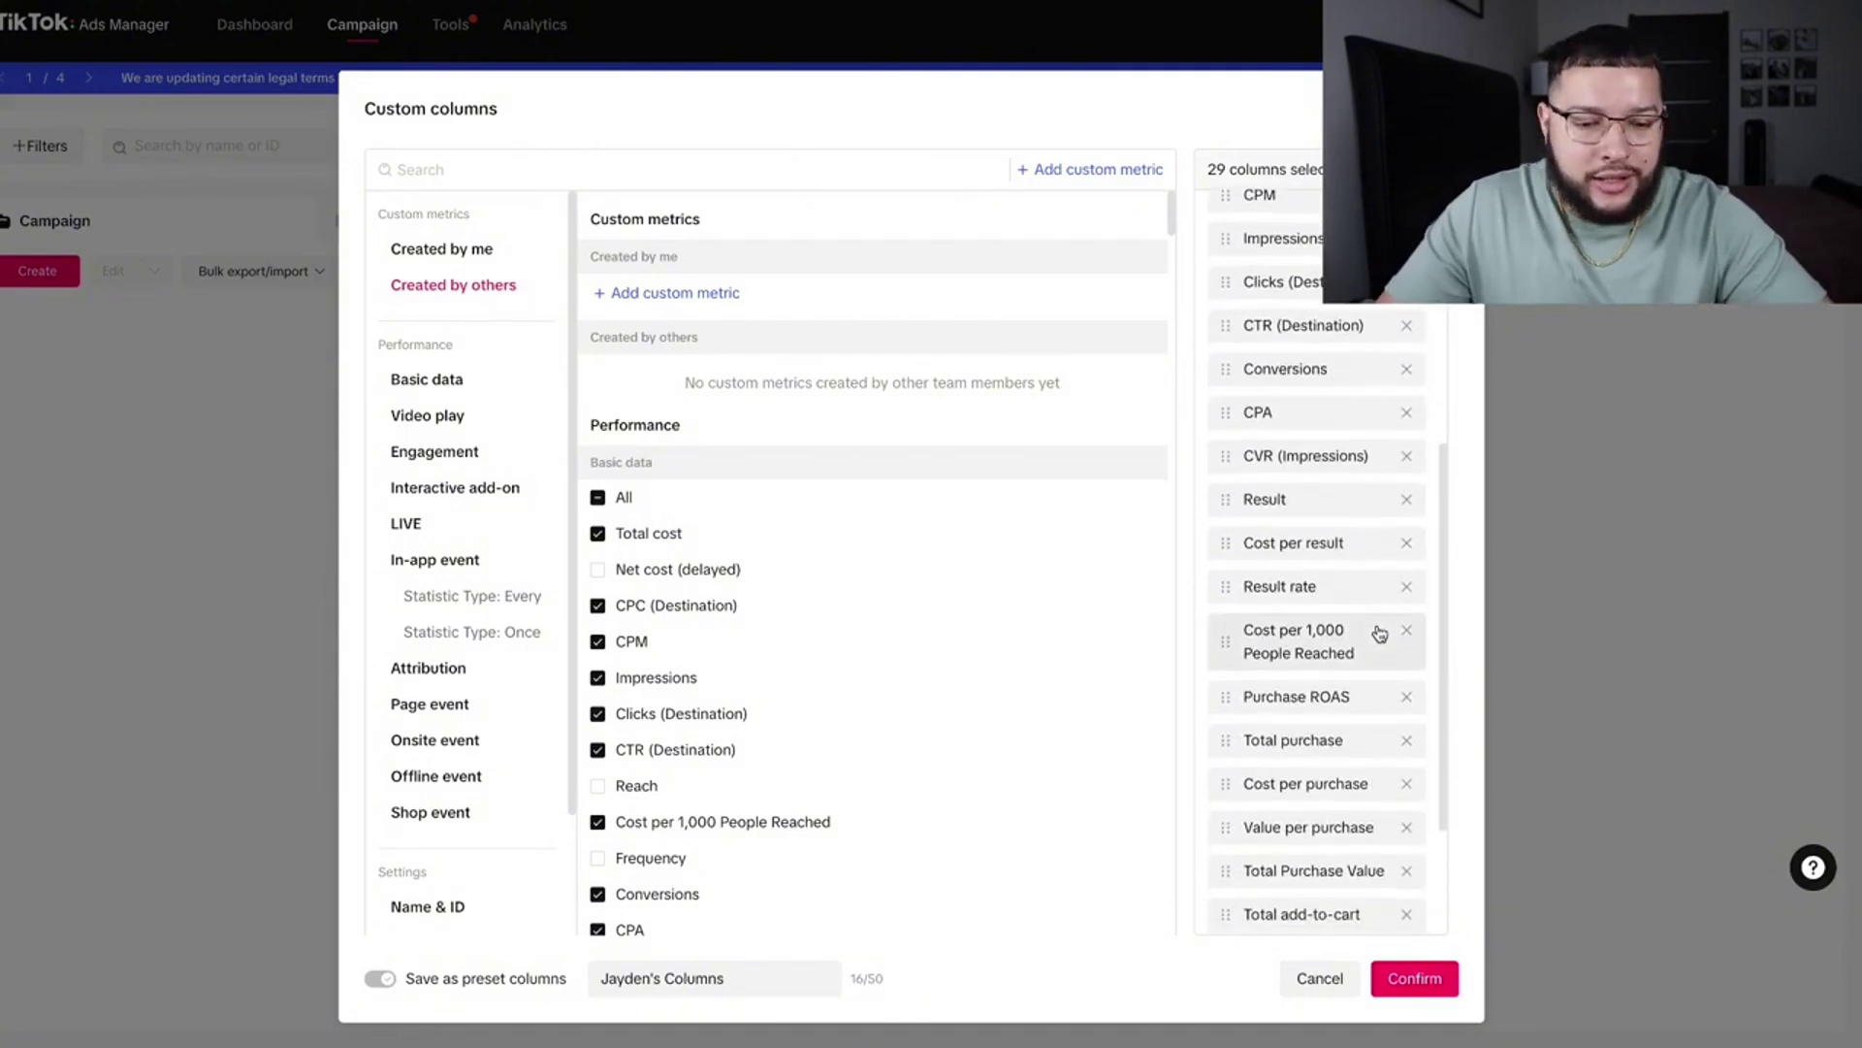
mouse_move(923, 667)
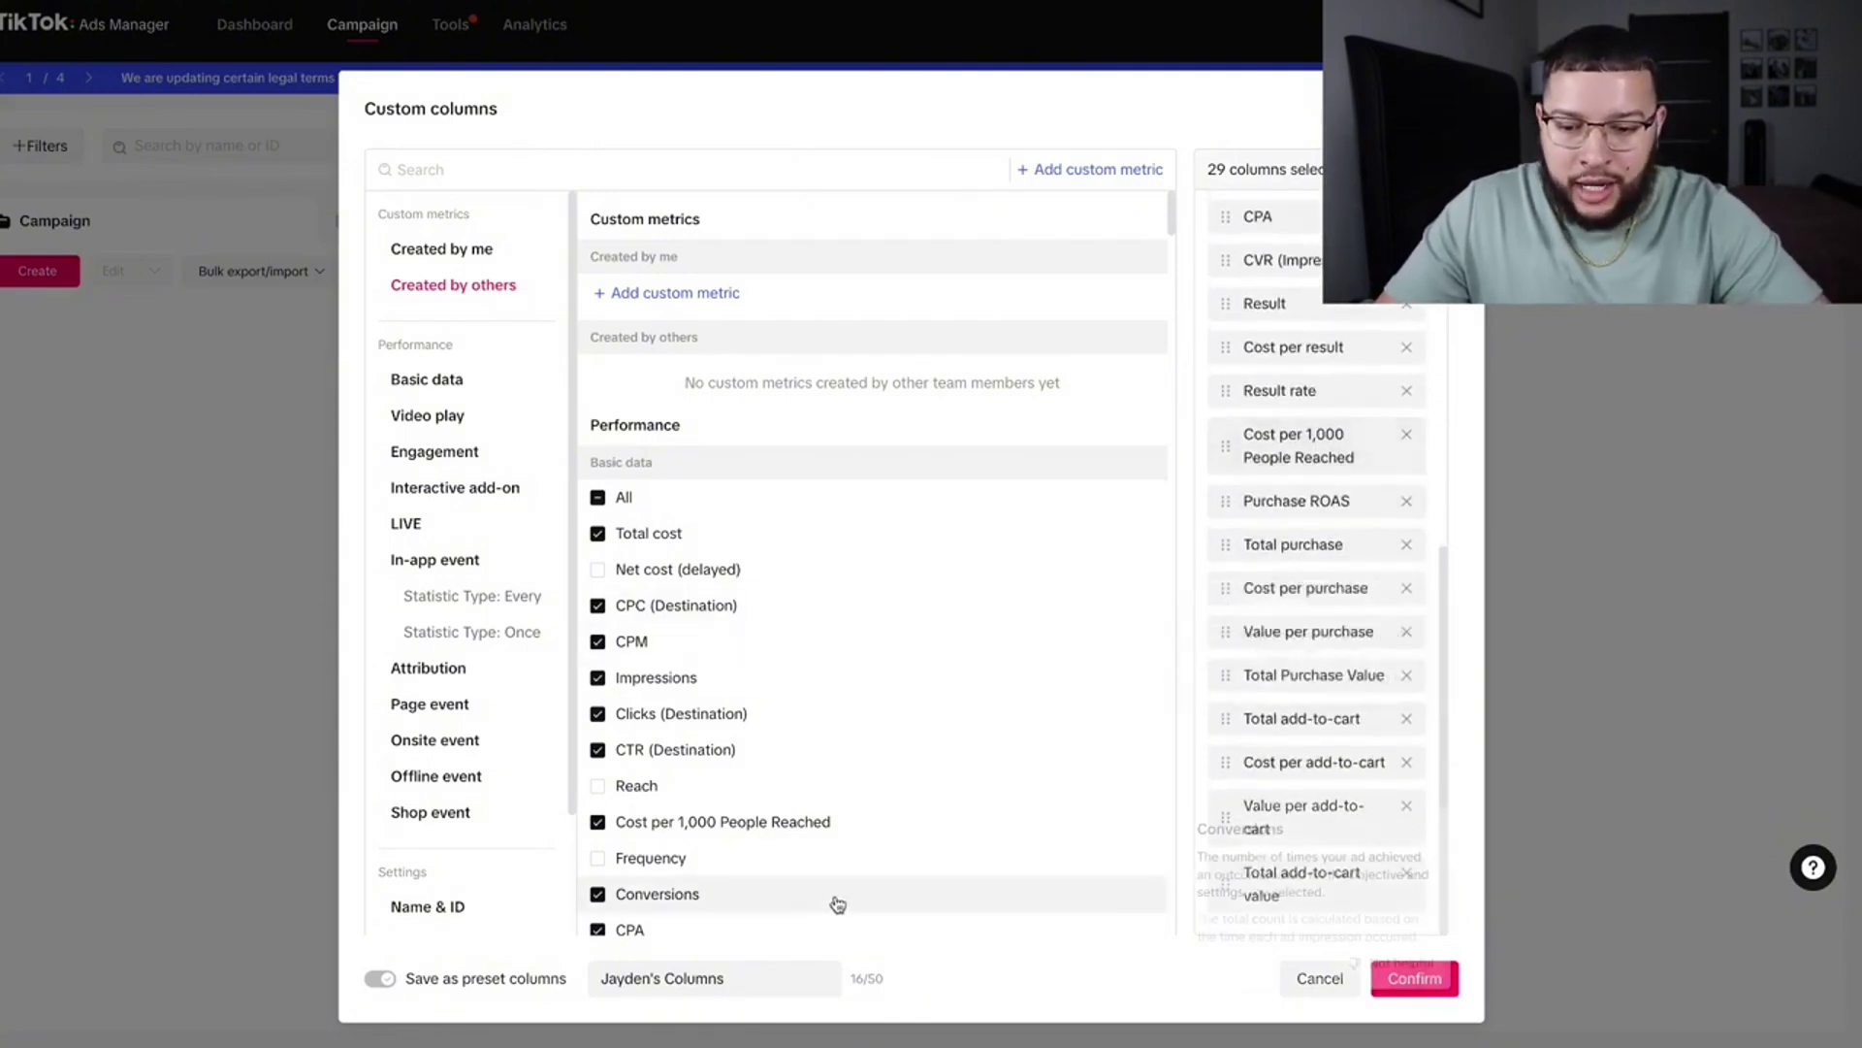
scroll(885, 918, "down", 1)
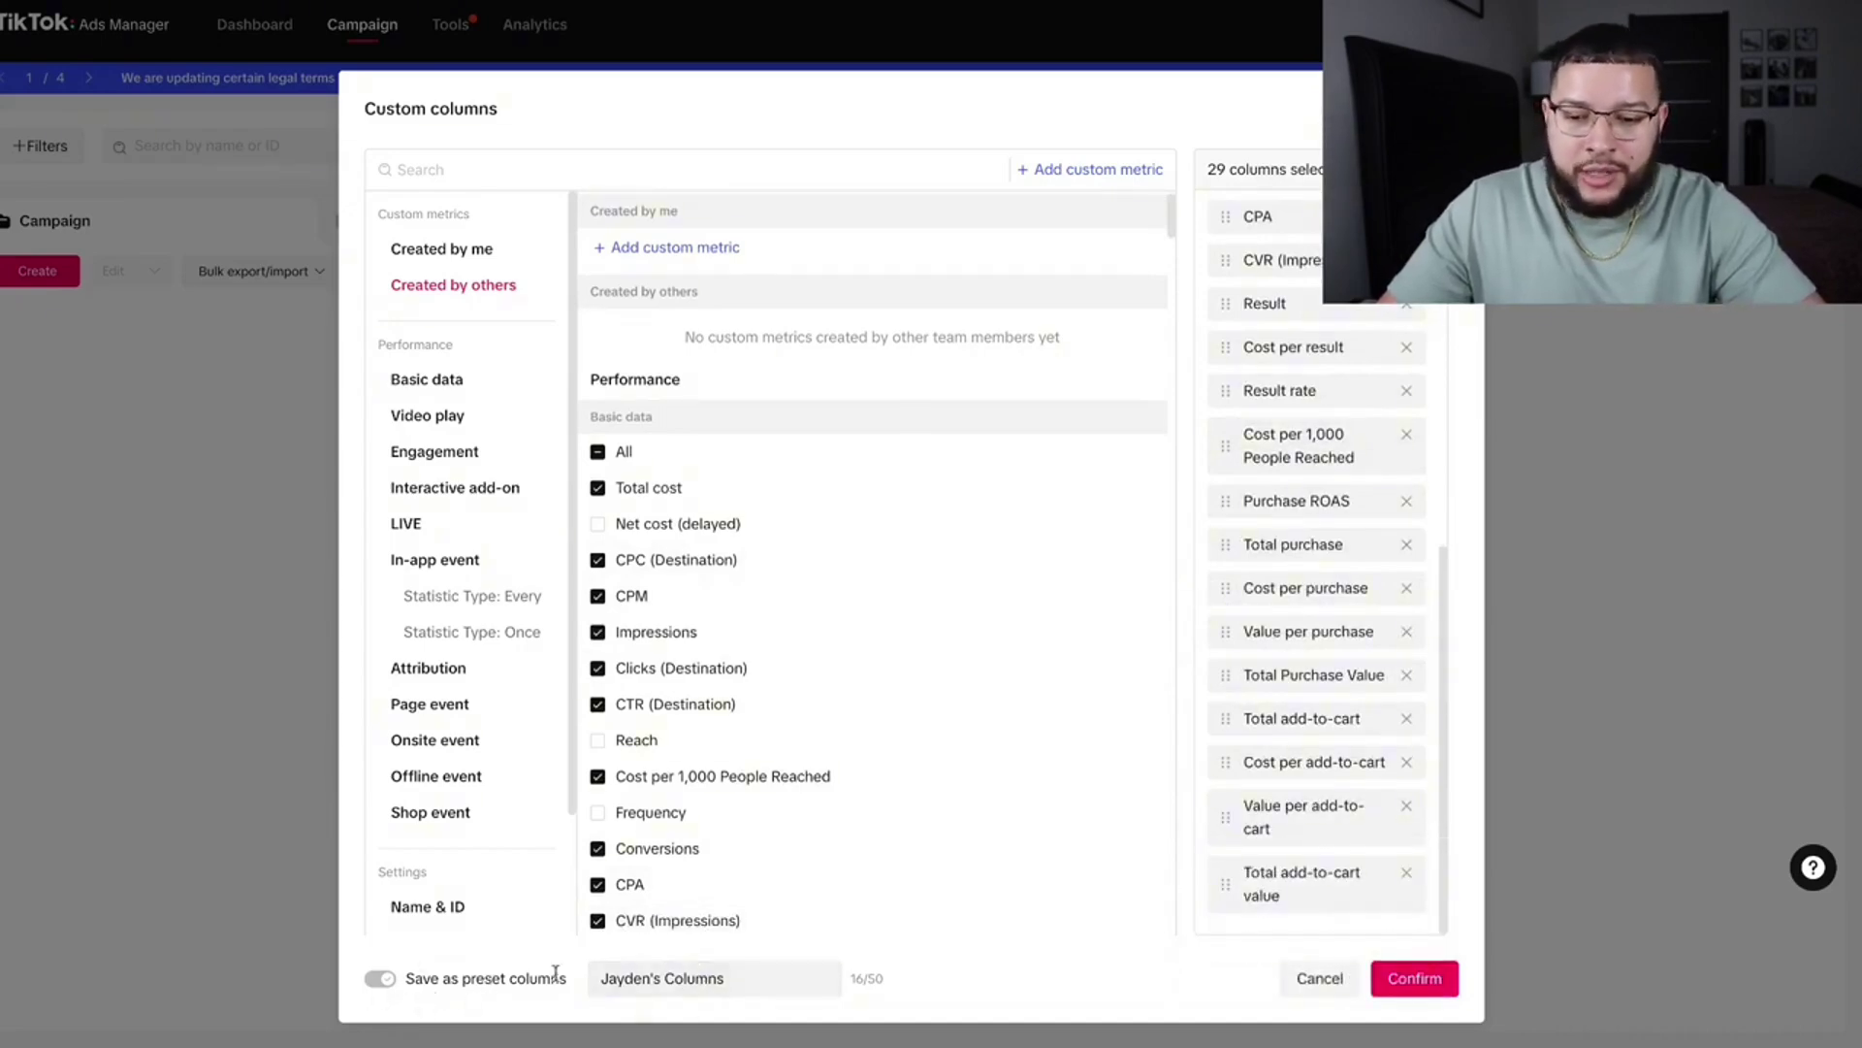
left_click(1417, 976)
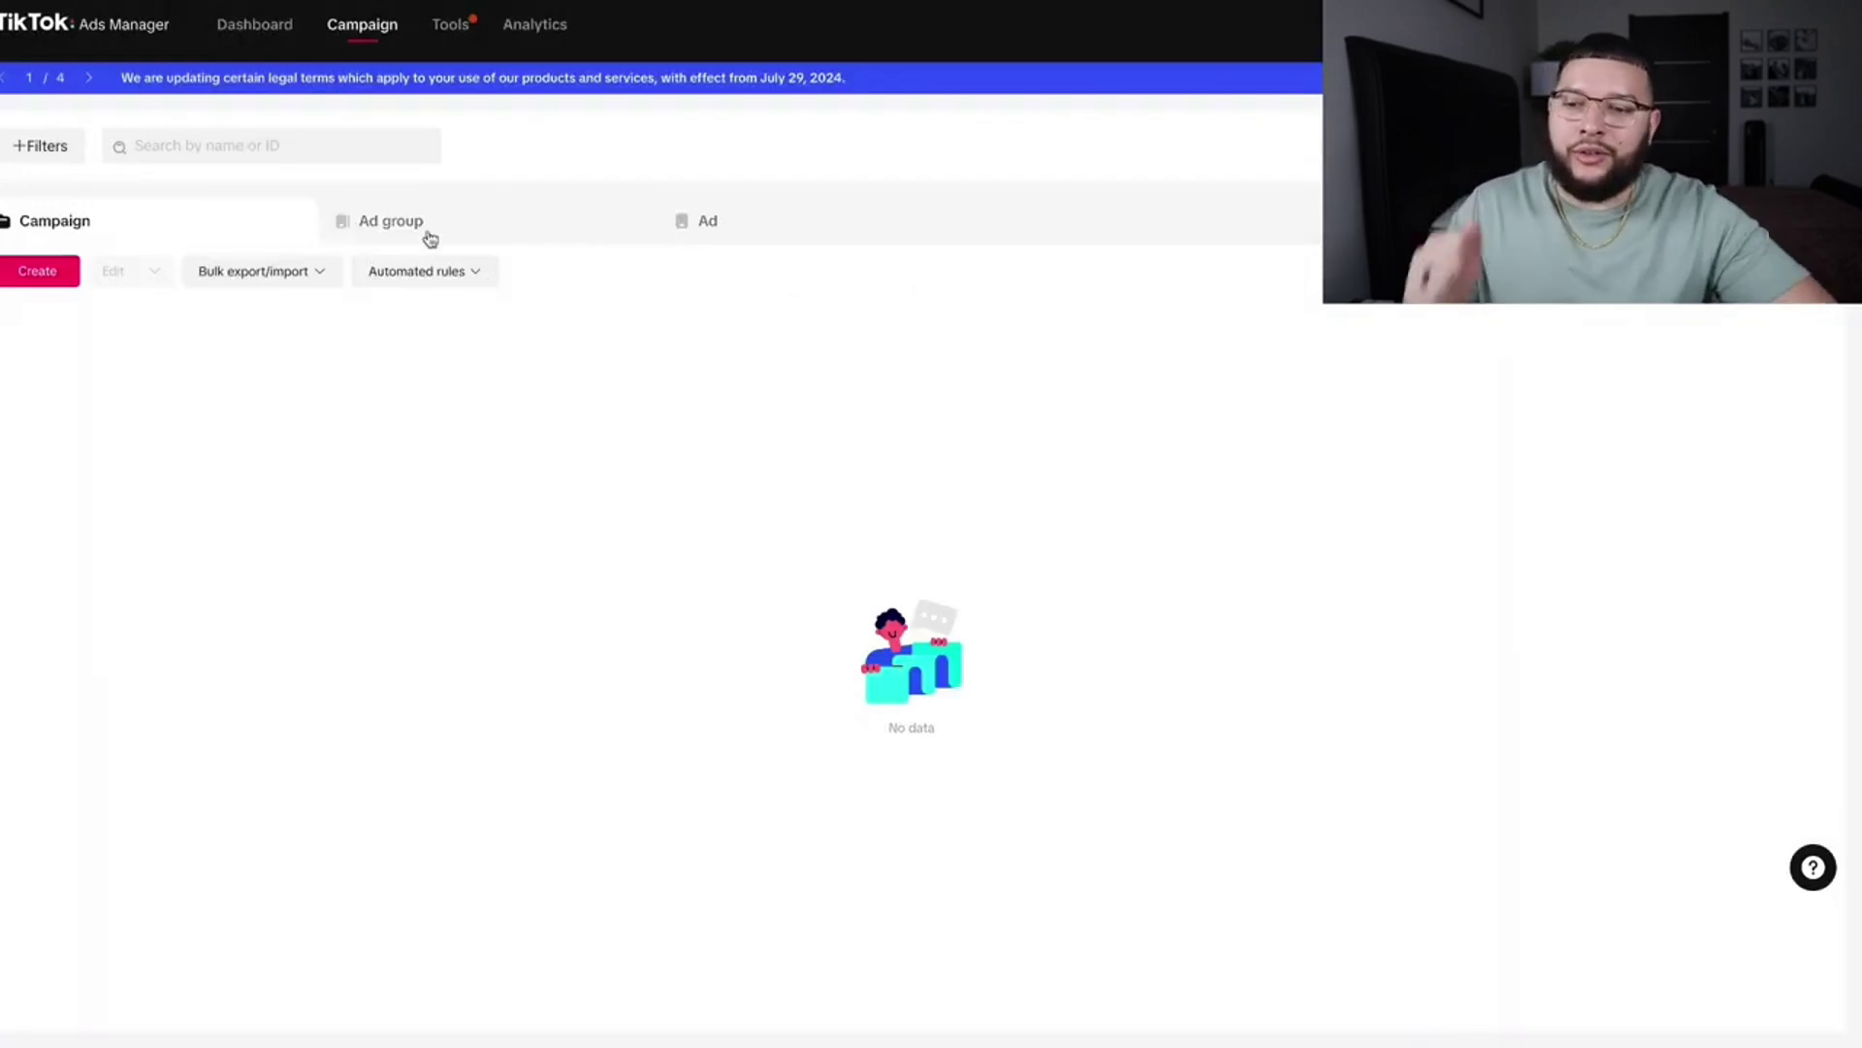
Create a new campaign with Website conversions as the advertising objective
left_click(58, 274)
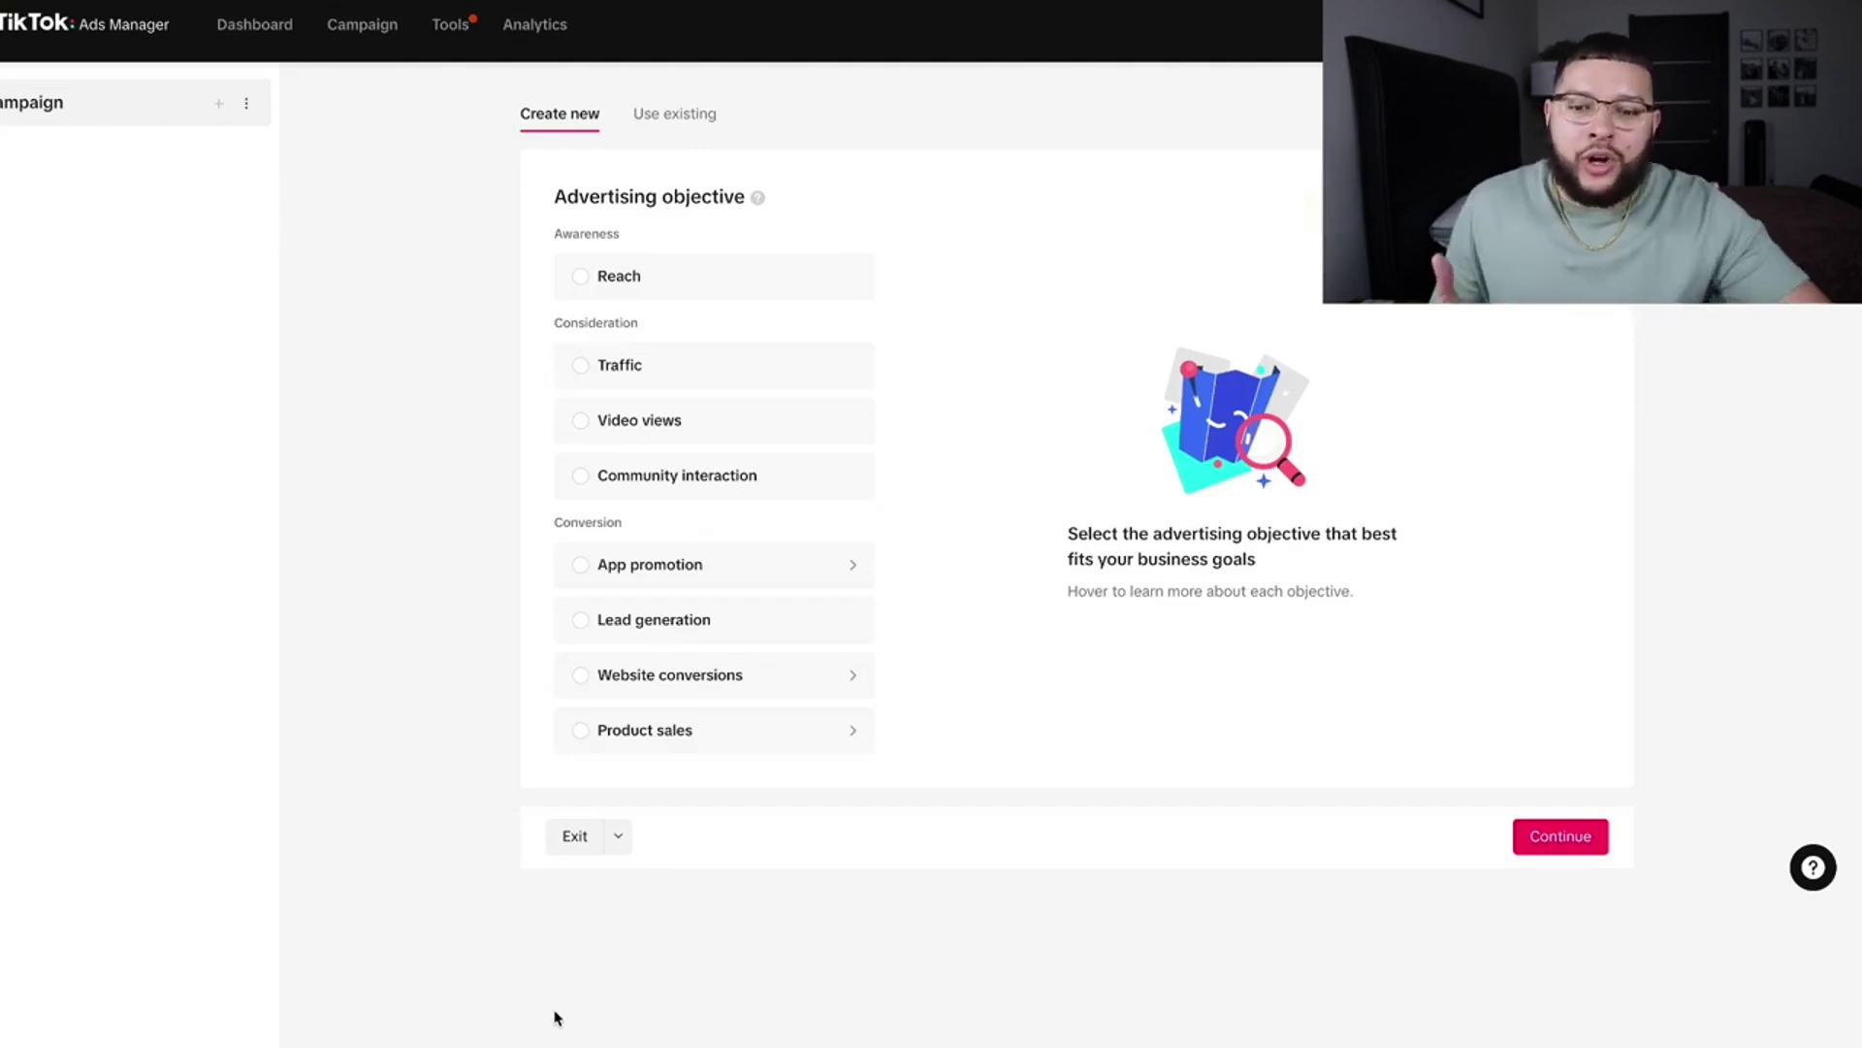
mouse_move(212, 1008)
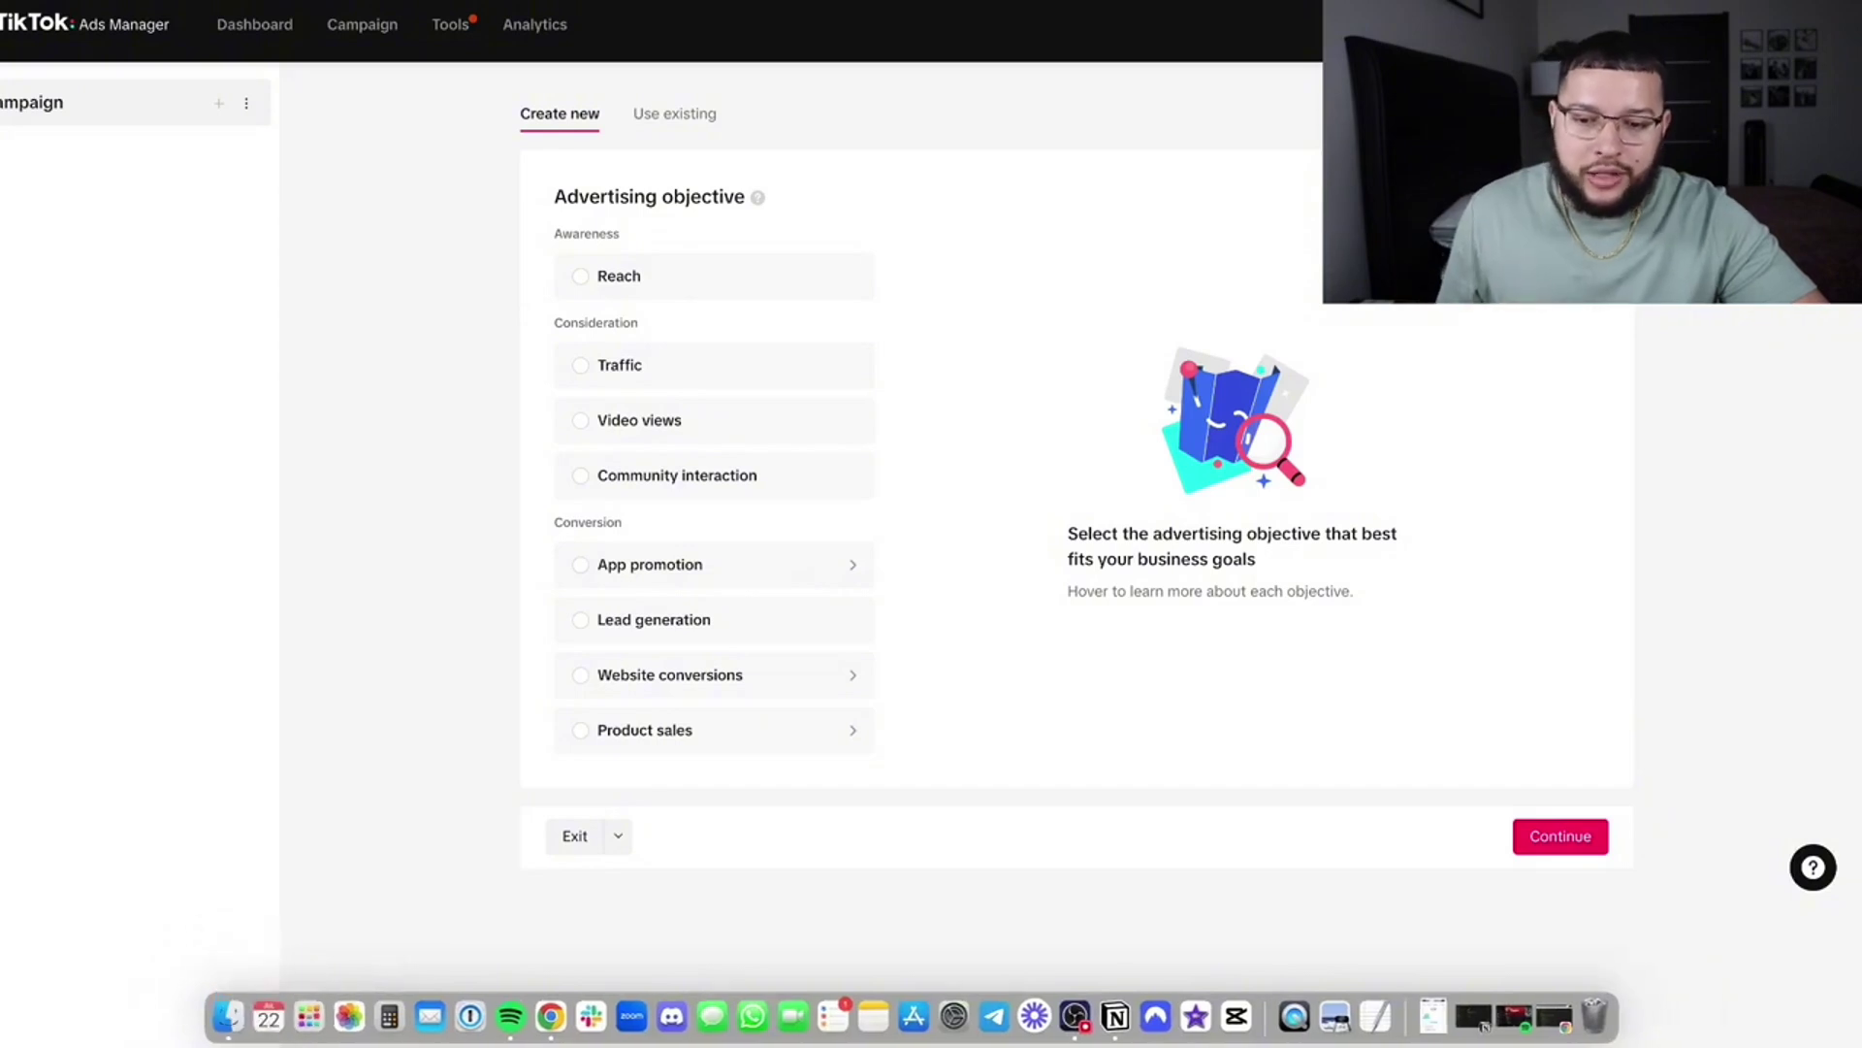
left_click(581, 675)
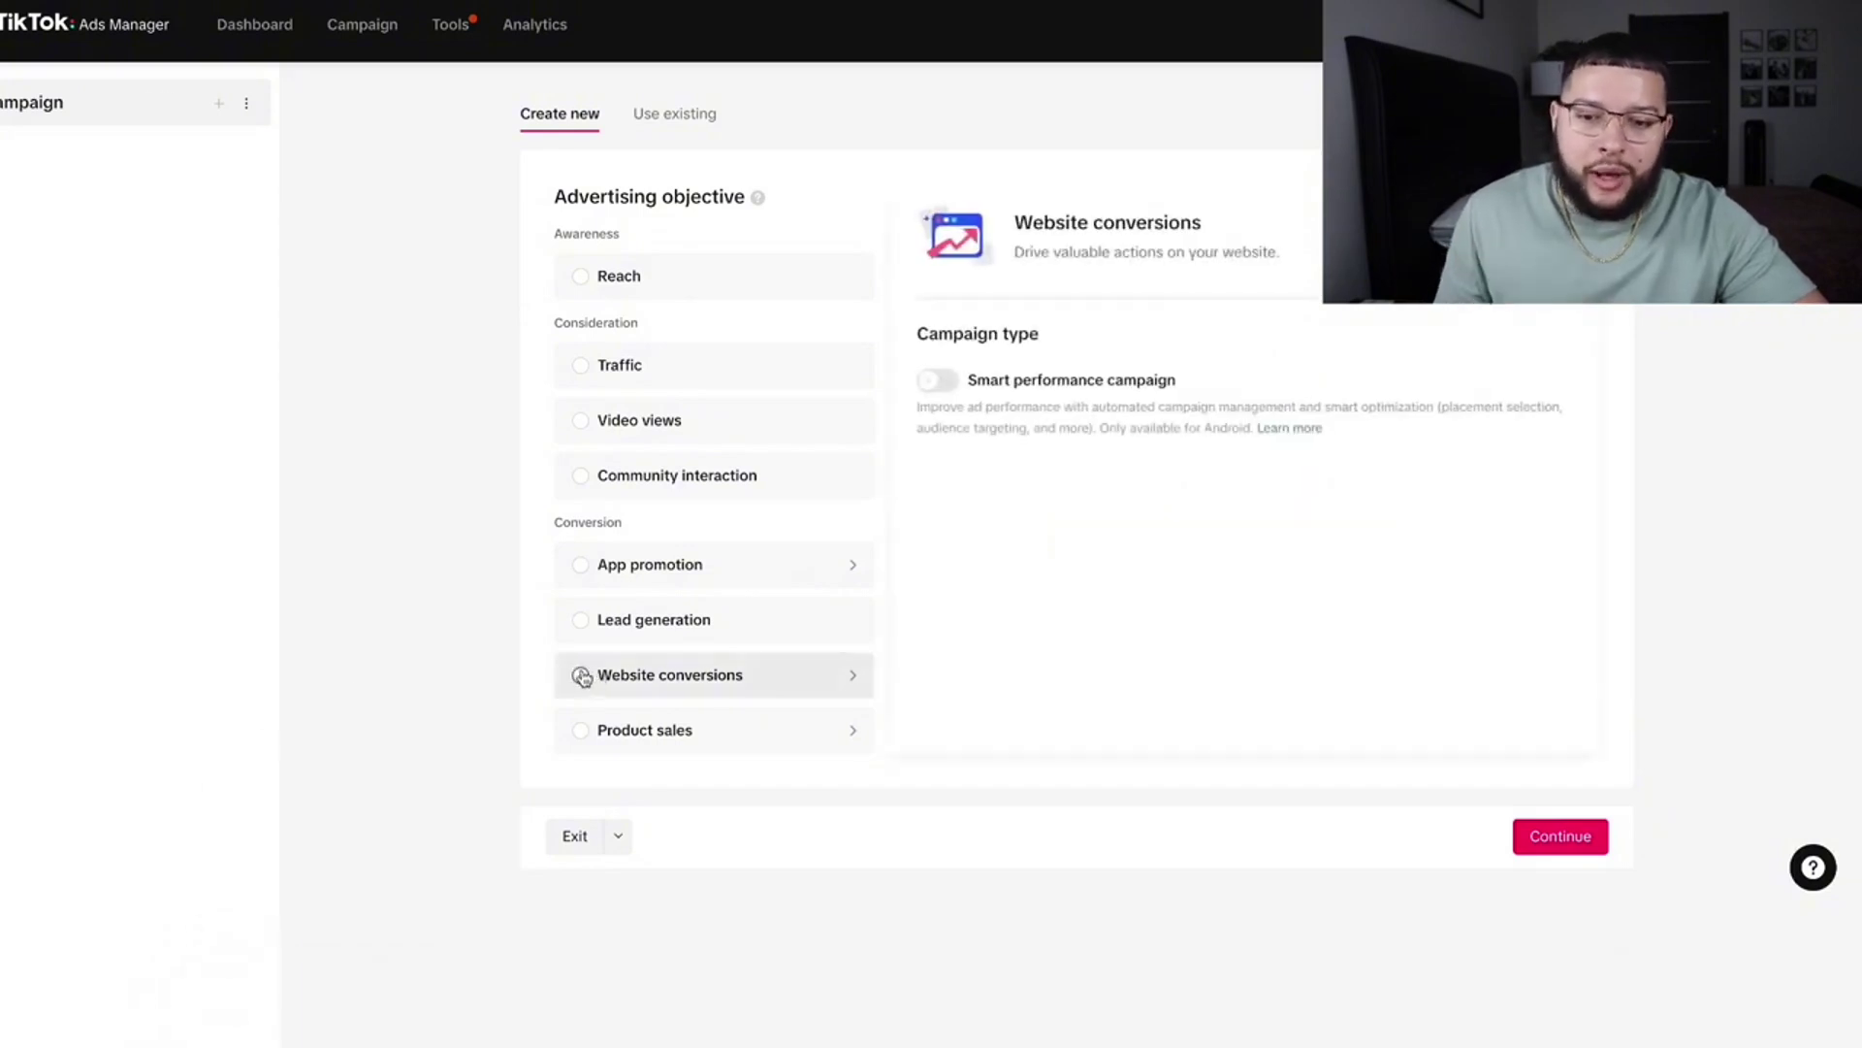
left_click(581, 675)
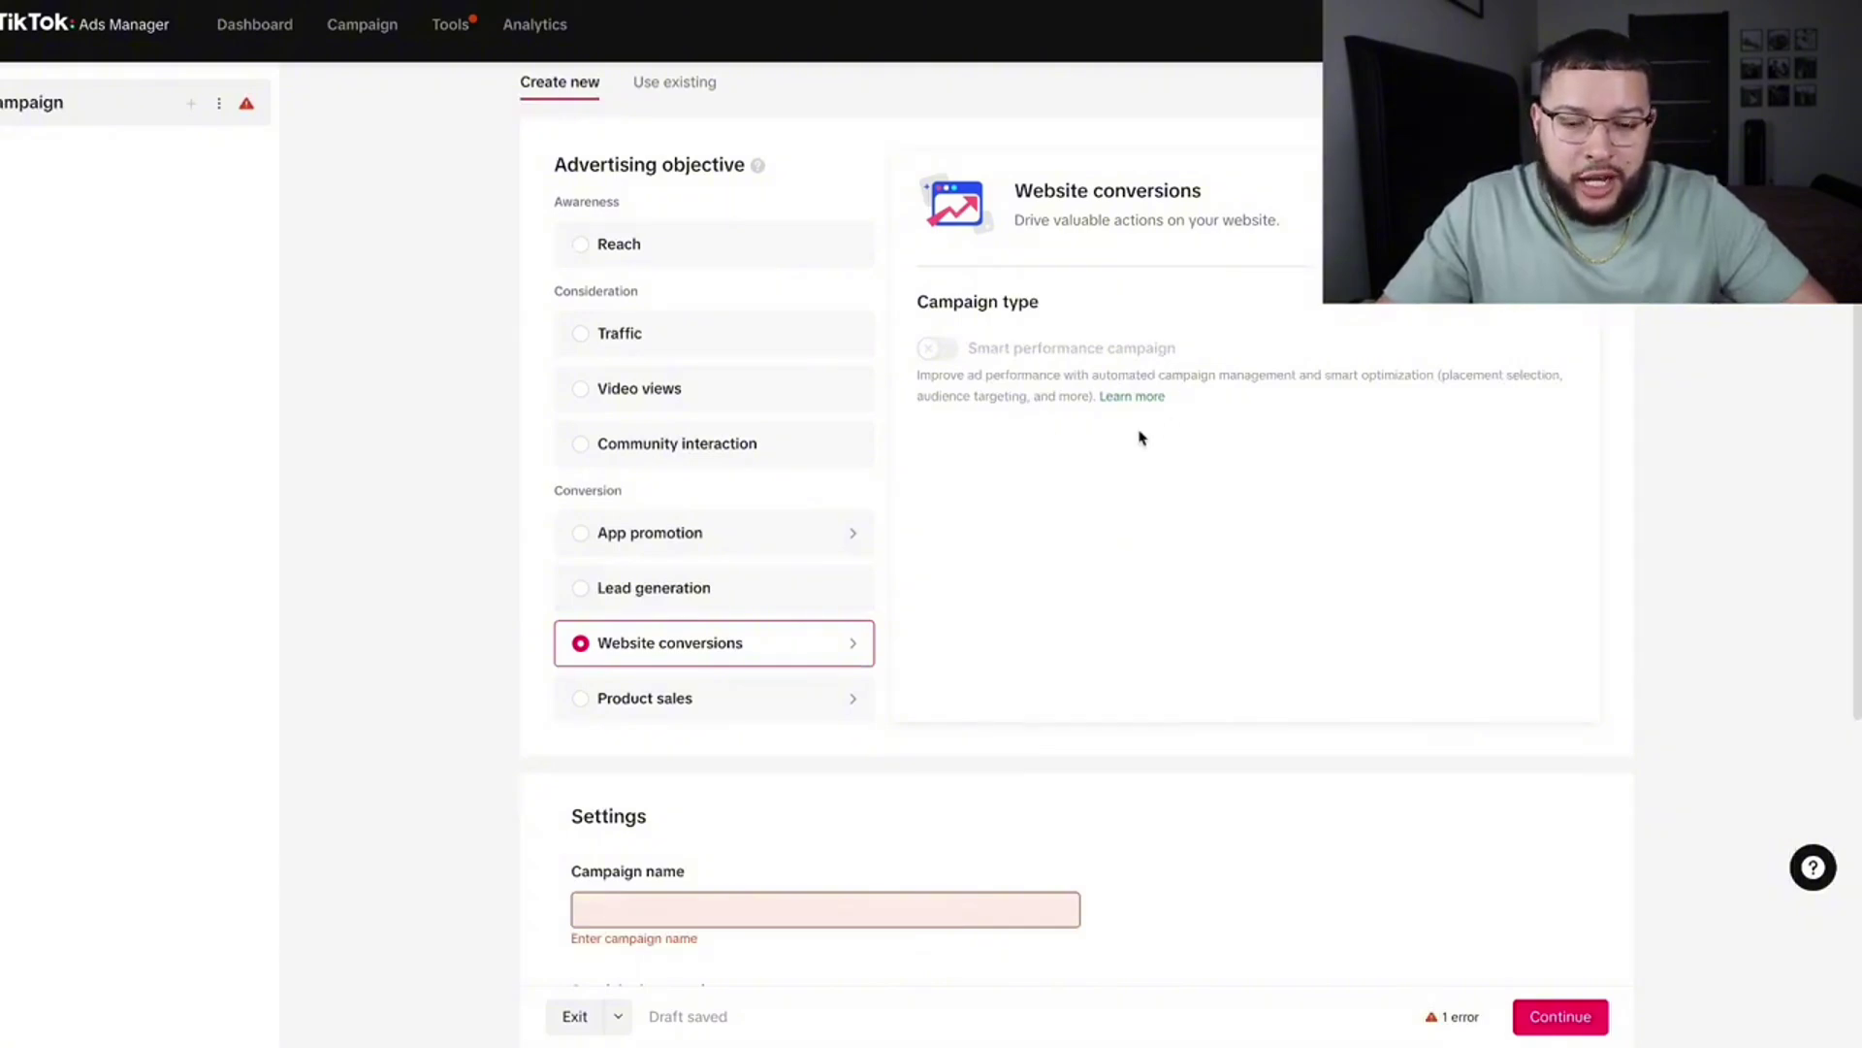
Name the campaign "Product Name" in the campaign settings
scroll(1143, 436, "down", 4)
scroll(660, 505, "down", 1)
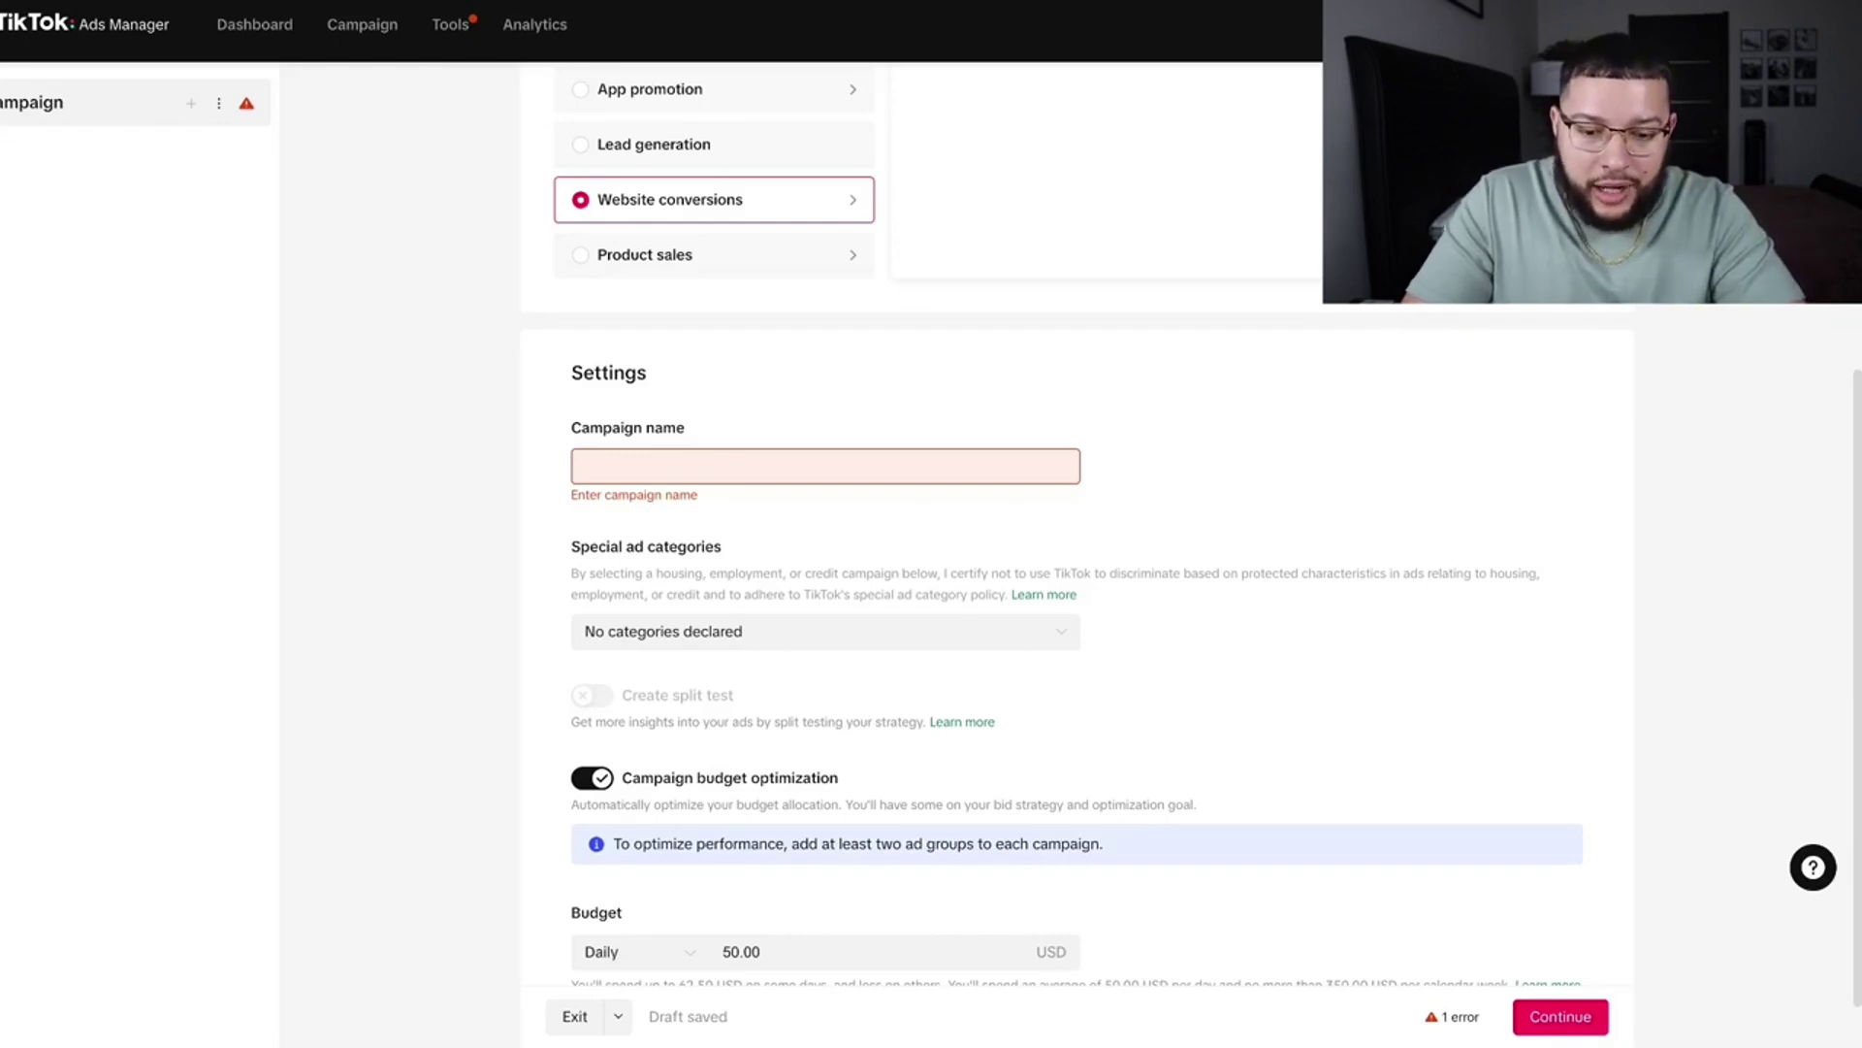
type("Product Name")
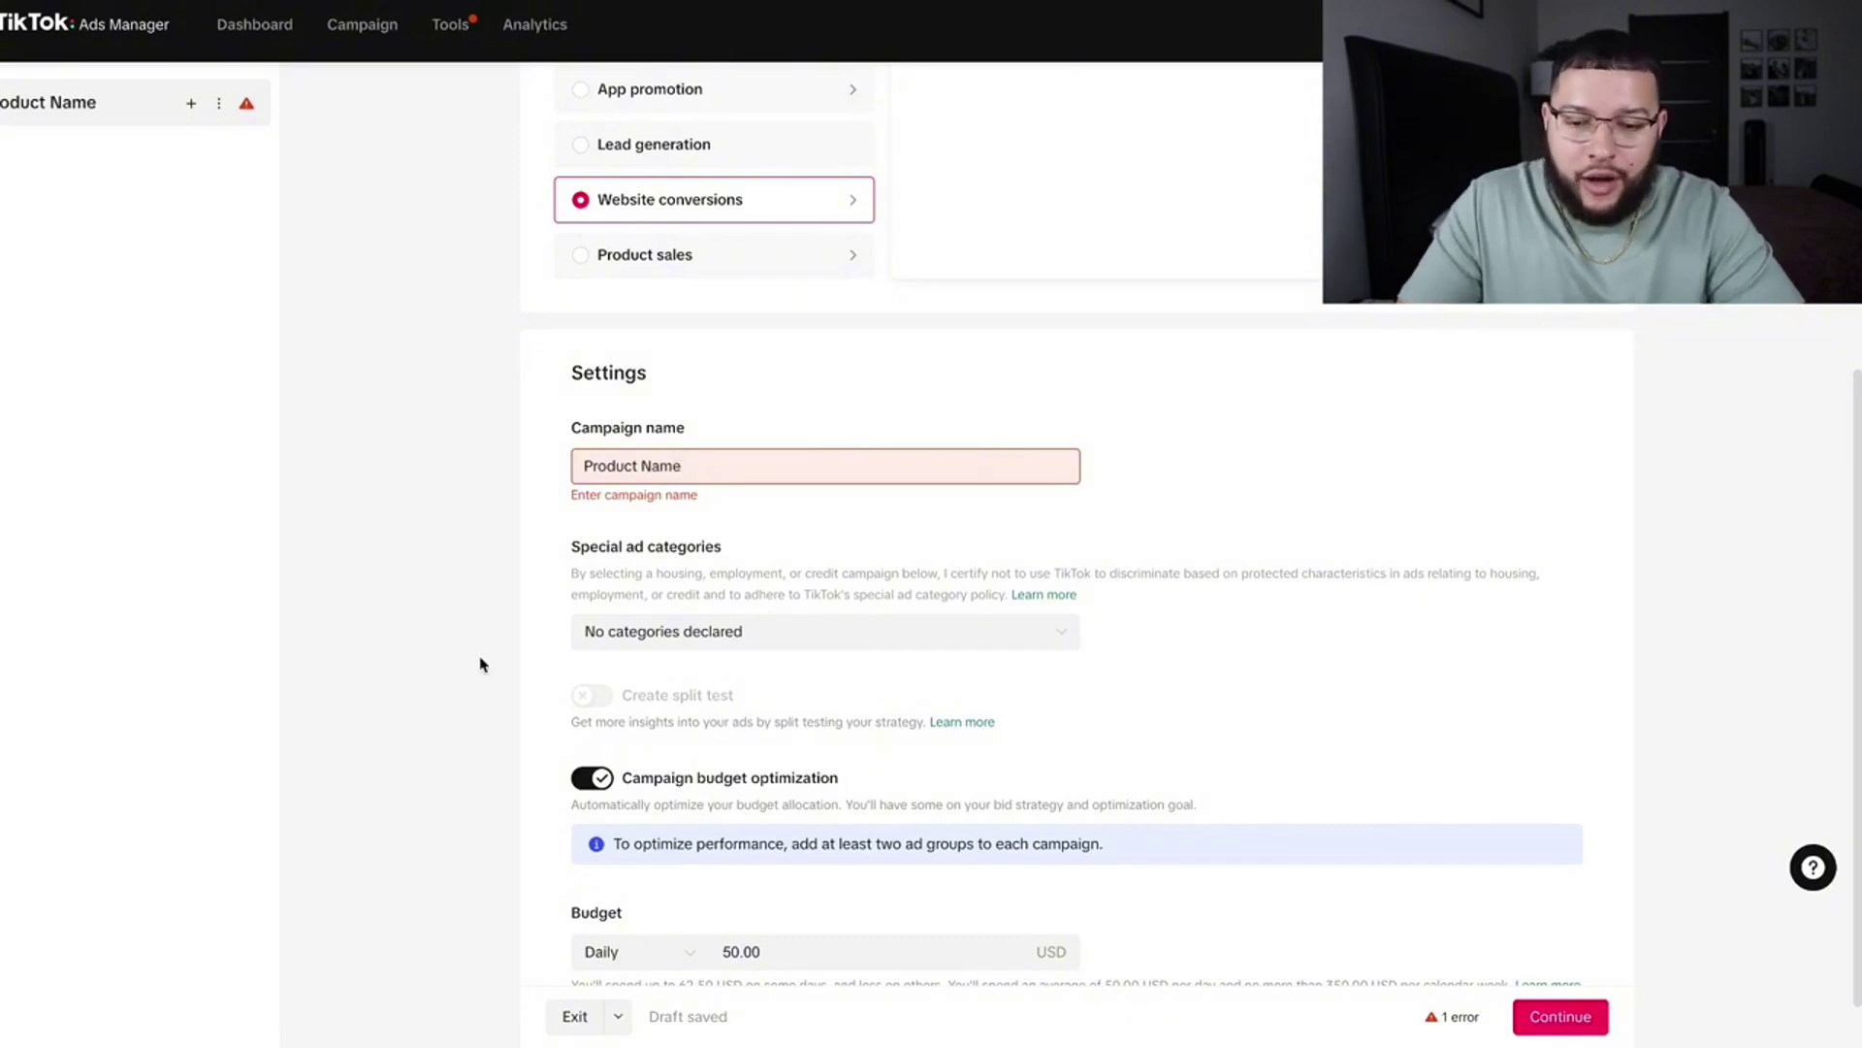
Review the campaign budget optimization and daily budget settings, and continue to the ad group setup
scroll(480, 665, "down", 1)
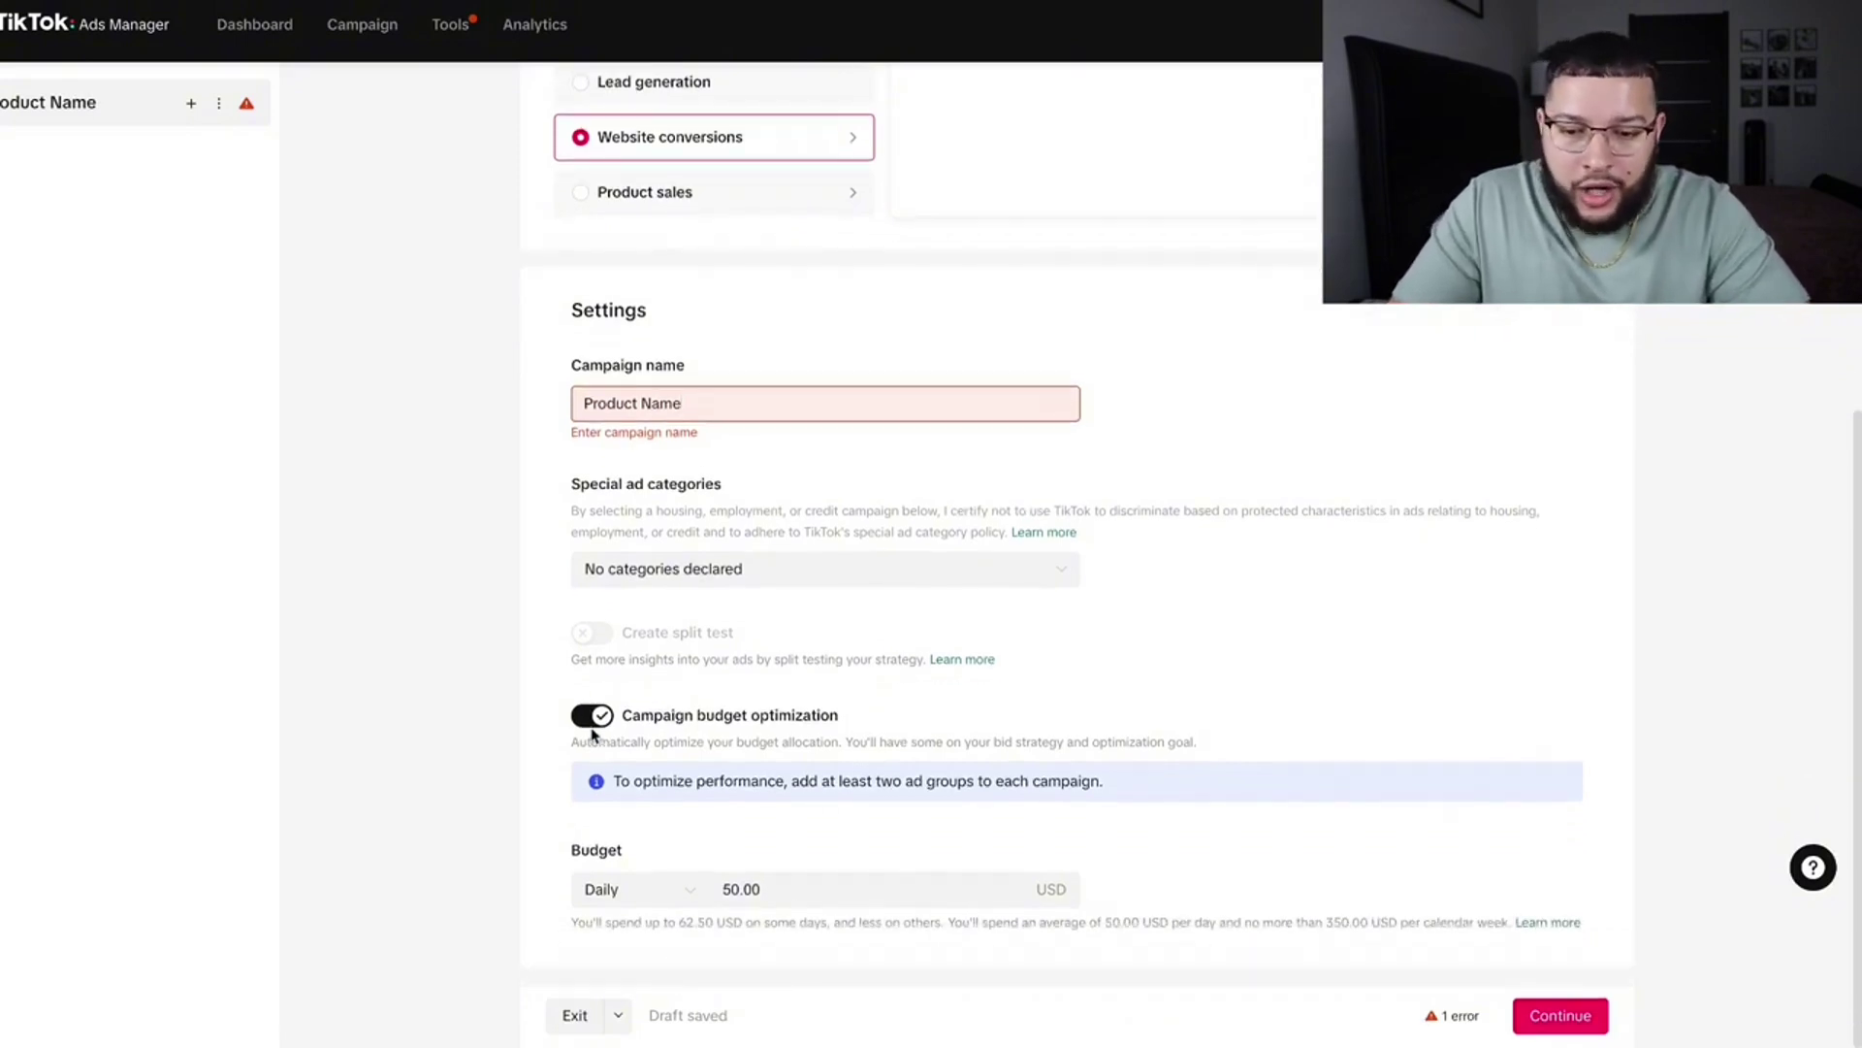
left_click(763, 888)
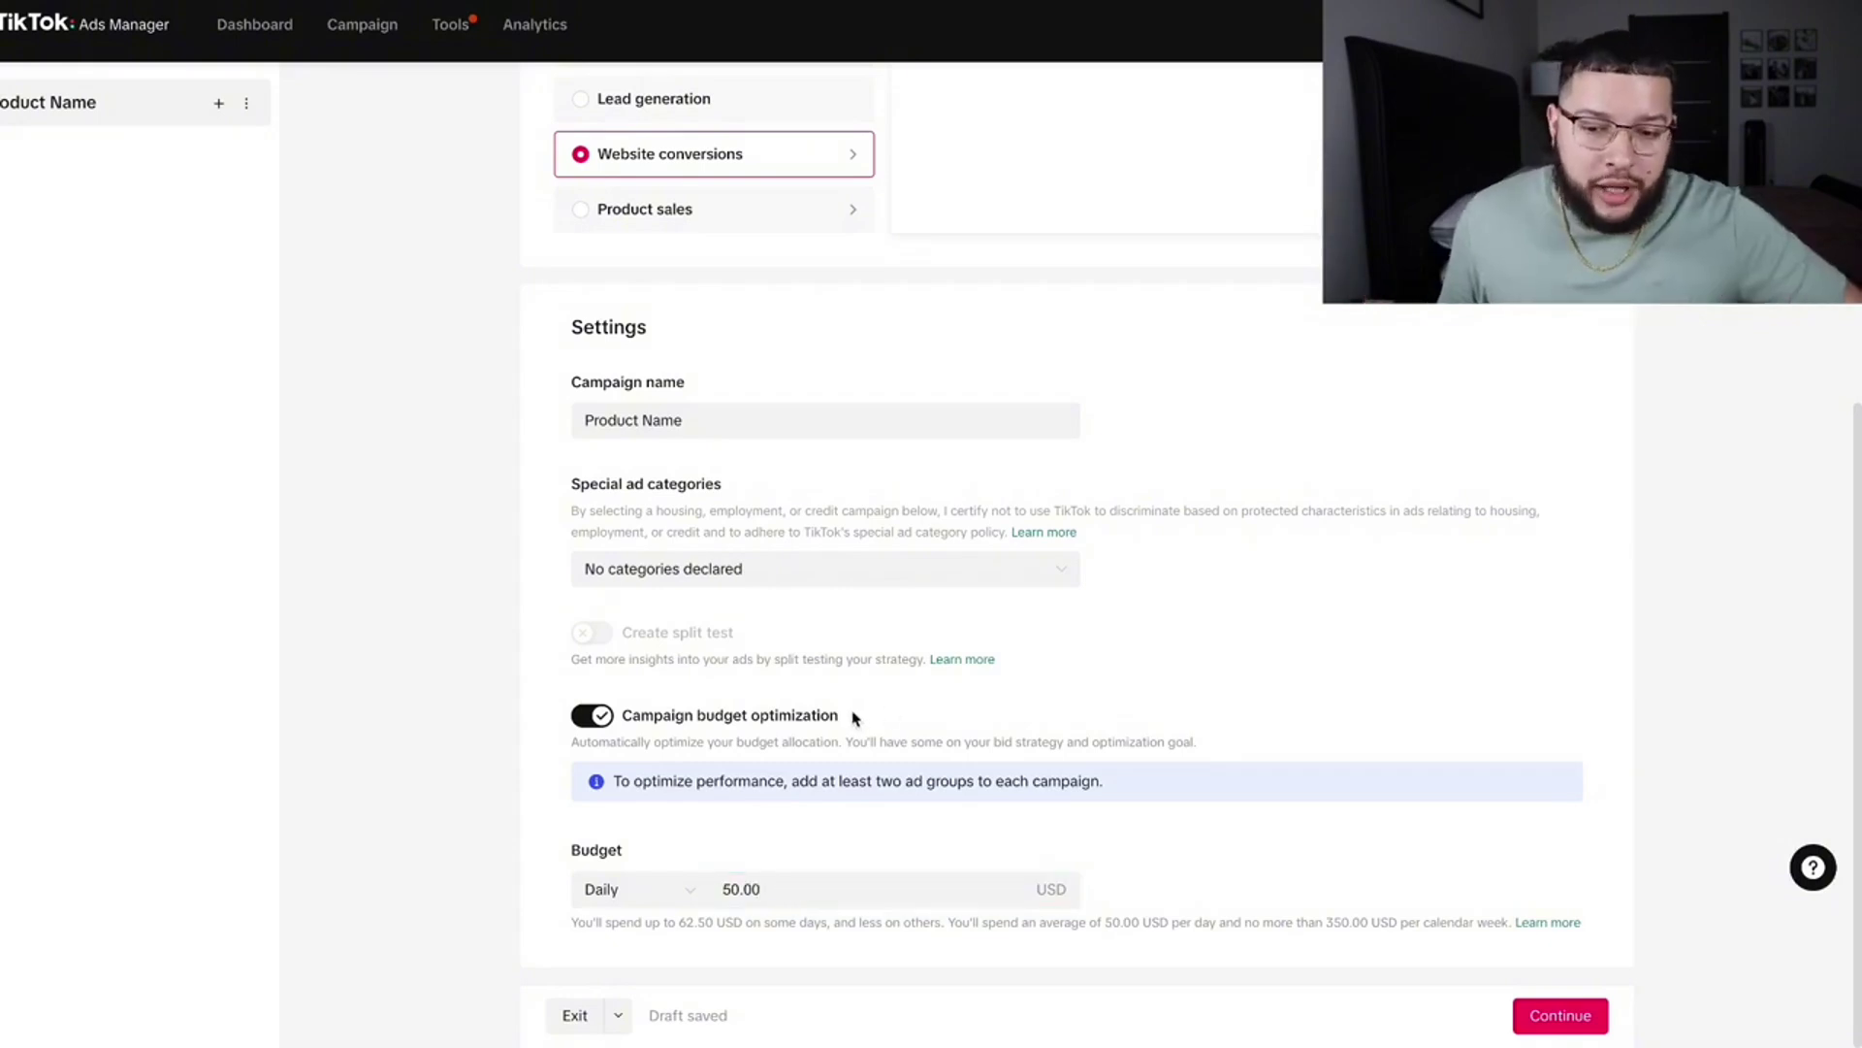
left_click_drag(854, 718, 622, 718)
left_click(894, 718)
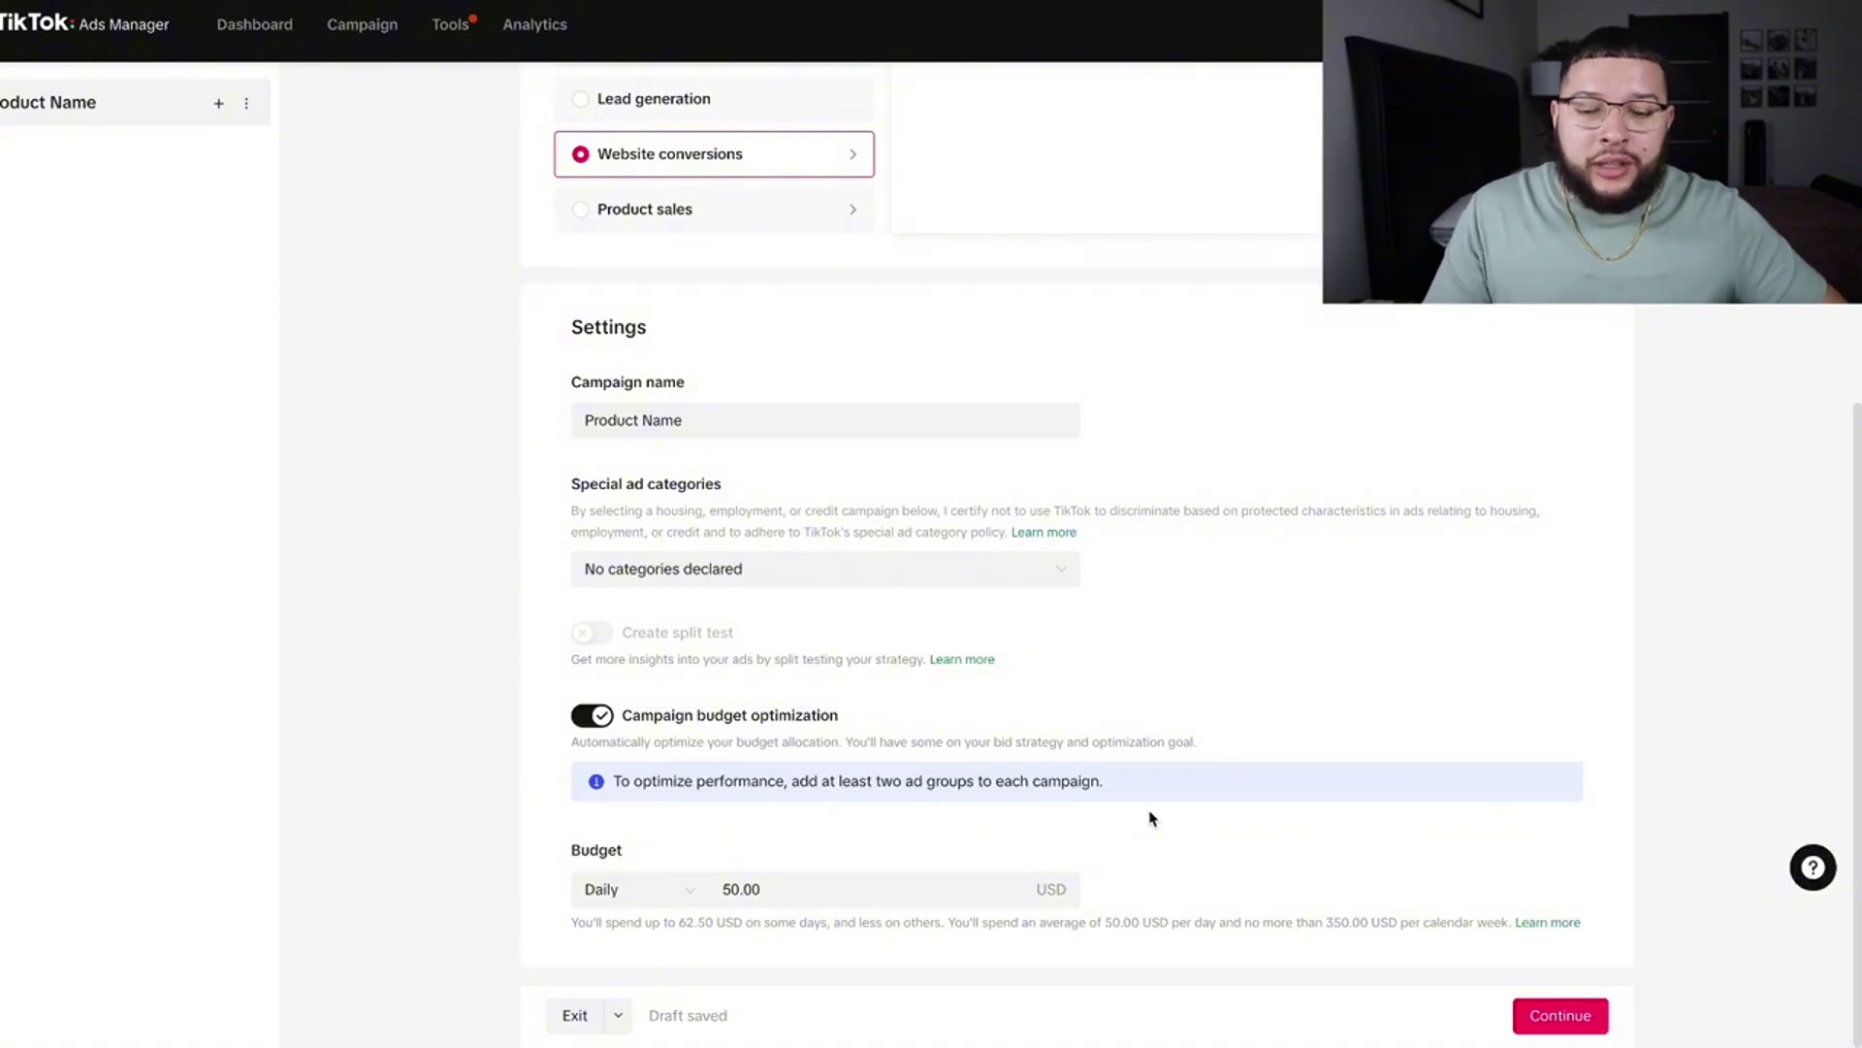
scroll(1371, 672, "down", 1)
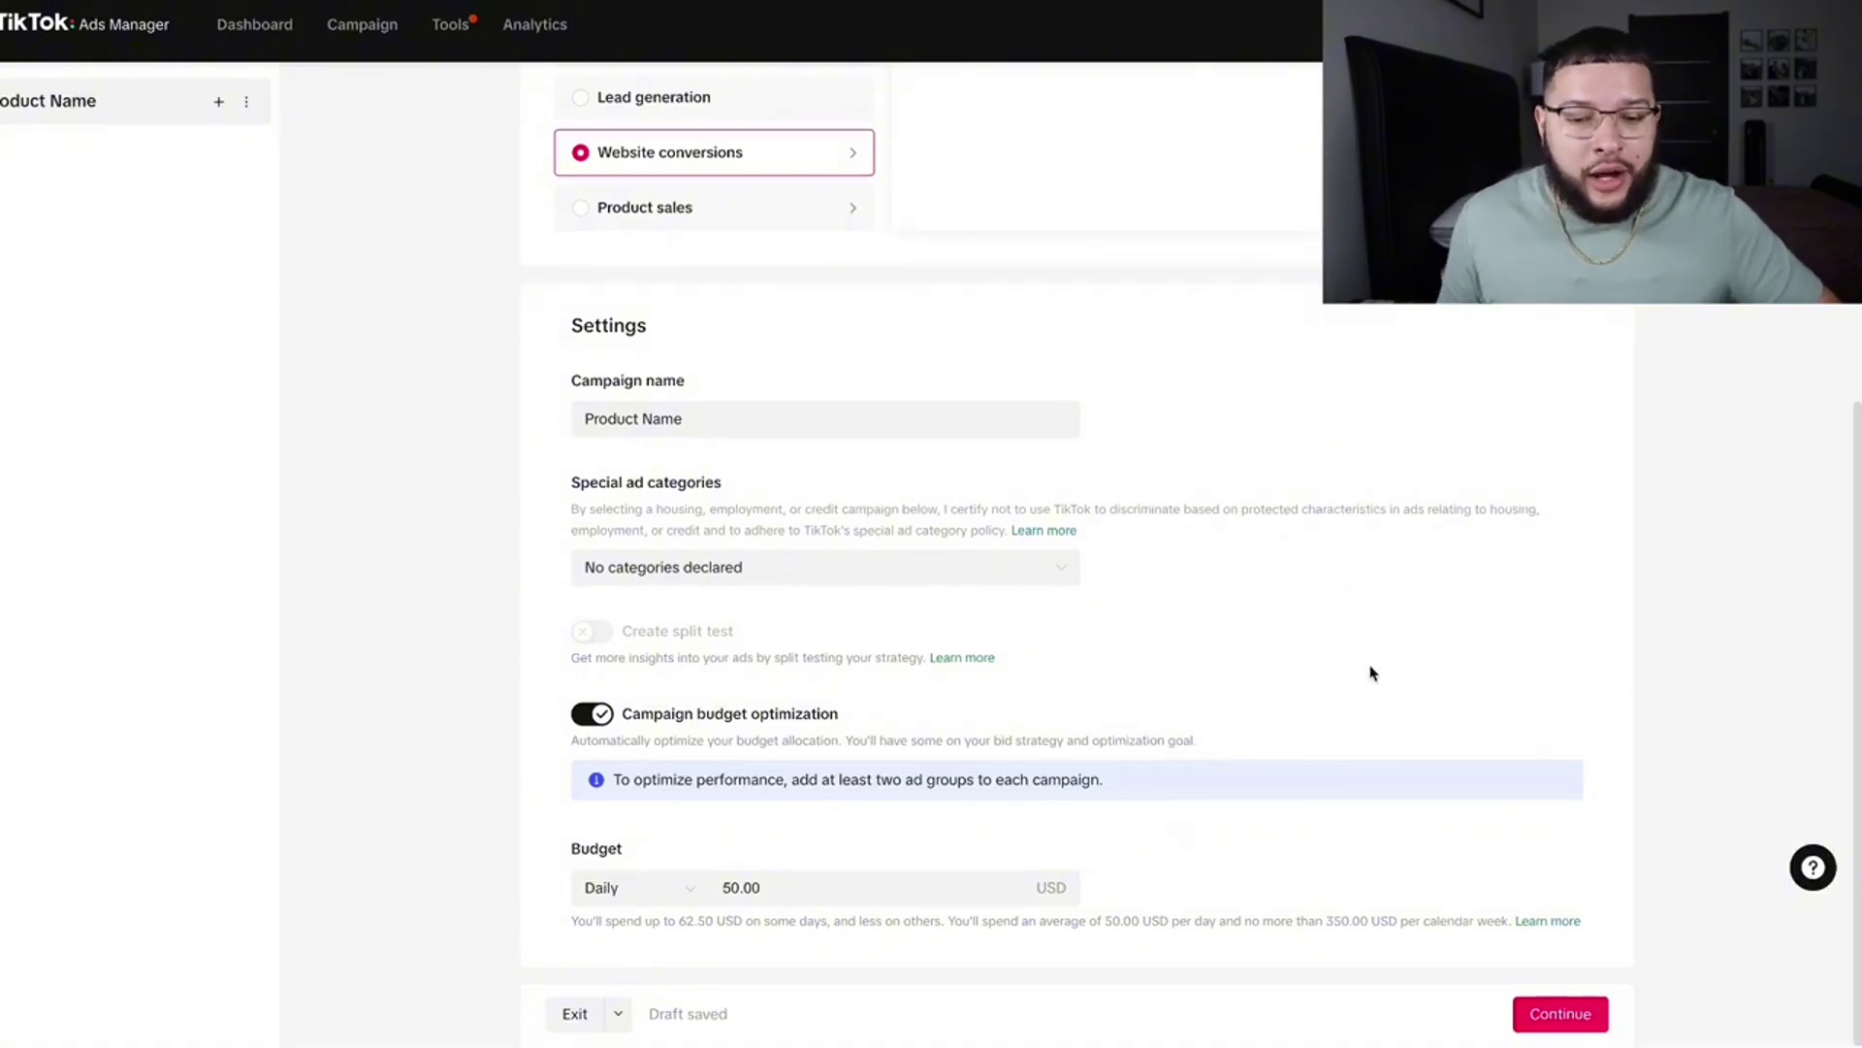
left_click(1568, 1023)
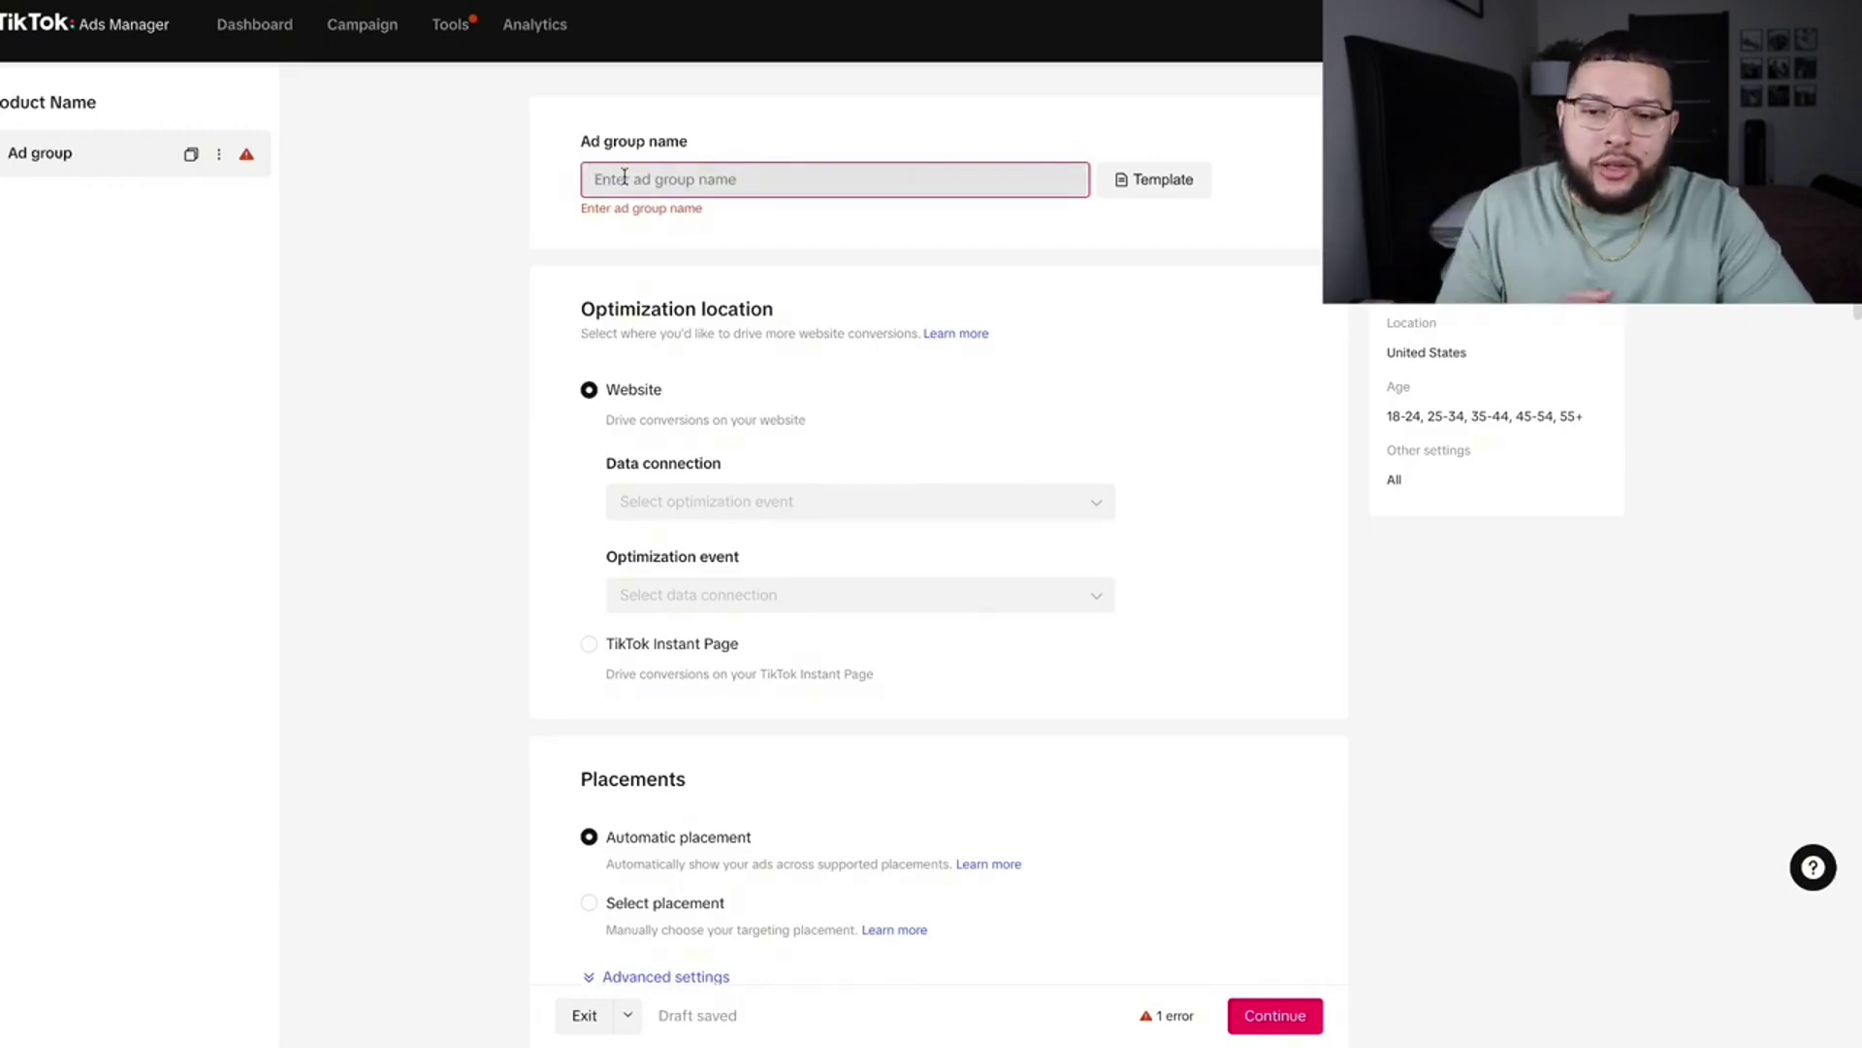
Name the ad group "Open Targeting | US & CA"
type("Open Ta")
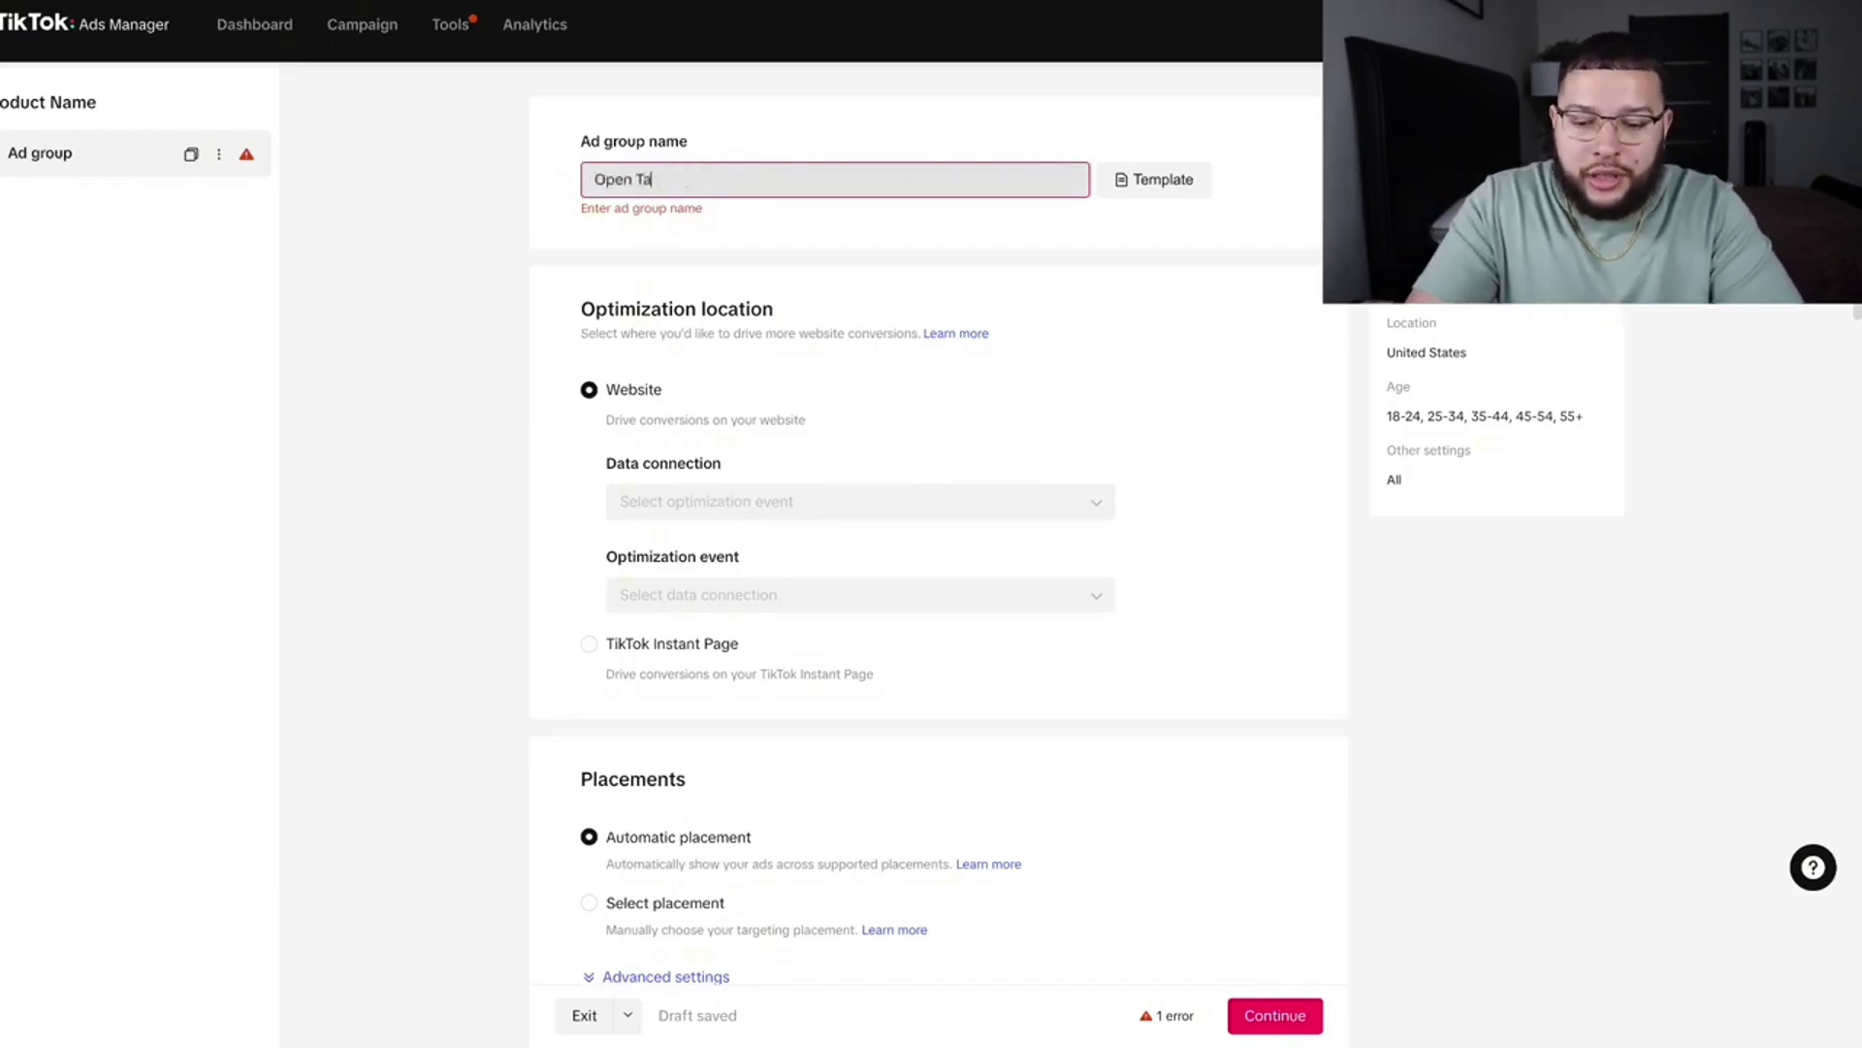
type("rgeting |")
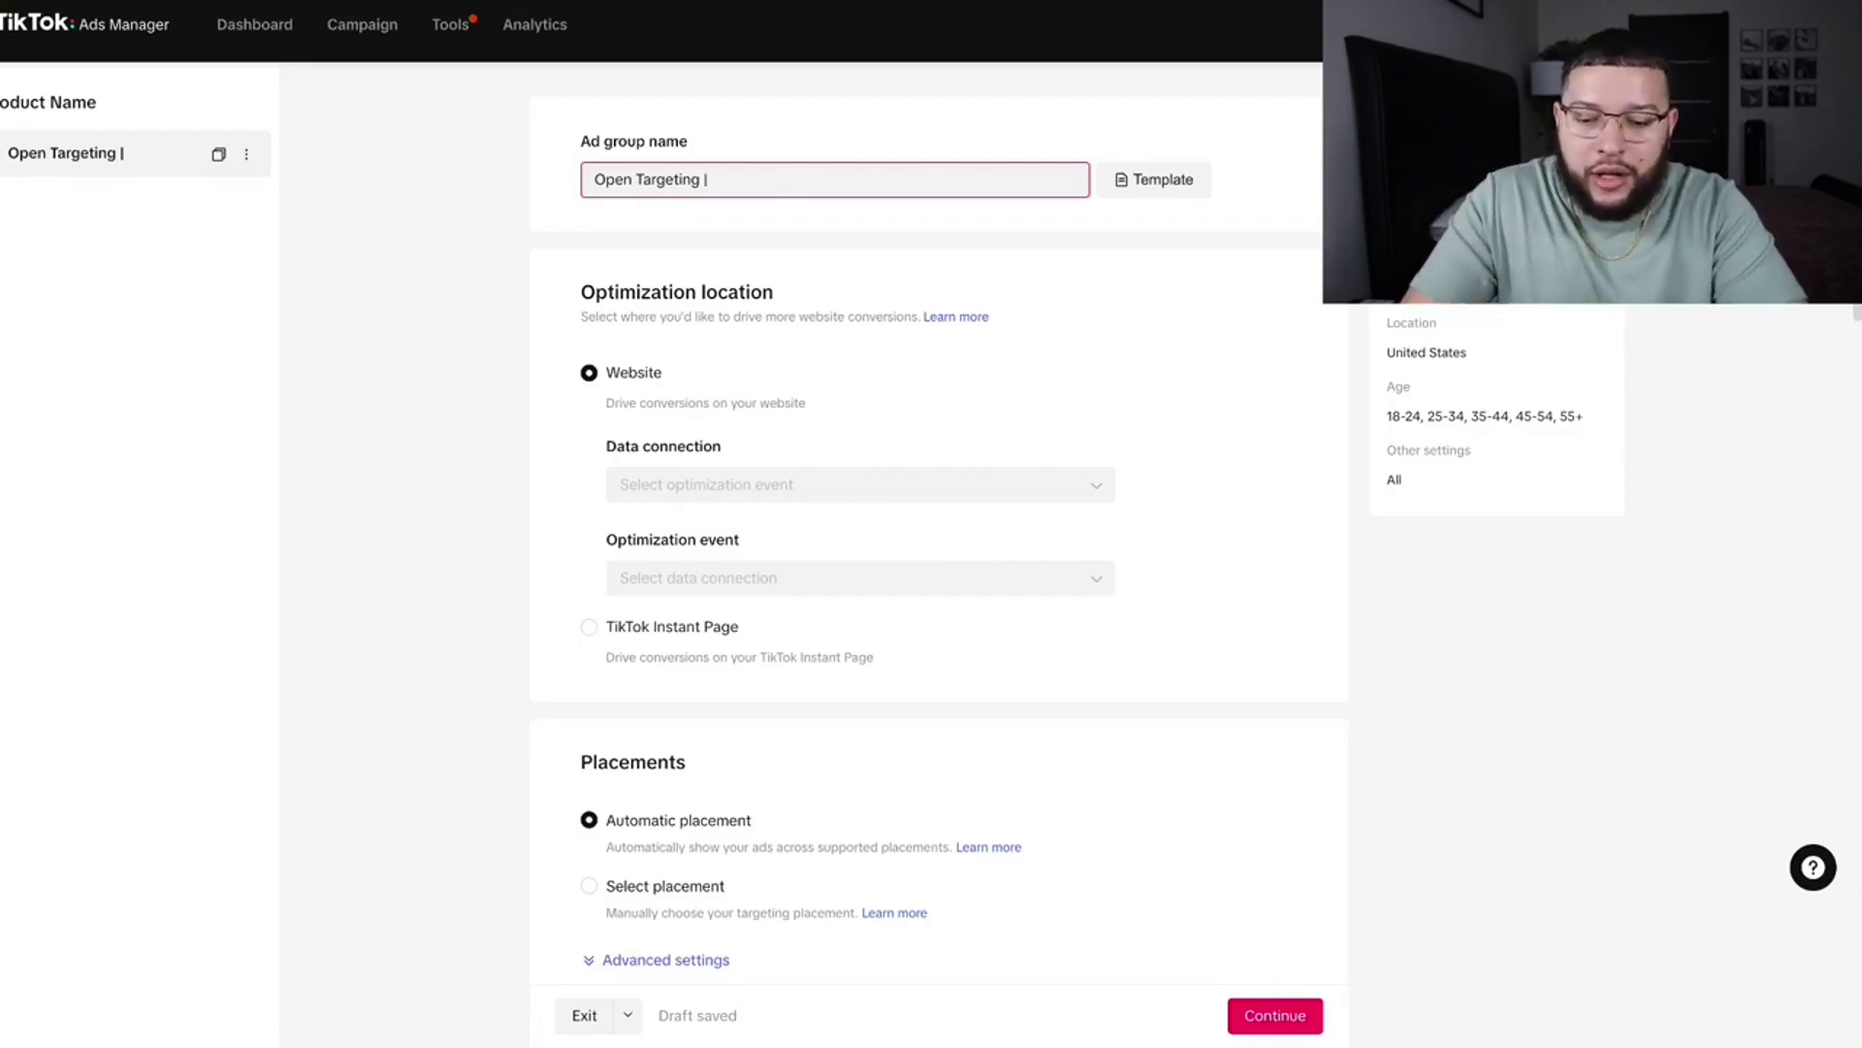
type("S & ")
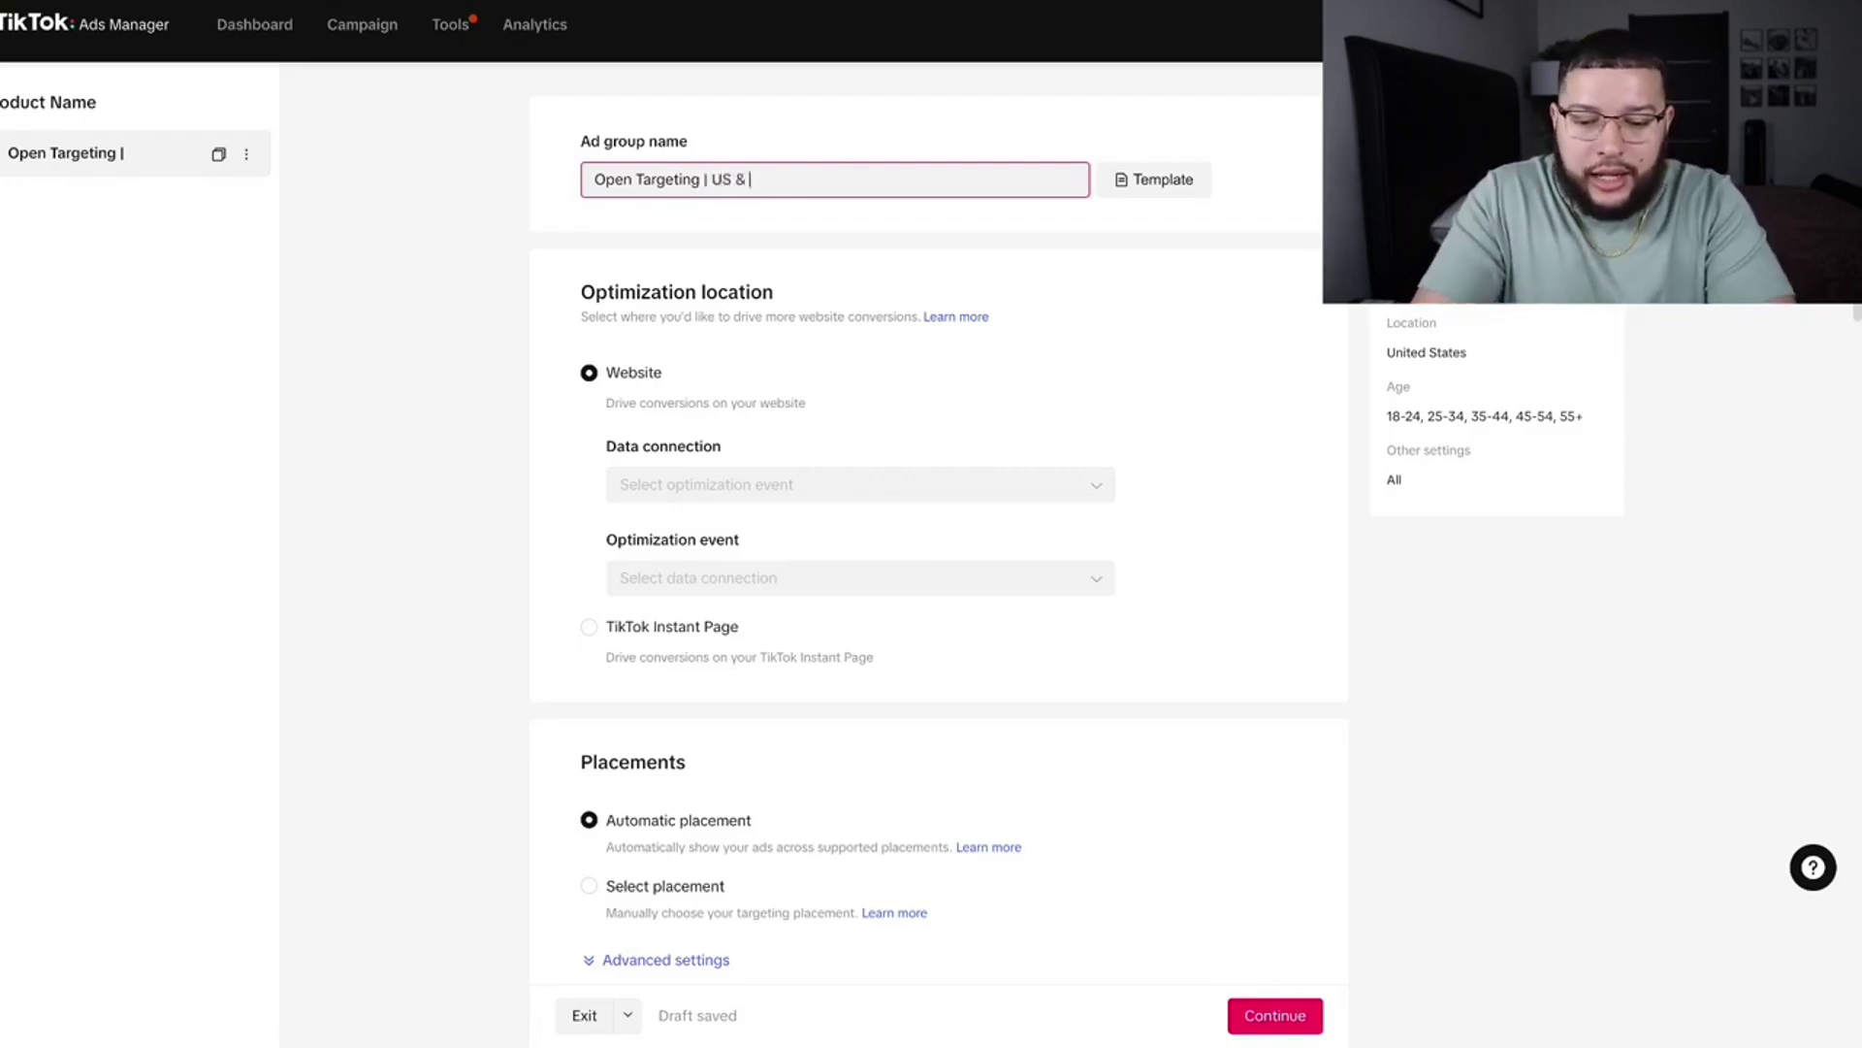
type("CA")
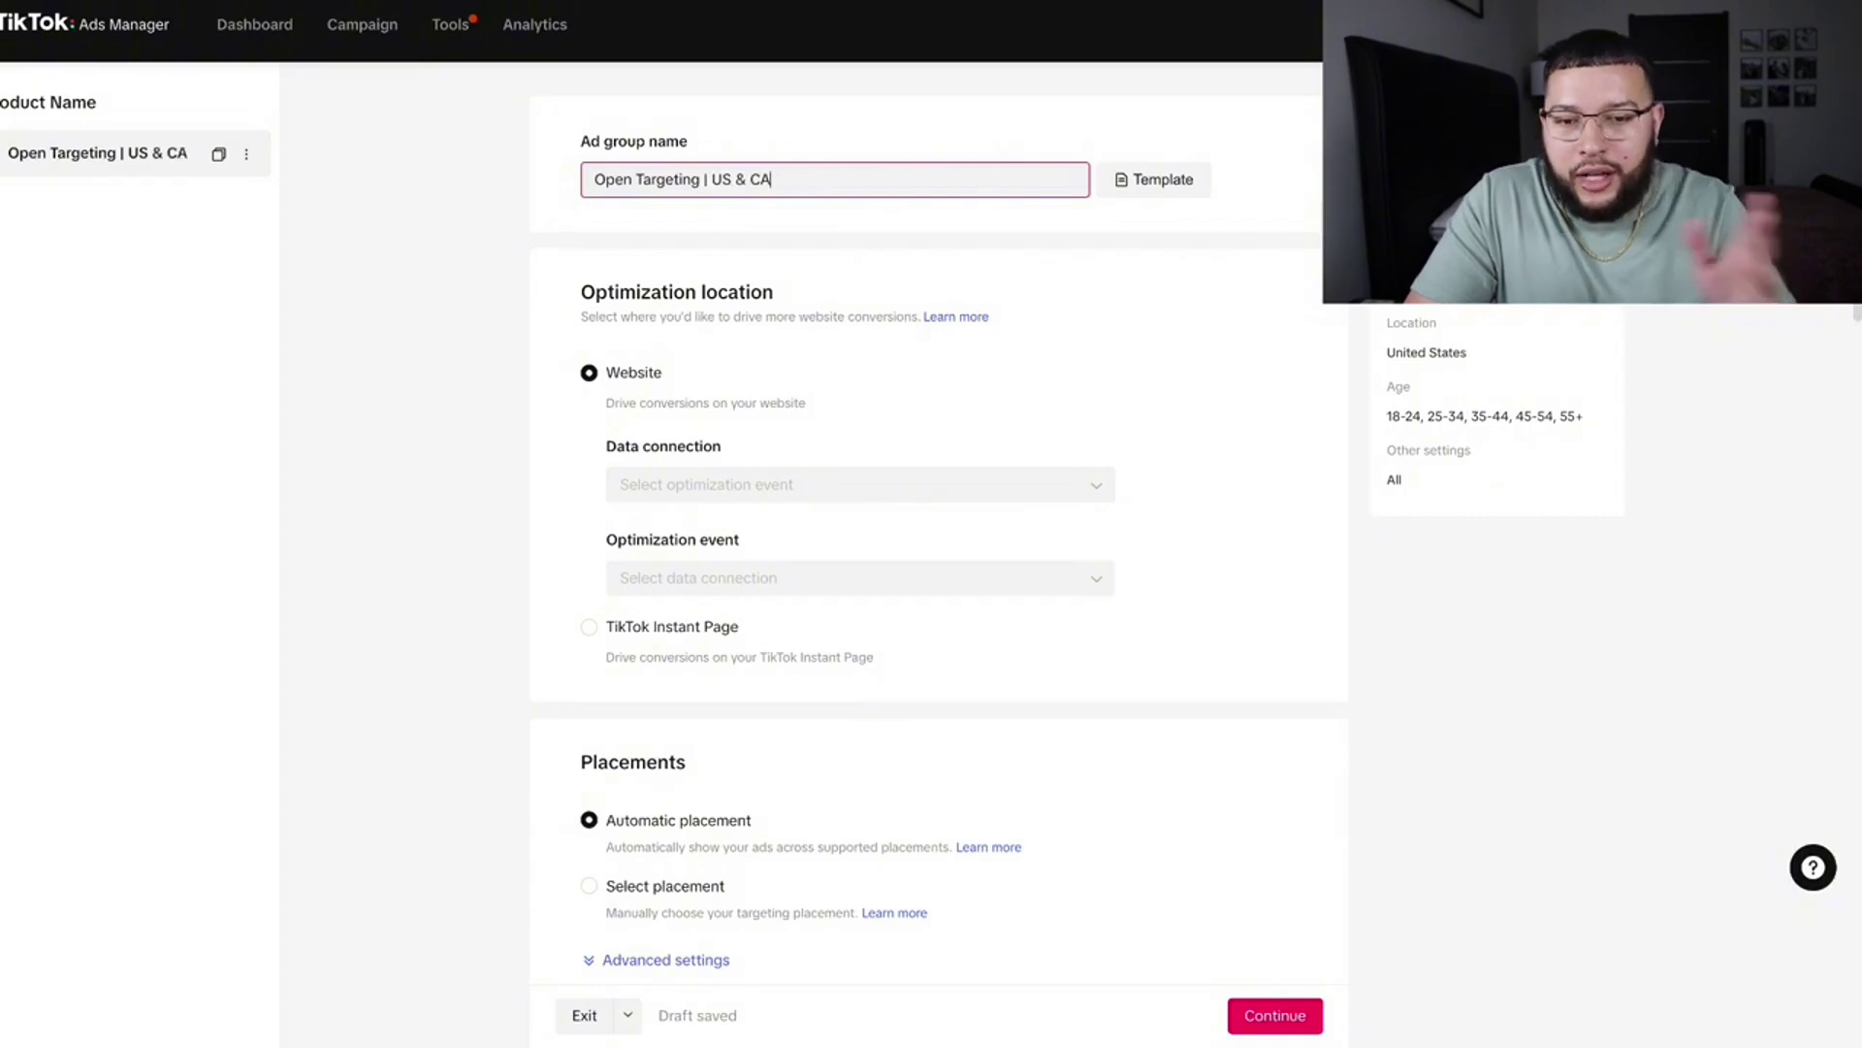
Set the website optimization event to Complete Payment, using the TikTok Pixel for Shopify data connection
scroll(813, 416, "down", 1)
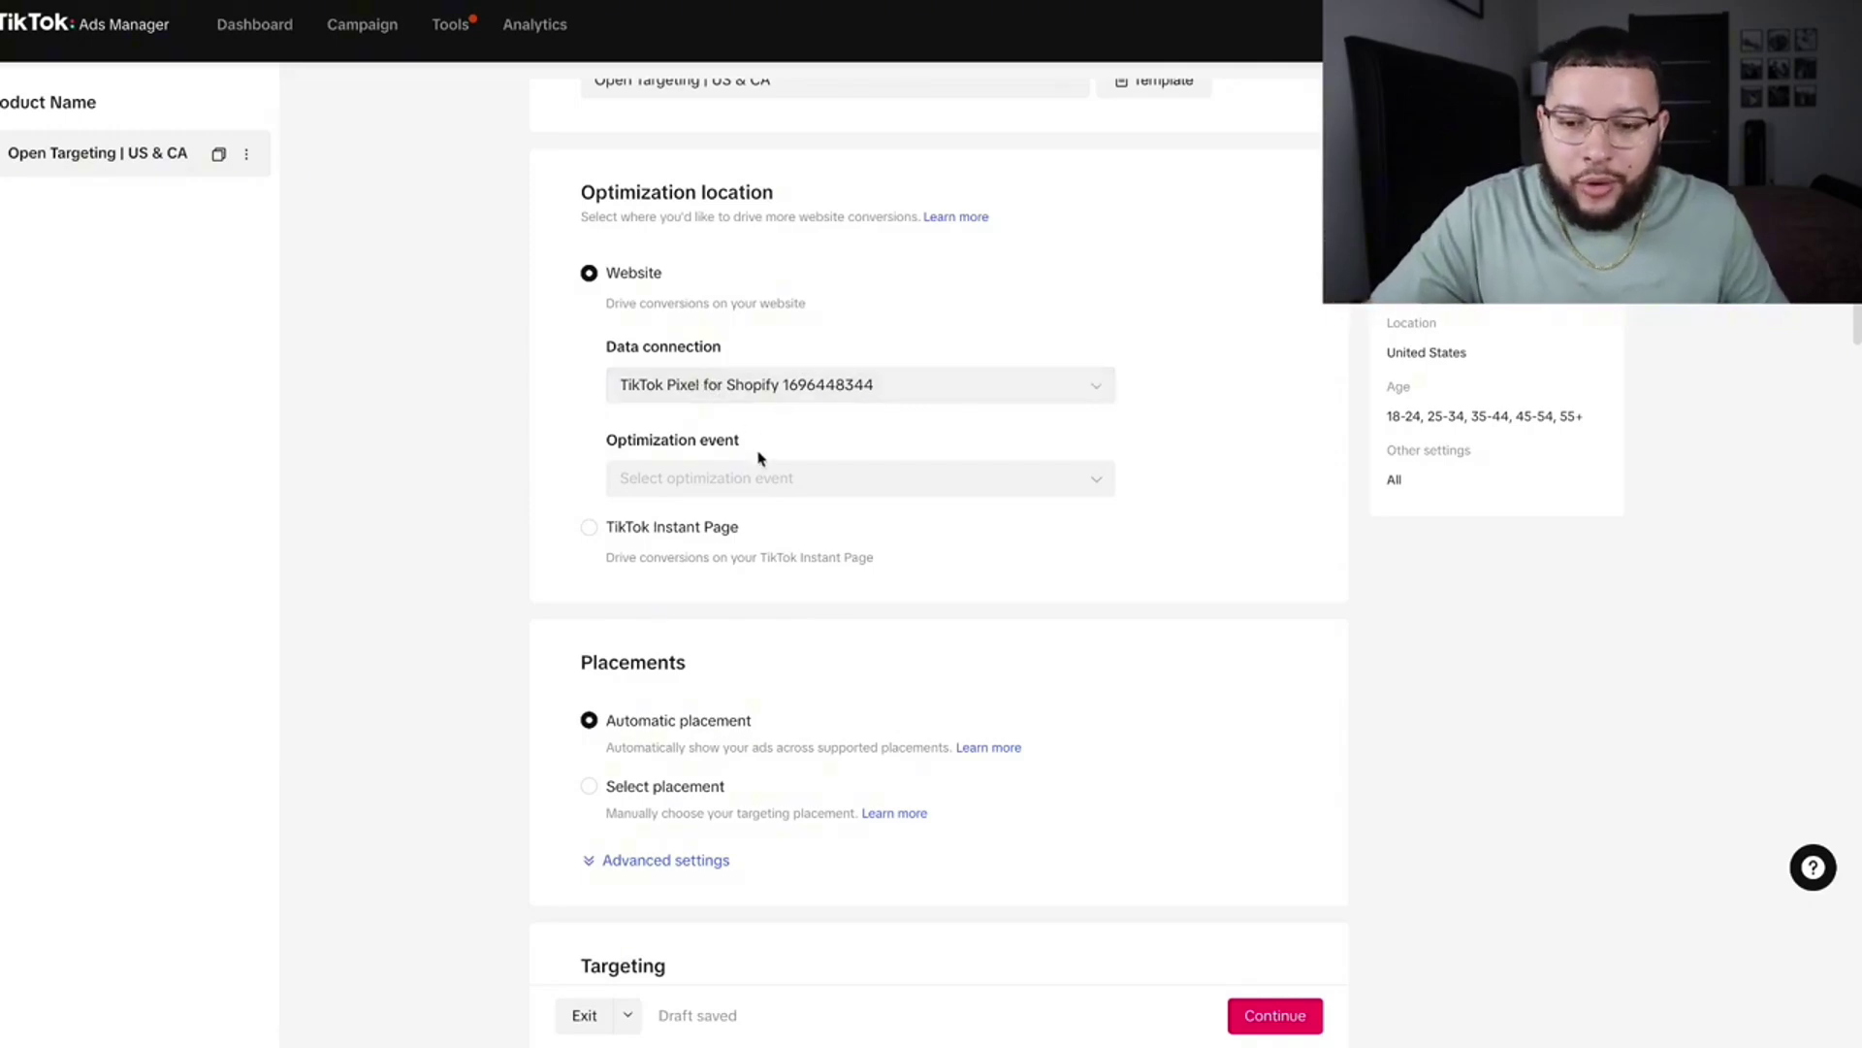
left_click(740, 473)
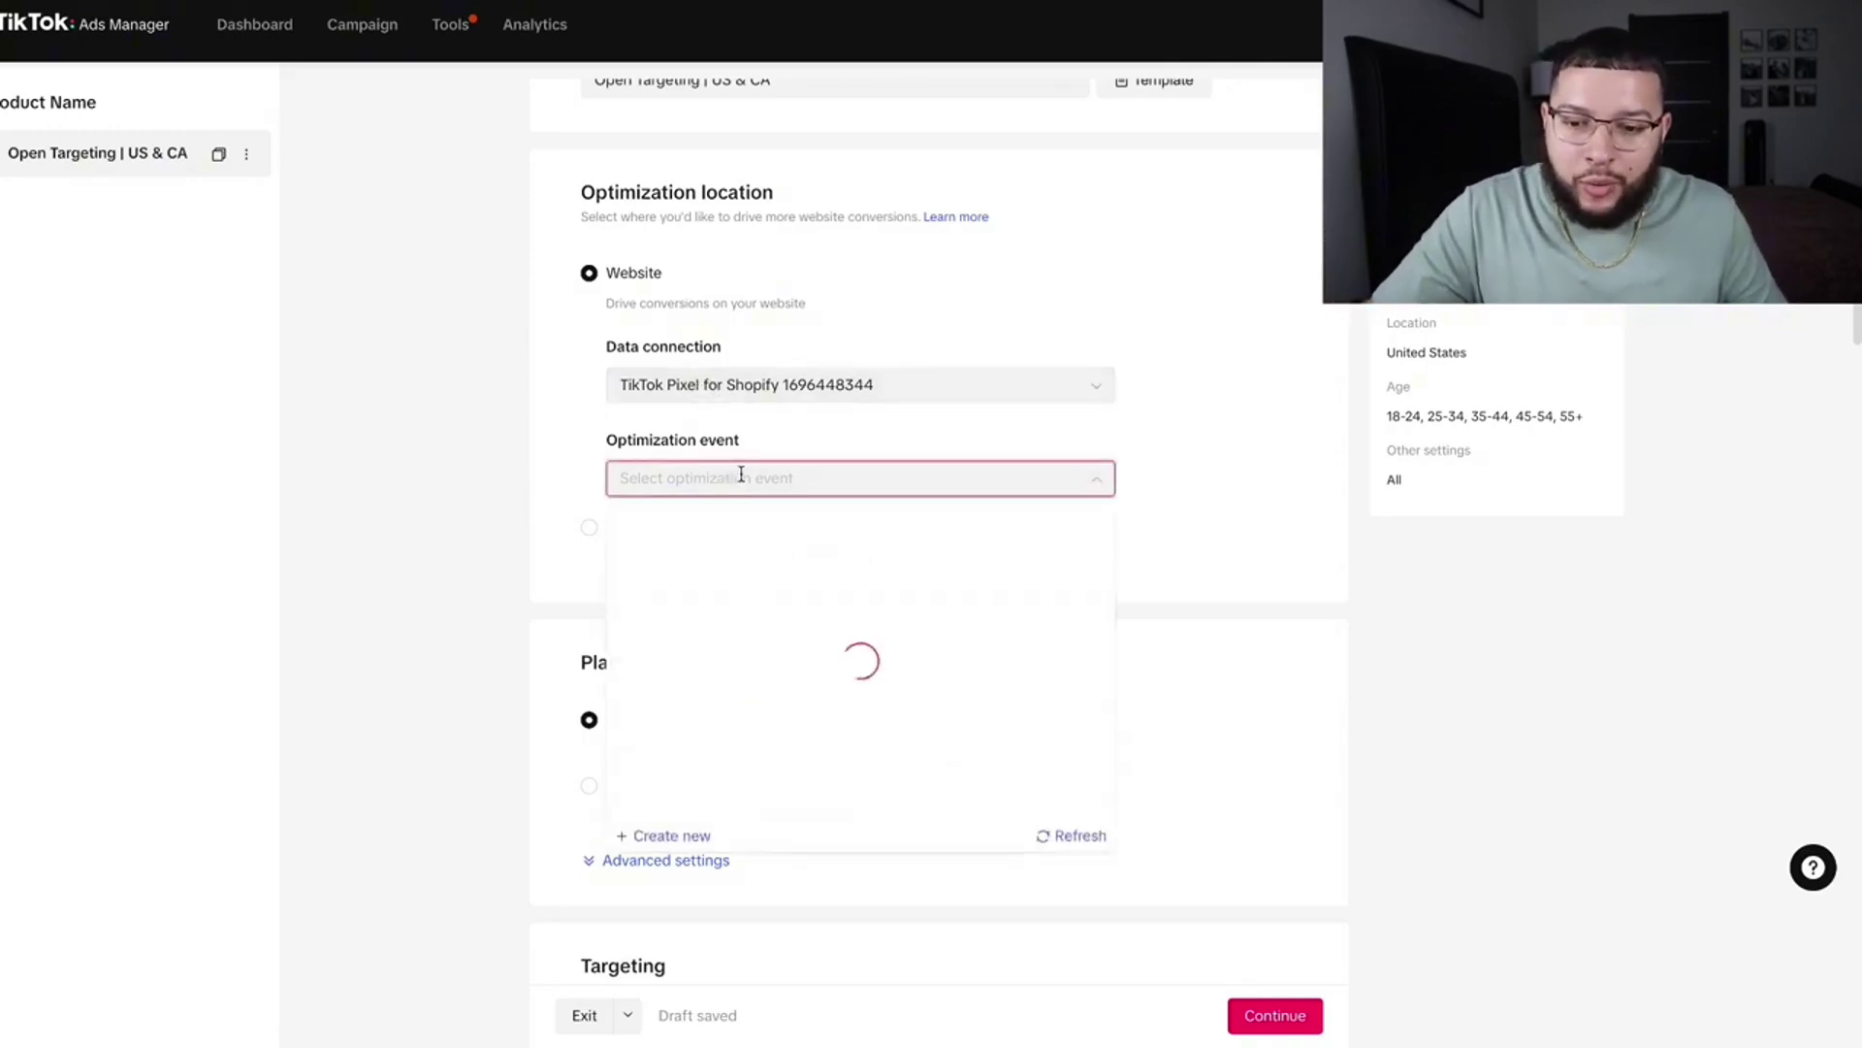
left_click(787, 638)
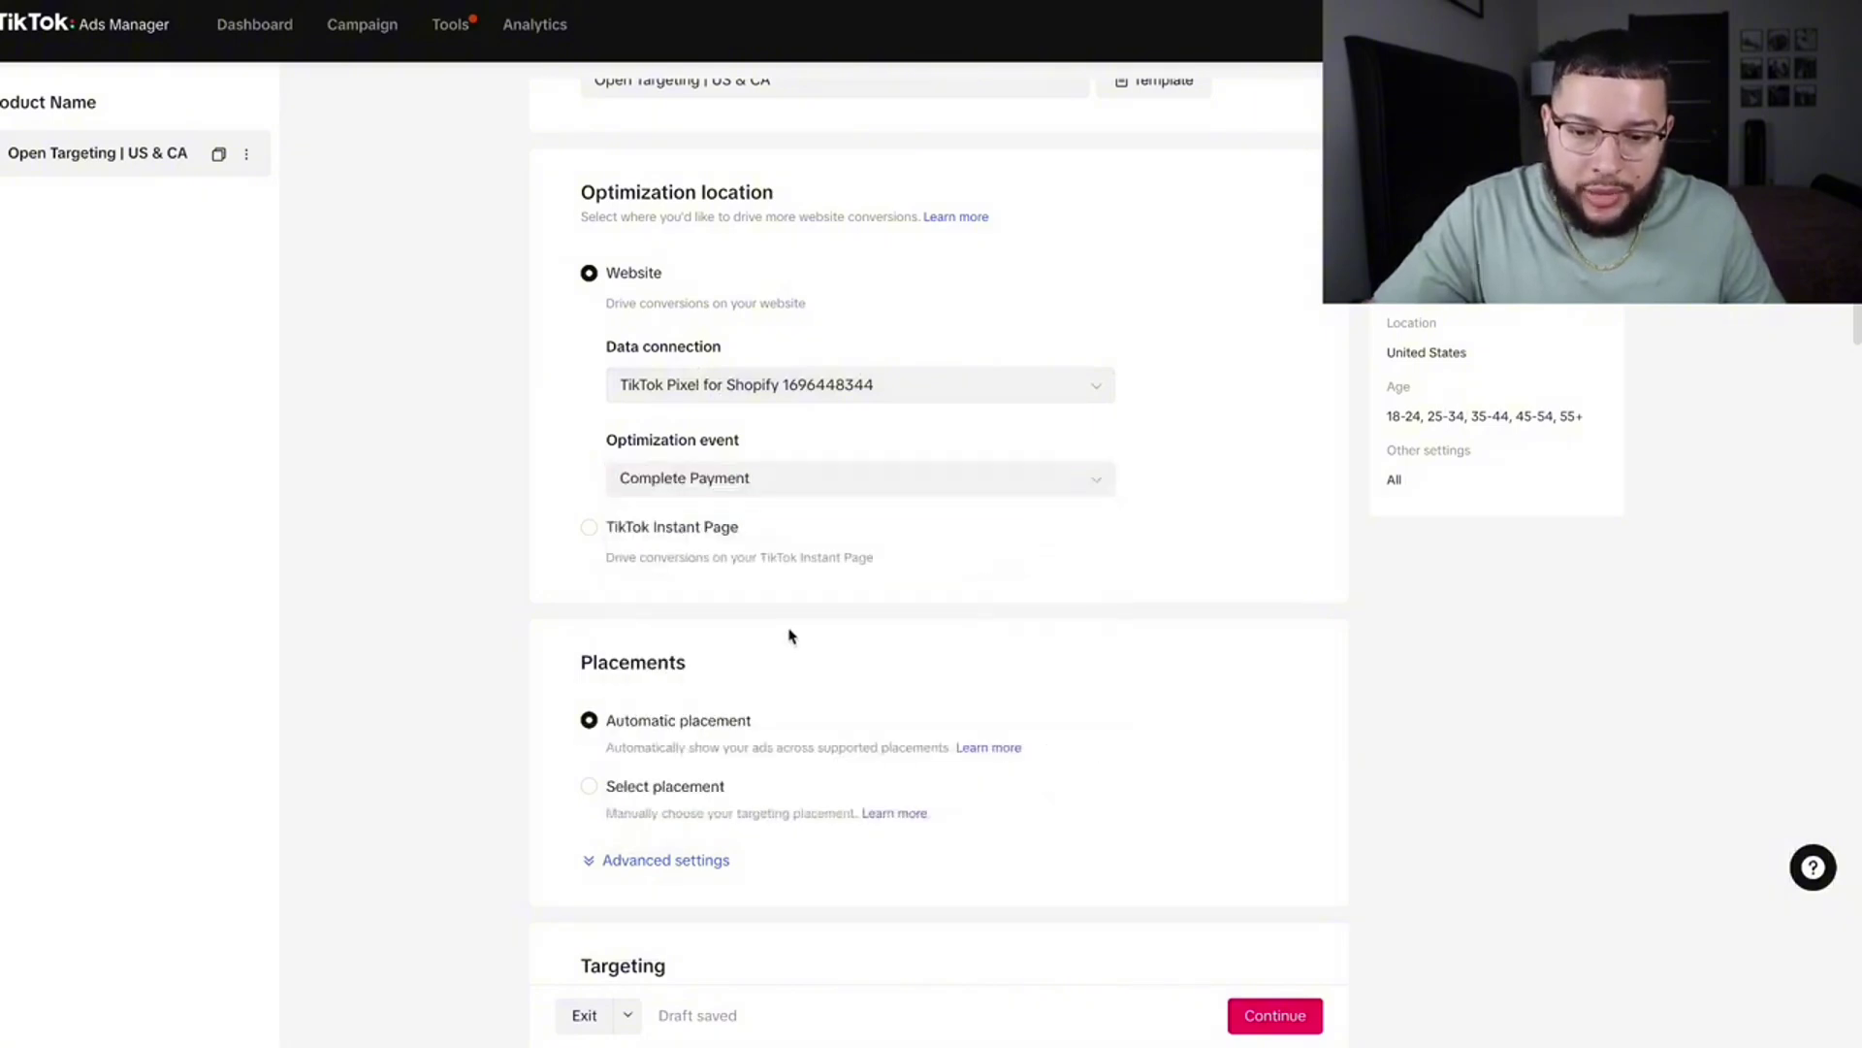
Choose placements manually, keeping only TikTok with search results included and excluding Global App Bundle and Pangle
scroll(690, 535, "down", 3)
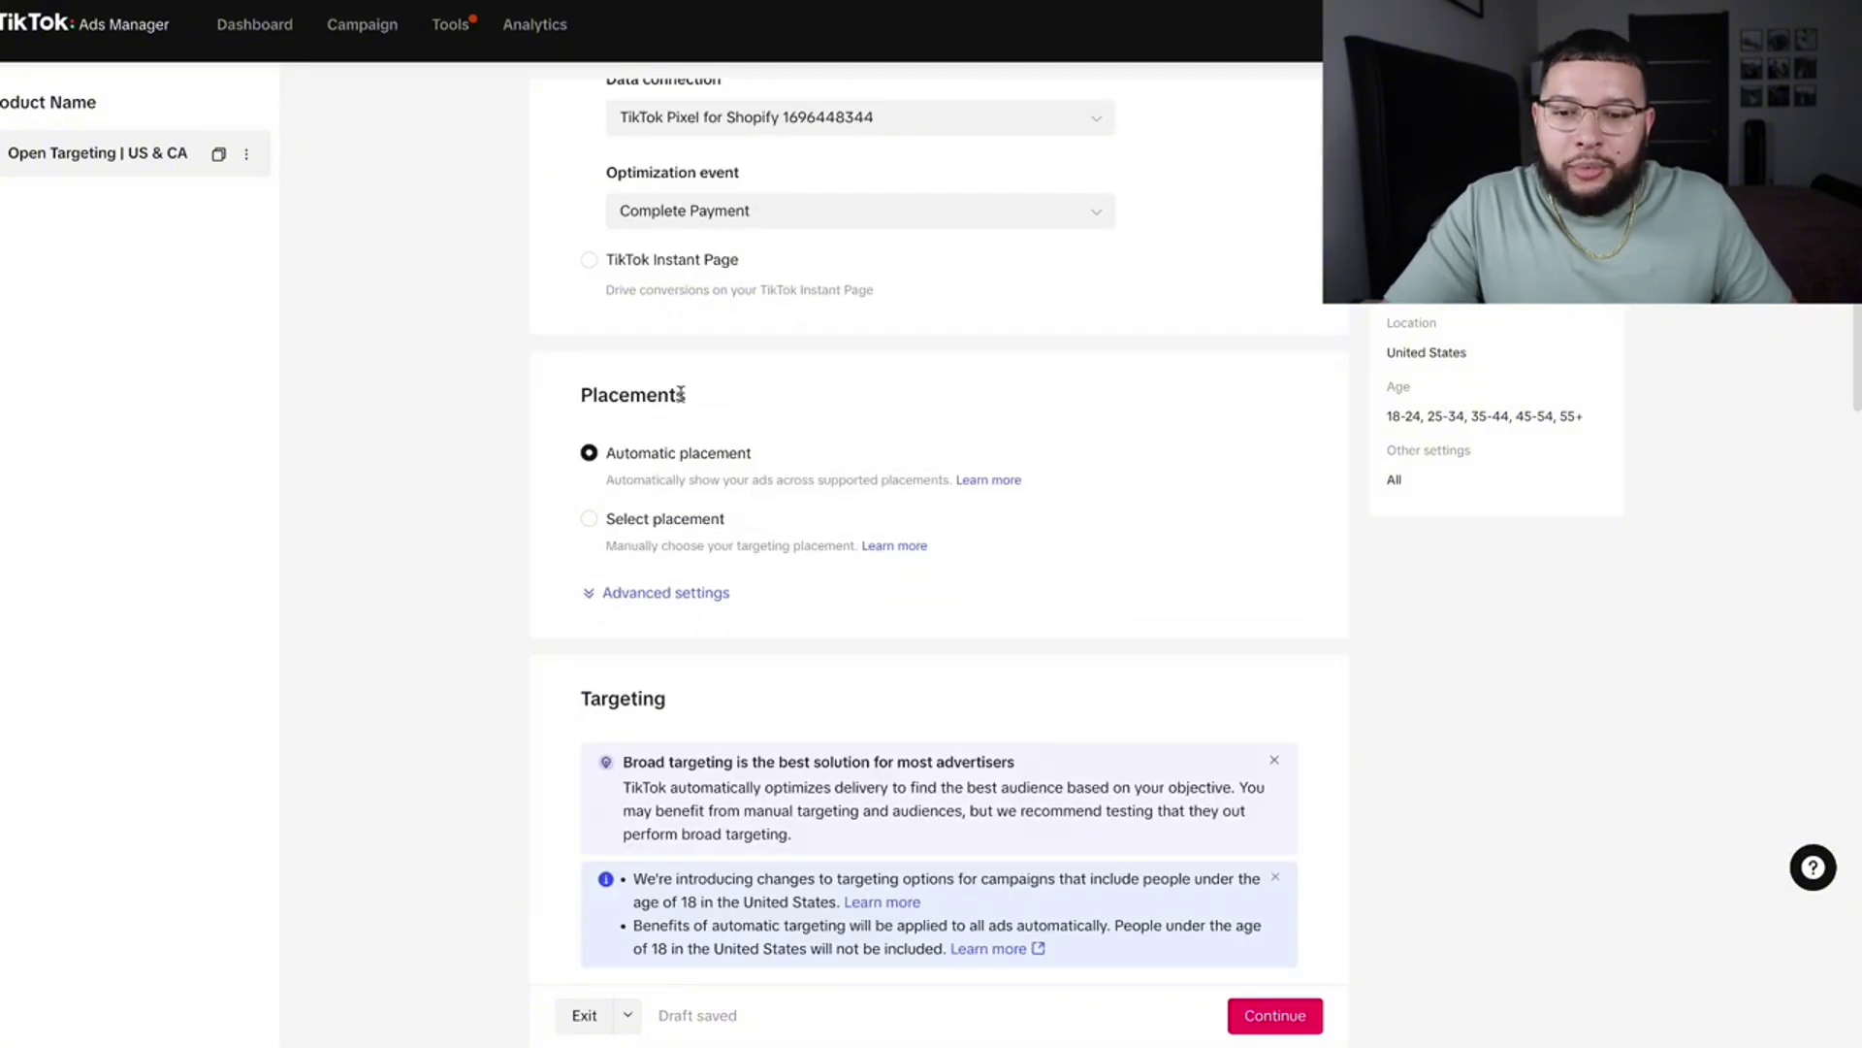
left_click(589, 519)
scroll(594, 523, "down", 1)
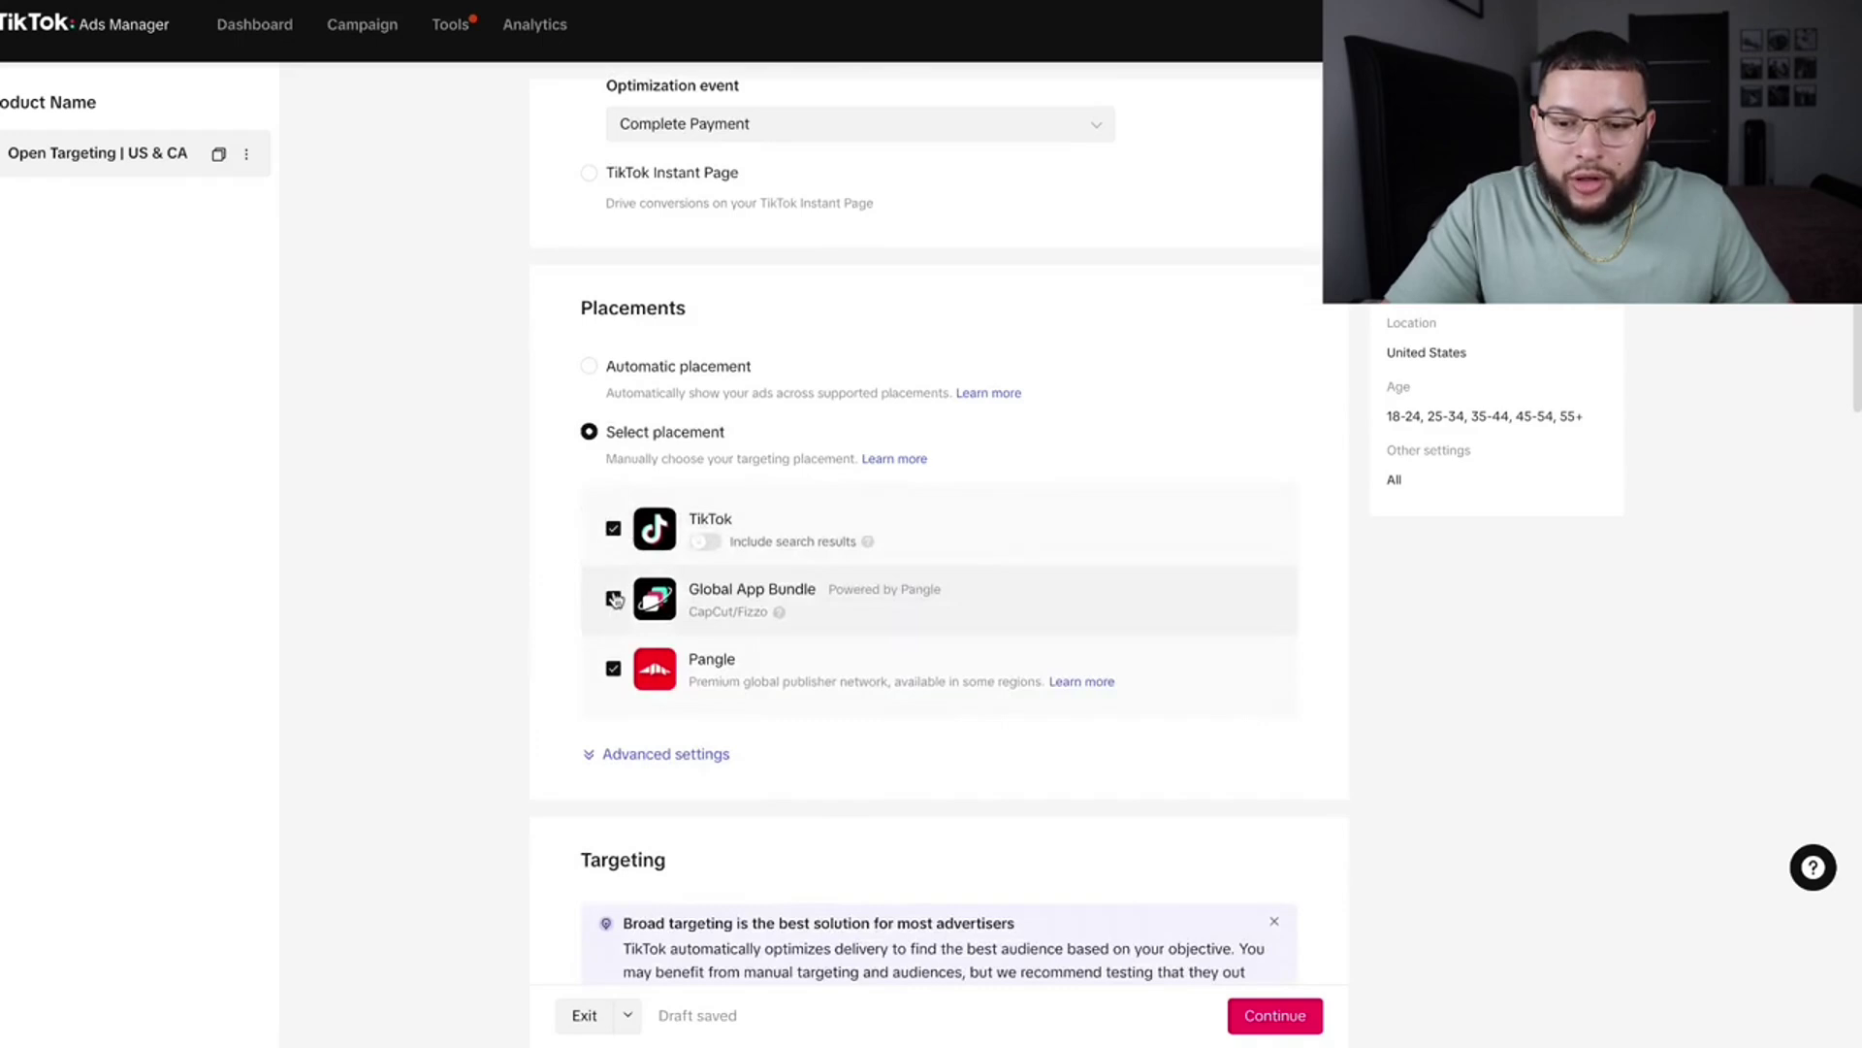
left_click(614, 600)
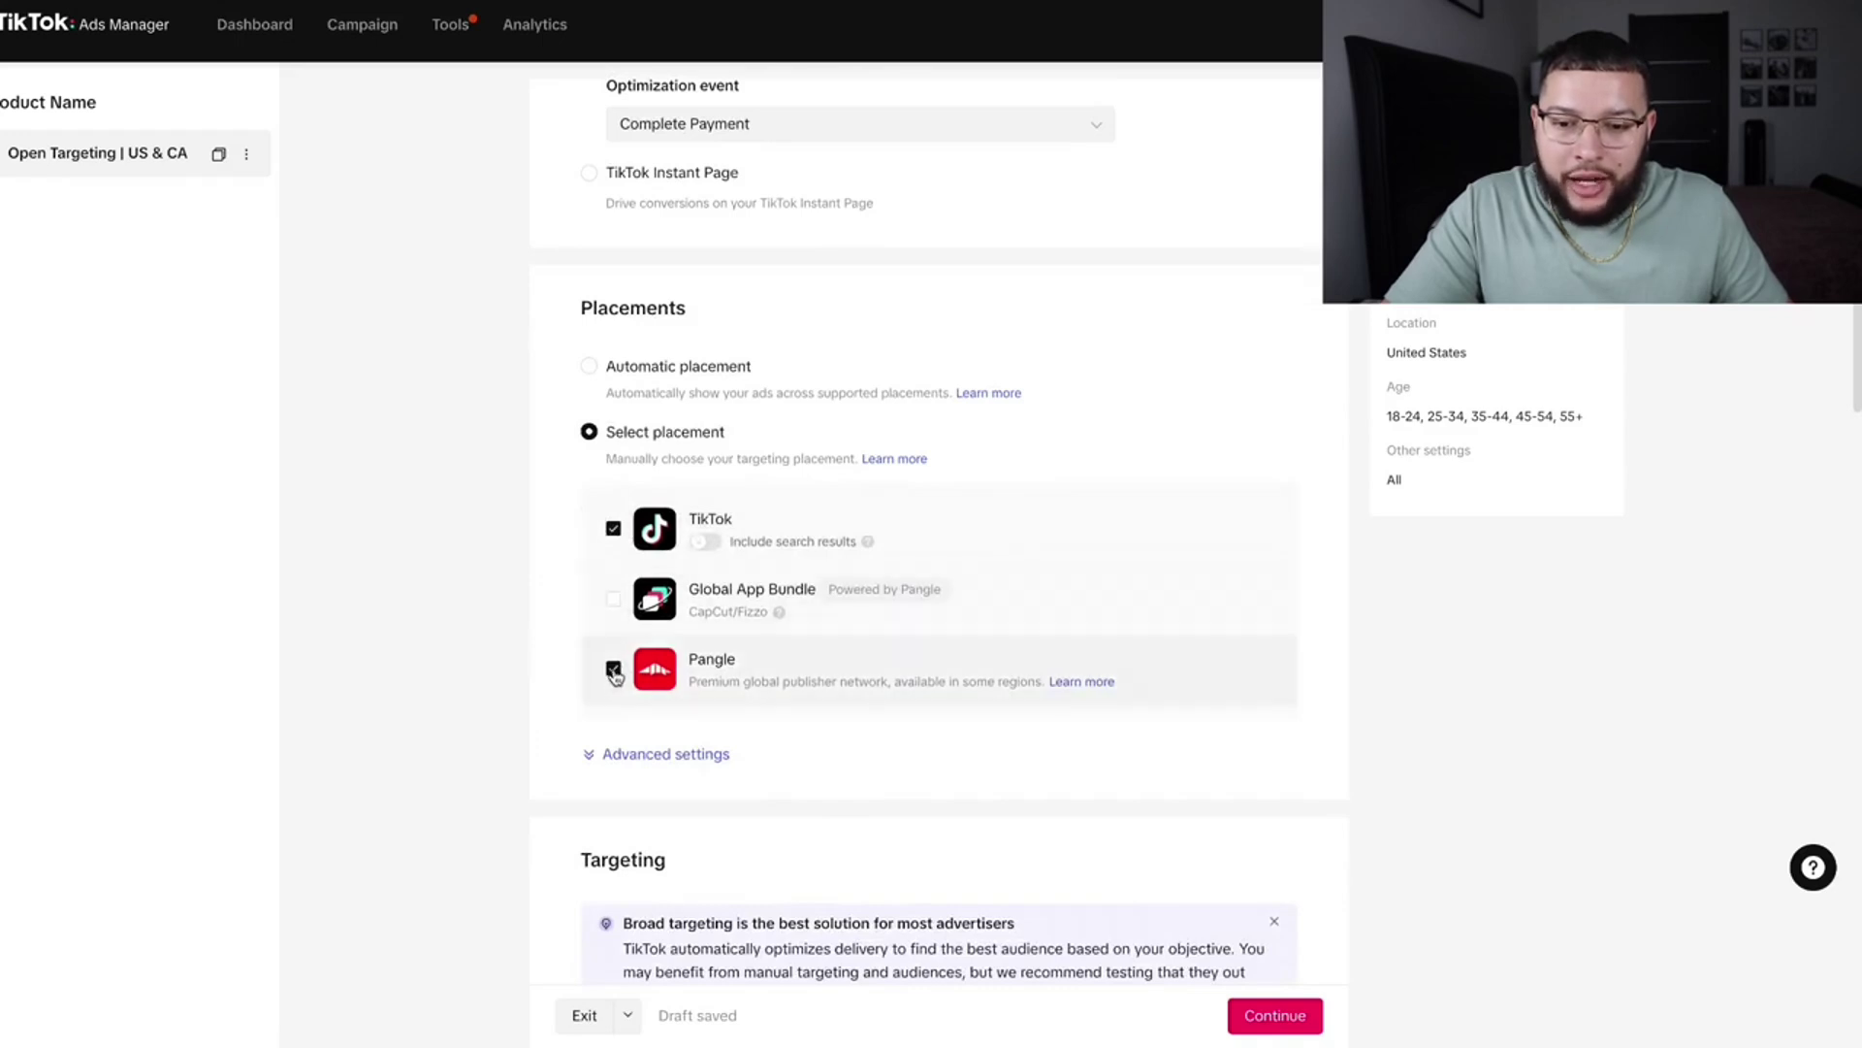
left_click(615, 670)
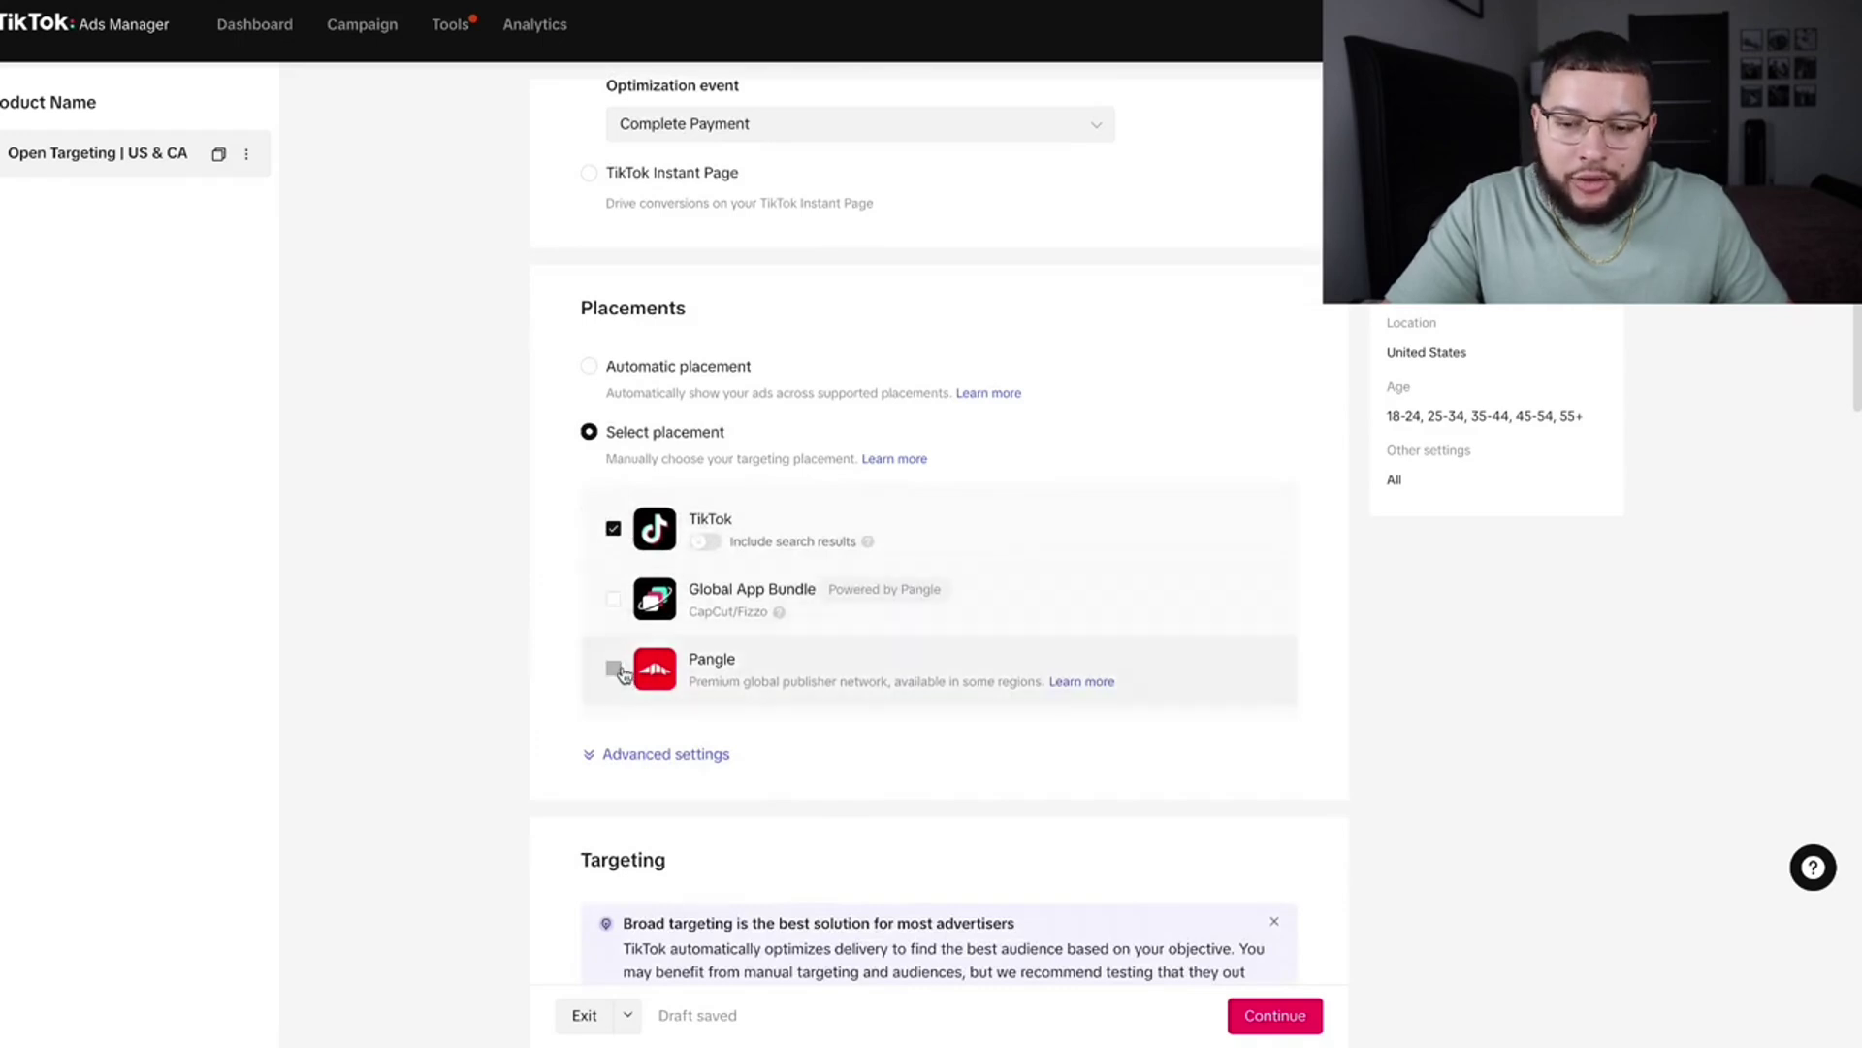
left_click(713, 543)
Turn off user comments and video downloads in the advanced placement settings
scroll(852, 563, "down", 2)
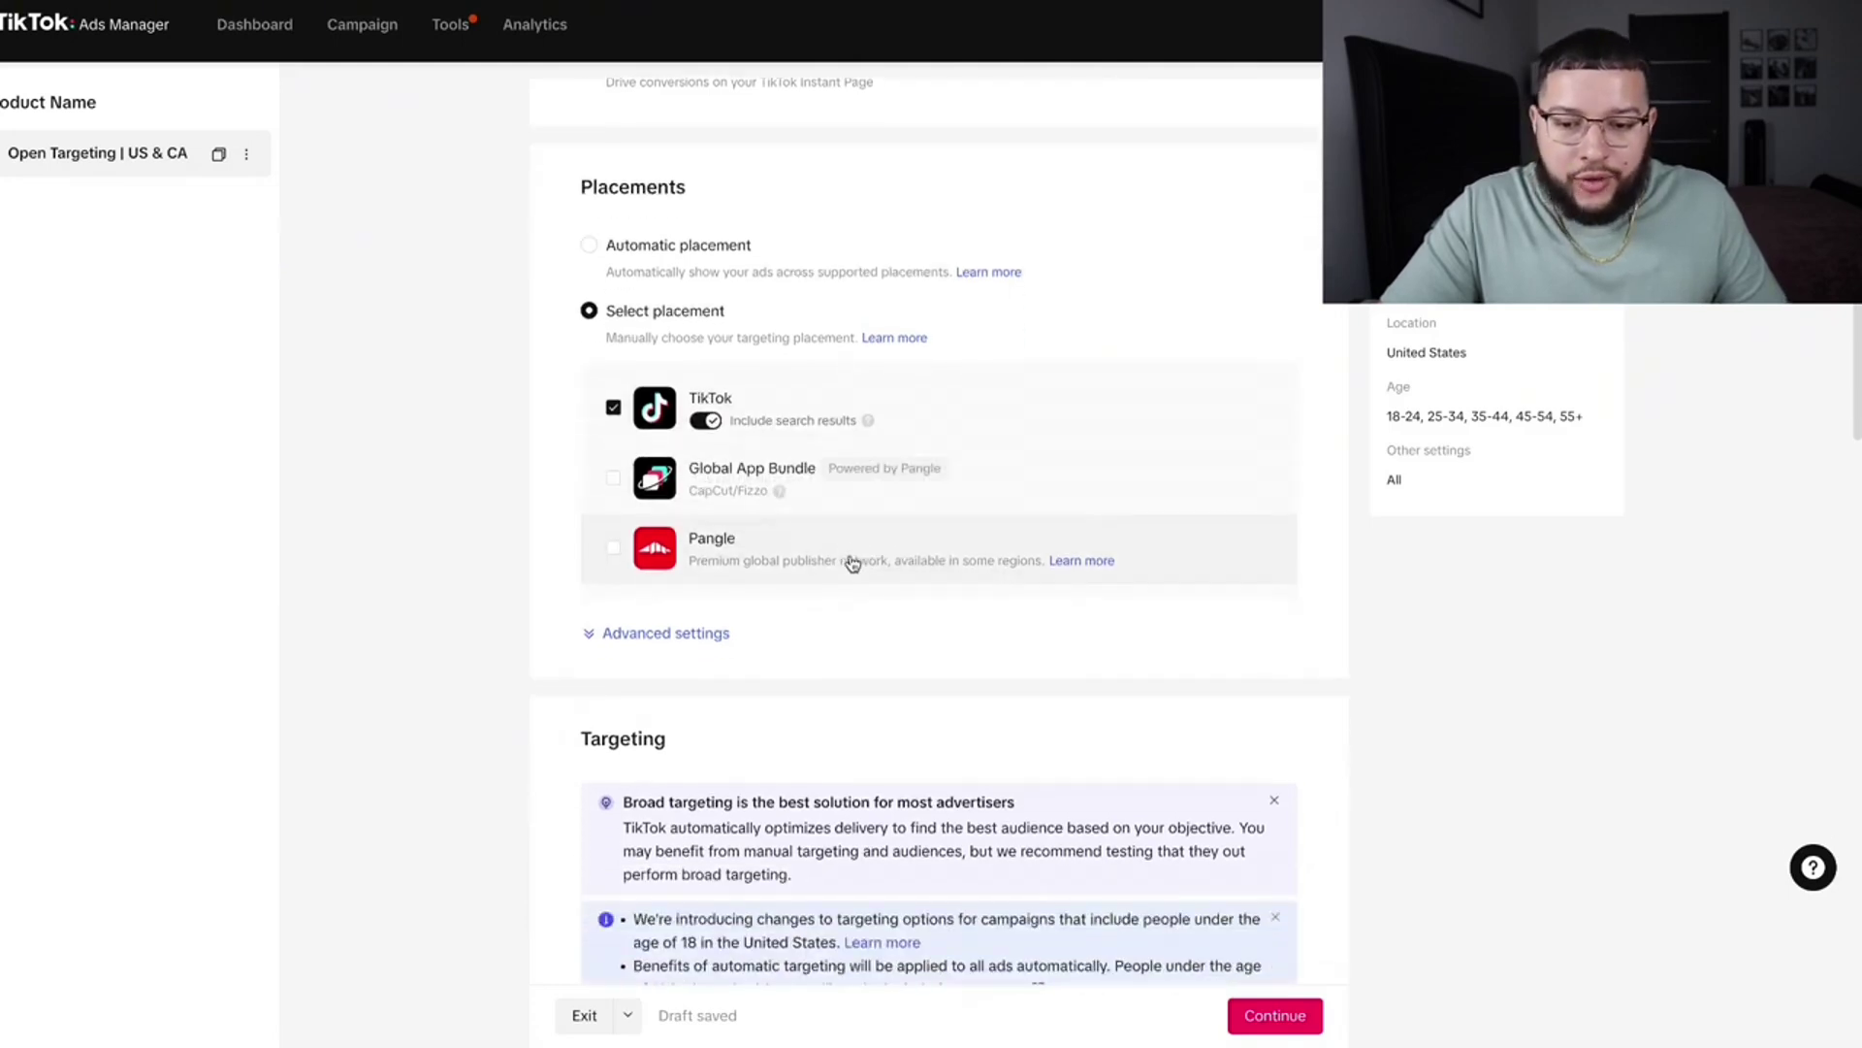
left_click(640, 632)
scroll(873, 645, "down", 2)
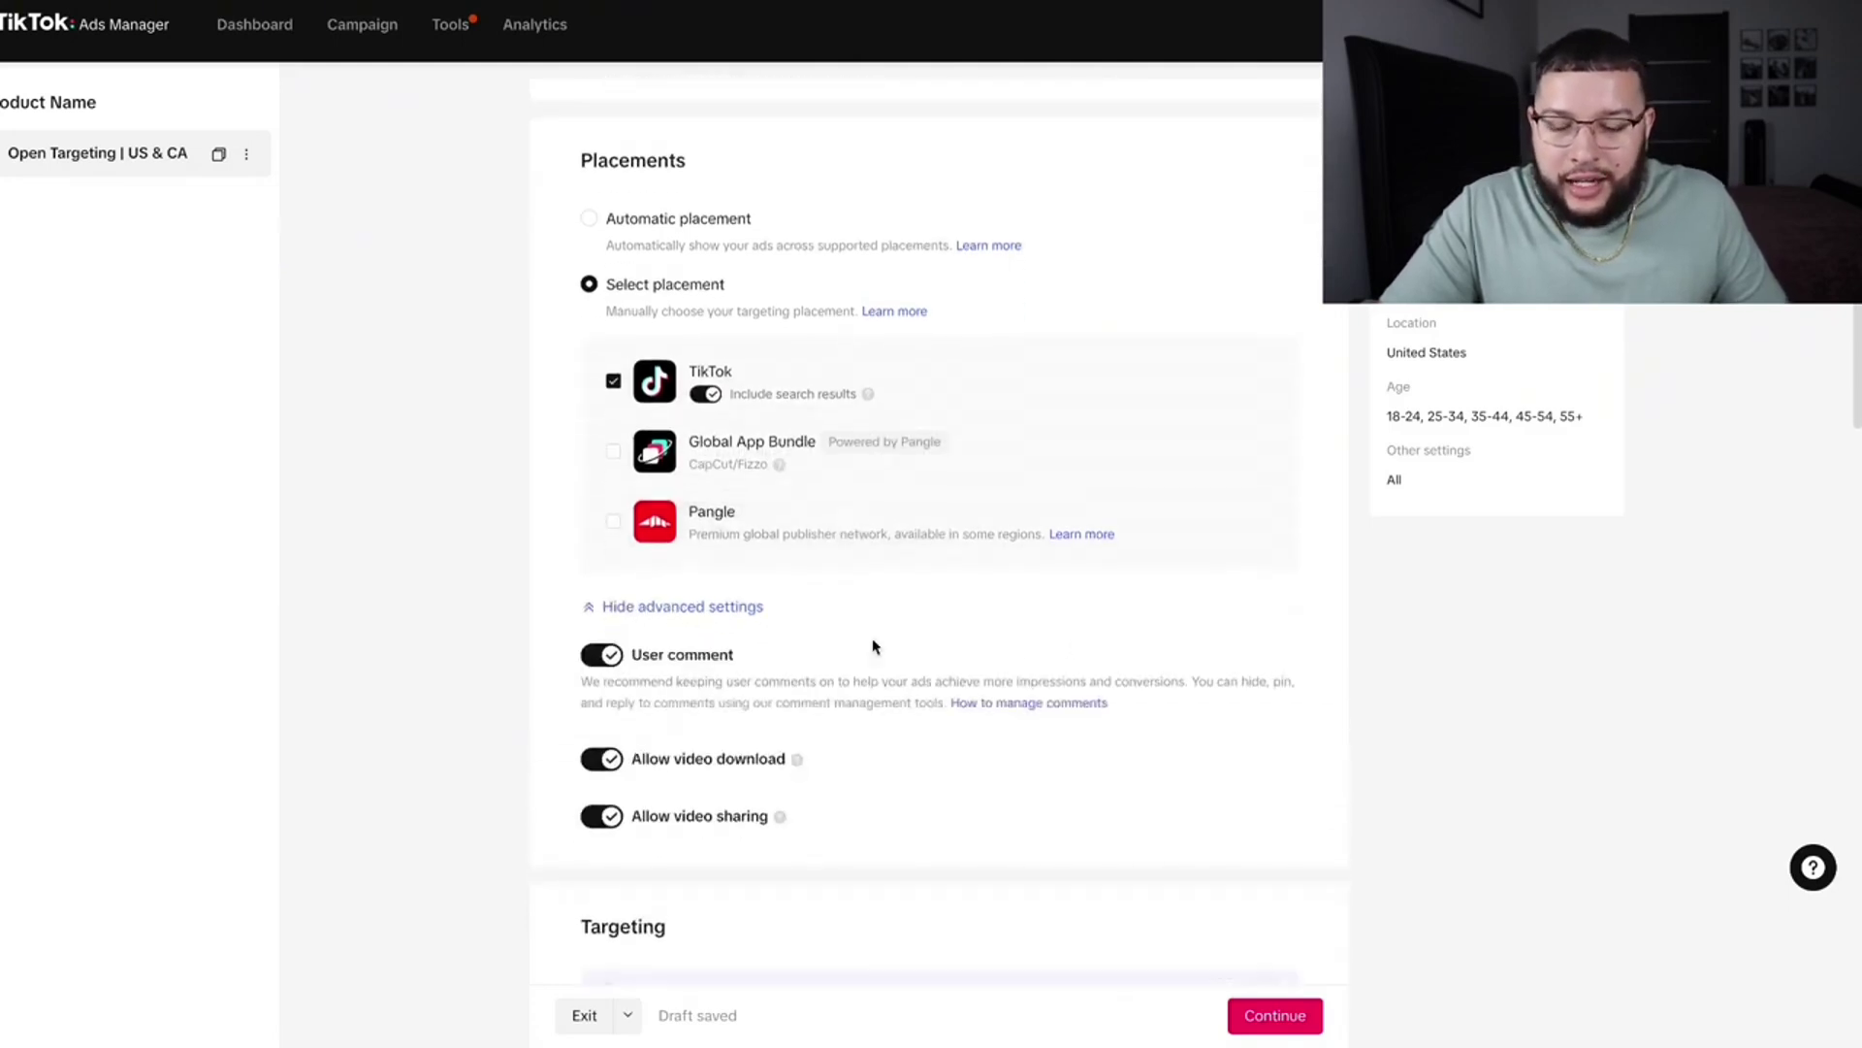
left_click(601, 575)
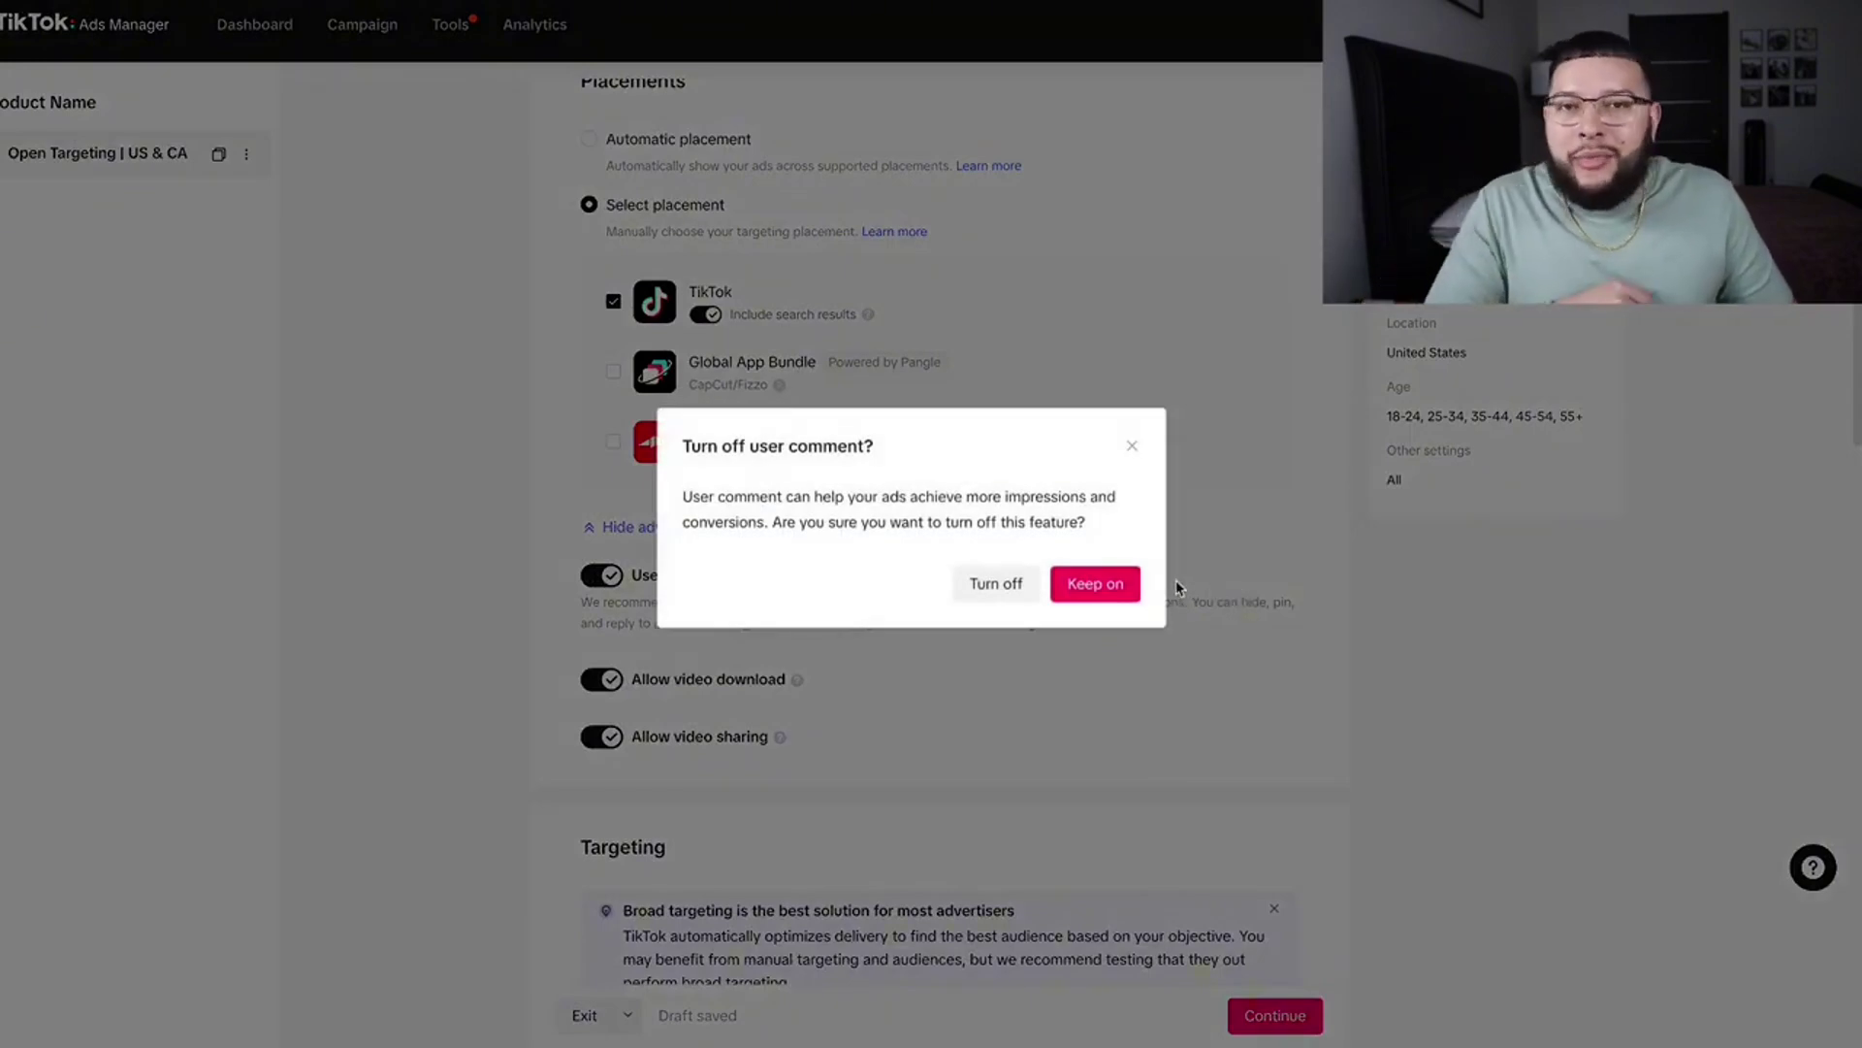
left_click(997, 585)
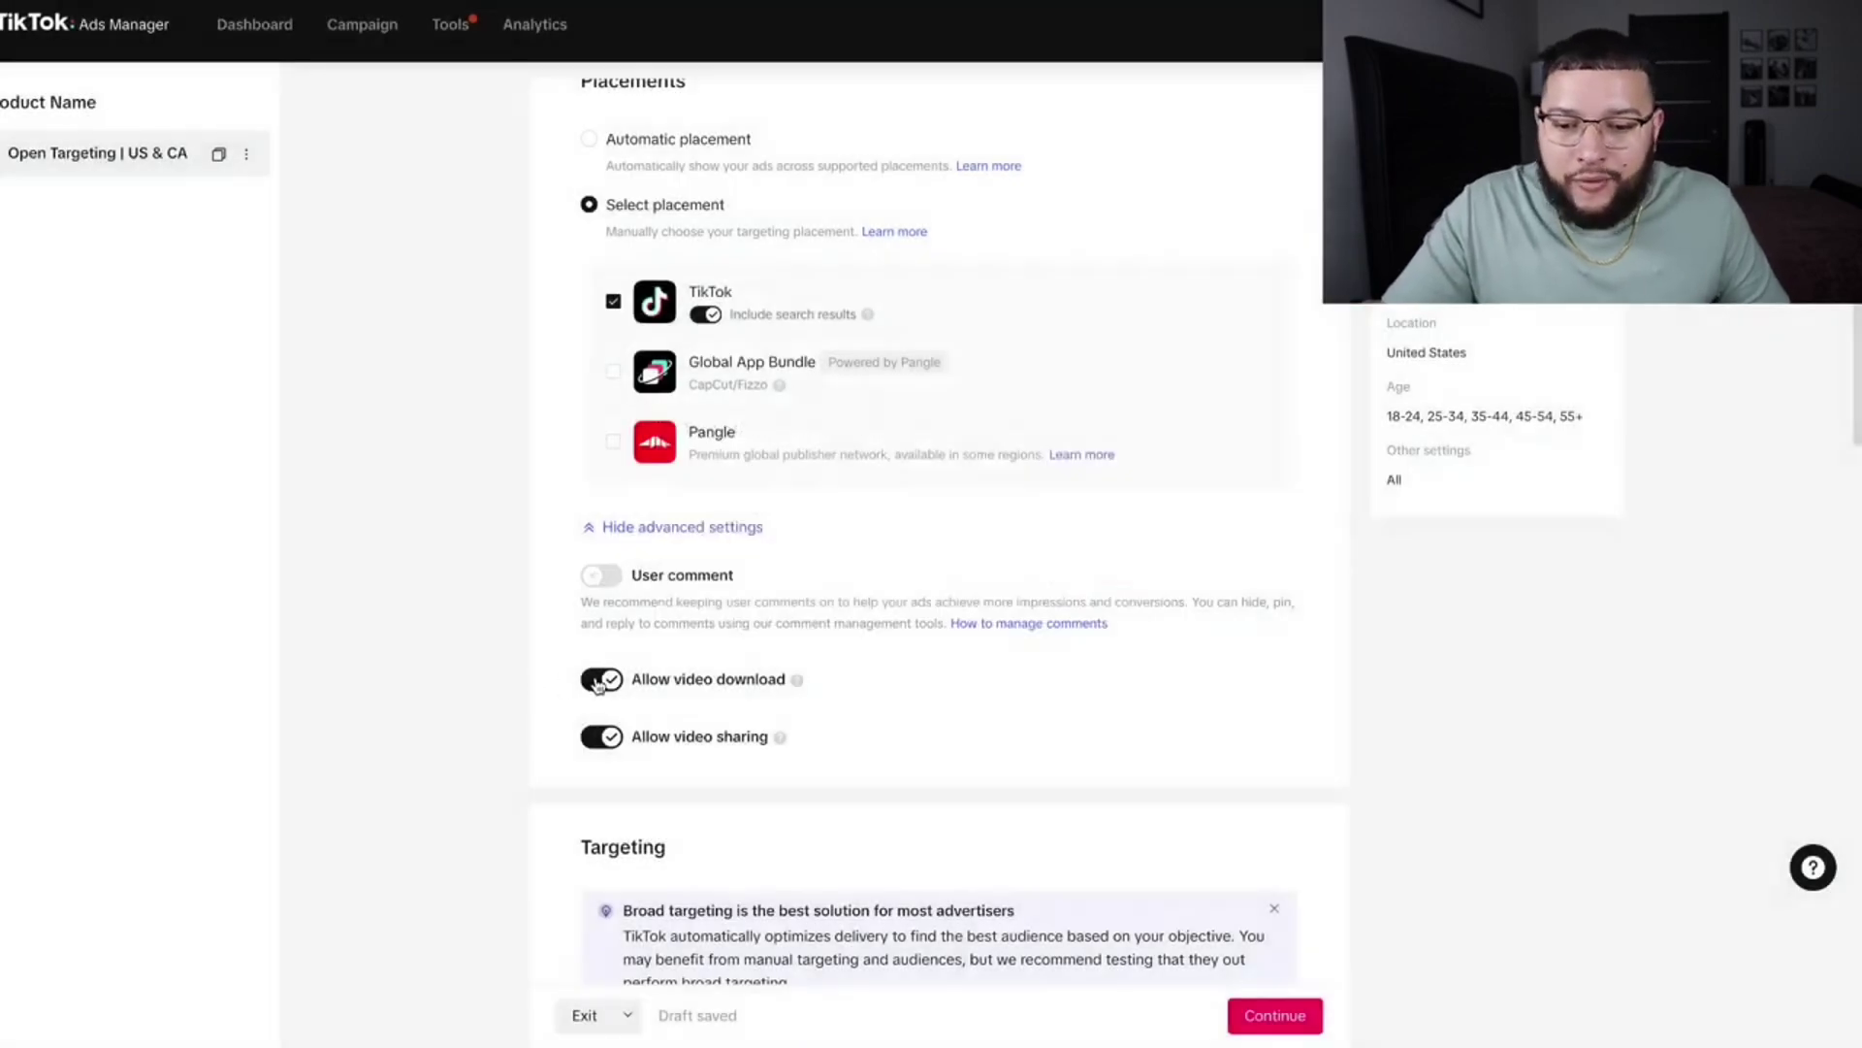
left_click(604, 681)
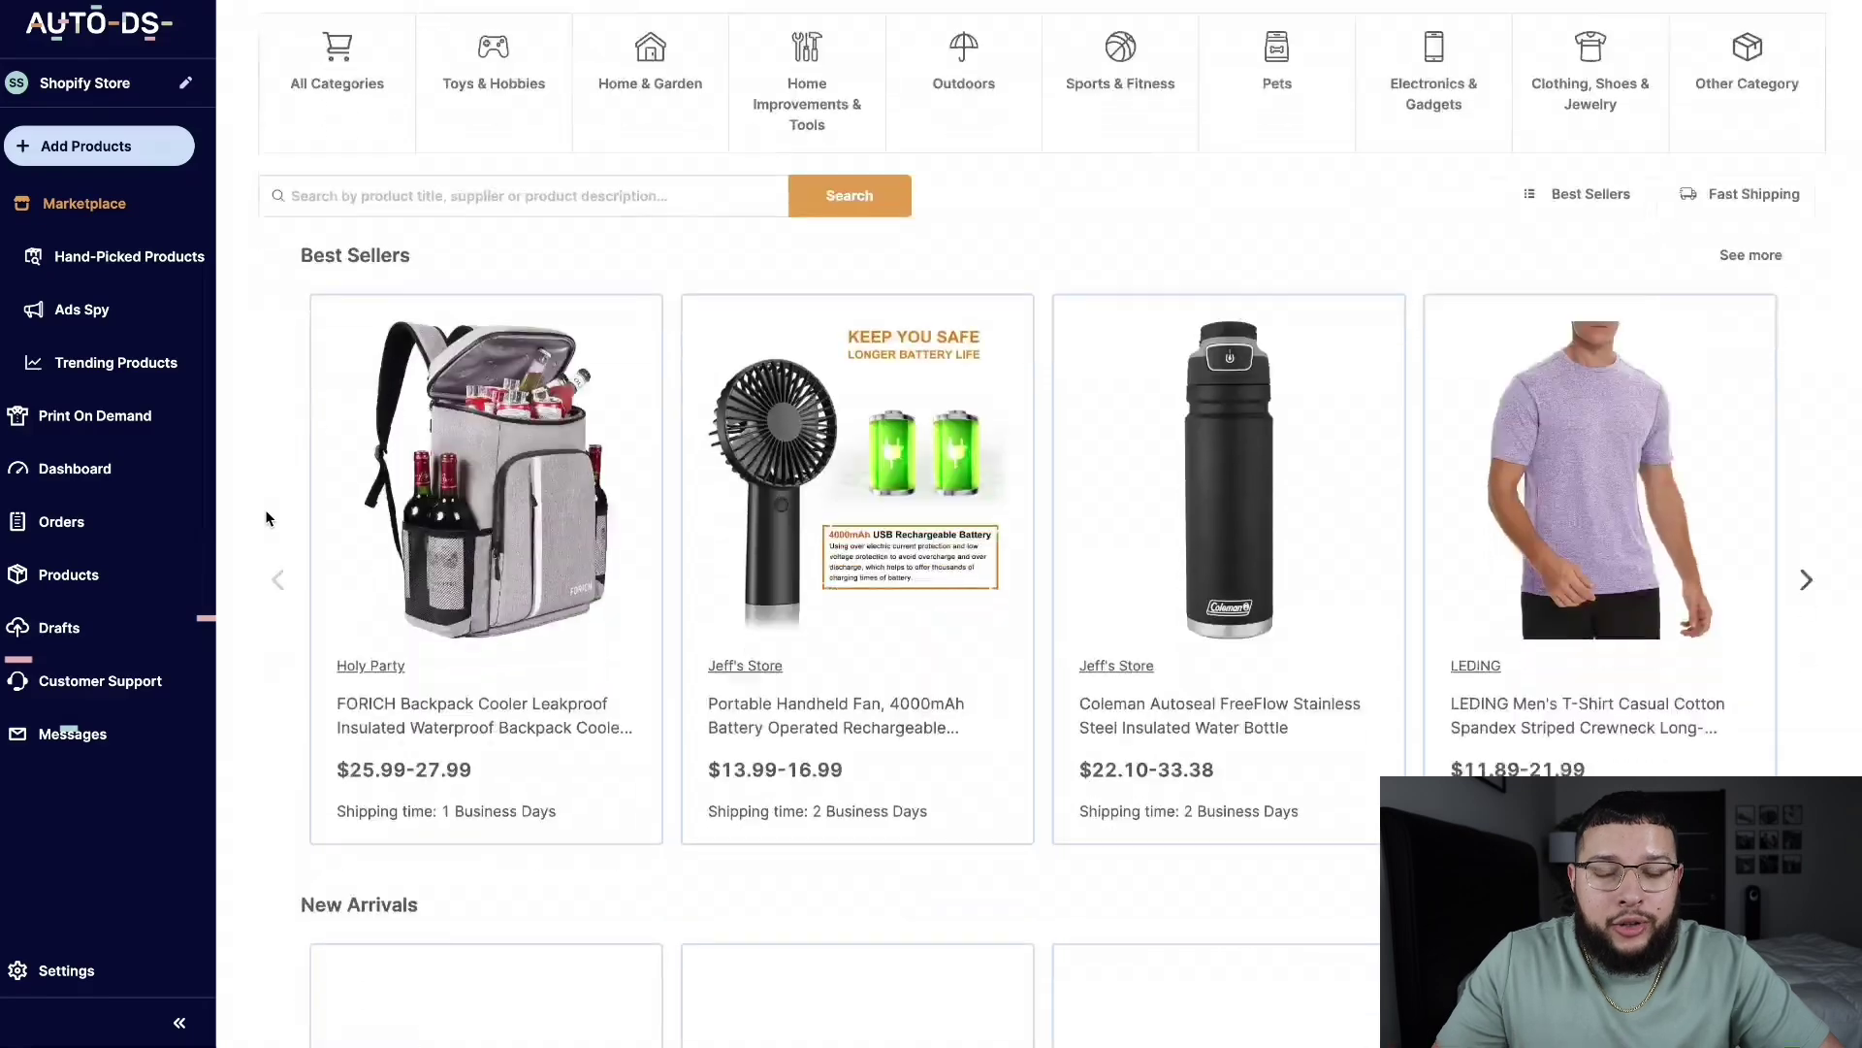
Switch to AutoDS and browse the marketplace's Best Sellers, New Arrivals, and Toys & Hobbies products, checking their prices and shipping times
scroll(269, 519, "down", 8)
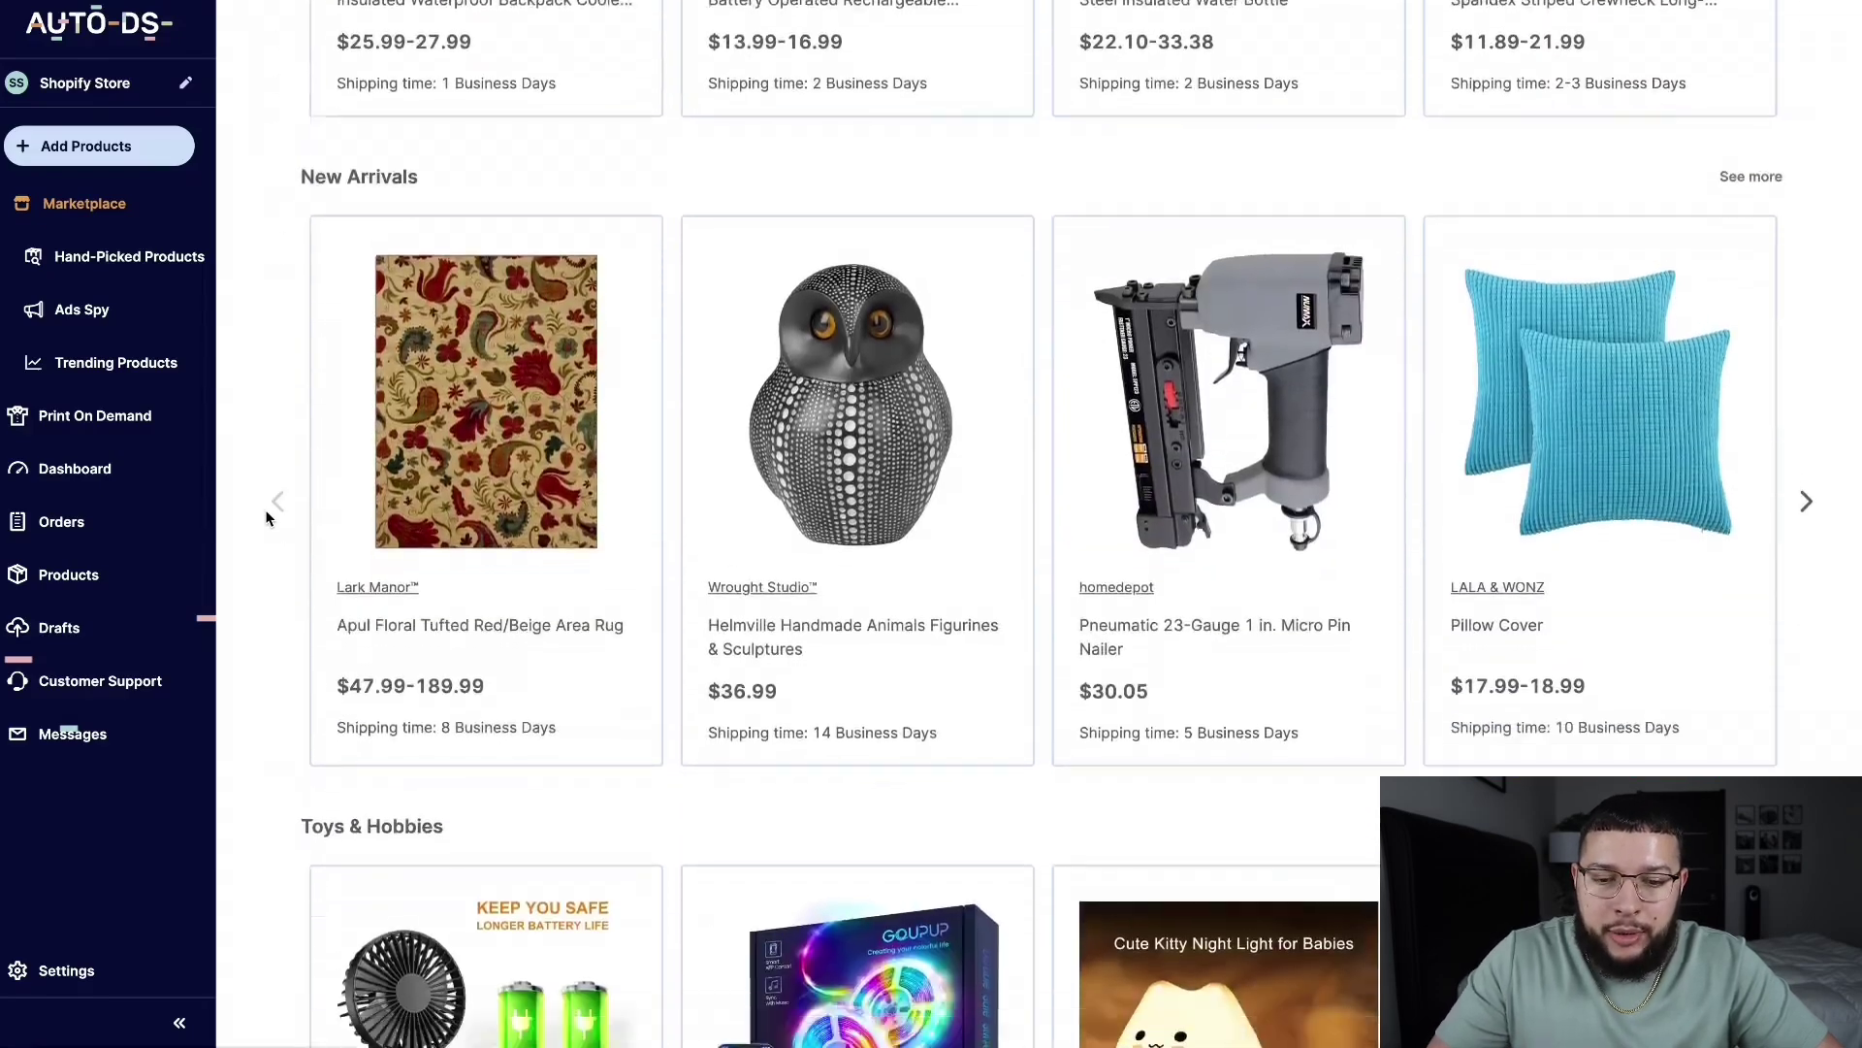
scroll(270, 519, "down", 7)
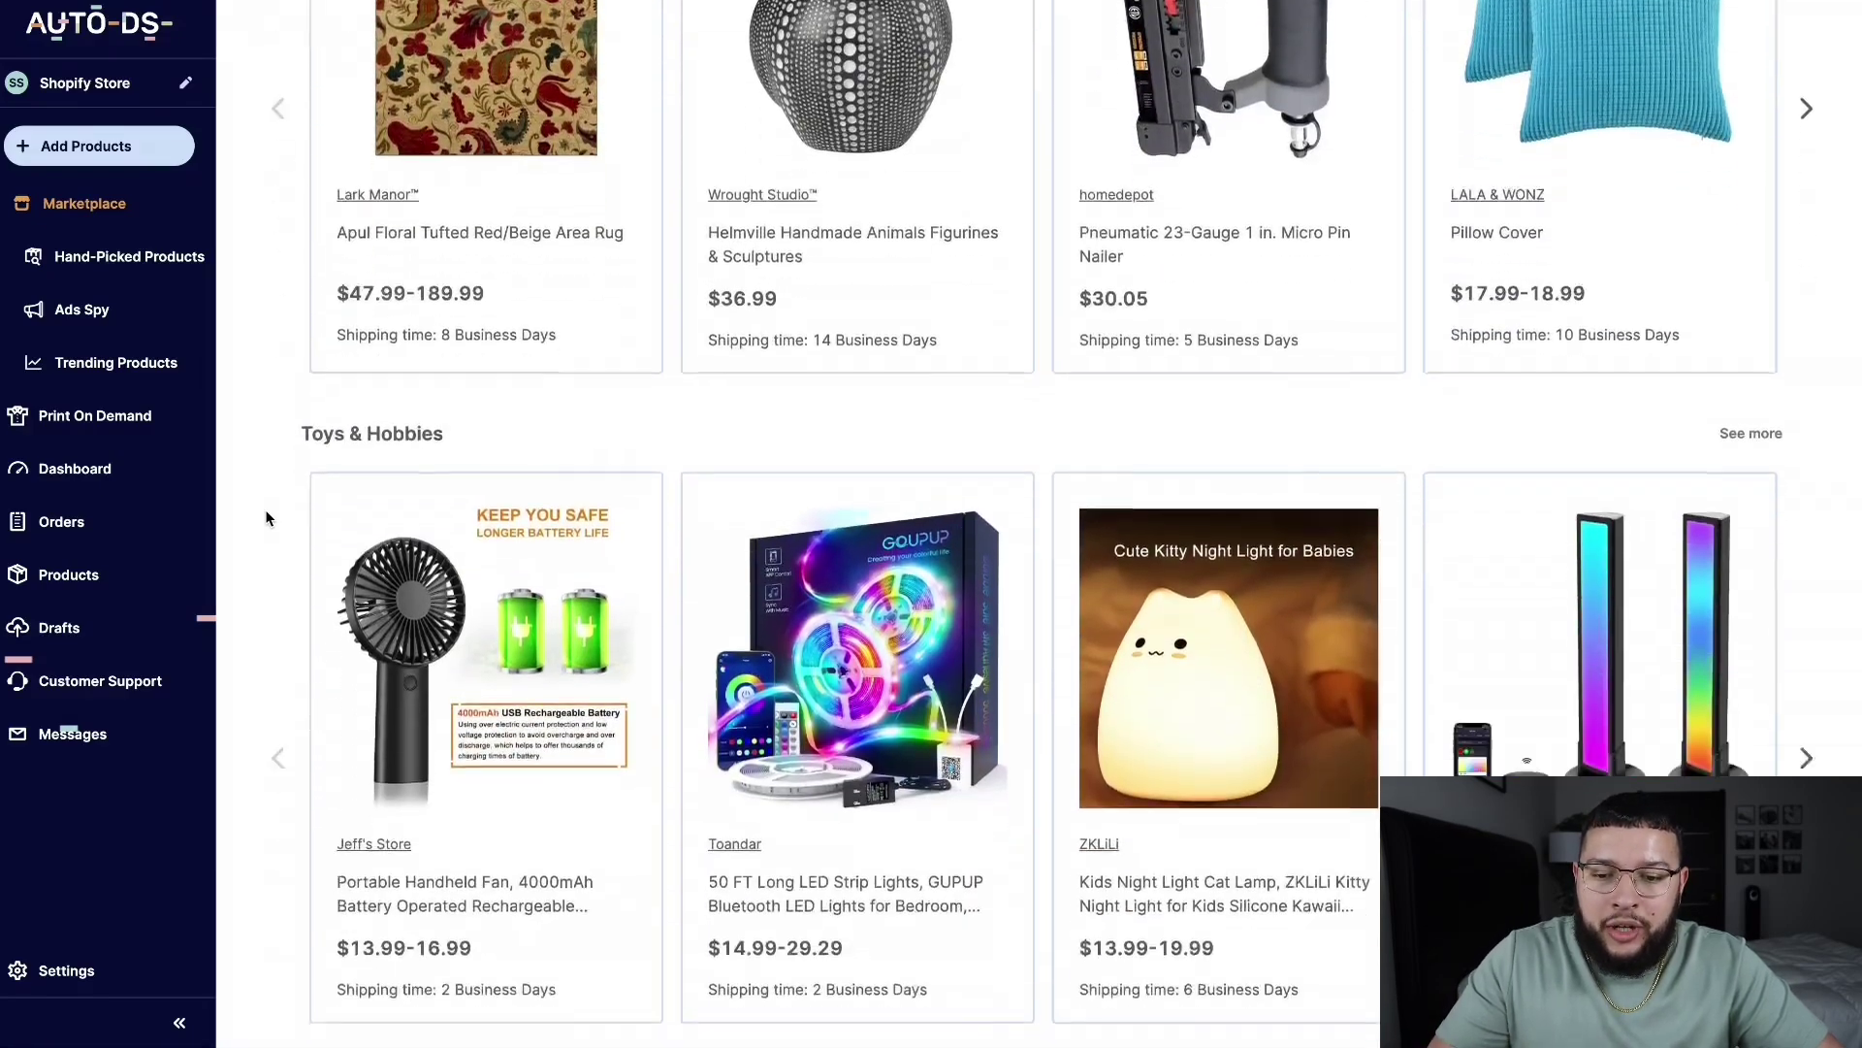
scroll(269, 519, "down", 1)
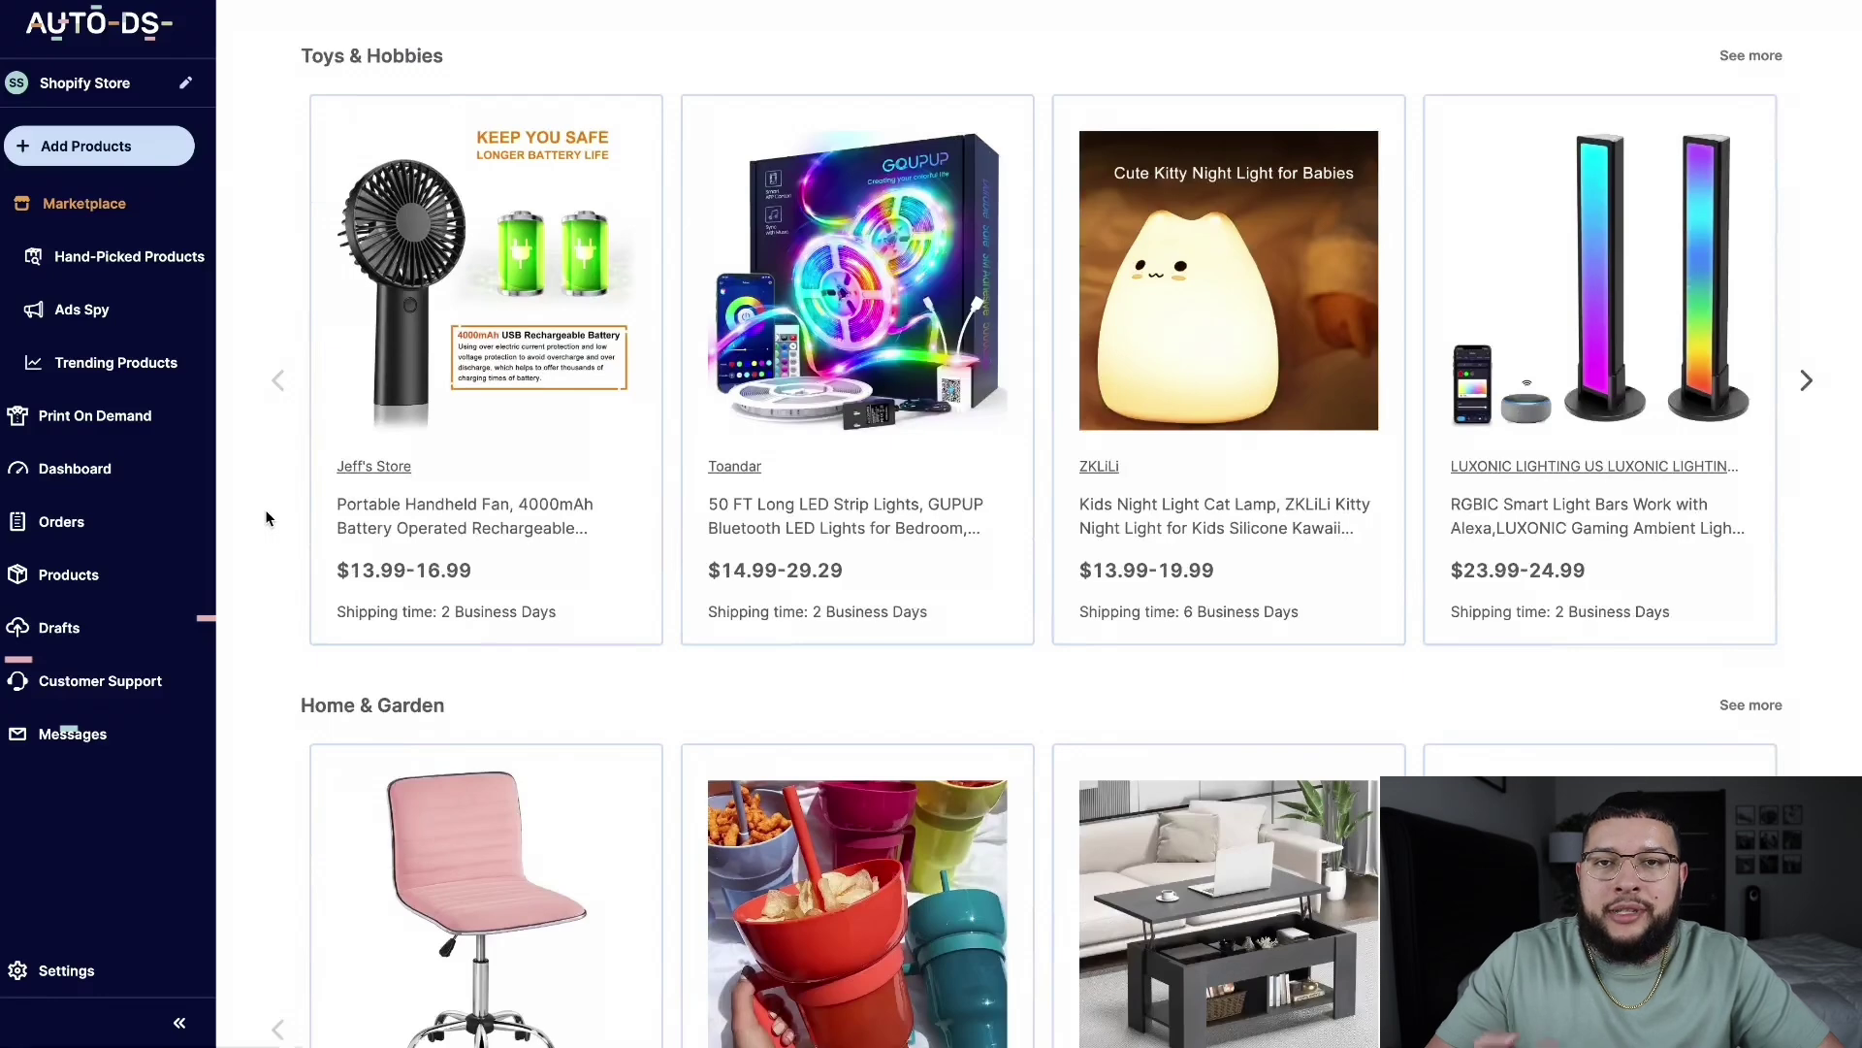
mouse_move(516, 586)
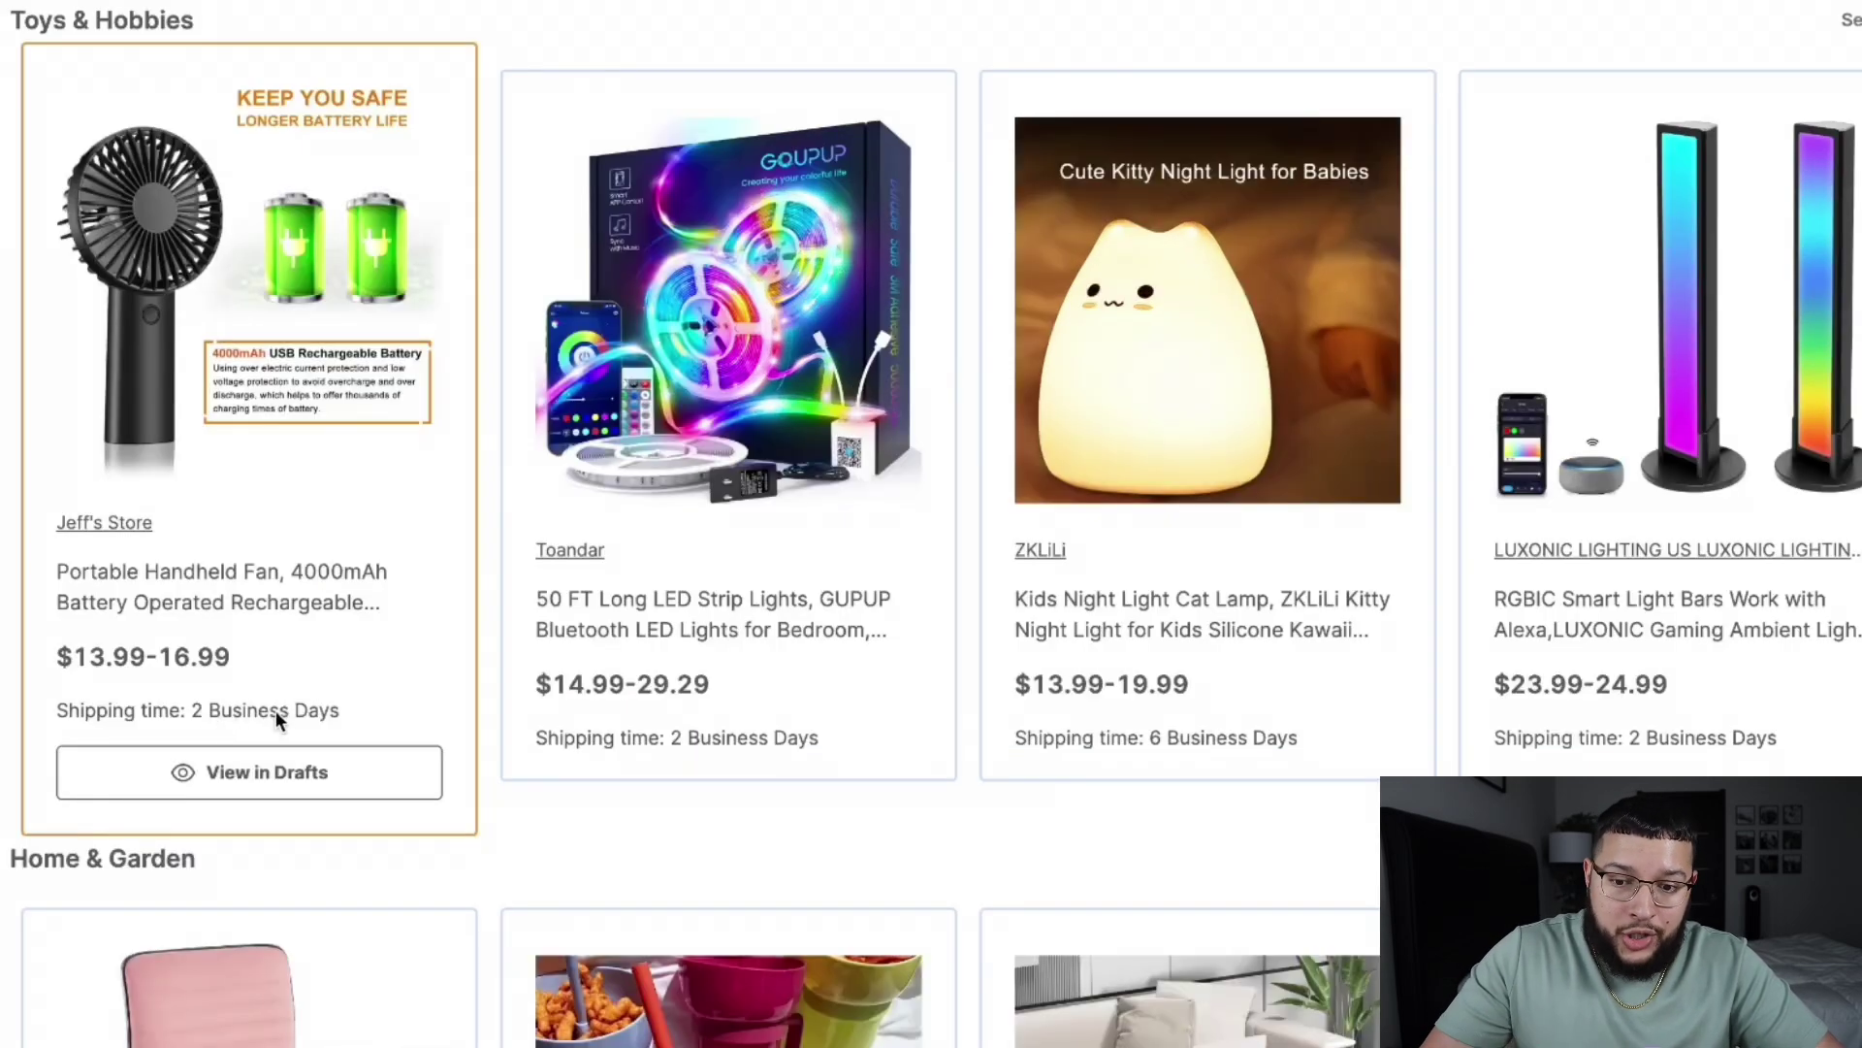
mouse_move(1127, 703)
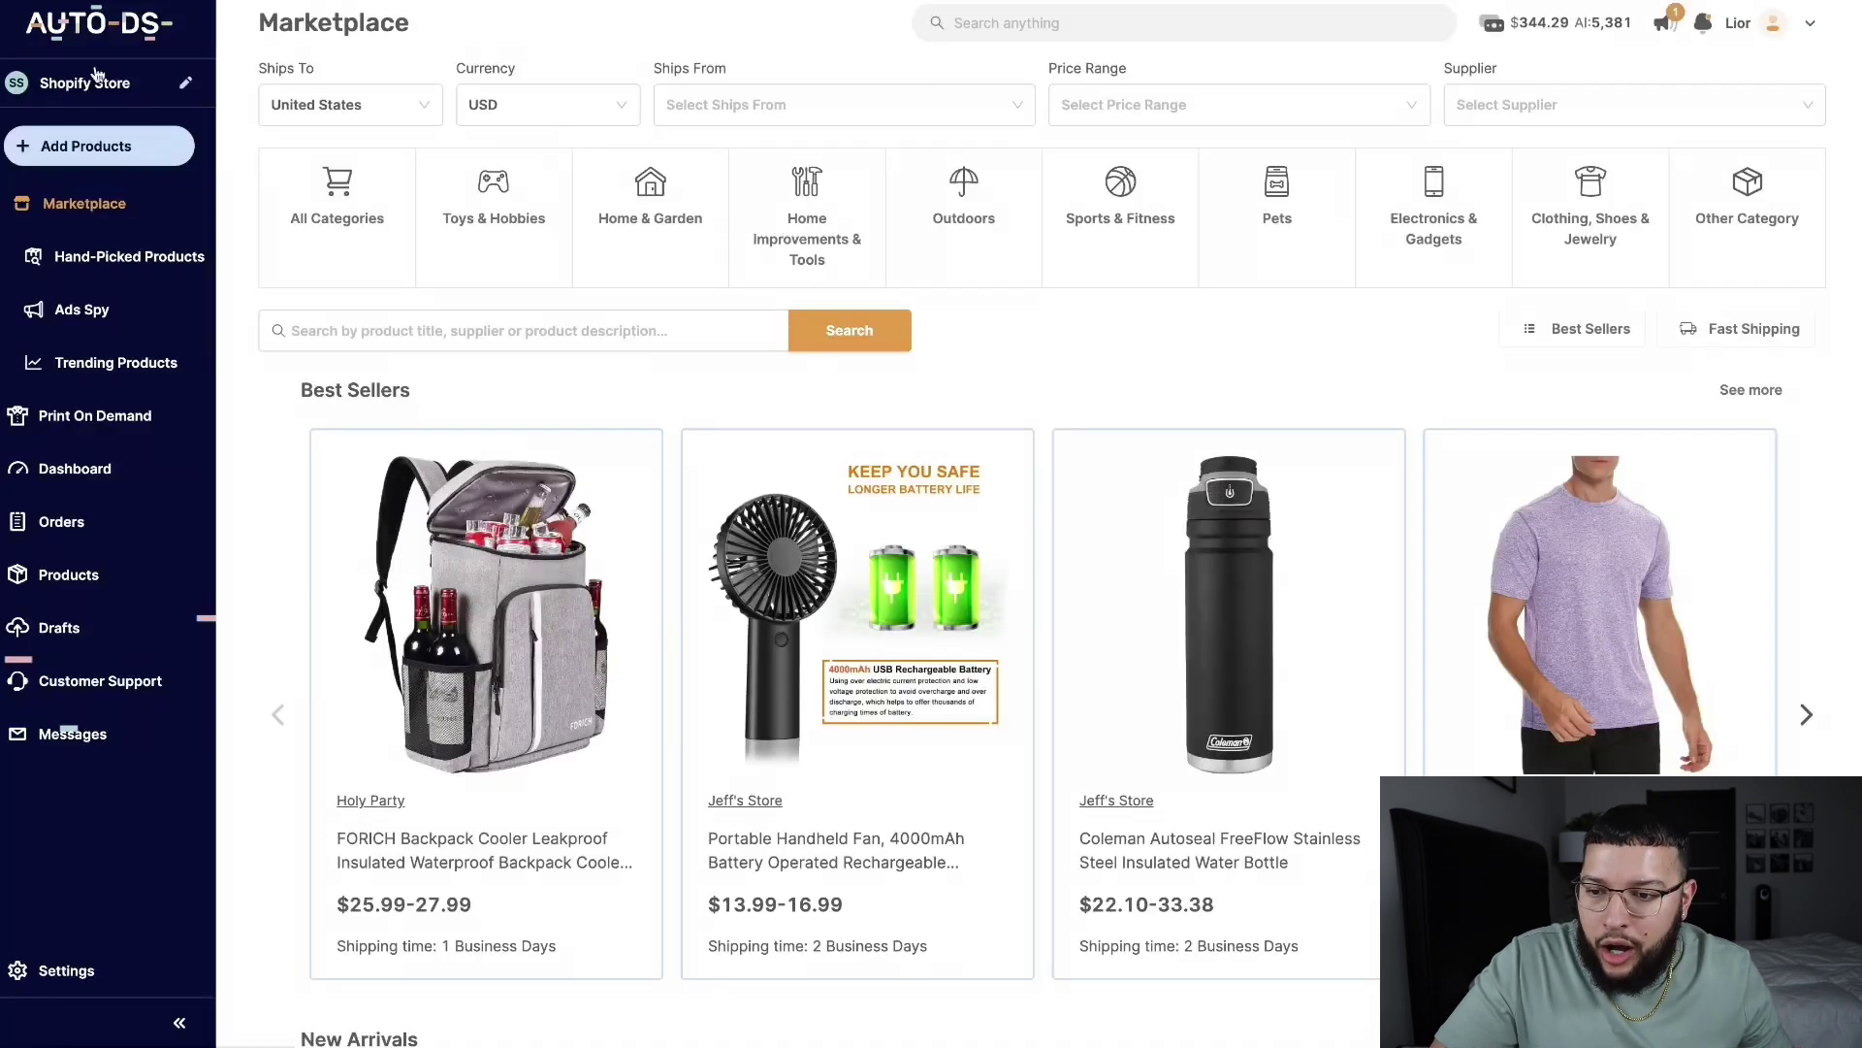
Add a single product from its AliExpress supplier URL, with China as the region, and publish it to the Shopify store
left_click(74, 146)
left_click(78, 197)
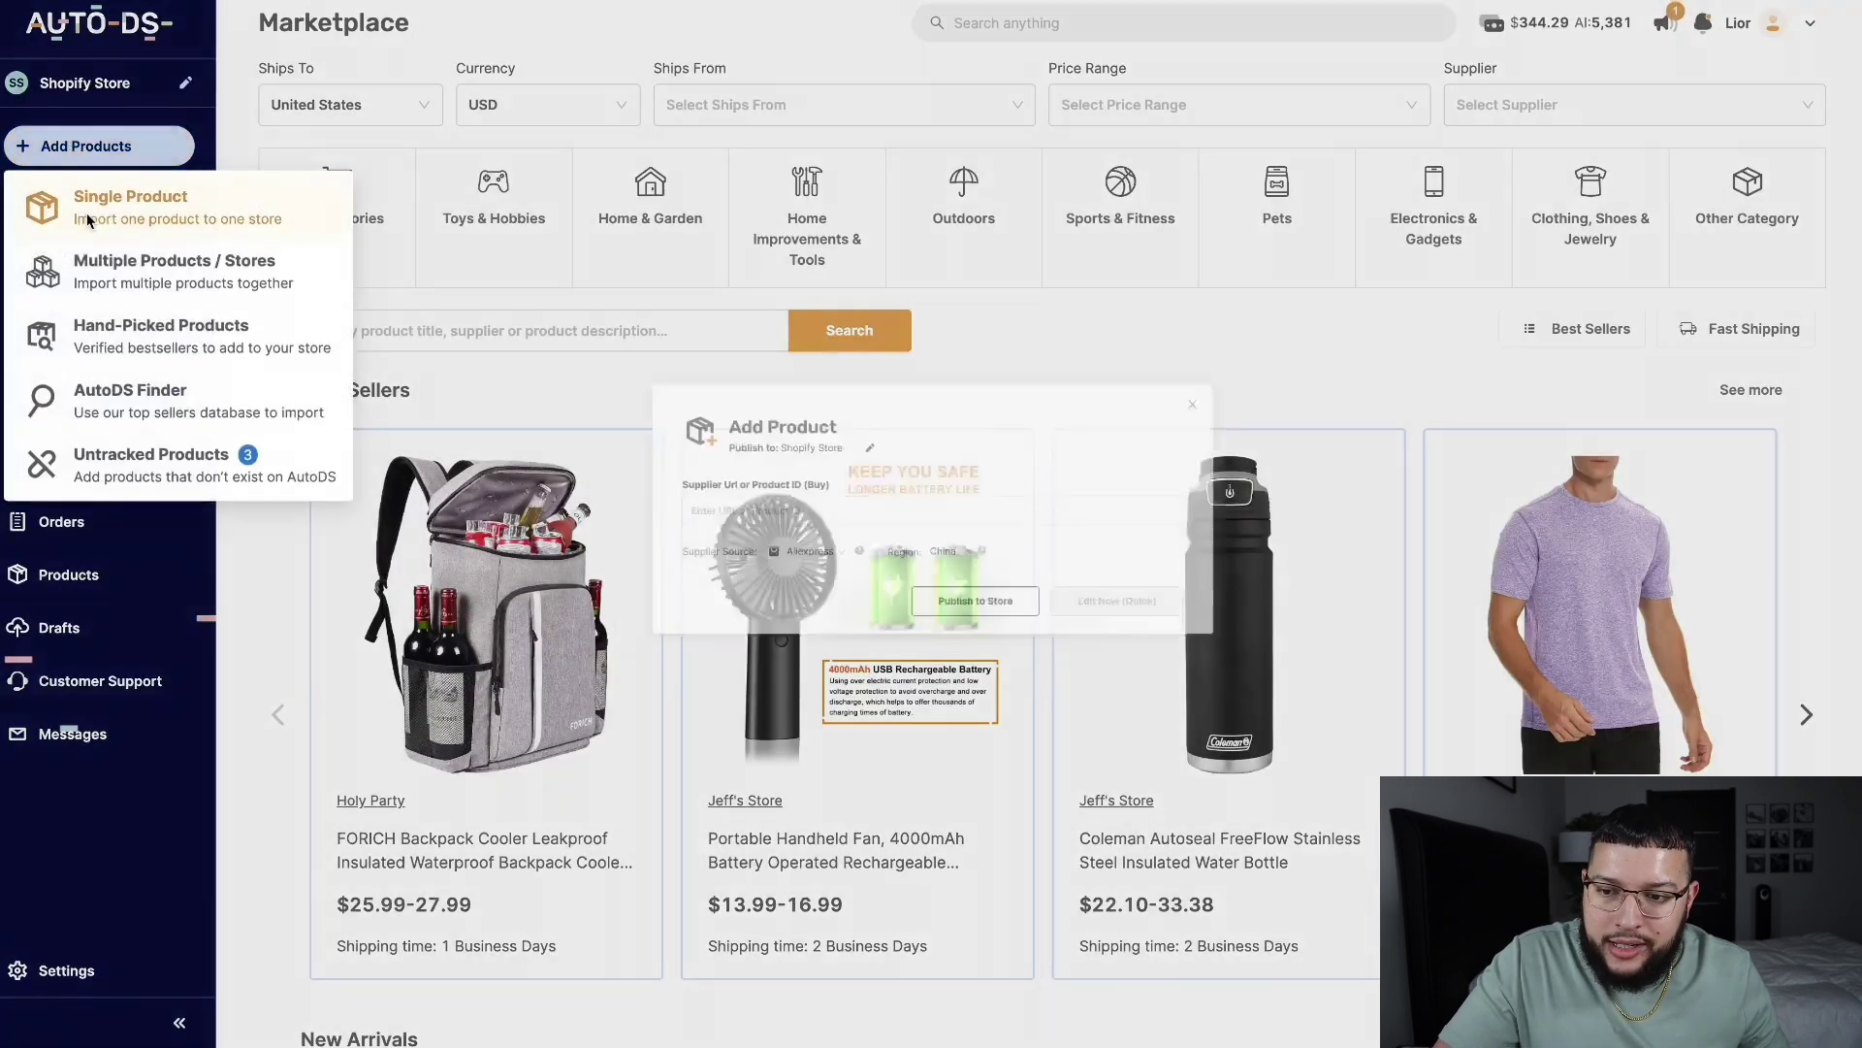
left_click(737, 482)
key("ctrl+v")
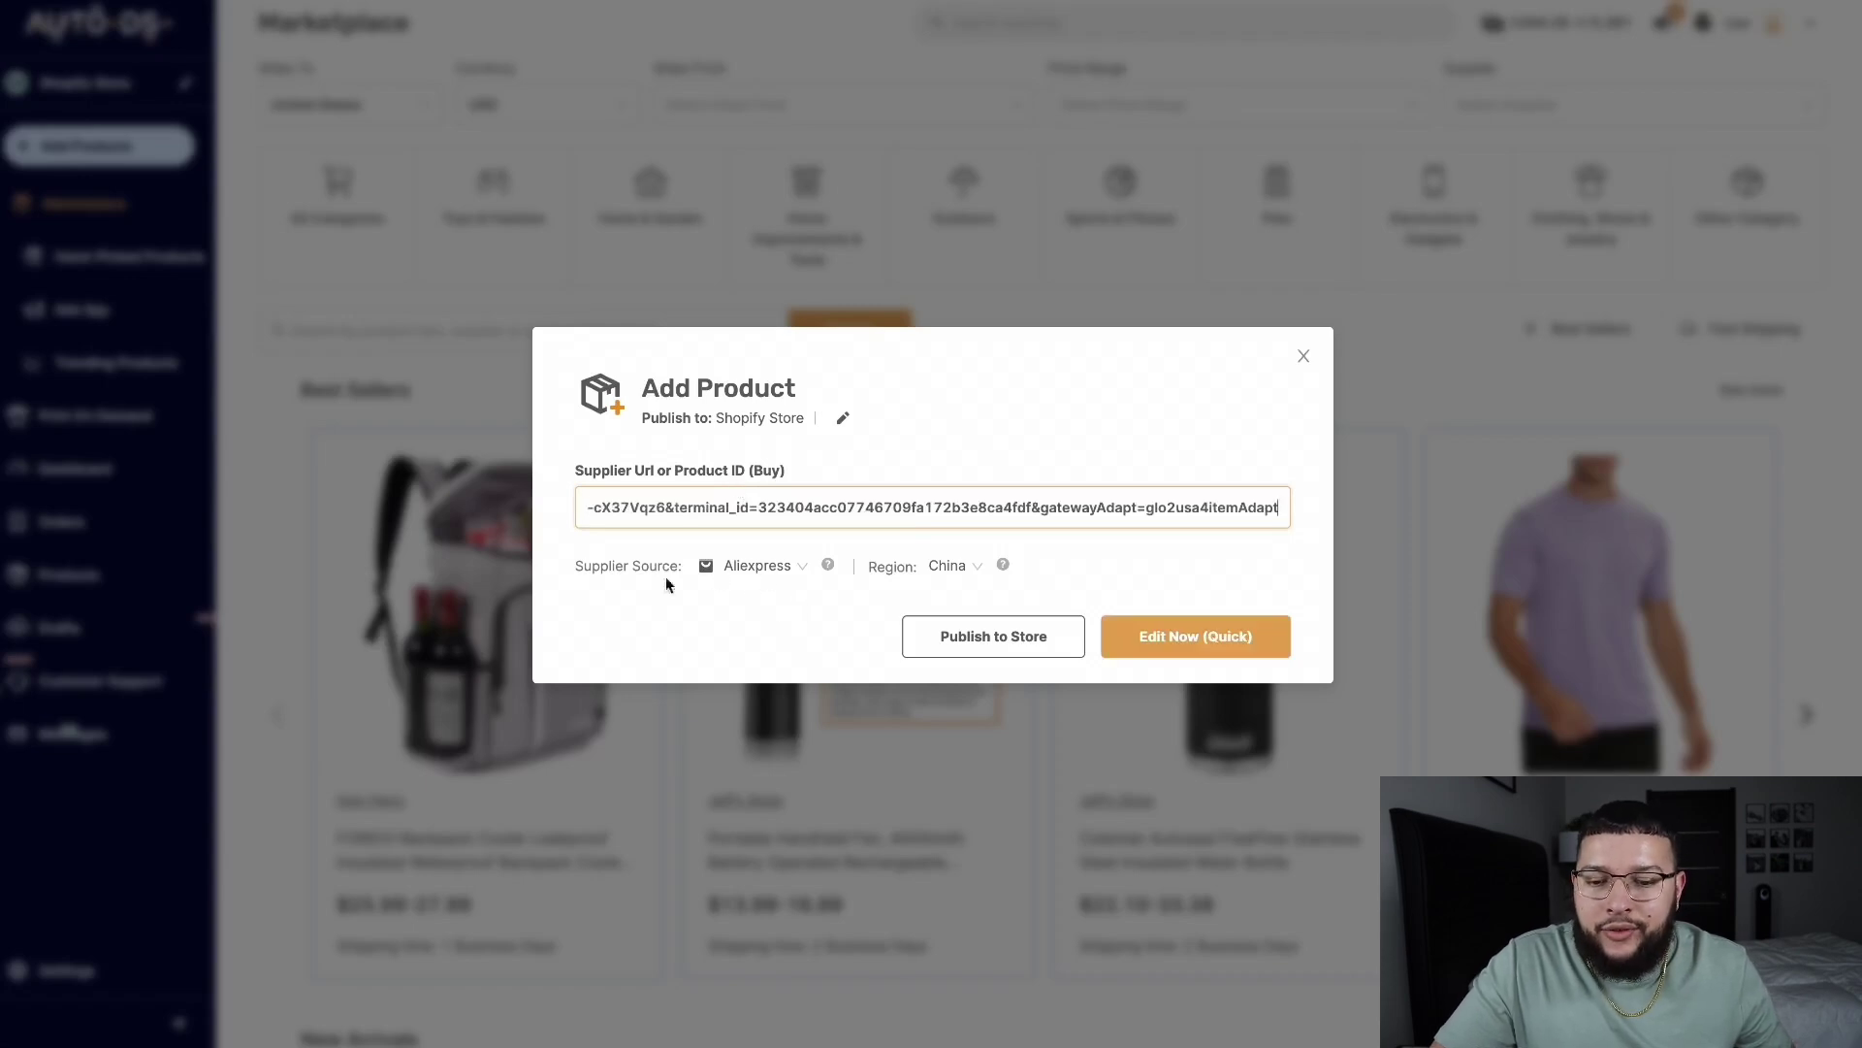
left_click(1003, 636)
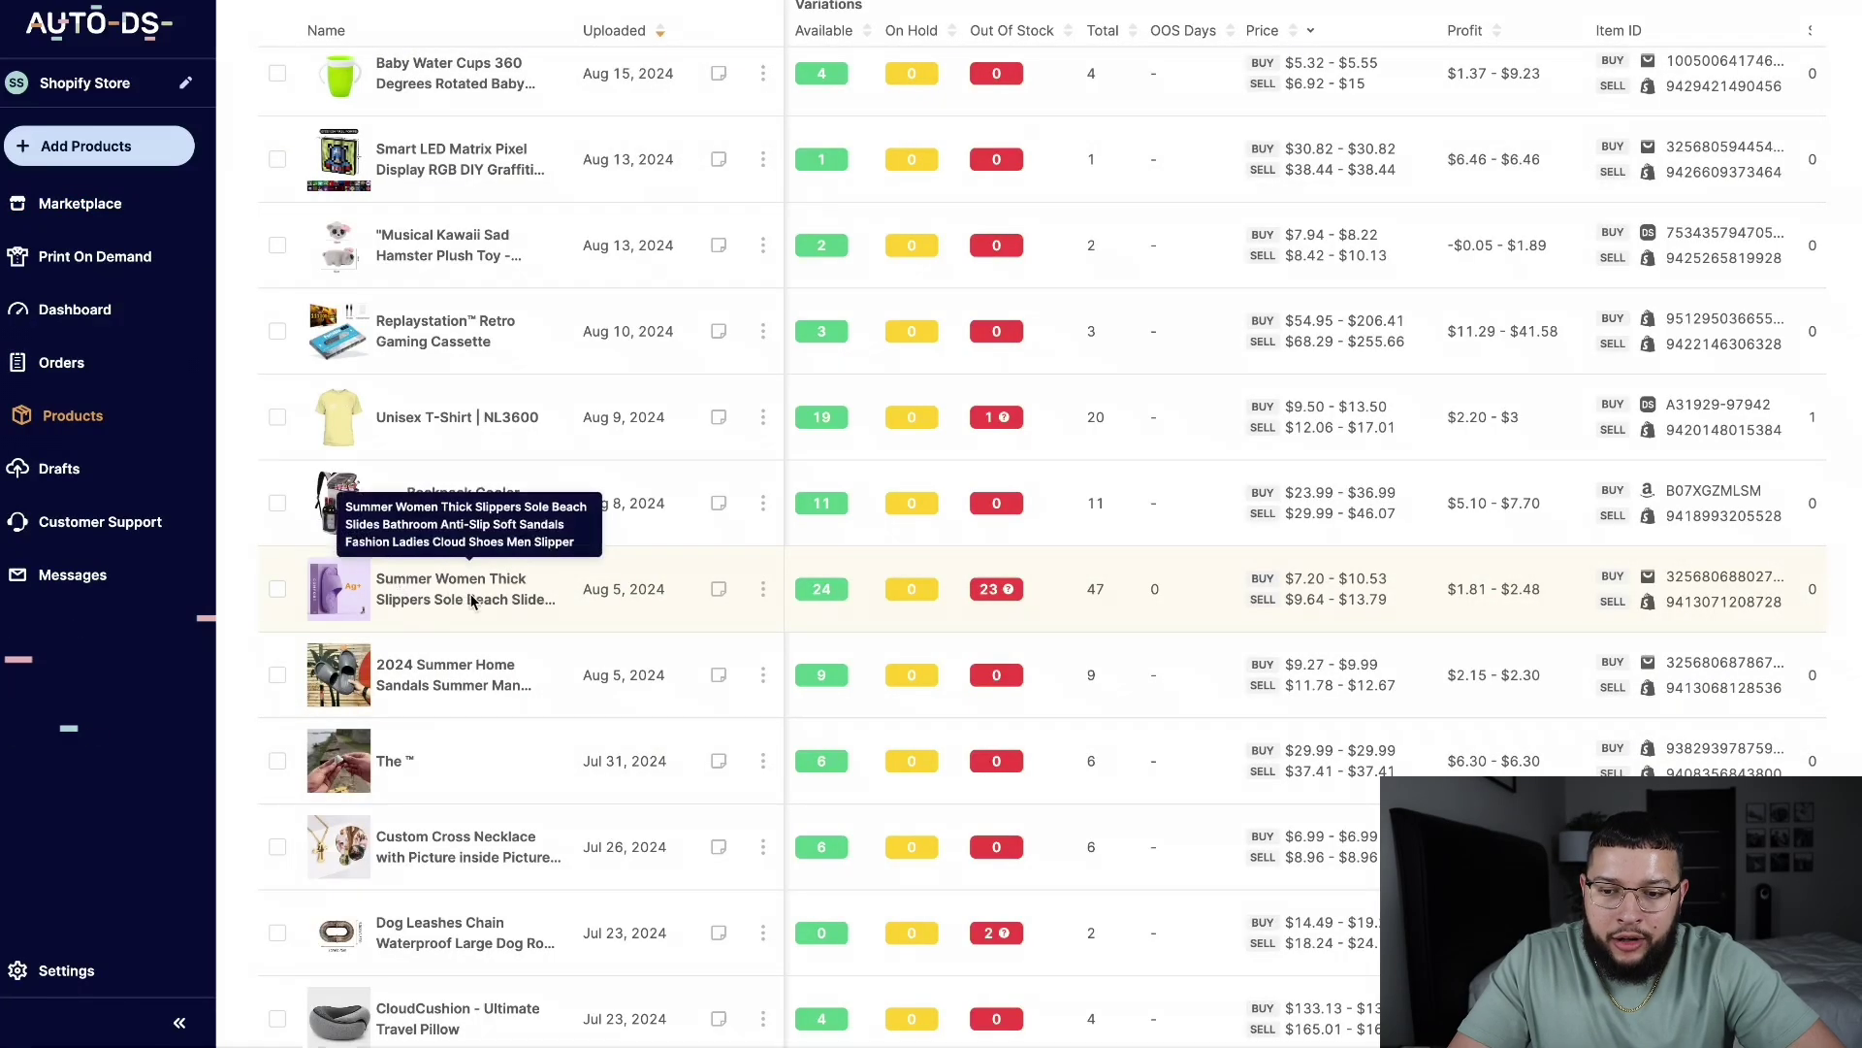
Make a sourcing request for the Summer Women Thick Slippers product and open its sourcing details from the sourcing status list
left_click(765, 589)
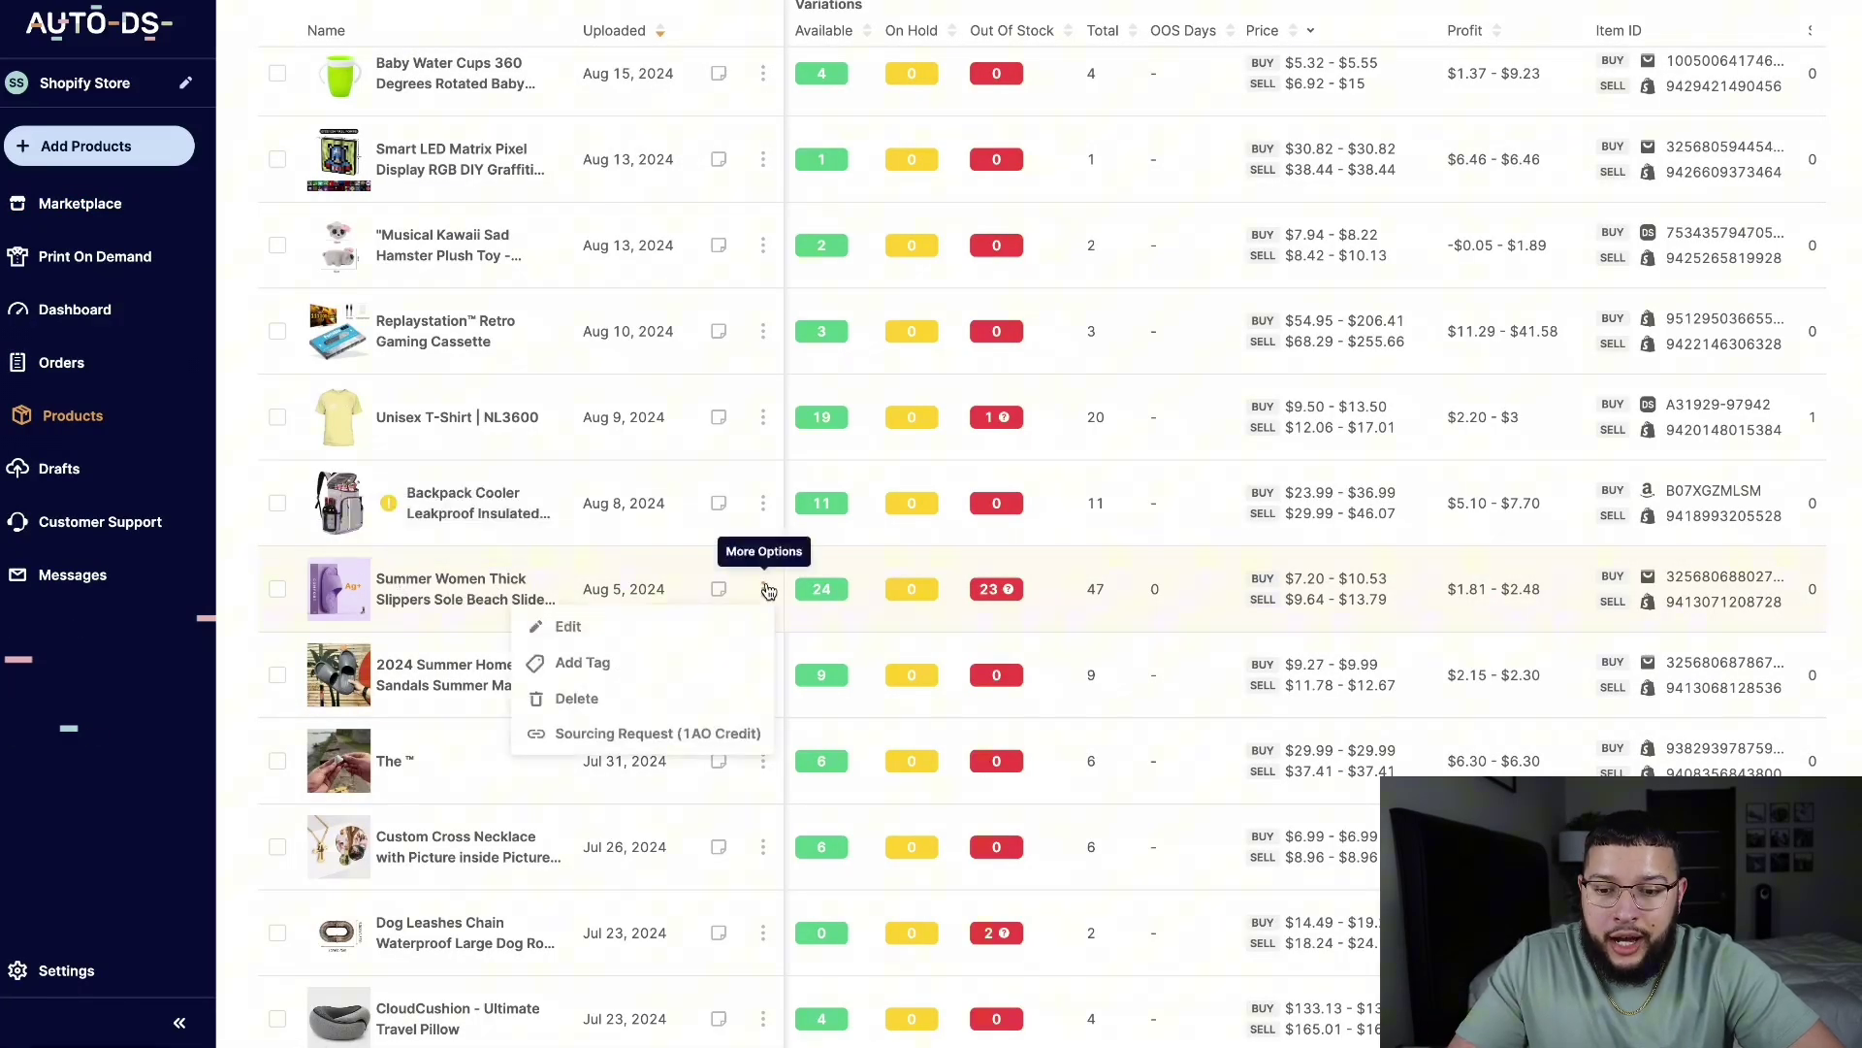
left_click(660, 735)
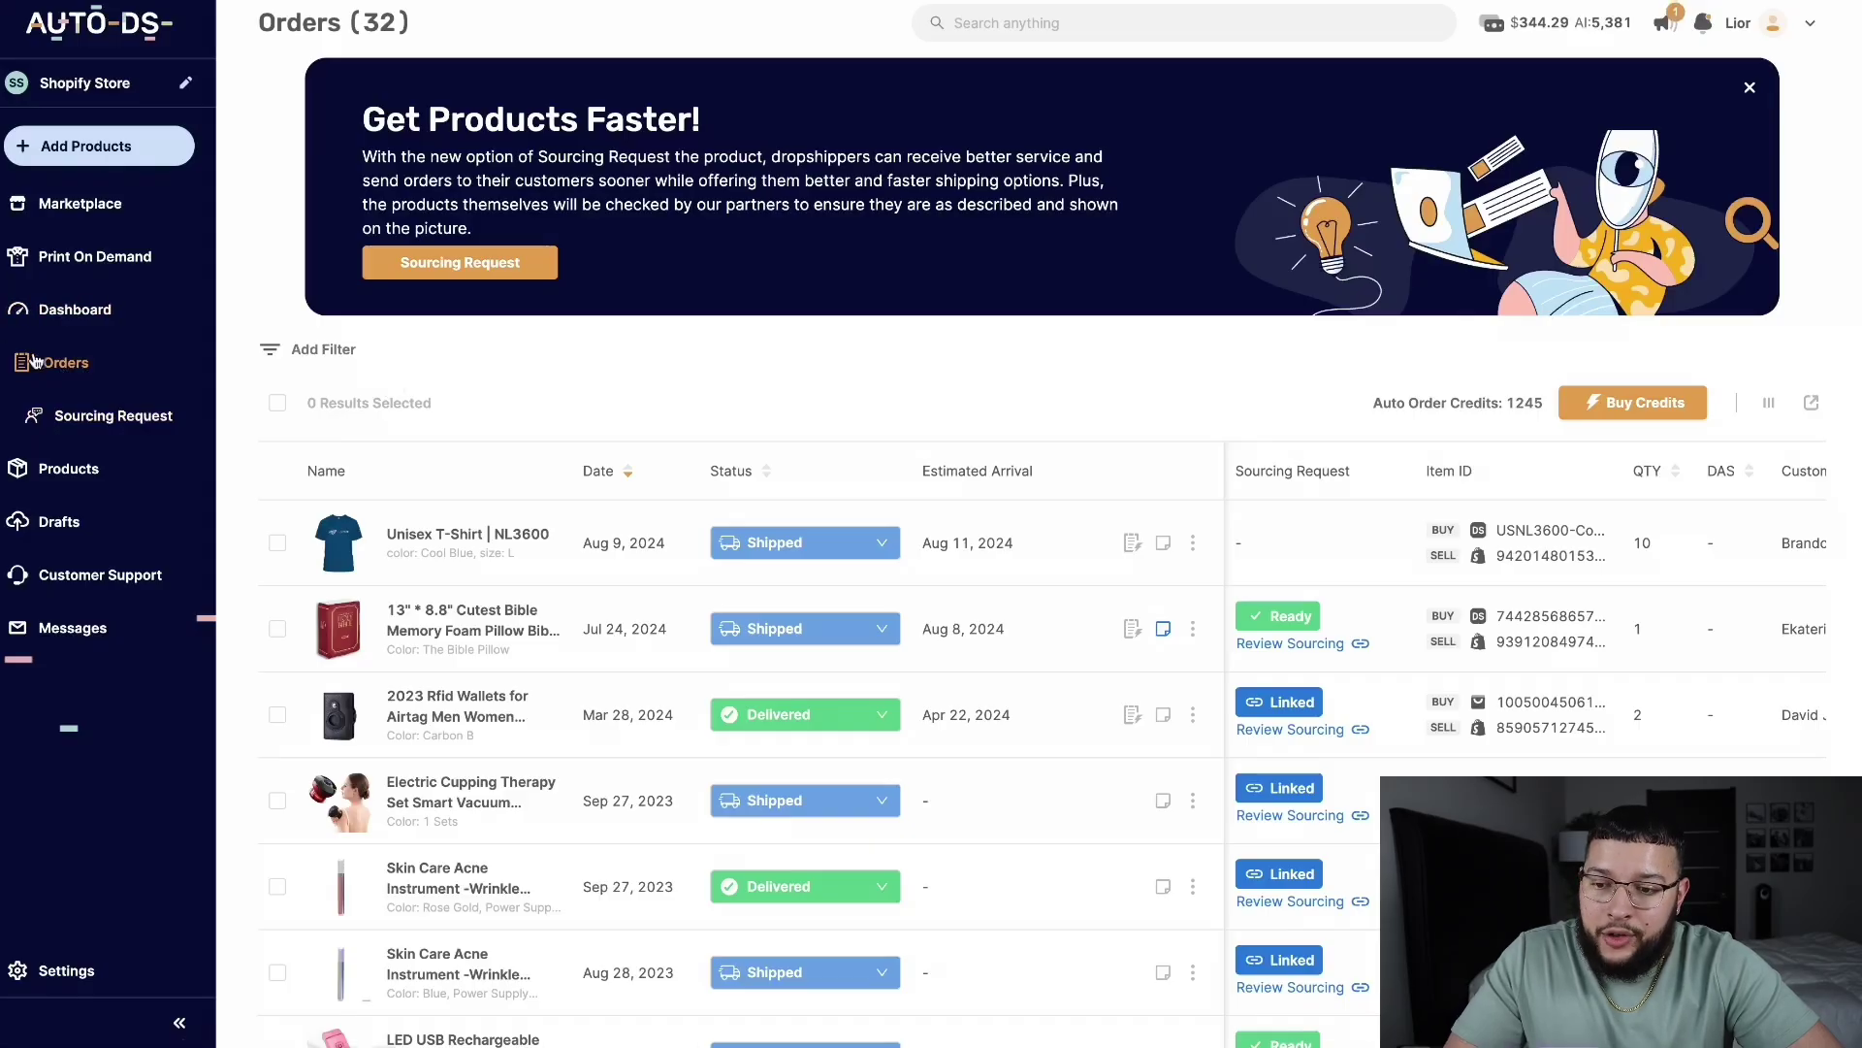
left_click(87, 417)
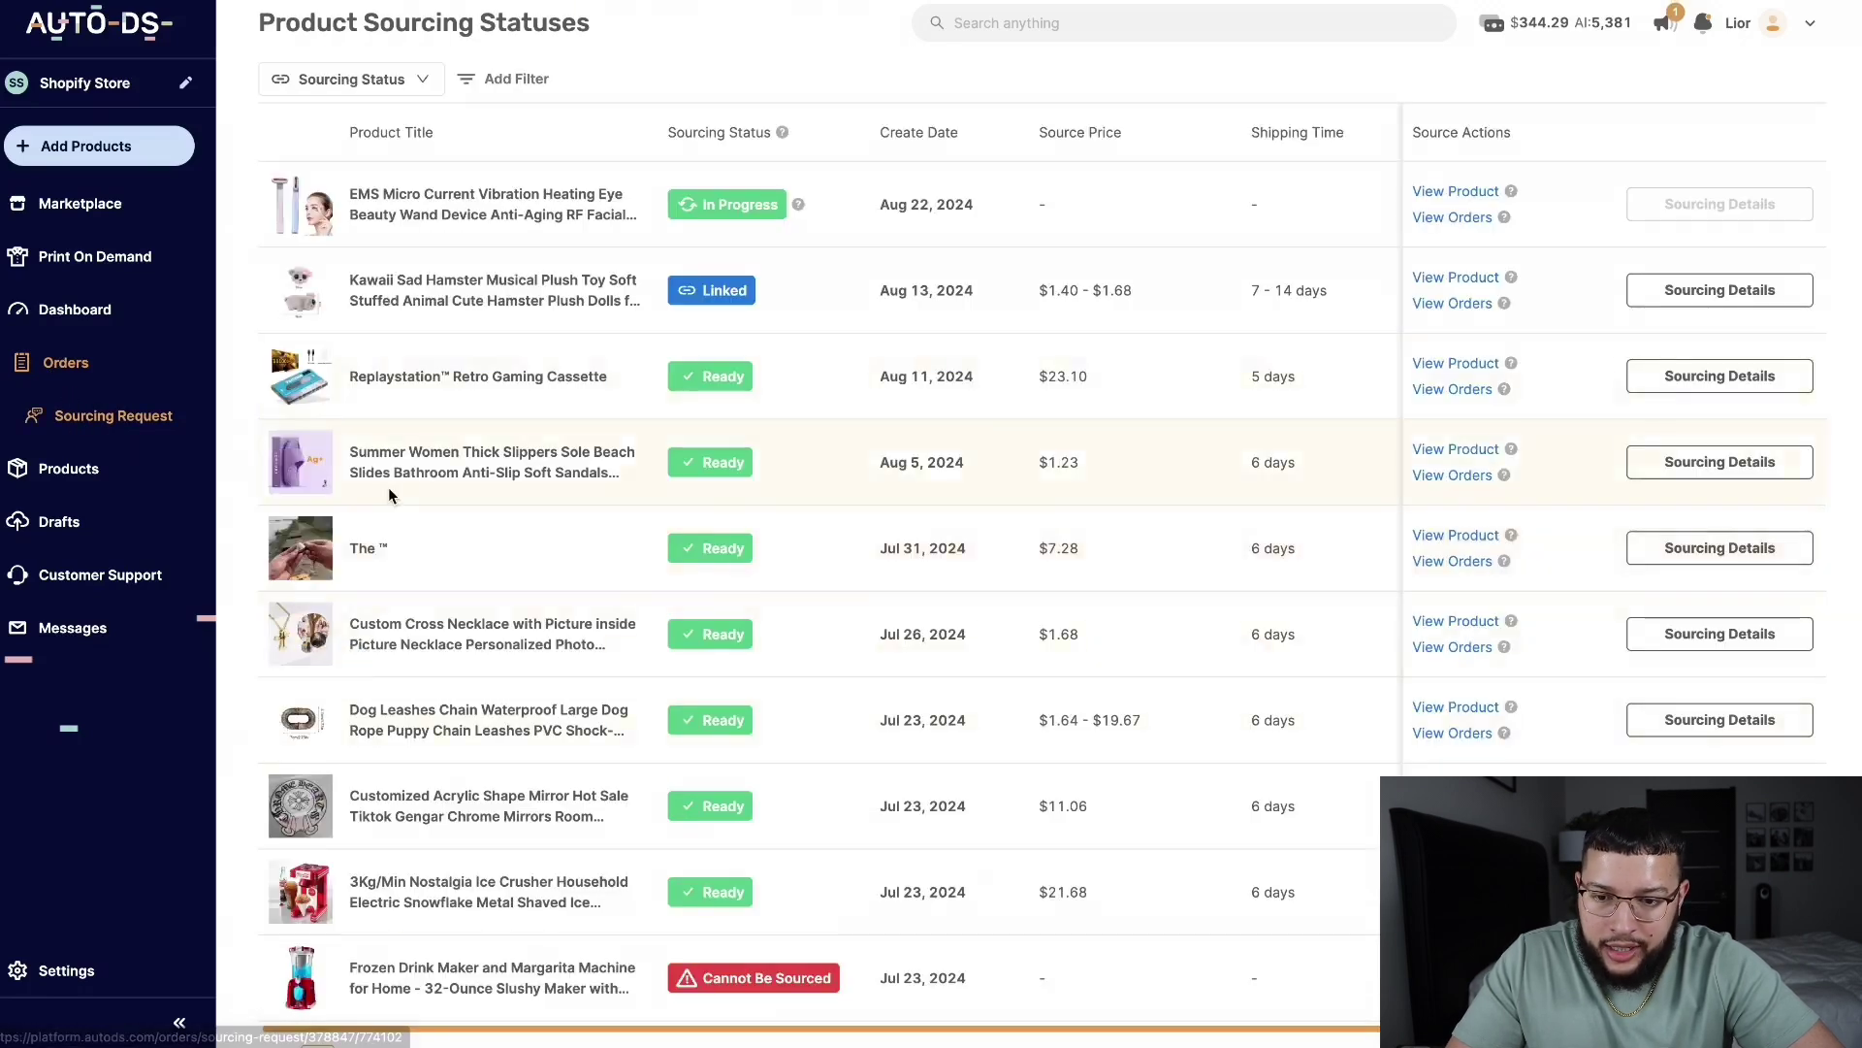
scroll(466, 465, "down", 1)
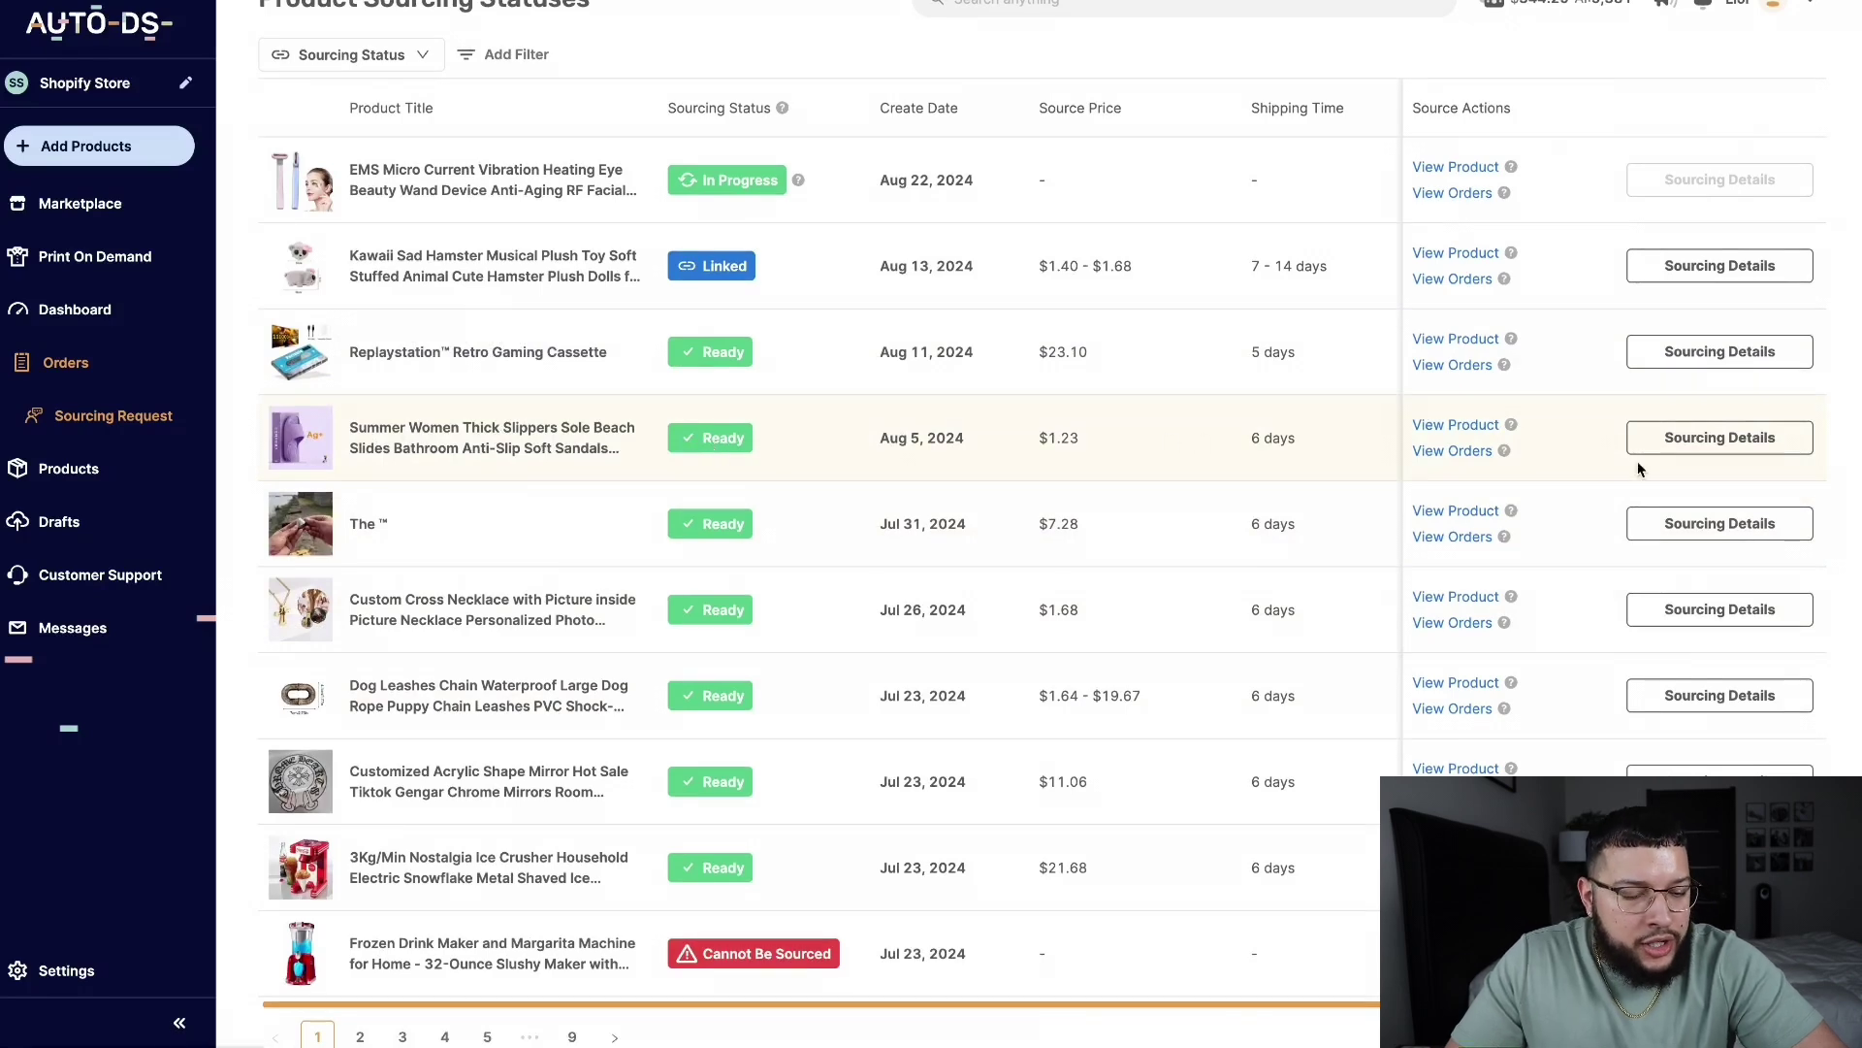
left_click(1706, 442)
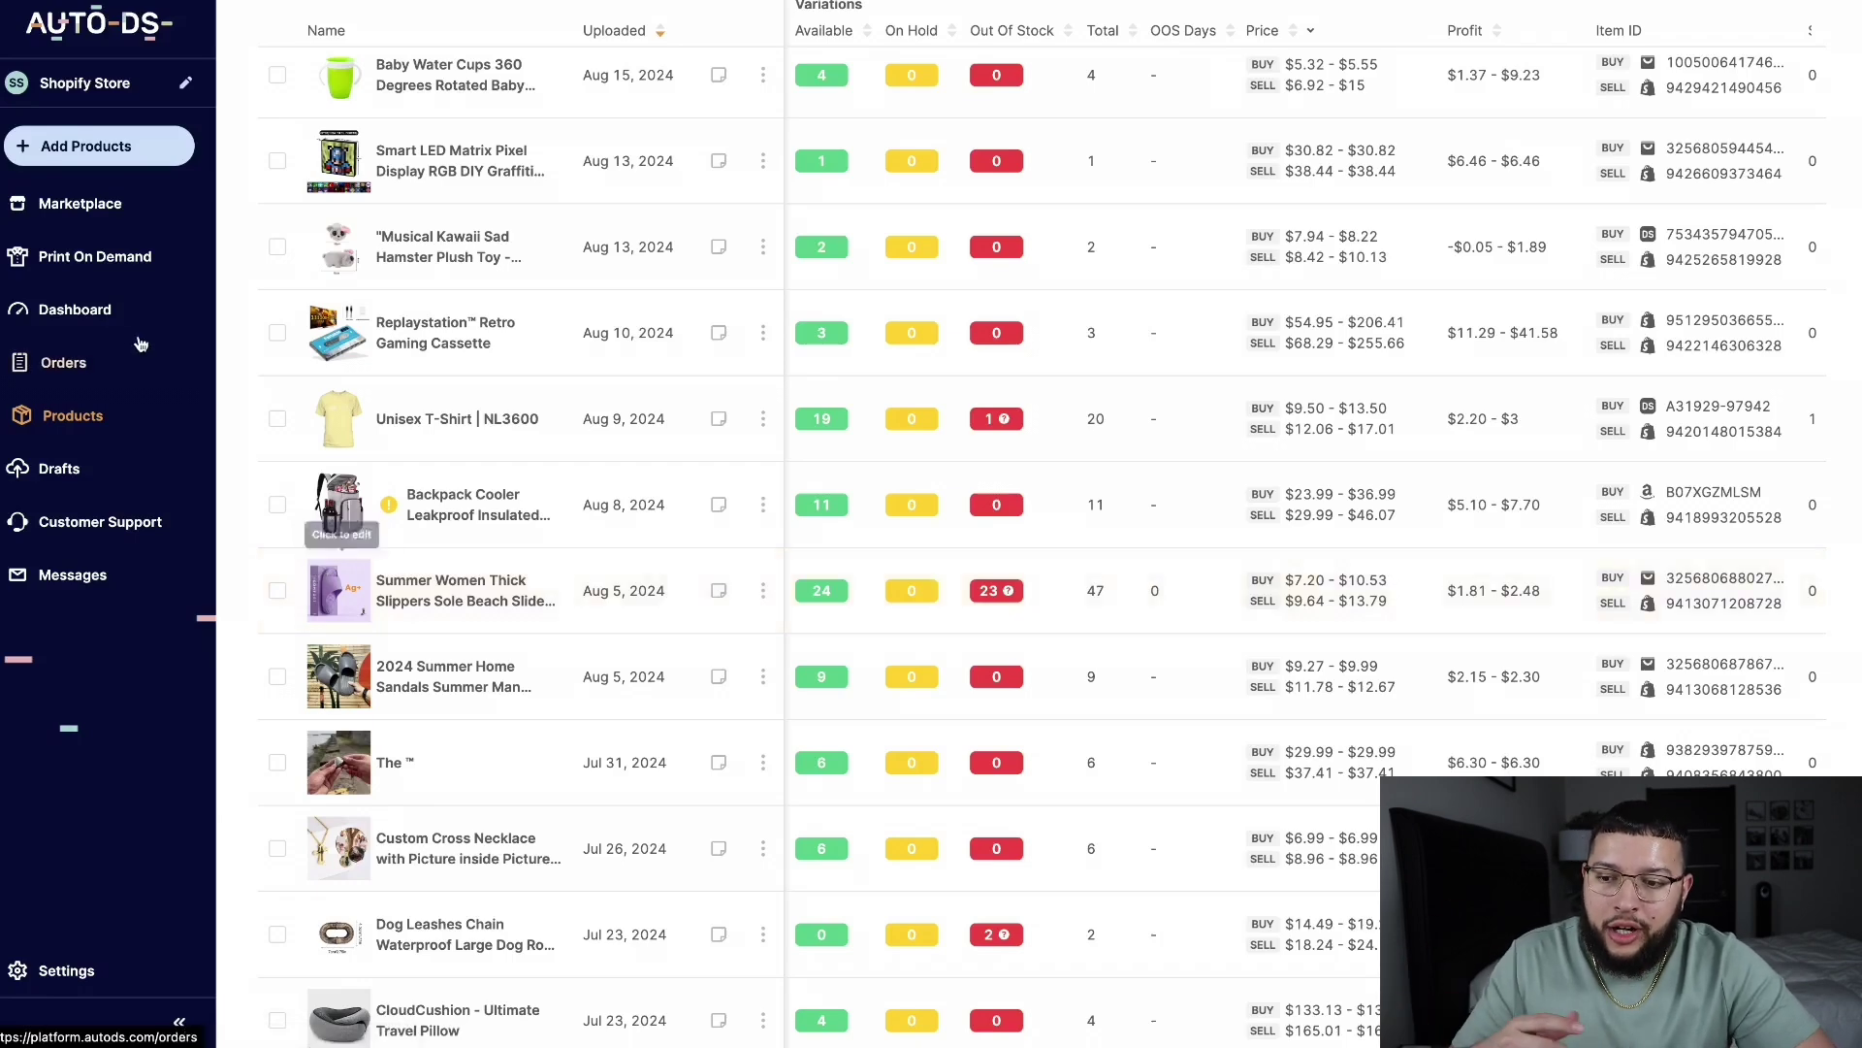
Return to the product sourcing statuses and view the Summer Women Thick Slippers product
left_click(76, 417)
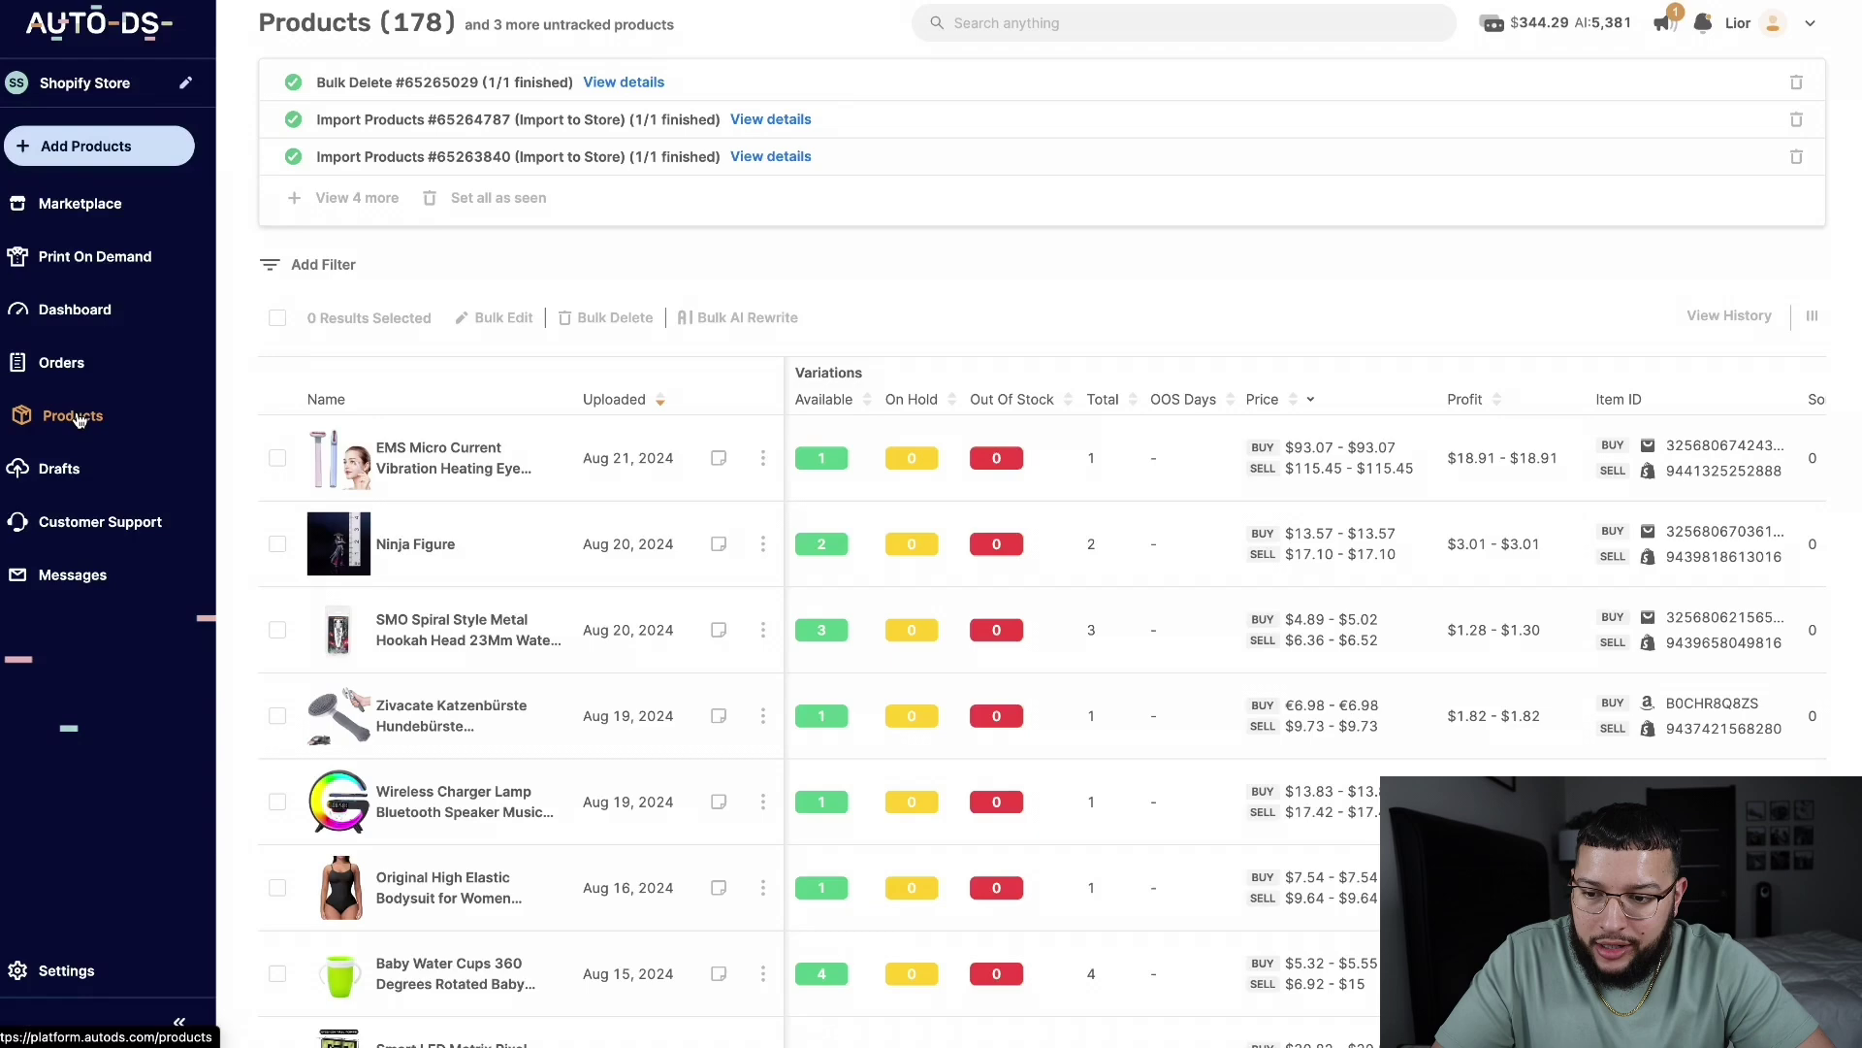
left_click(64, 363)
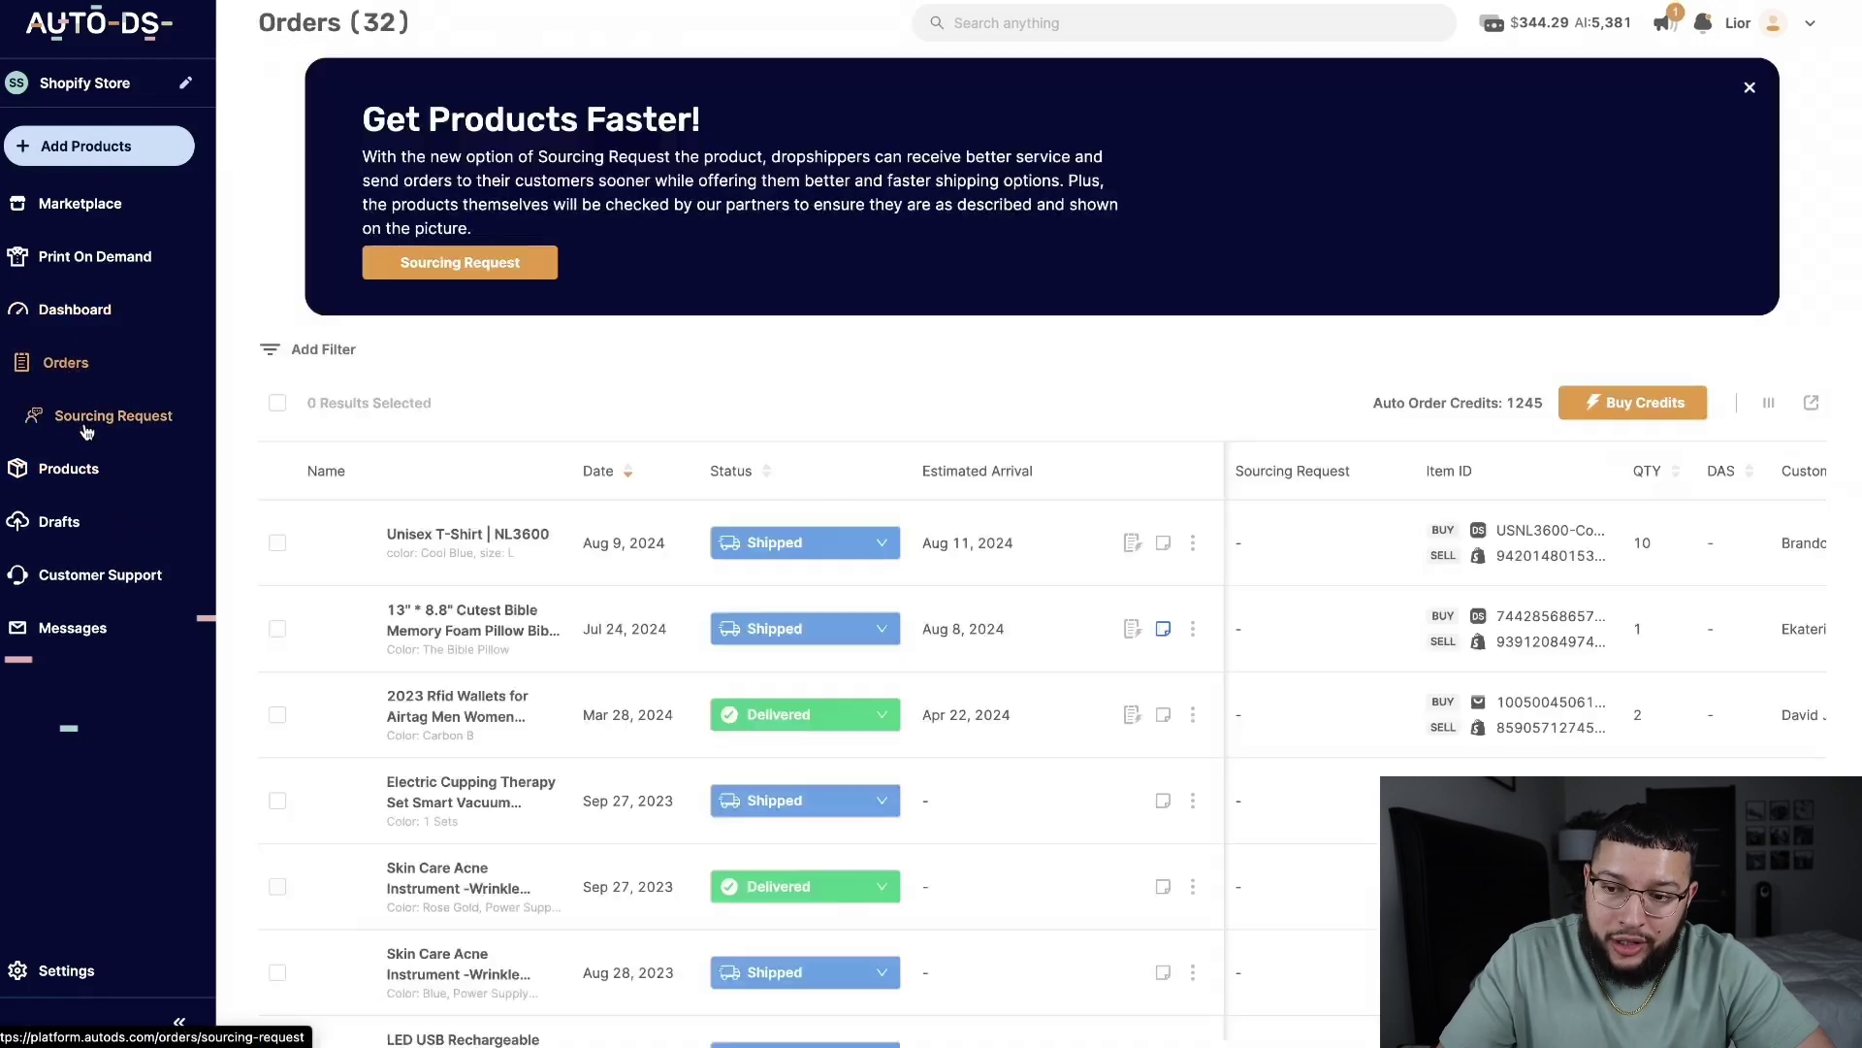
left_click(85, 427)
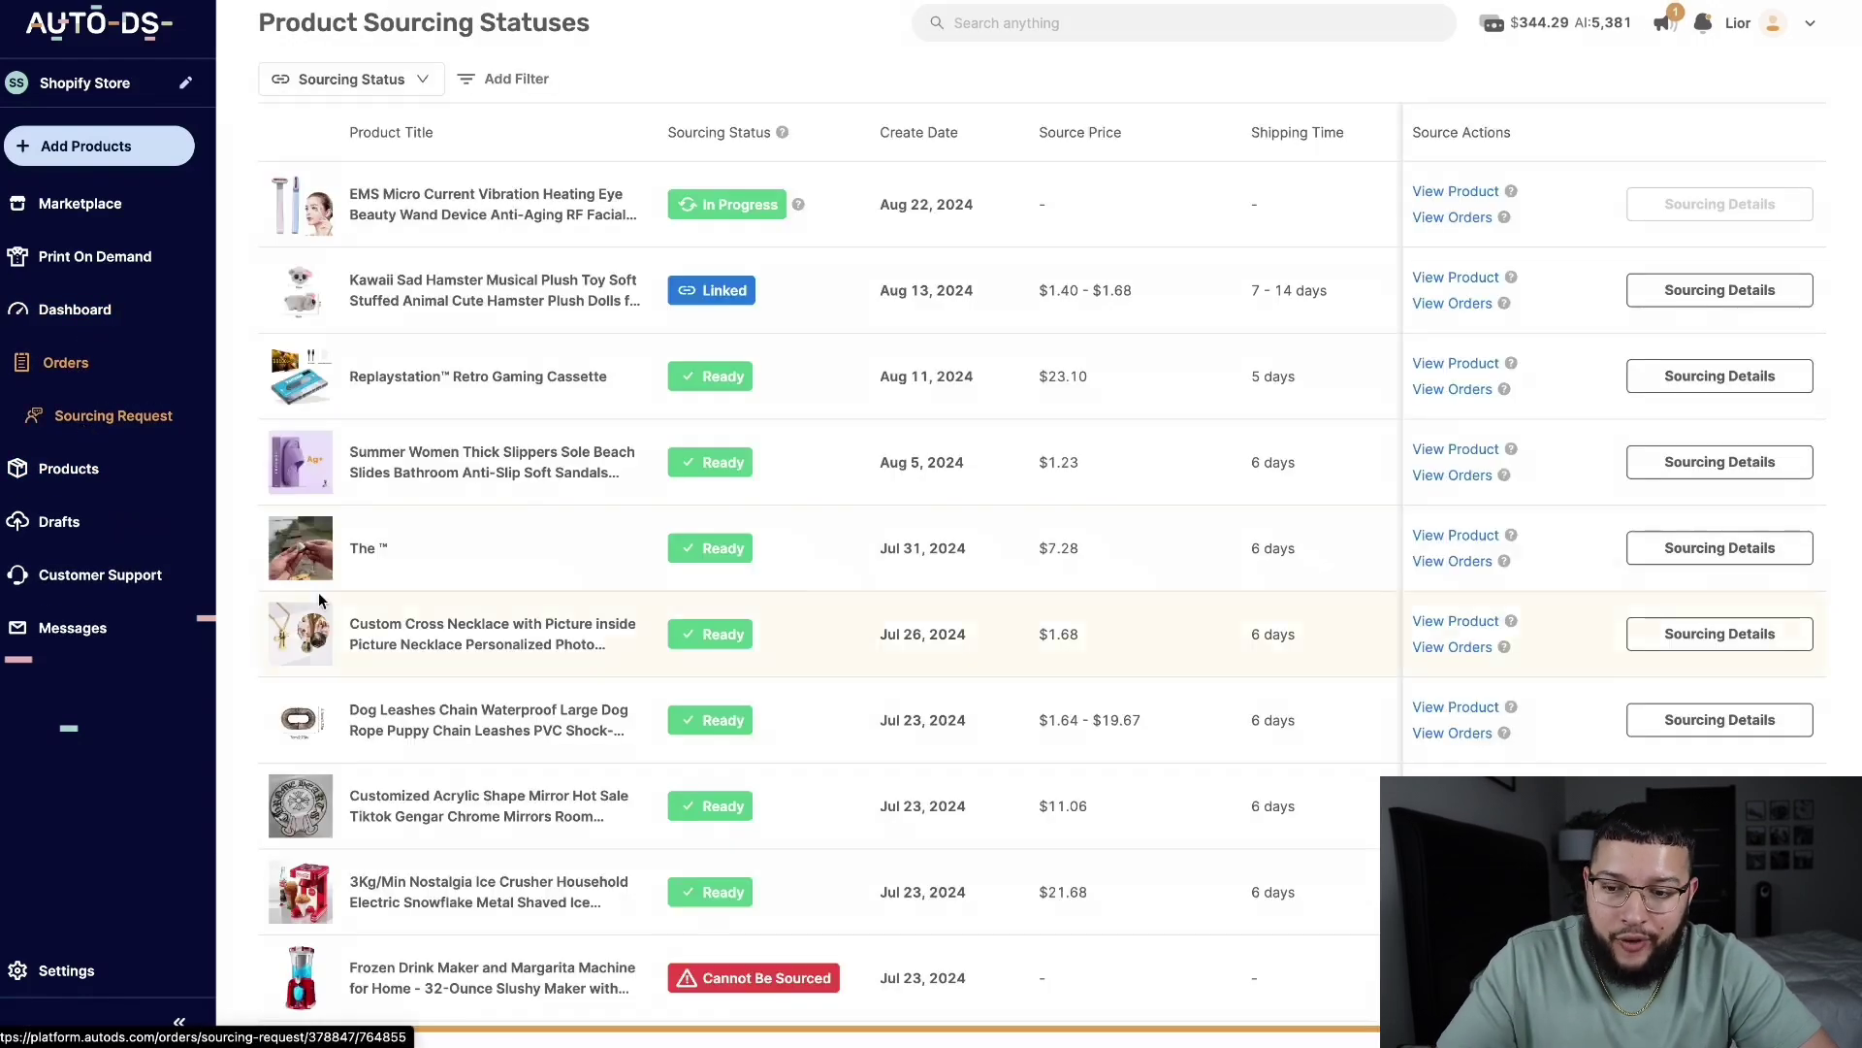
left_click(1471, 452)
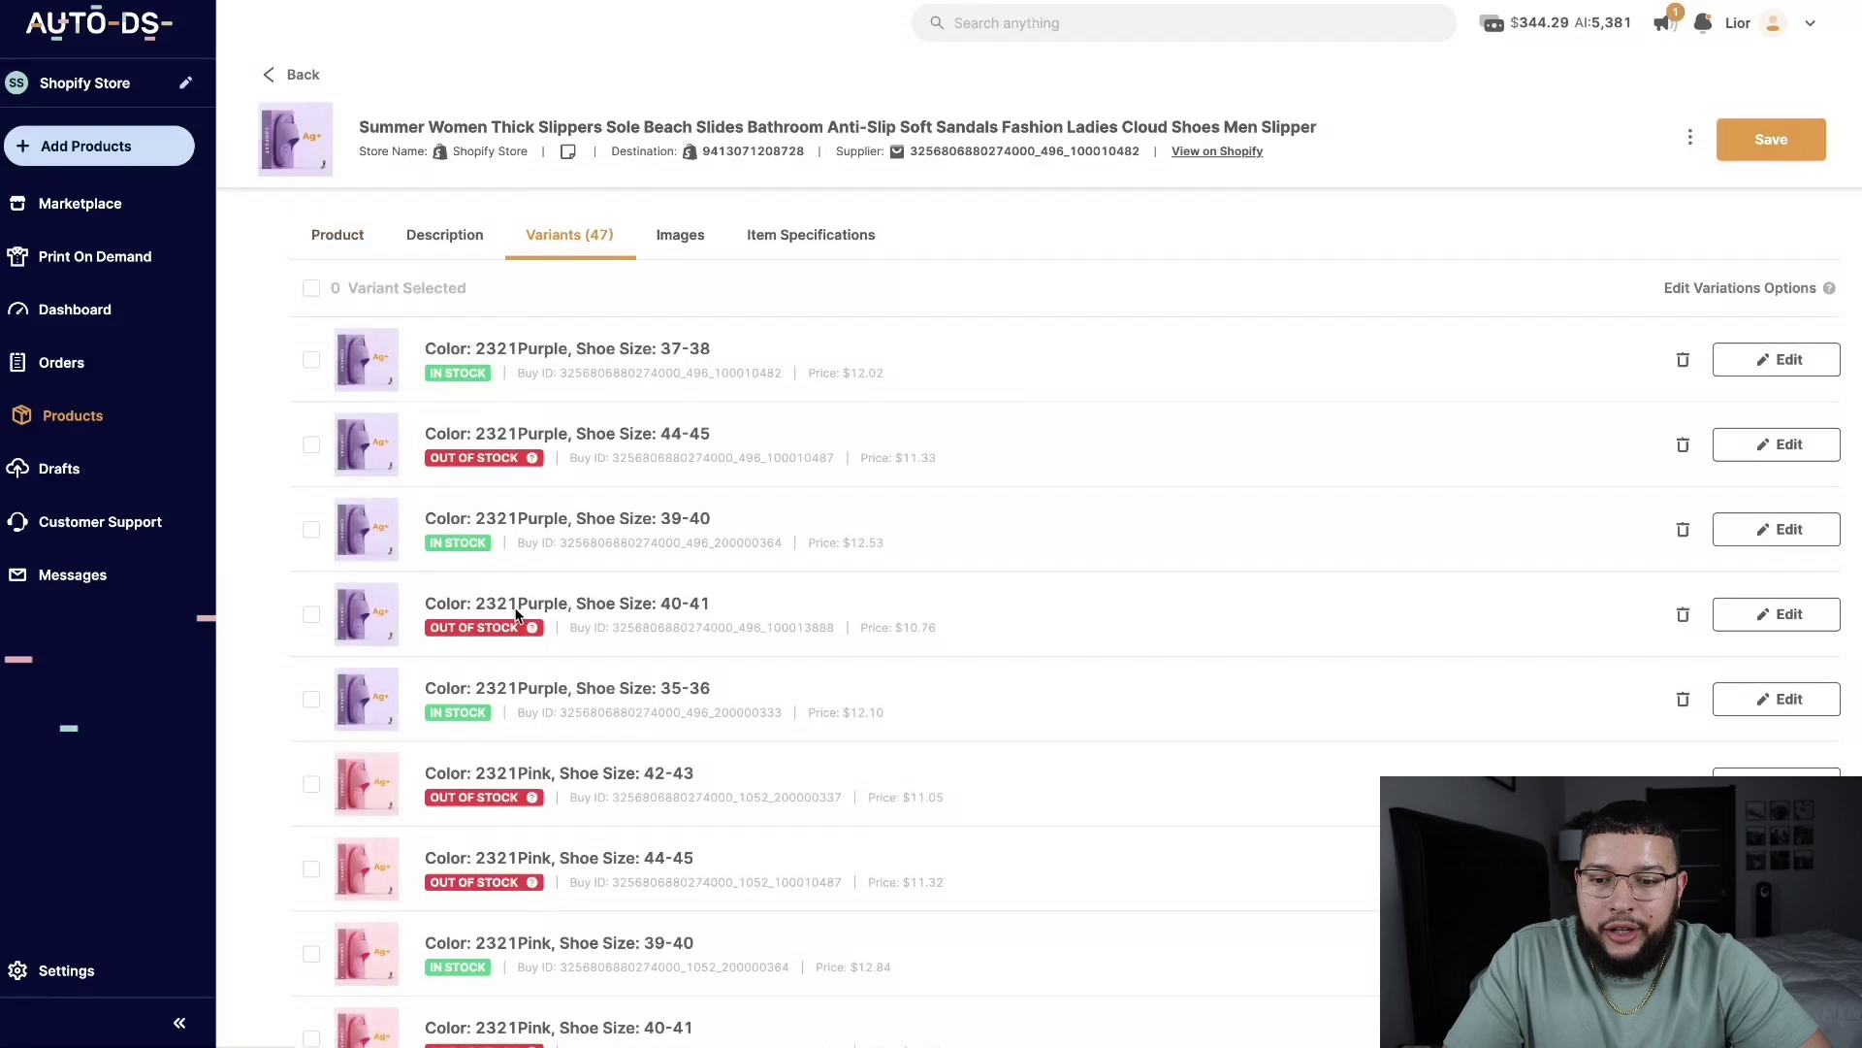
Examine the slippers' color and size variants and their stock status, and look through the product images
scroll(517, 614, "down", 4)
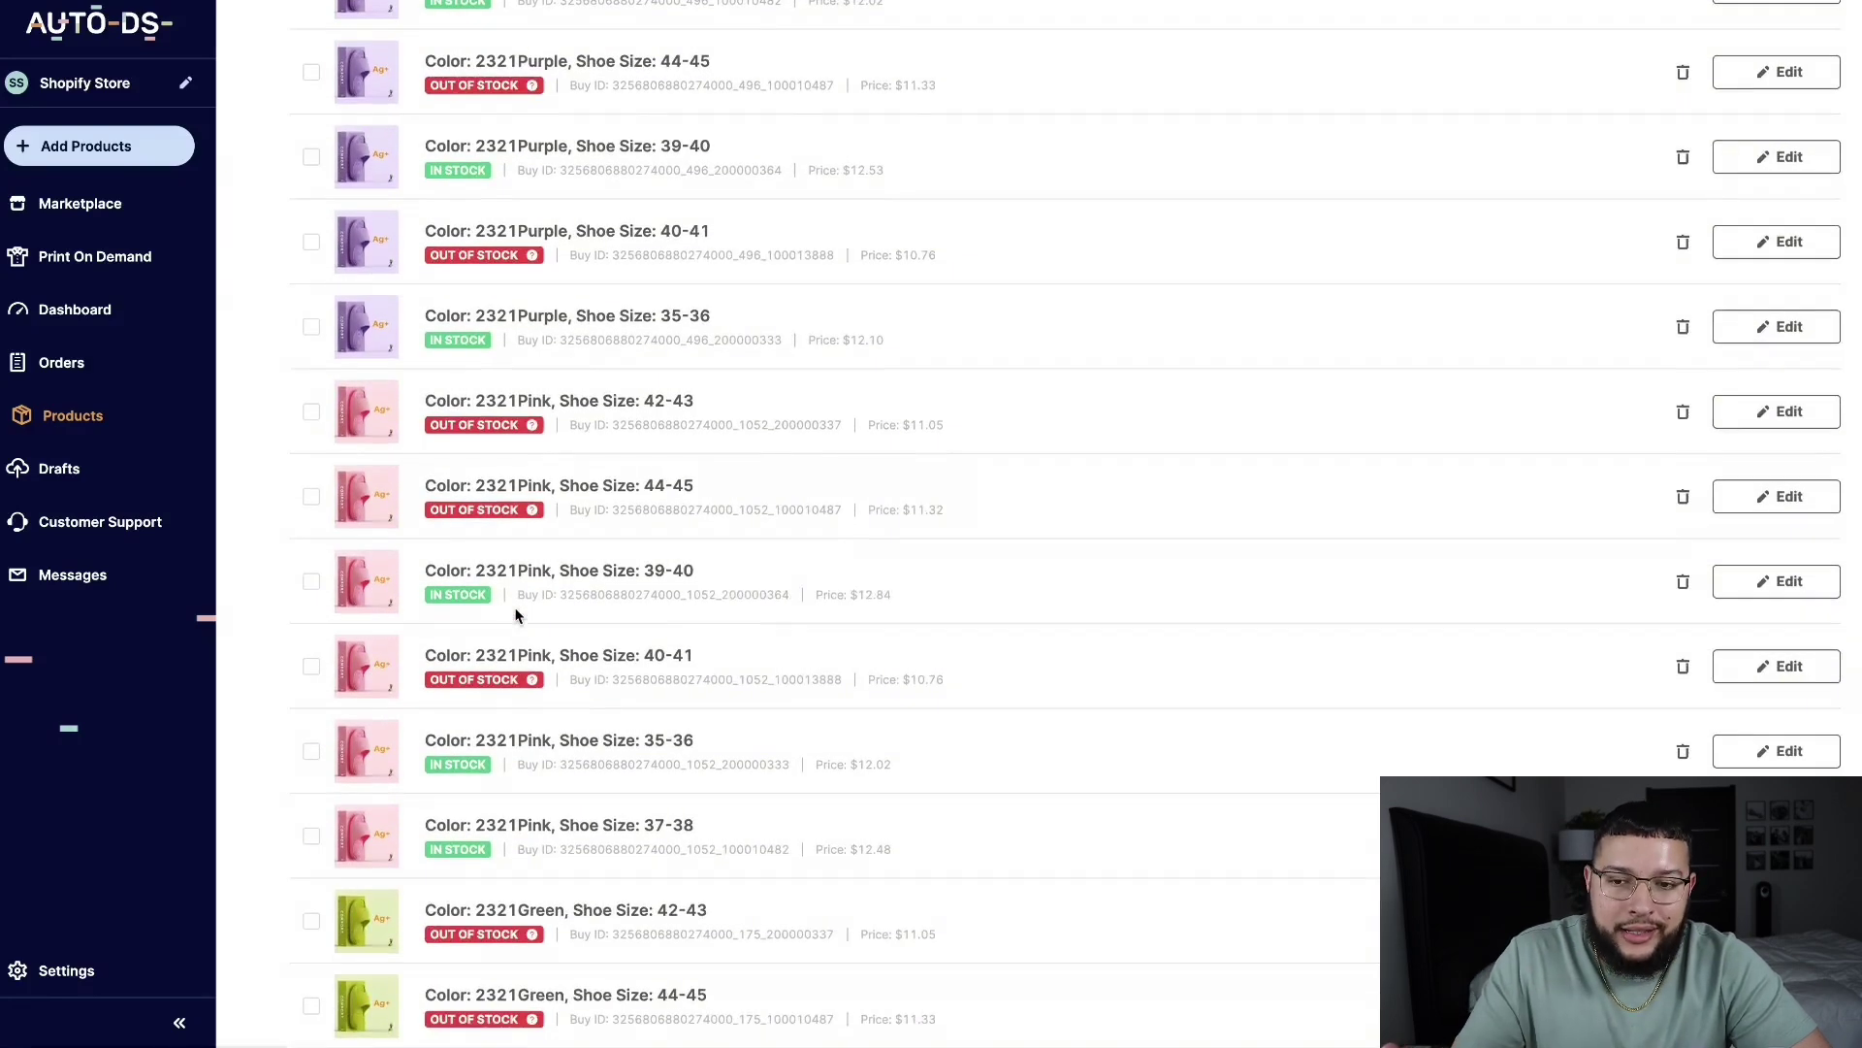
scroll(517, 614, "up", 4)
left_click(680, 234)
scroll(698, 529, "down", 3)
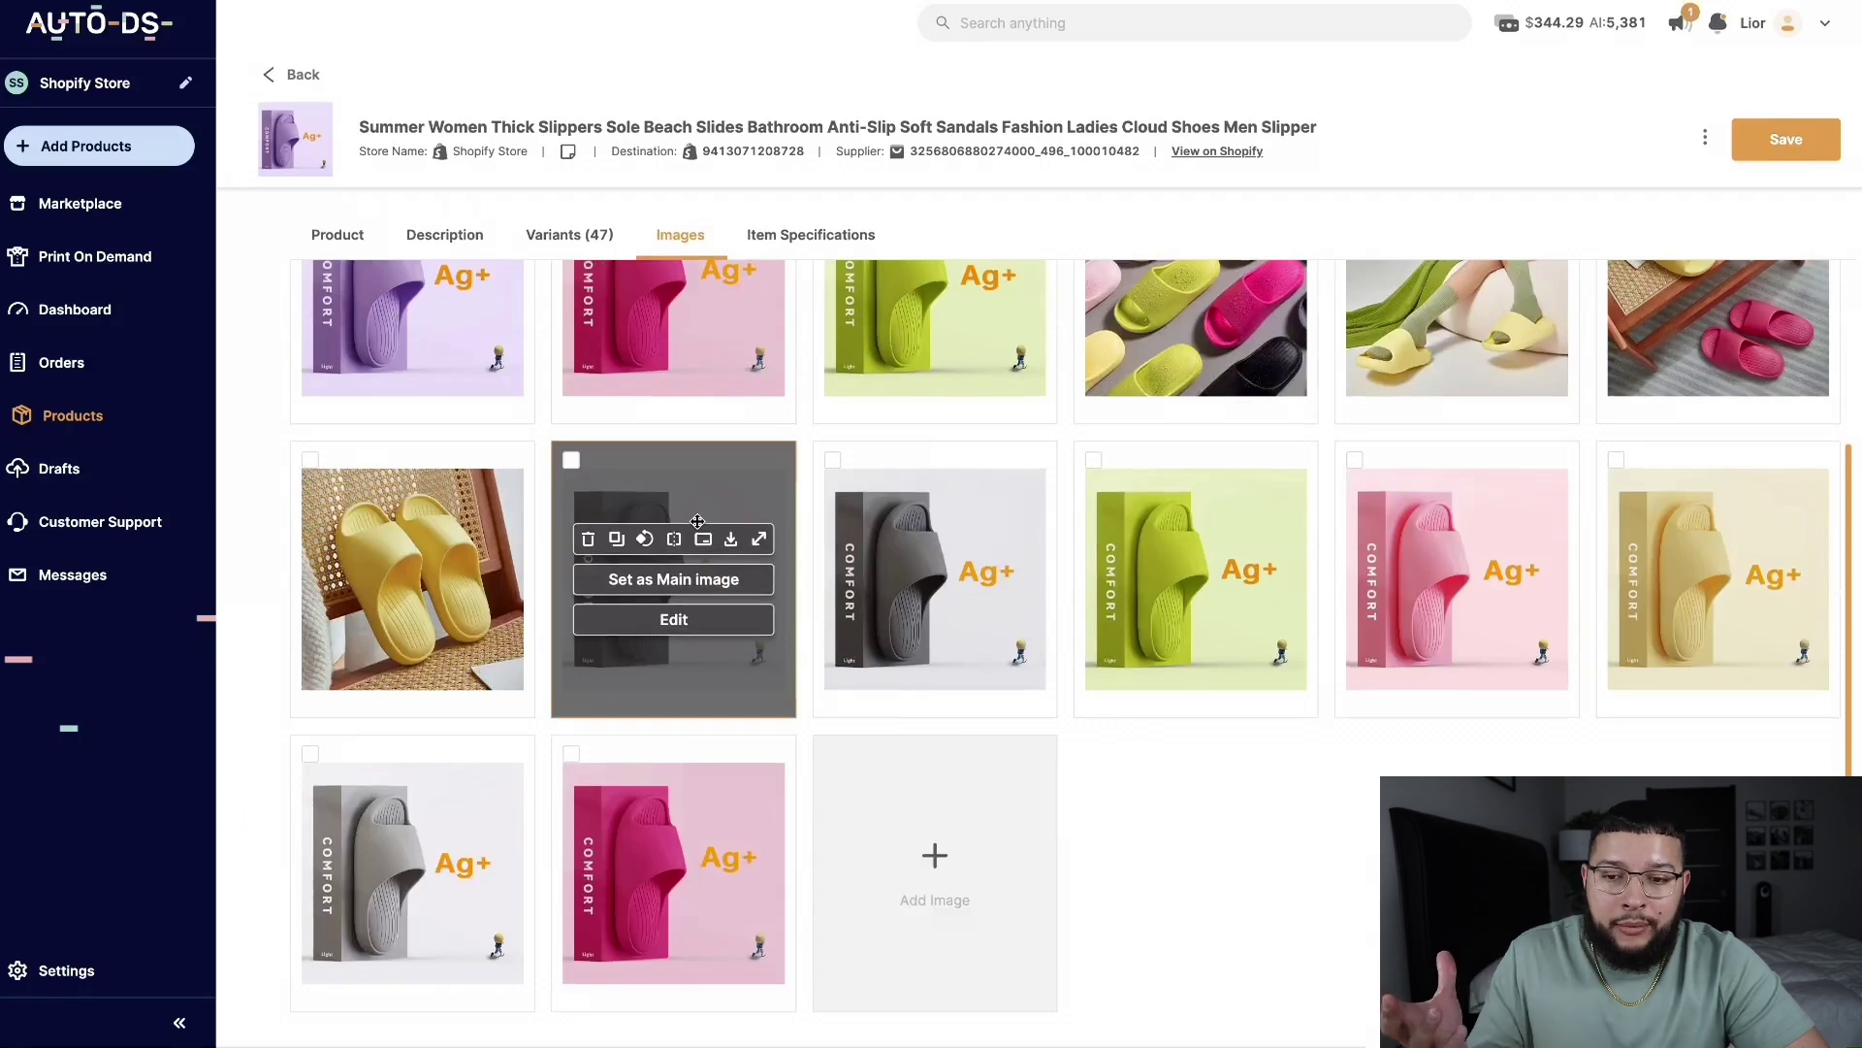
View the slippers product's description and look through its size notes and color pictures
left_click(445, 234)
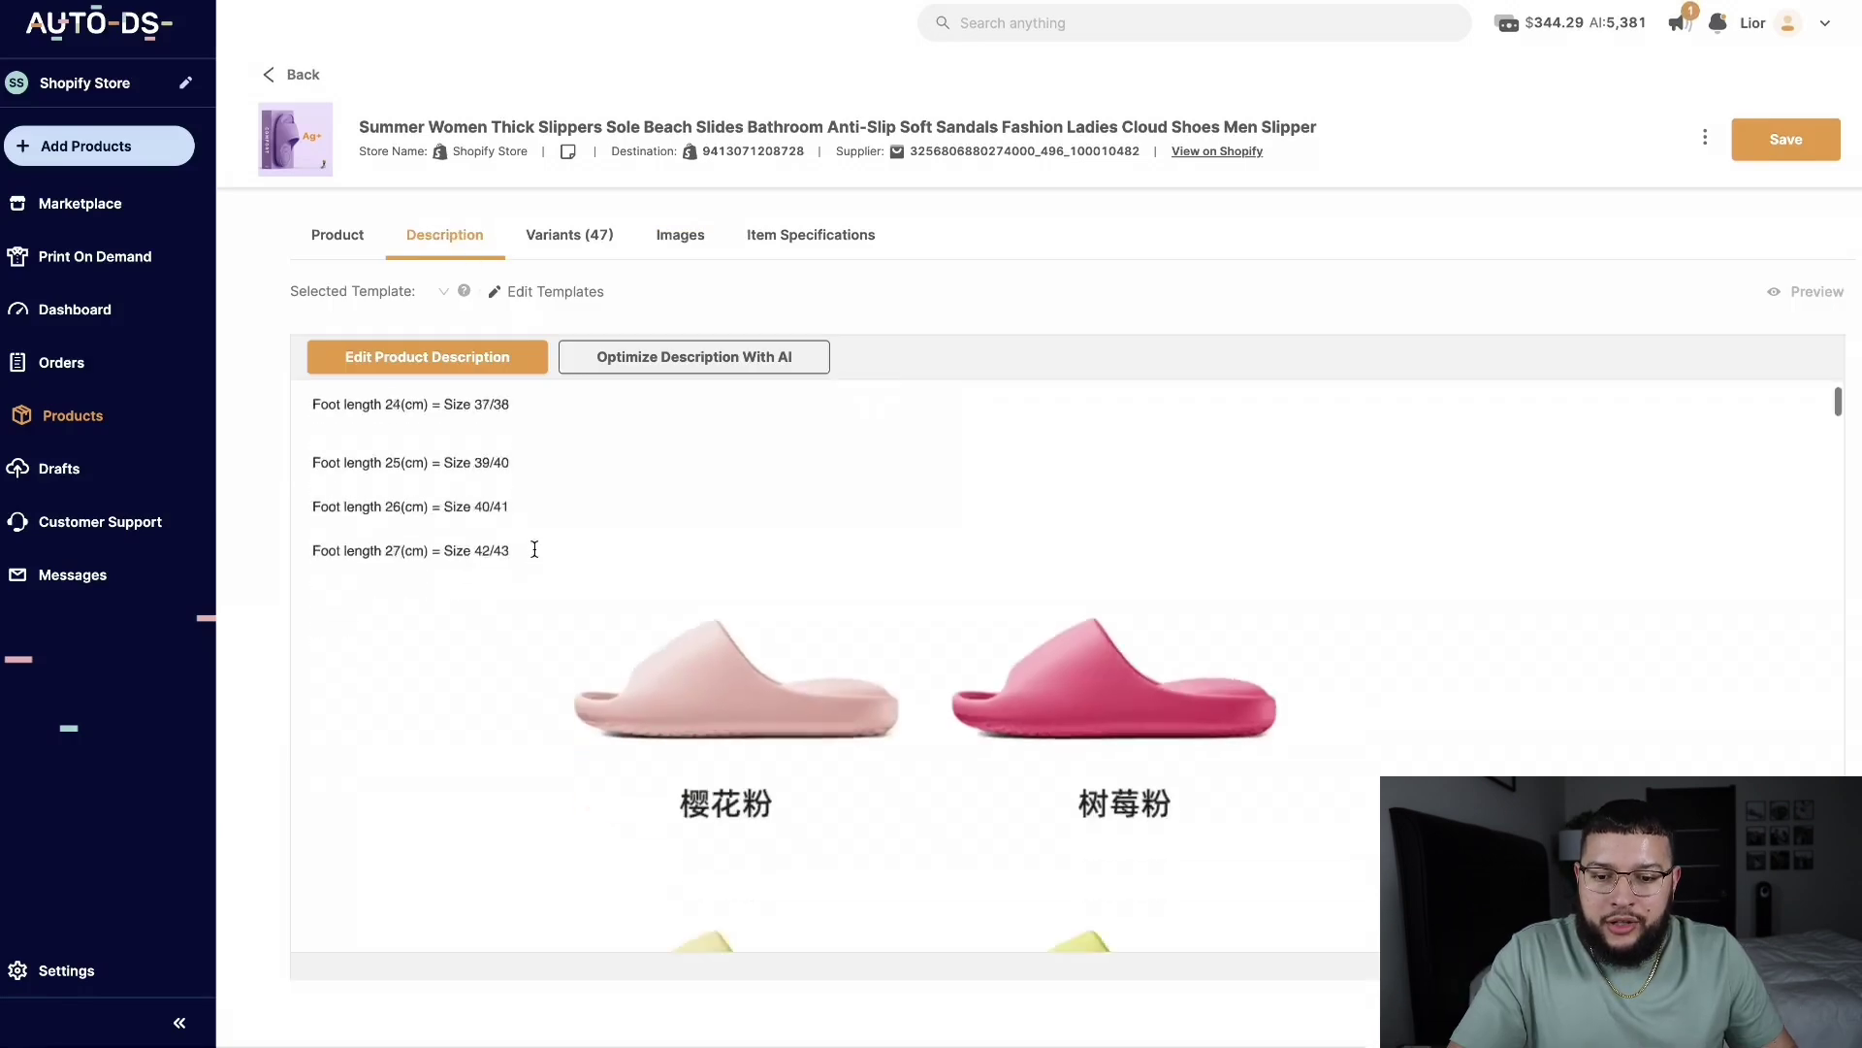
scroll(534, 549, "down", 15)
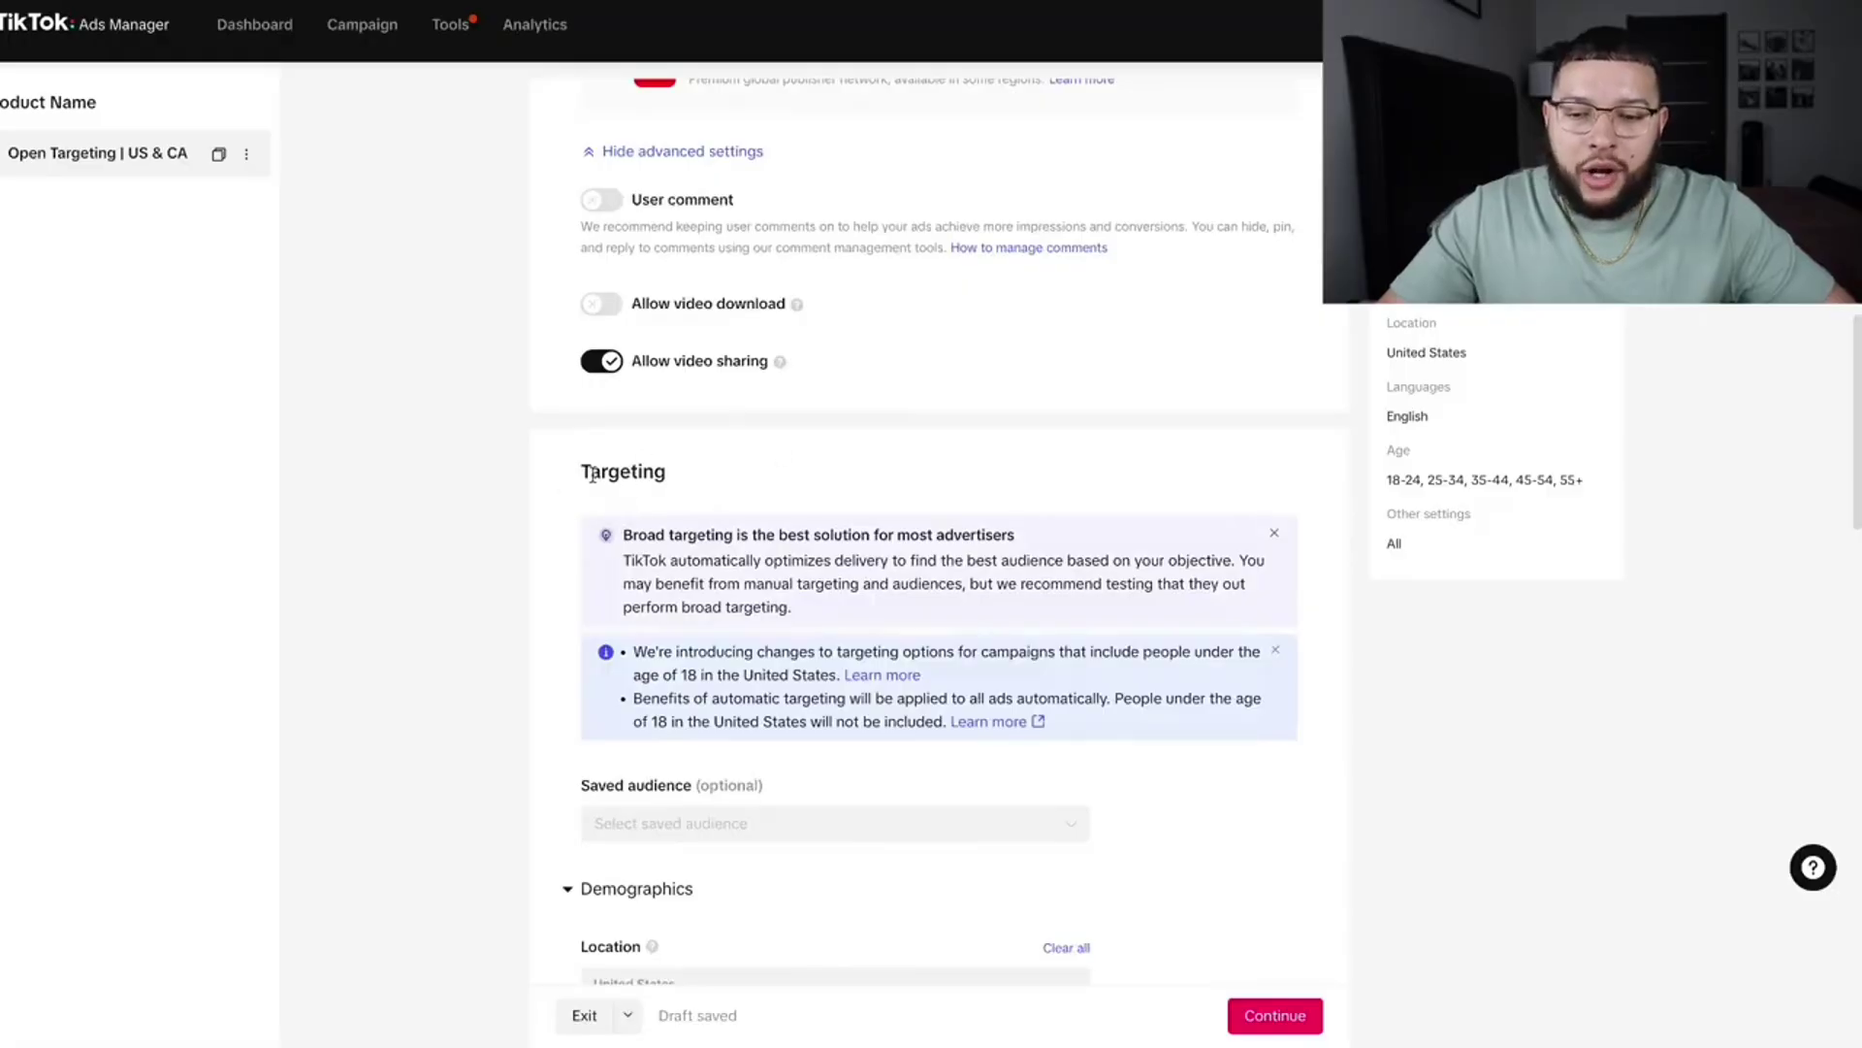
In TikTok Ads Manager, add Canada to the ad group's targeting locations alongside the United States
scroll(540, 488, "down", 5)
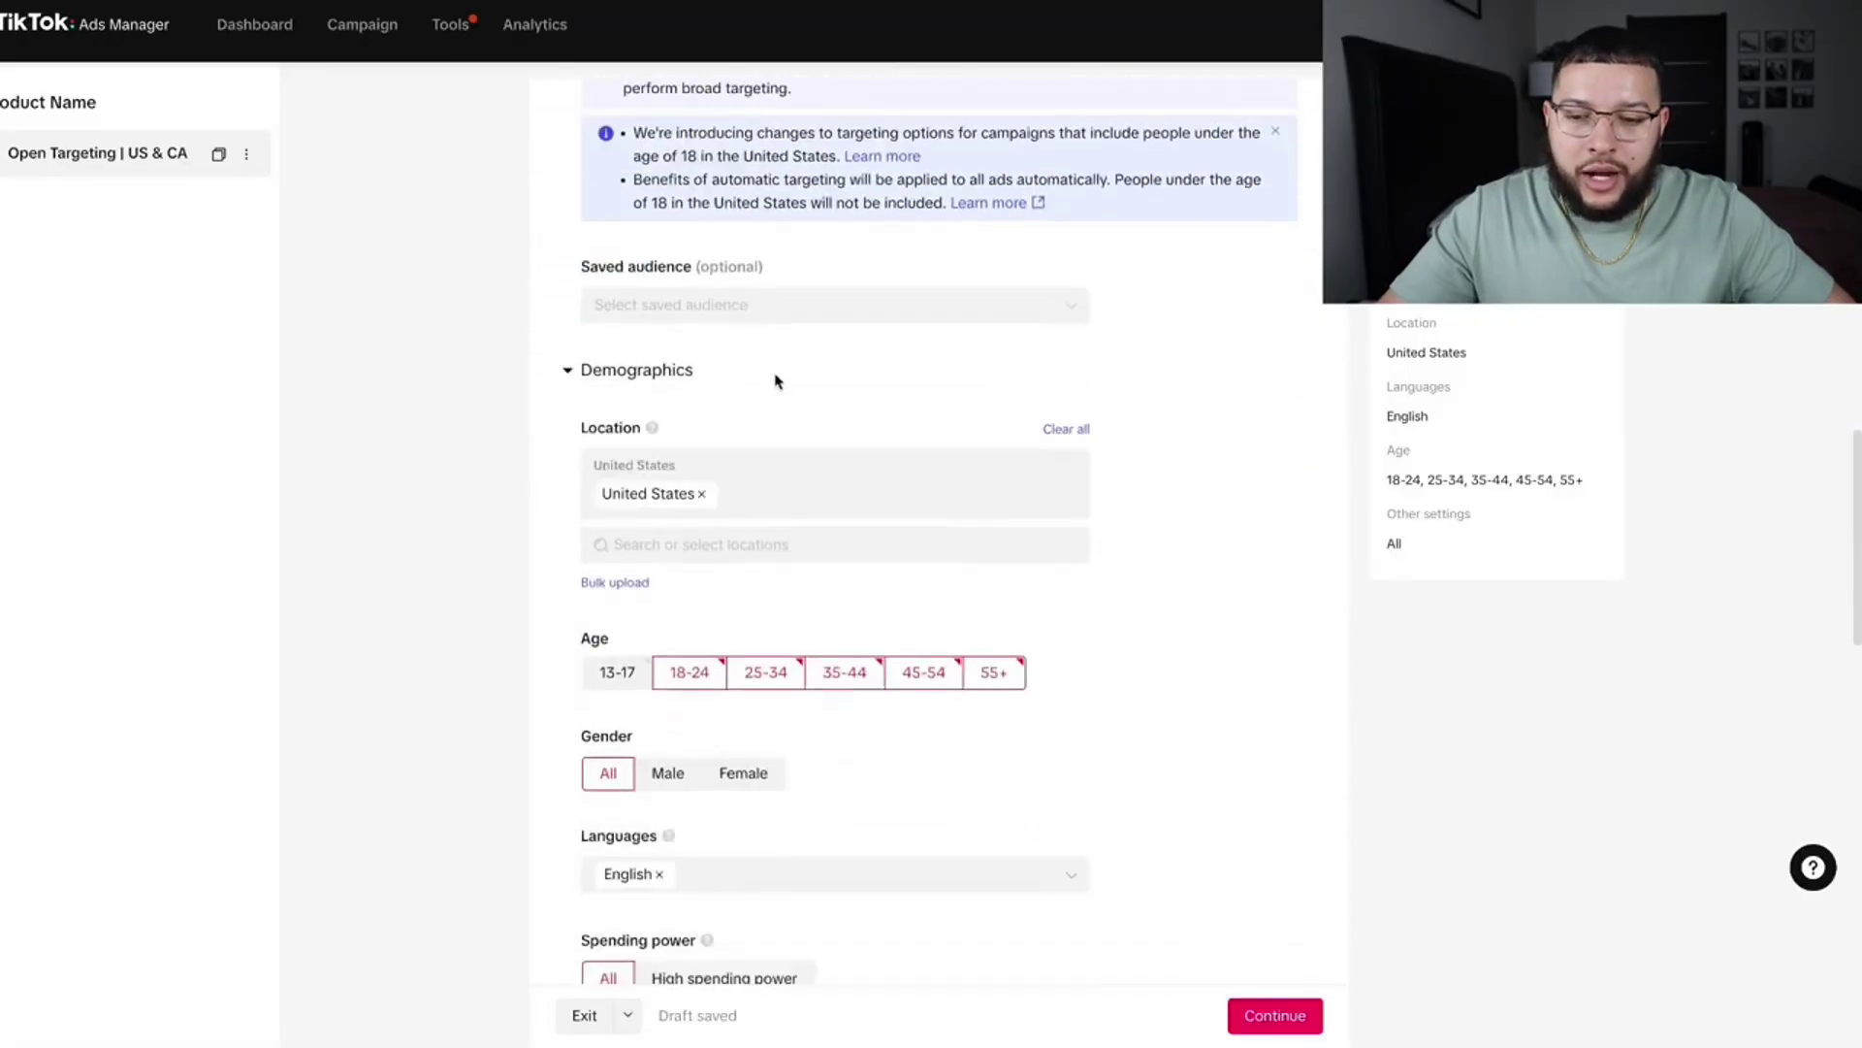
left_click(665, 557)
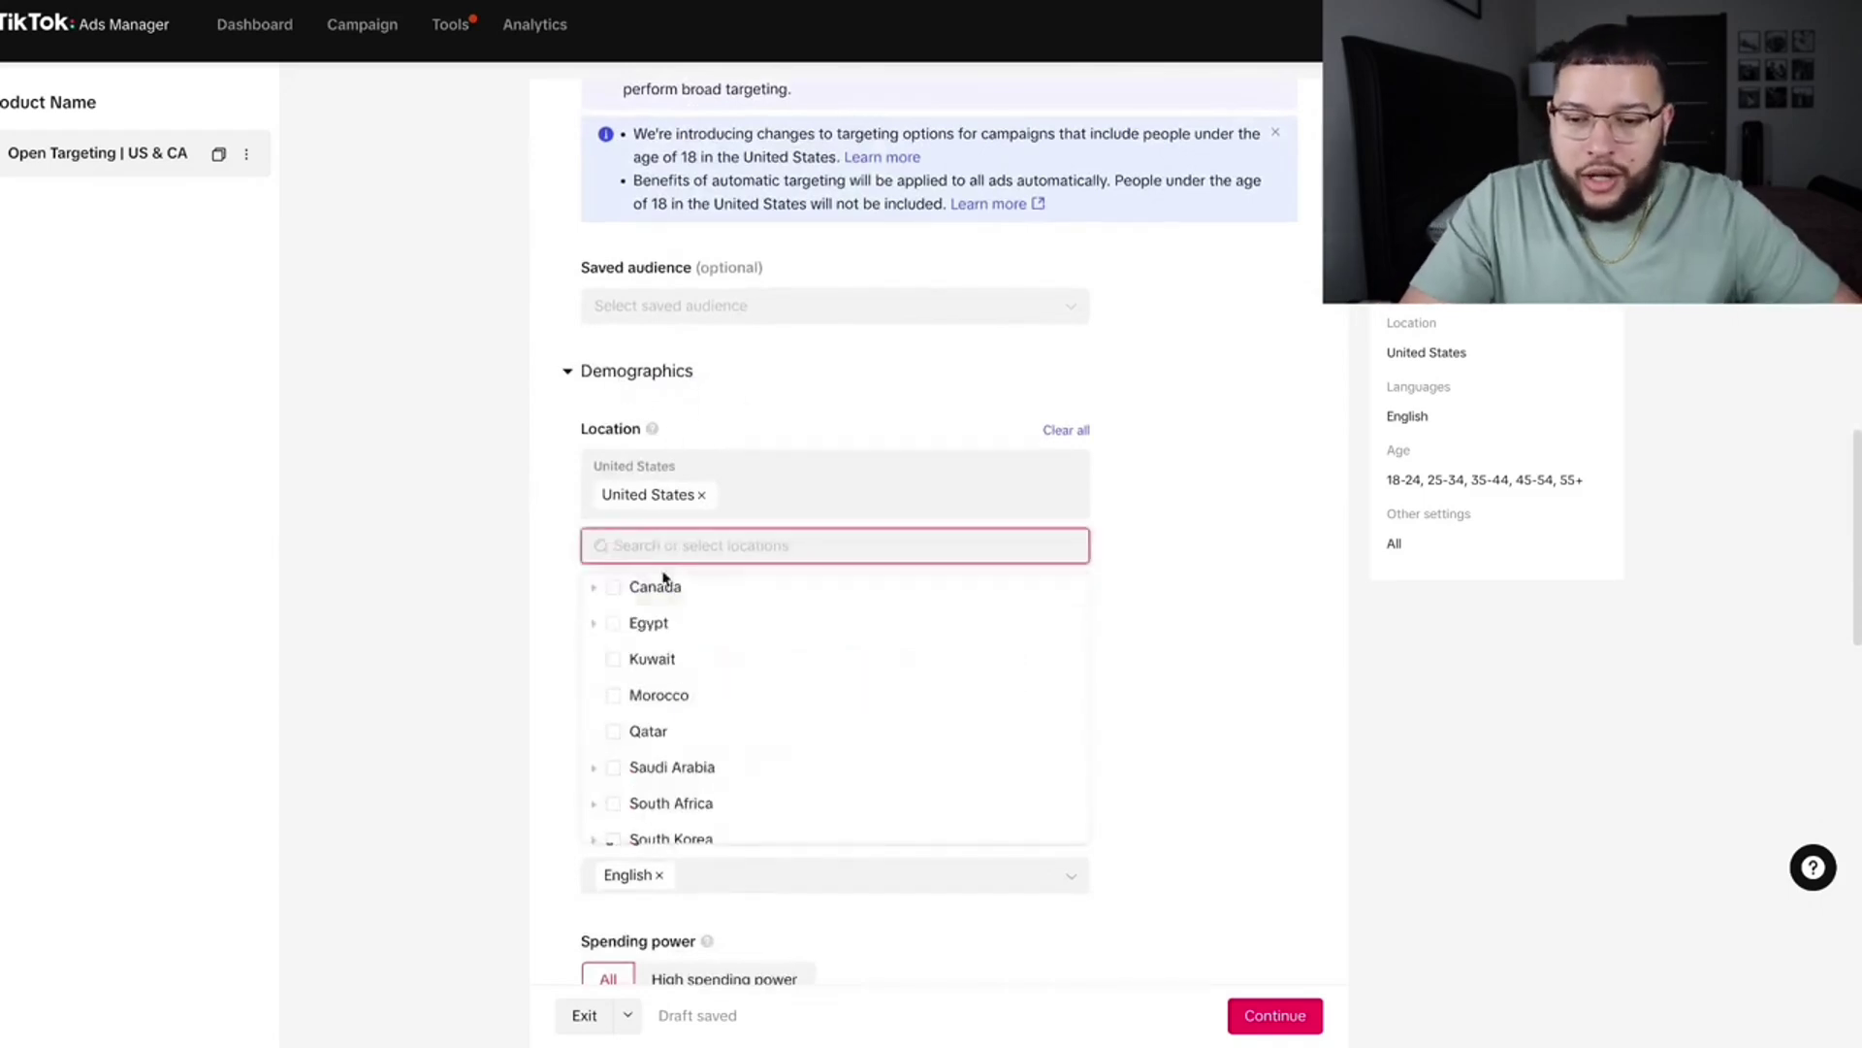
left_click(614, 589)
left_click(475, 581)
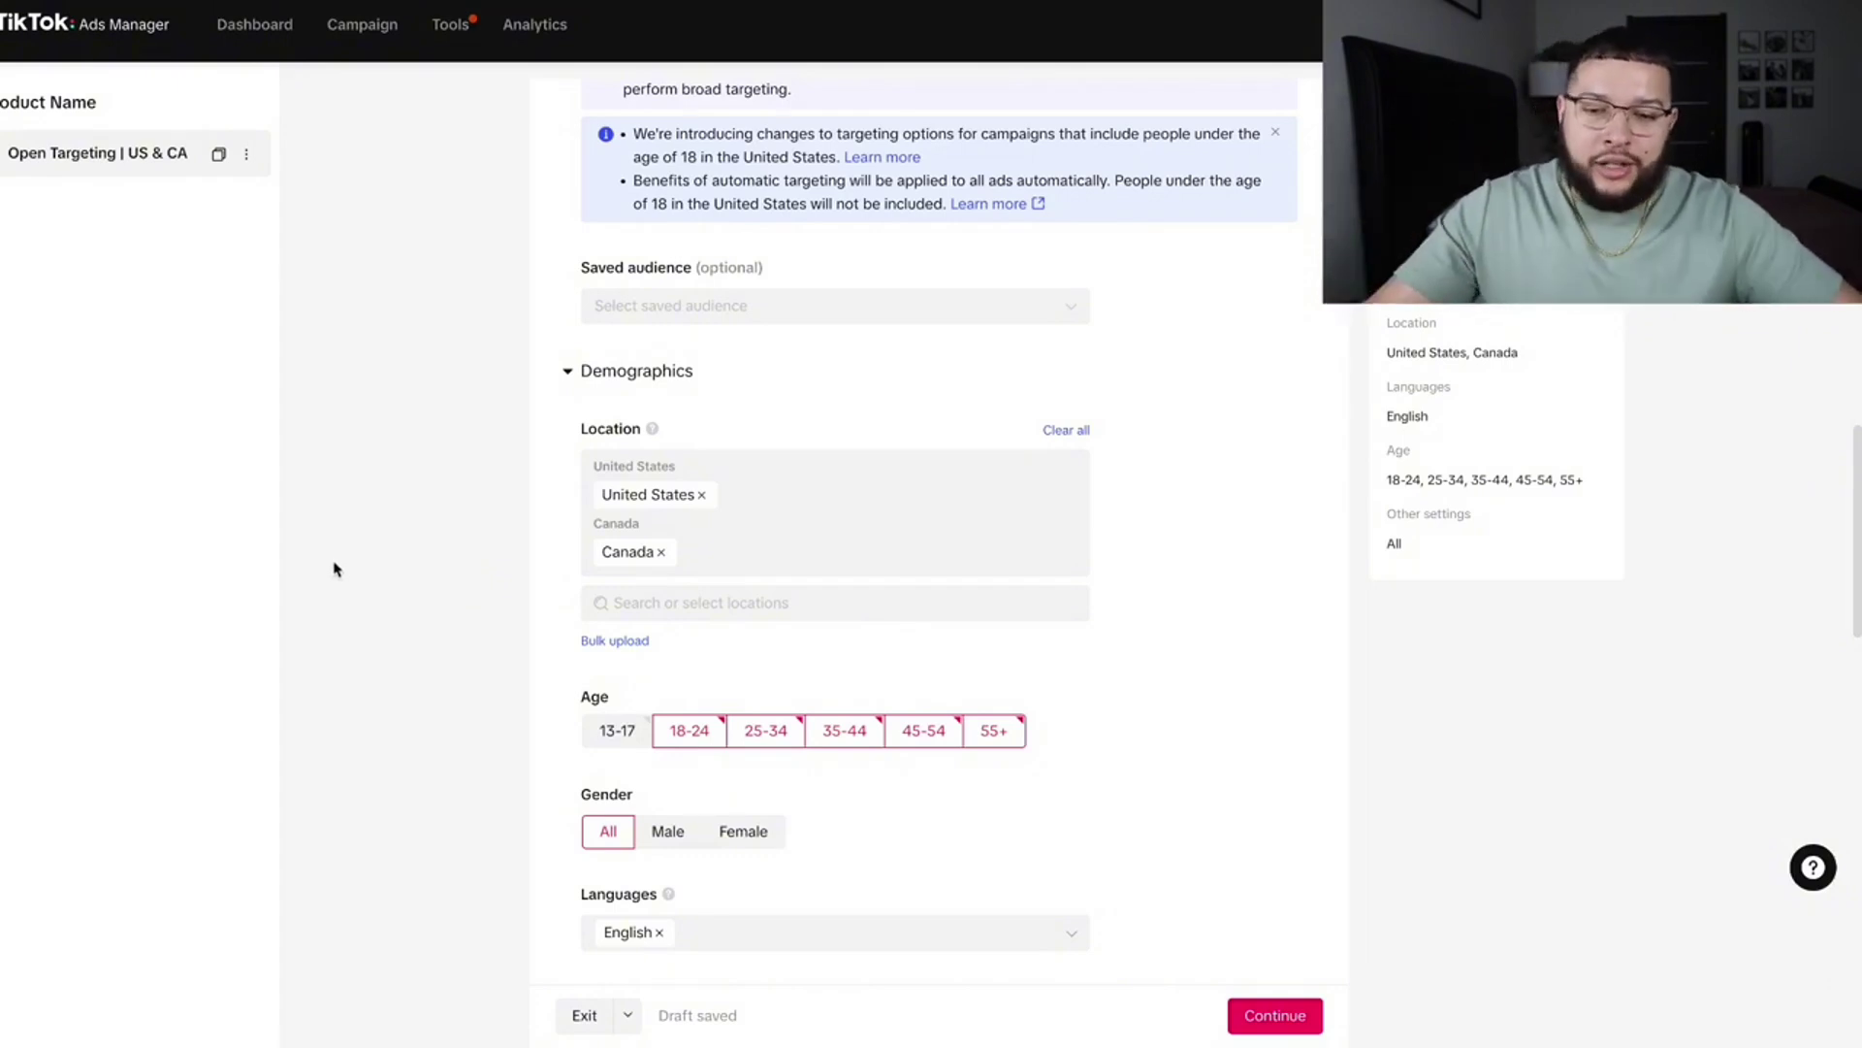
Review the ad group's demographic and audience settings, and browse the Pets subcategories among the interests without selecting any
scroll(585, 602, "down", 3)
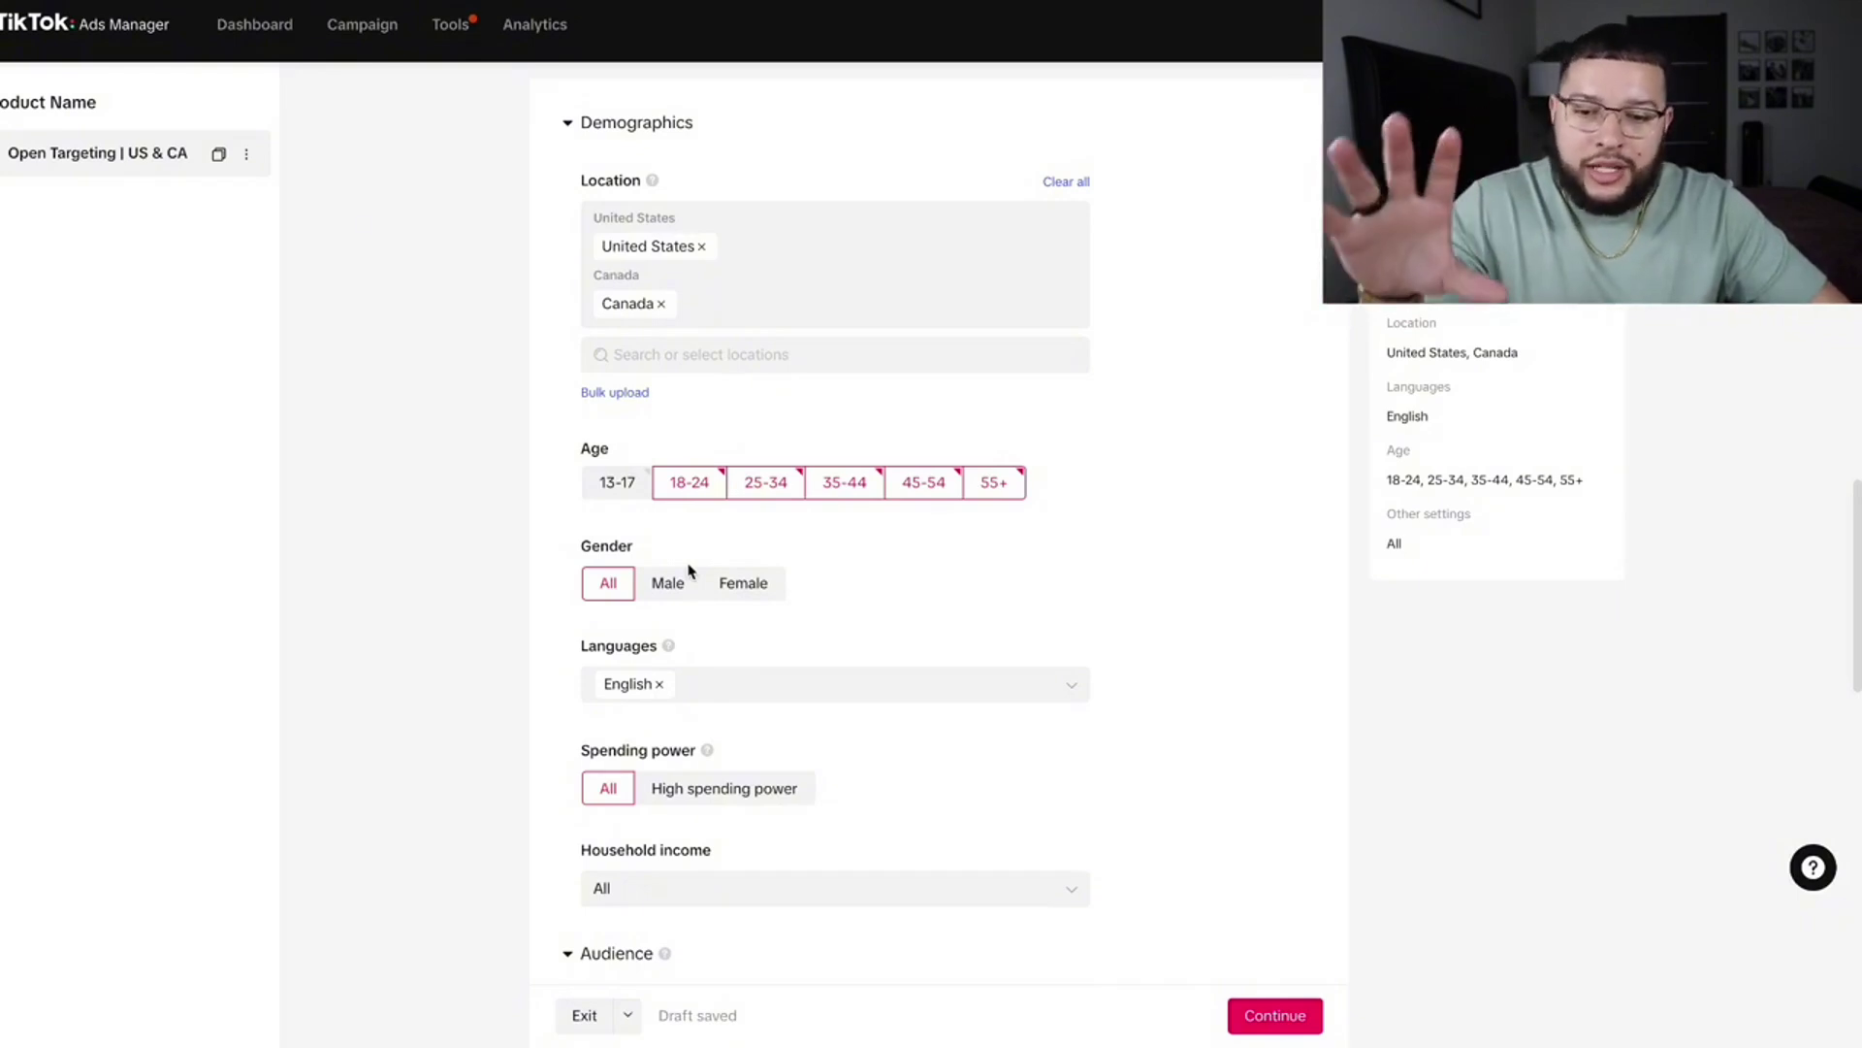
scroll(637, 586, "down", 2)
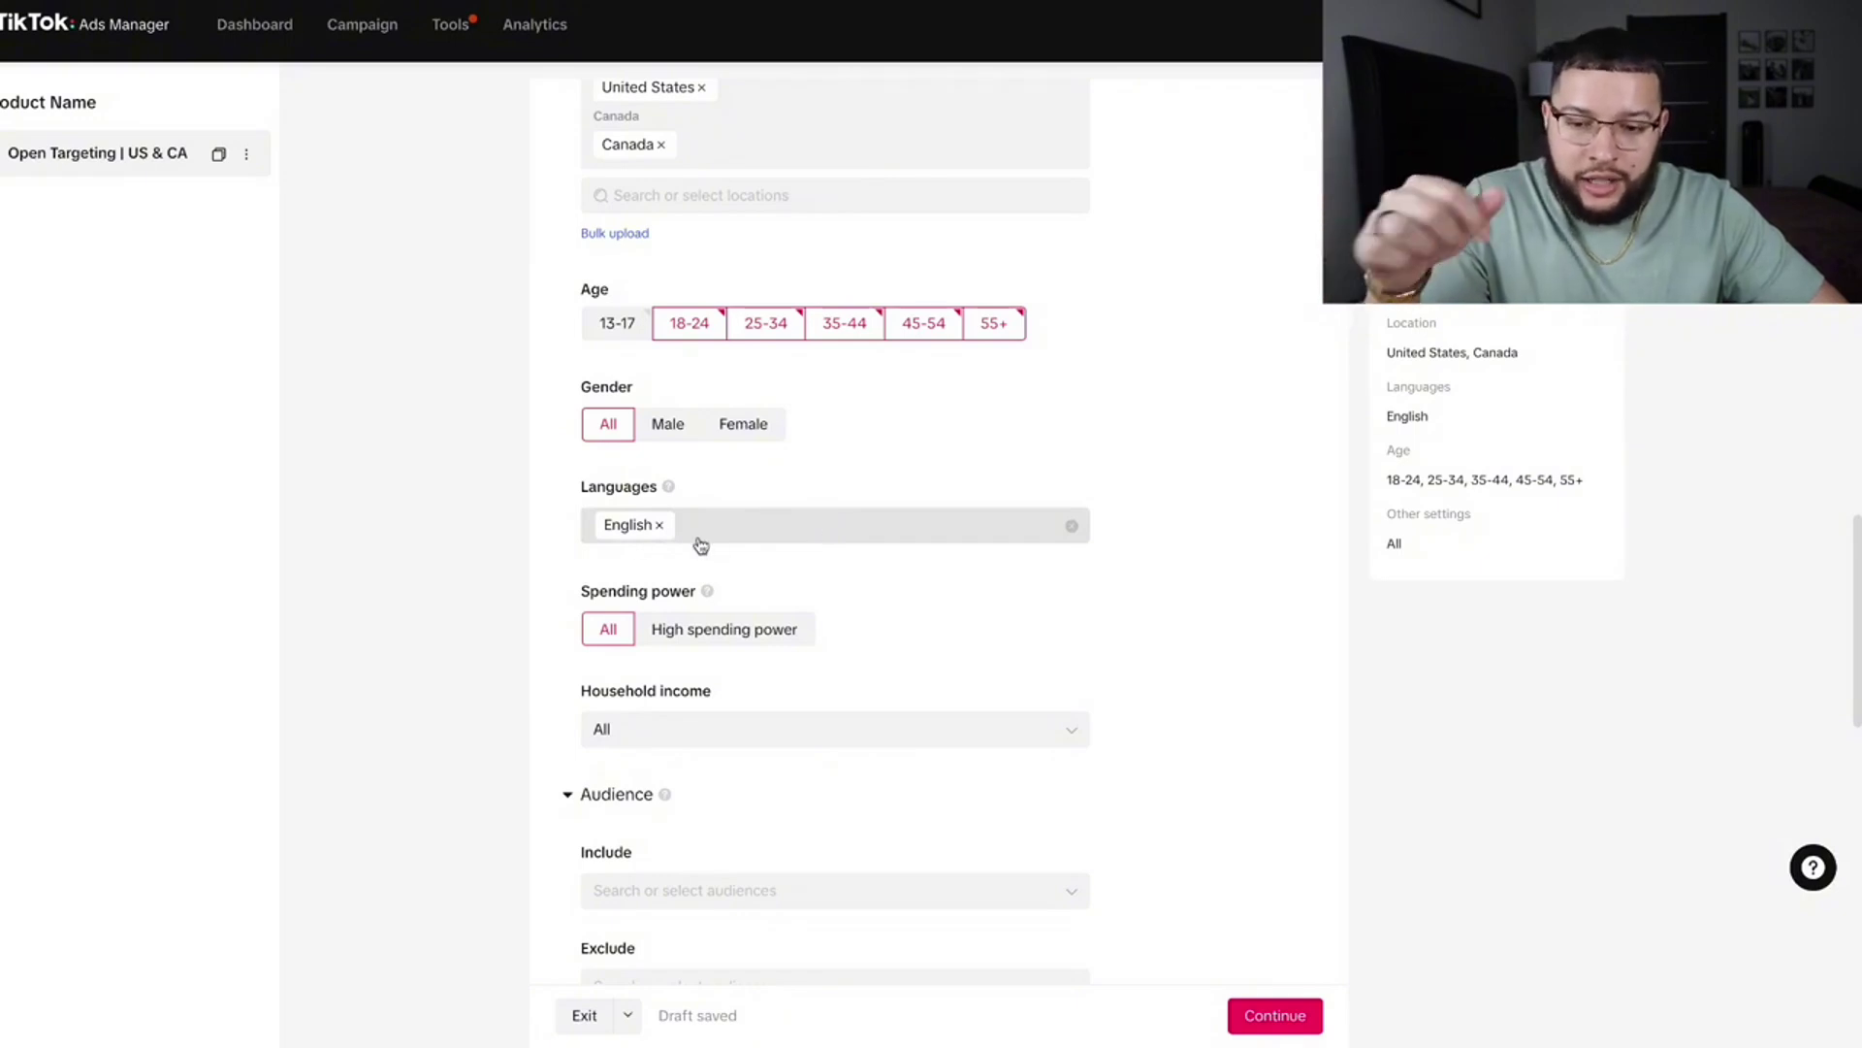
scroll(701, 545, "down", 6)
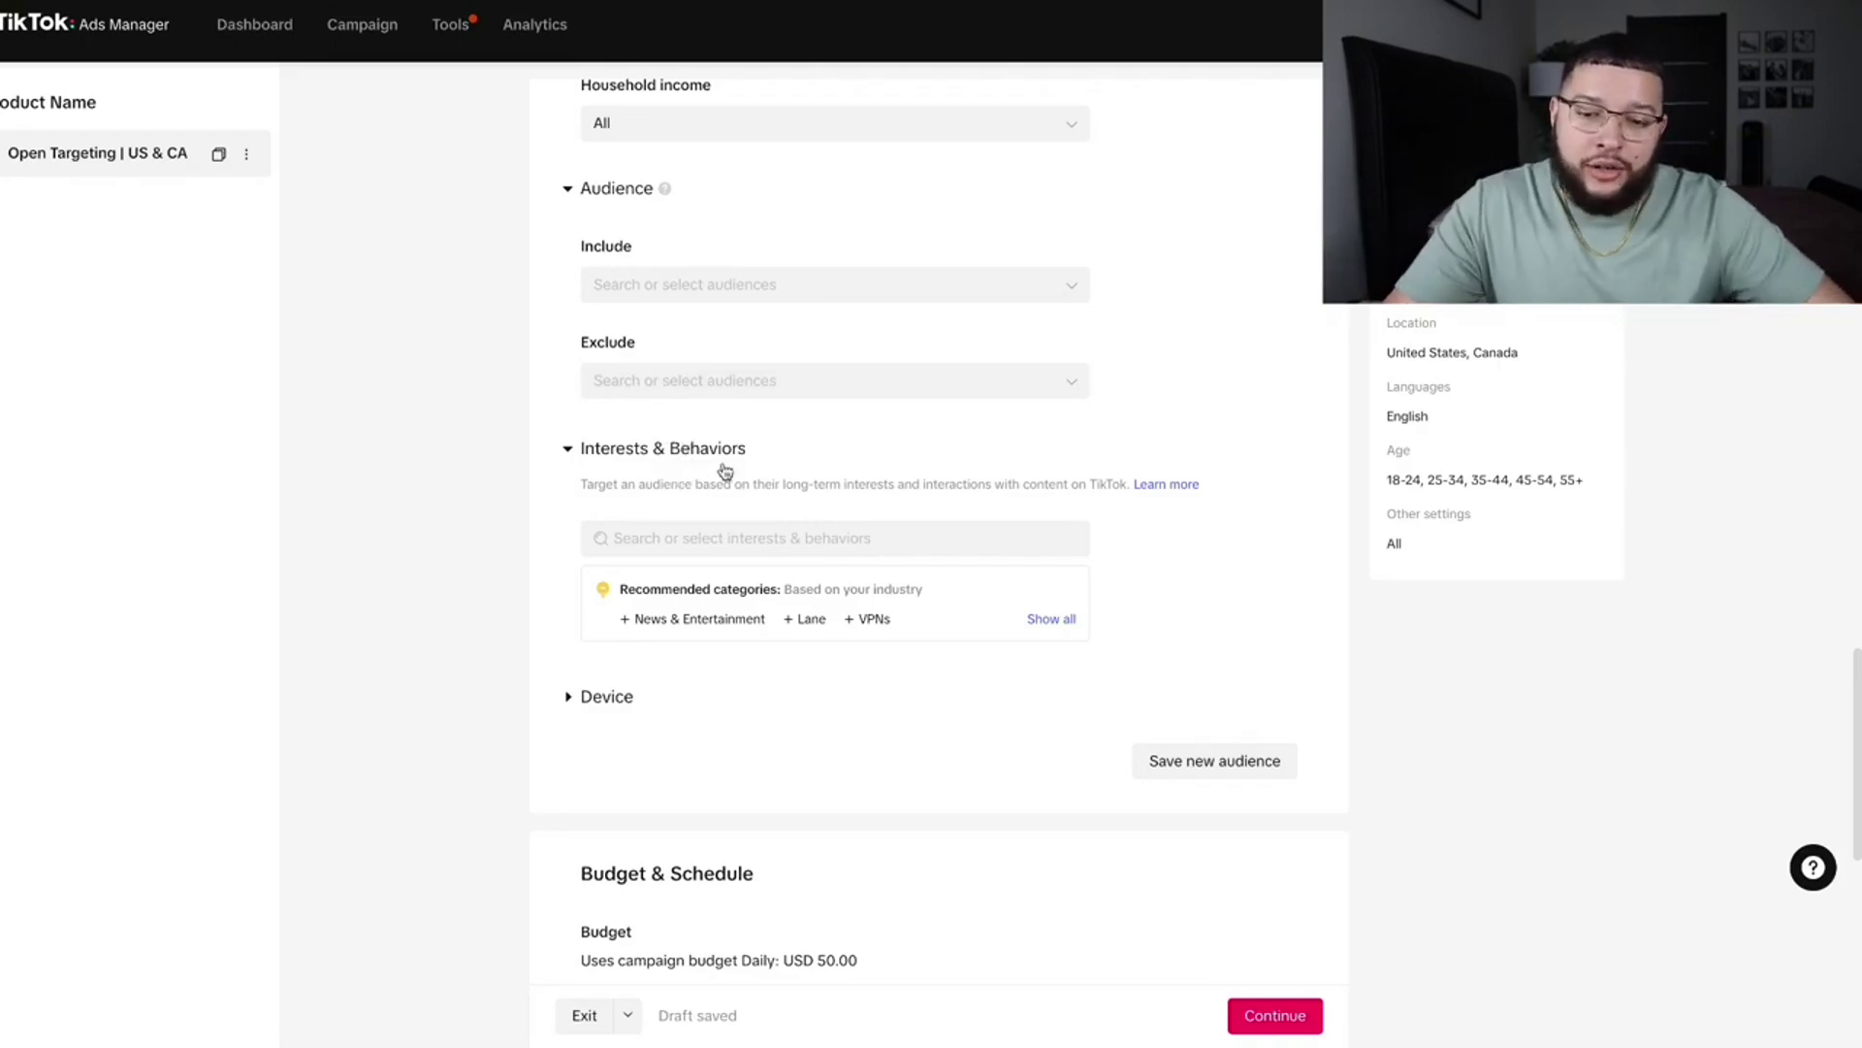
scroll(714, 551, "down", 1)
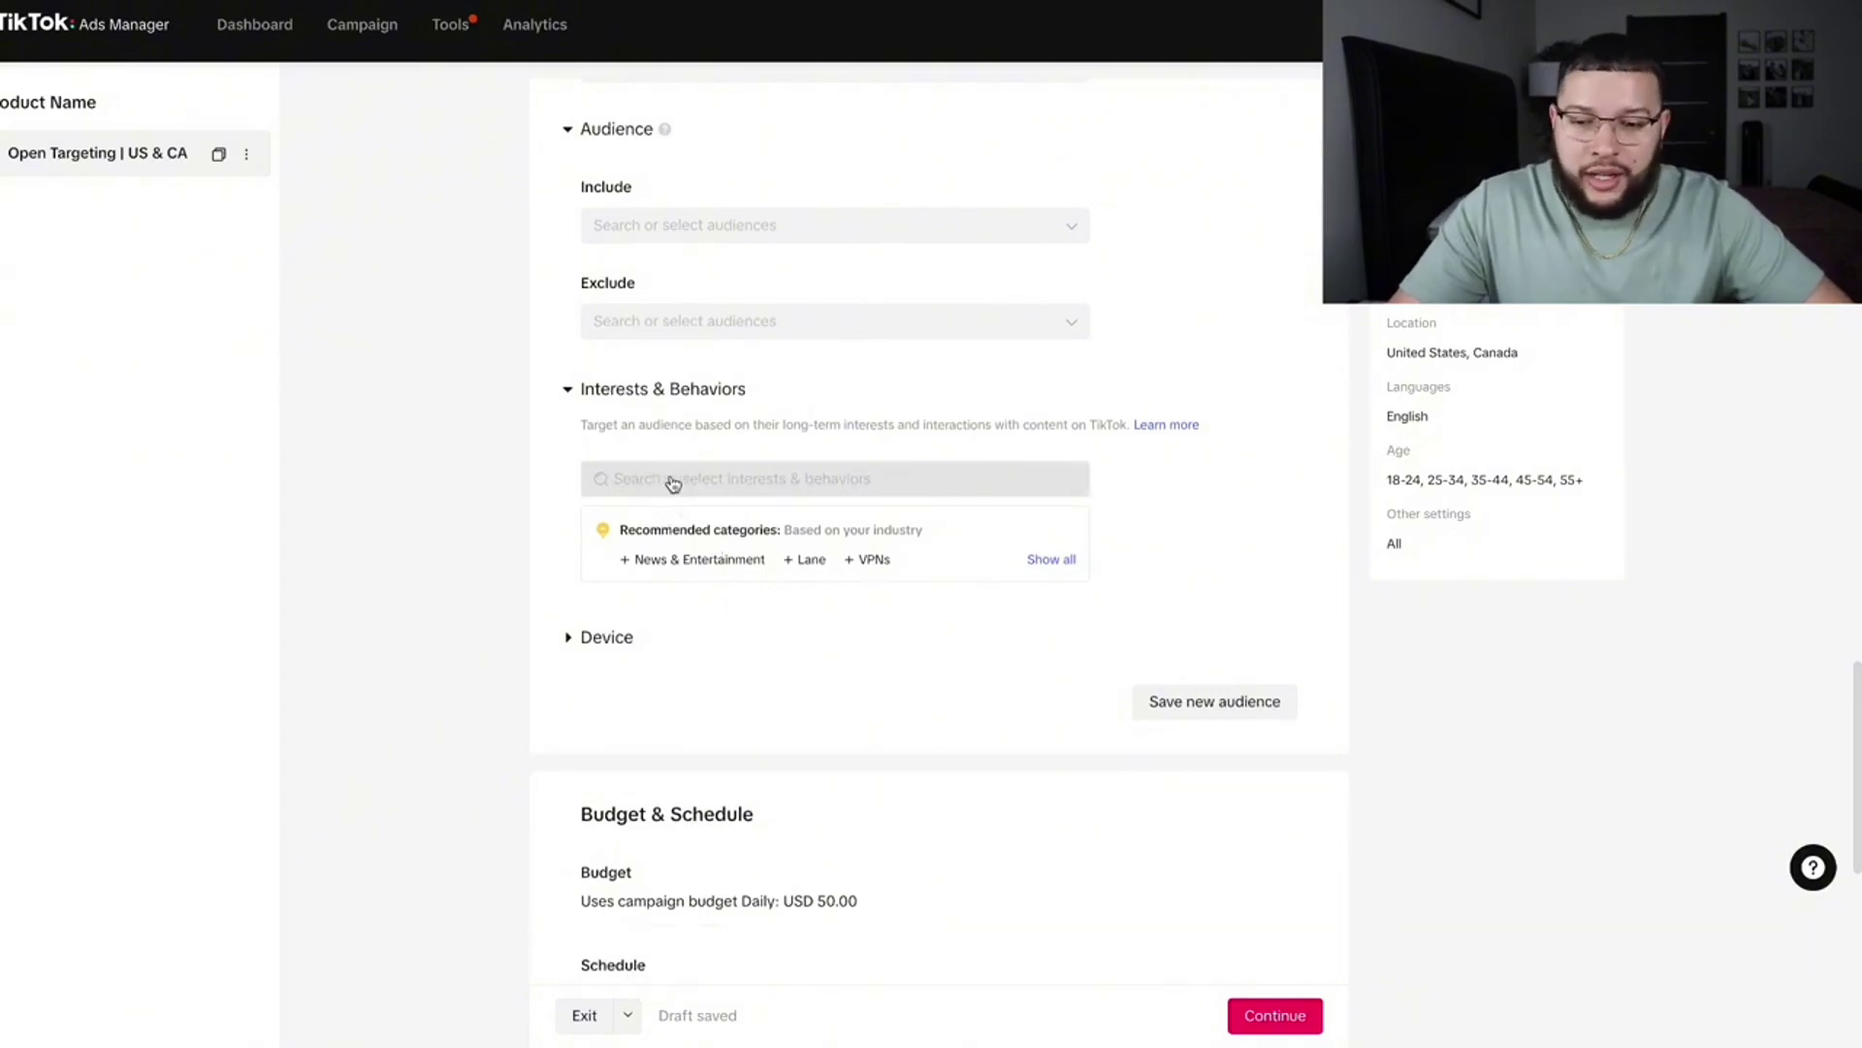
left_click(780, 487)
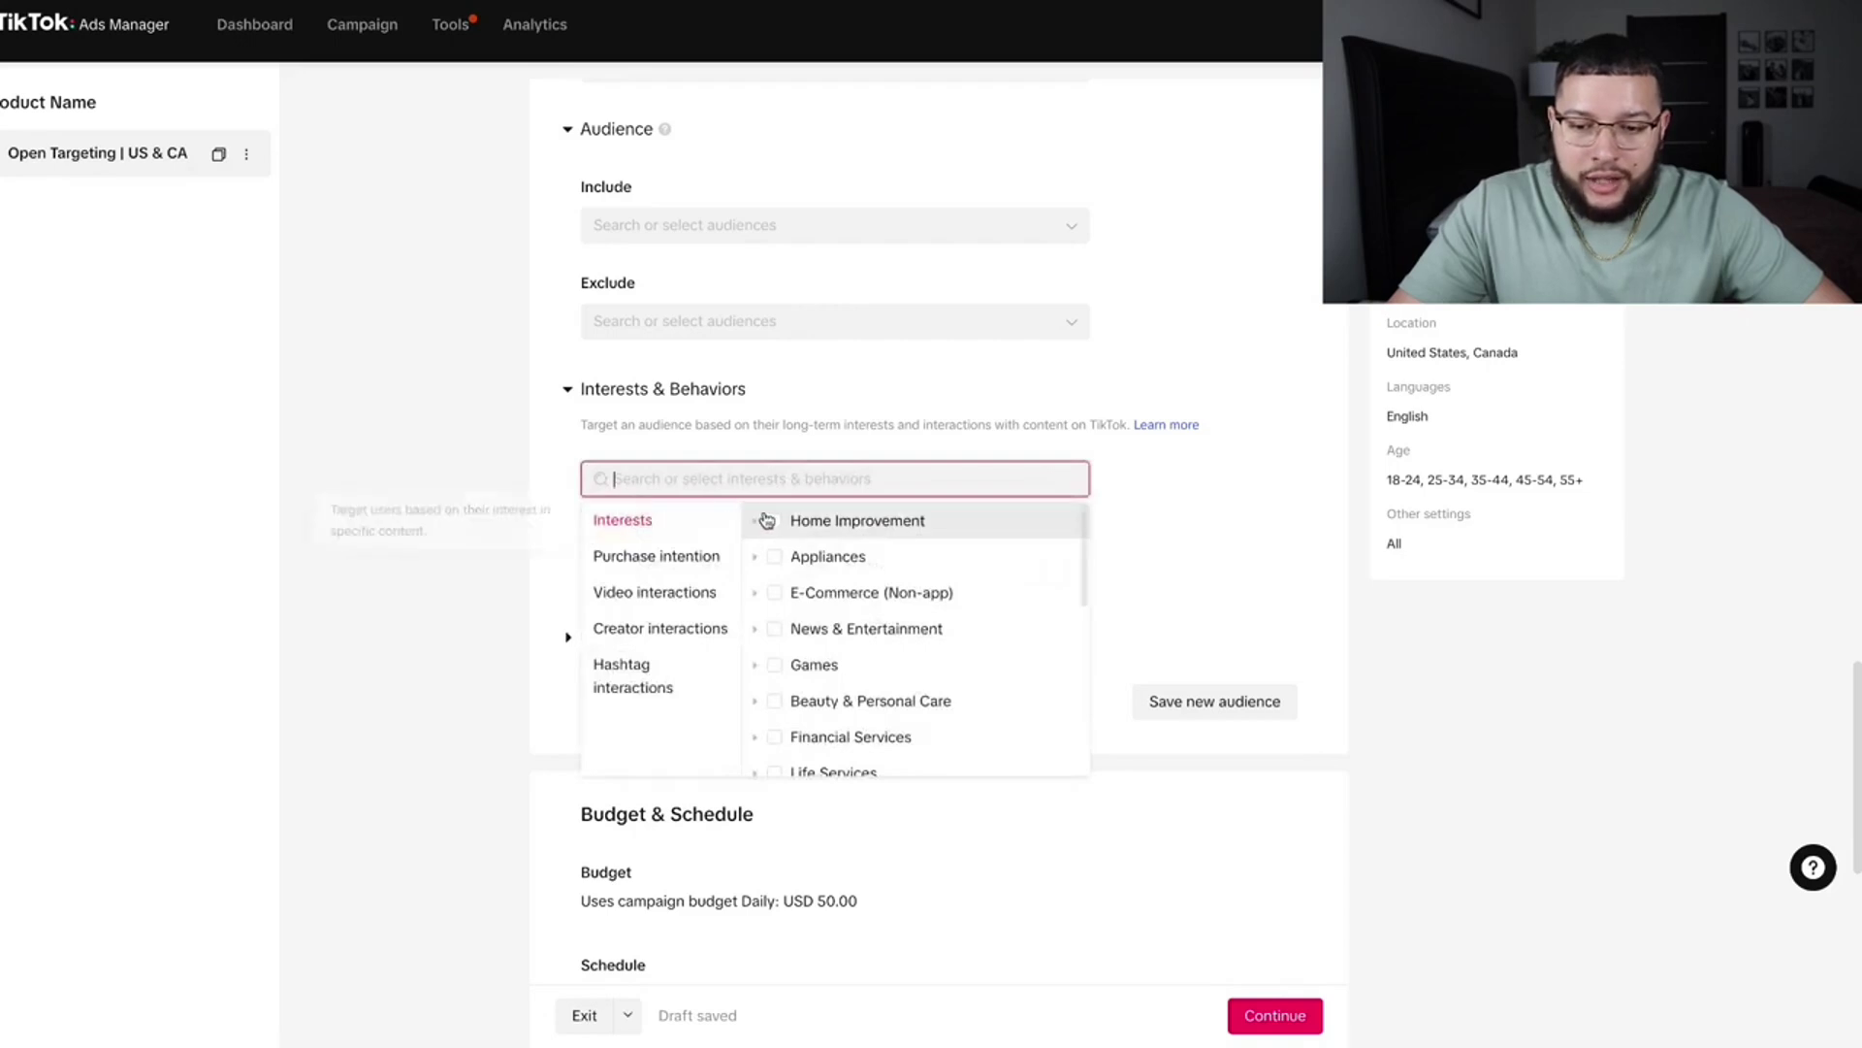
scroll(775, 658, "down", 5)
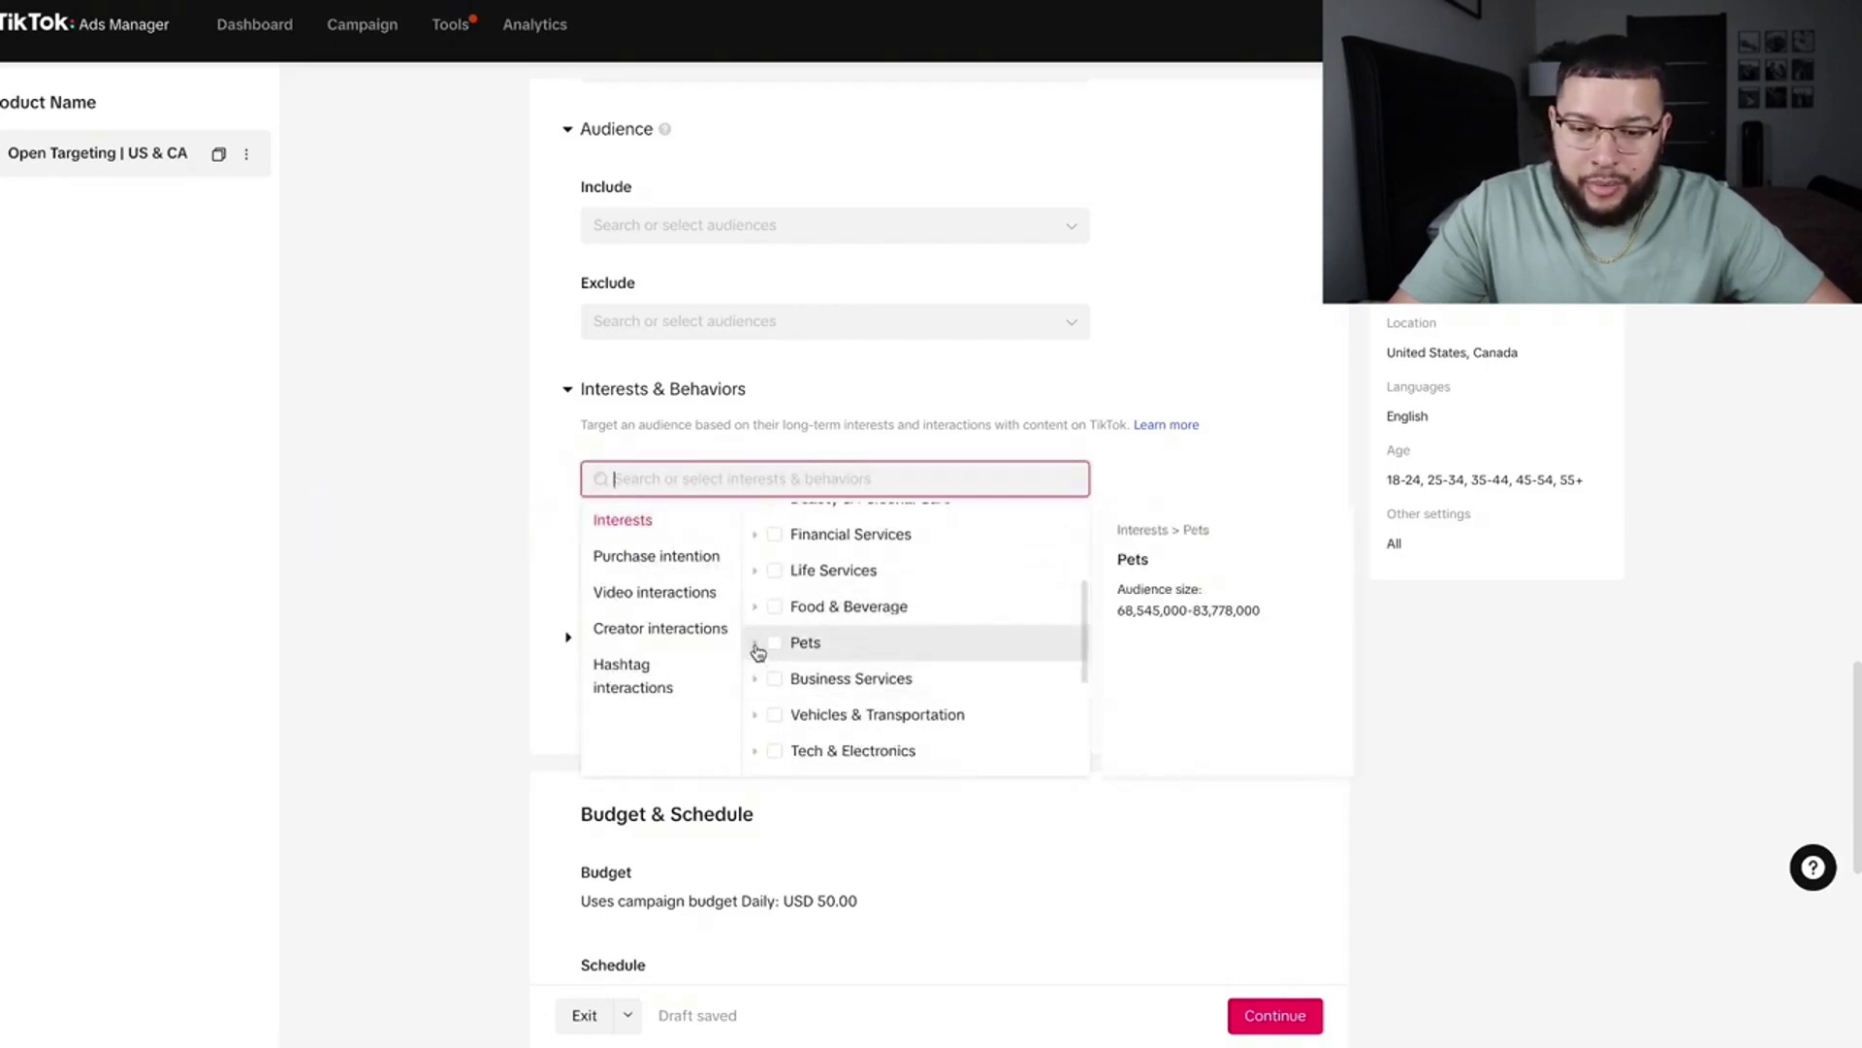
left_click(753, 644)
scroll(805, 646, "down", 2)
scroll(811, 648, "up", 1)
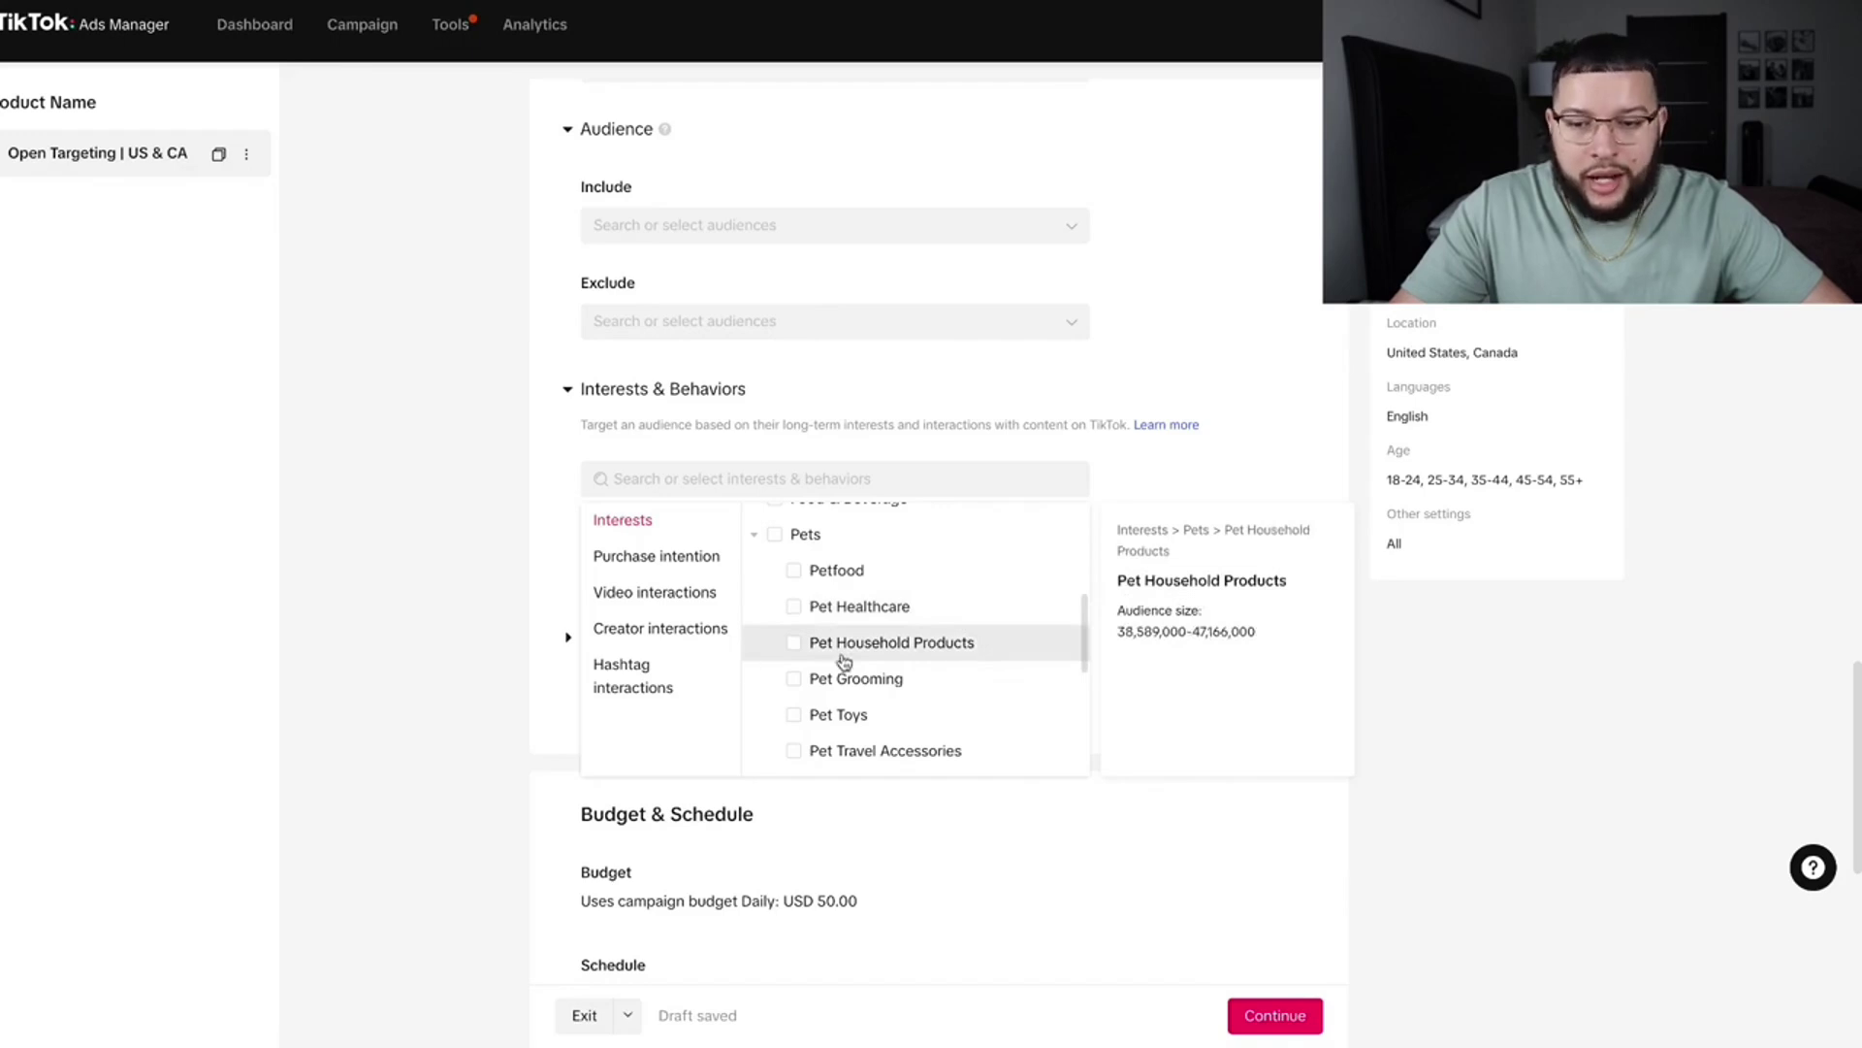
left_click(446, 592)
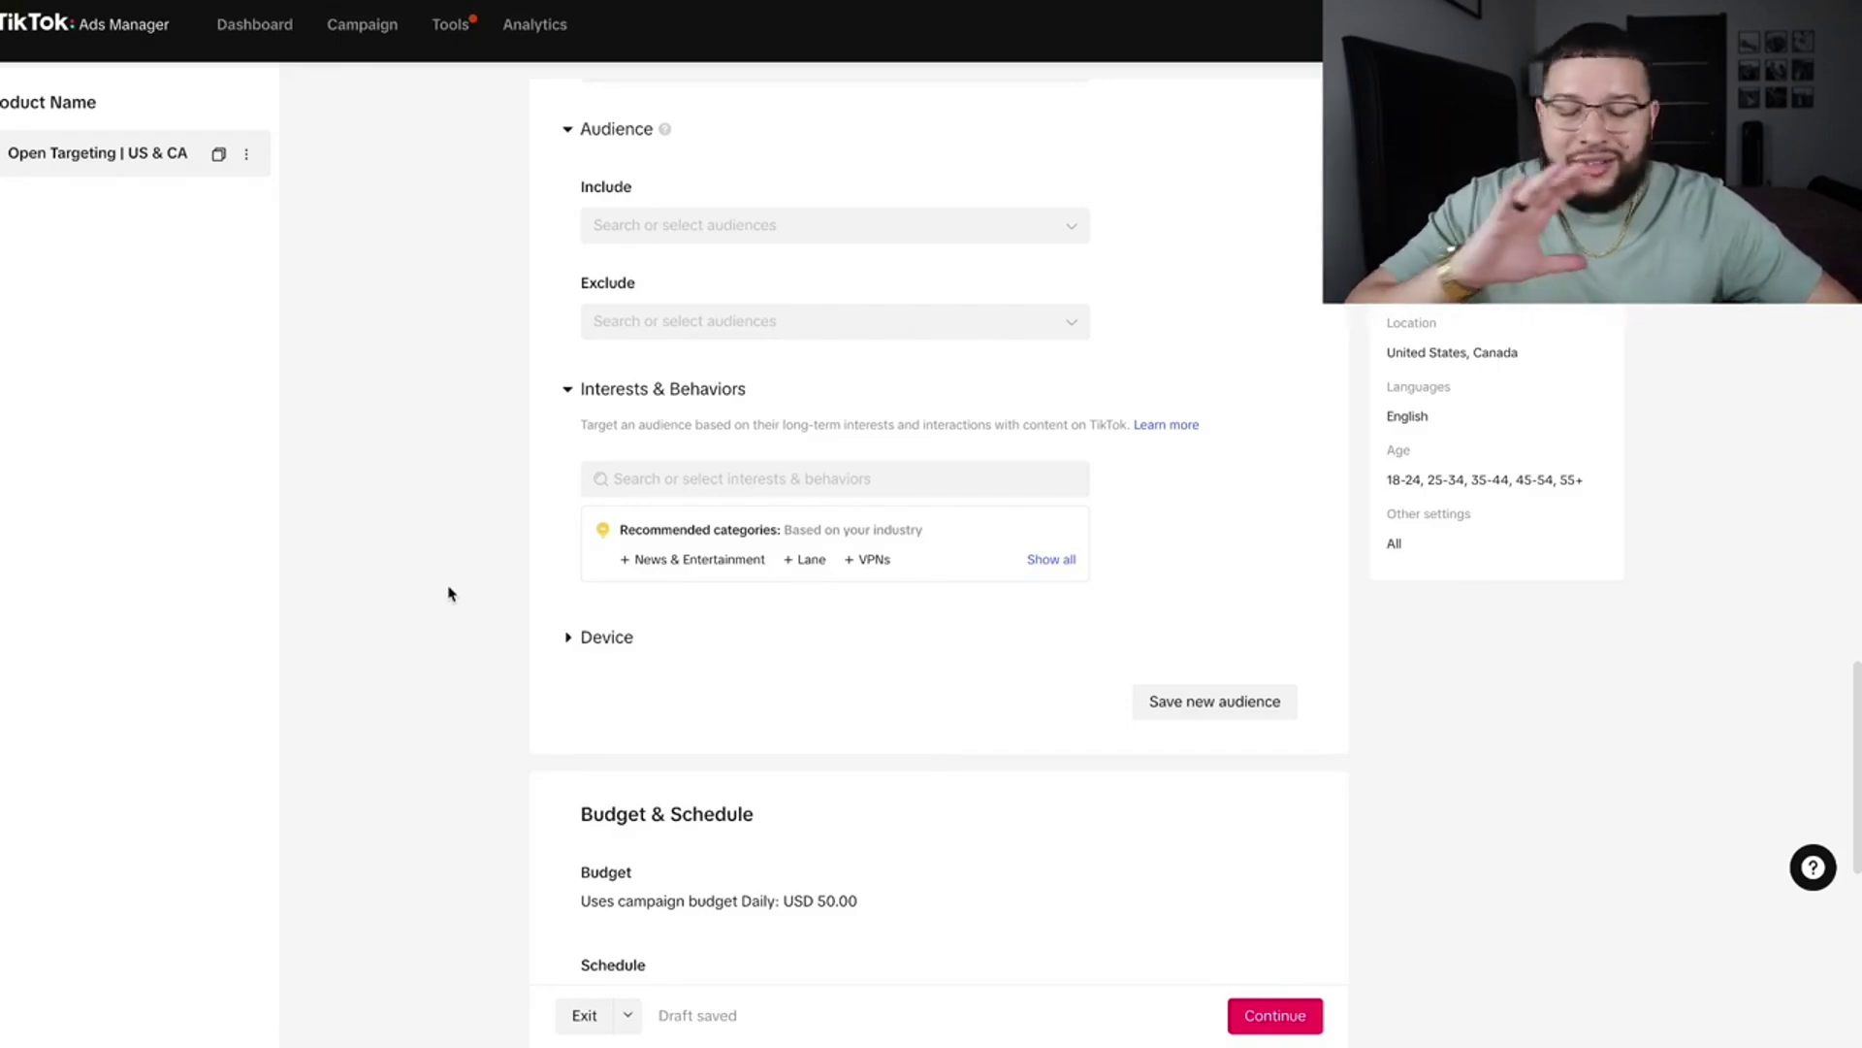
Expand the Device targeting settings, review the operating system, connection, carrier and device price options, and collapse them again
scroll(492, 596, "down", 1)
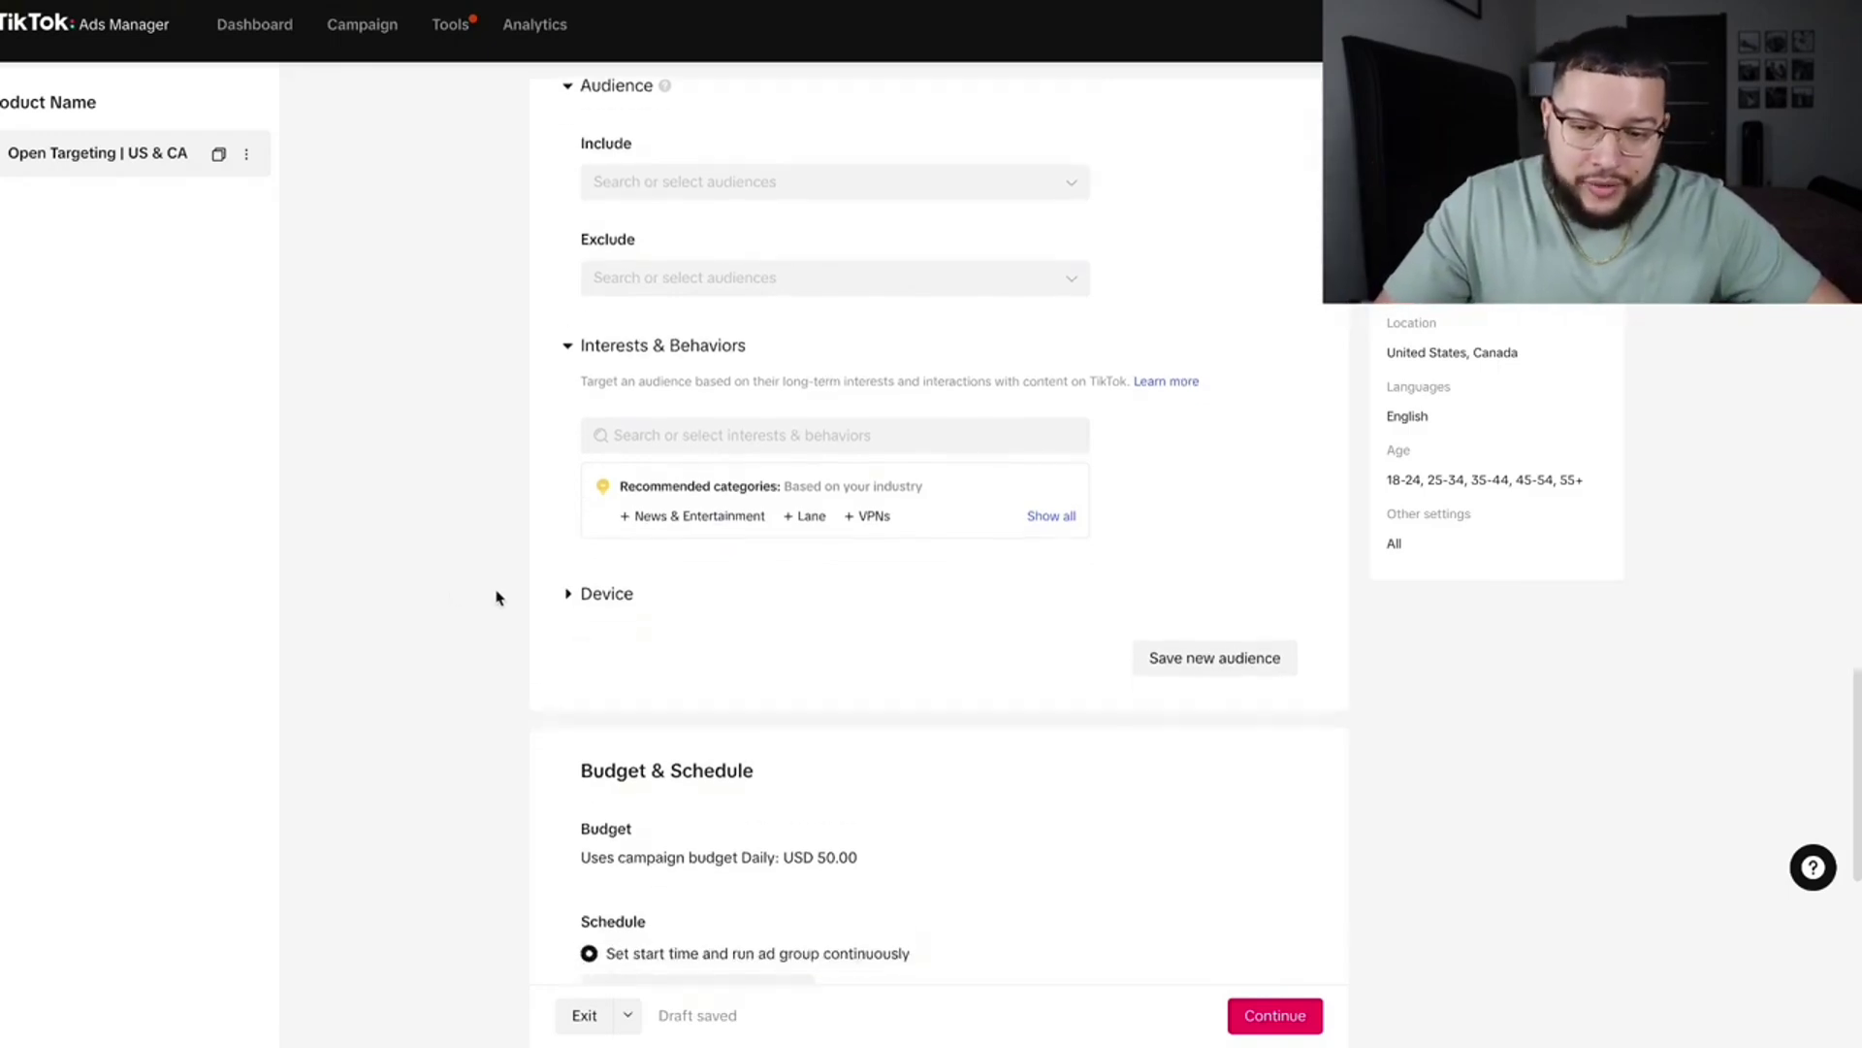
left_click(571, 557)
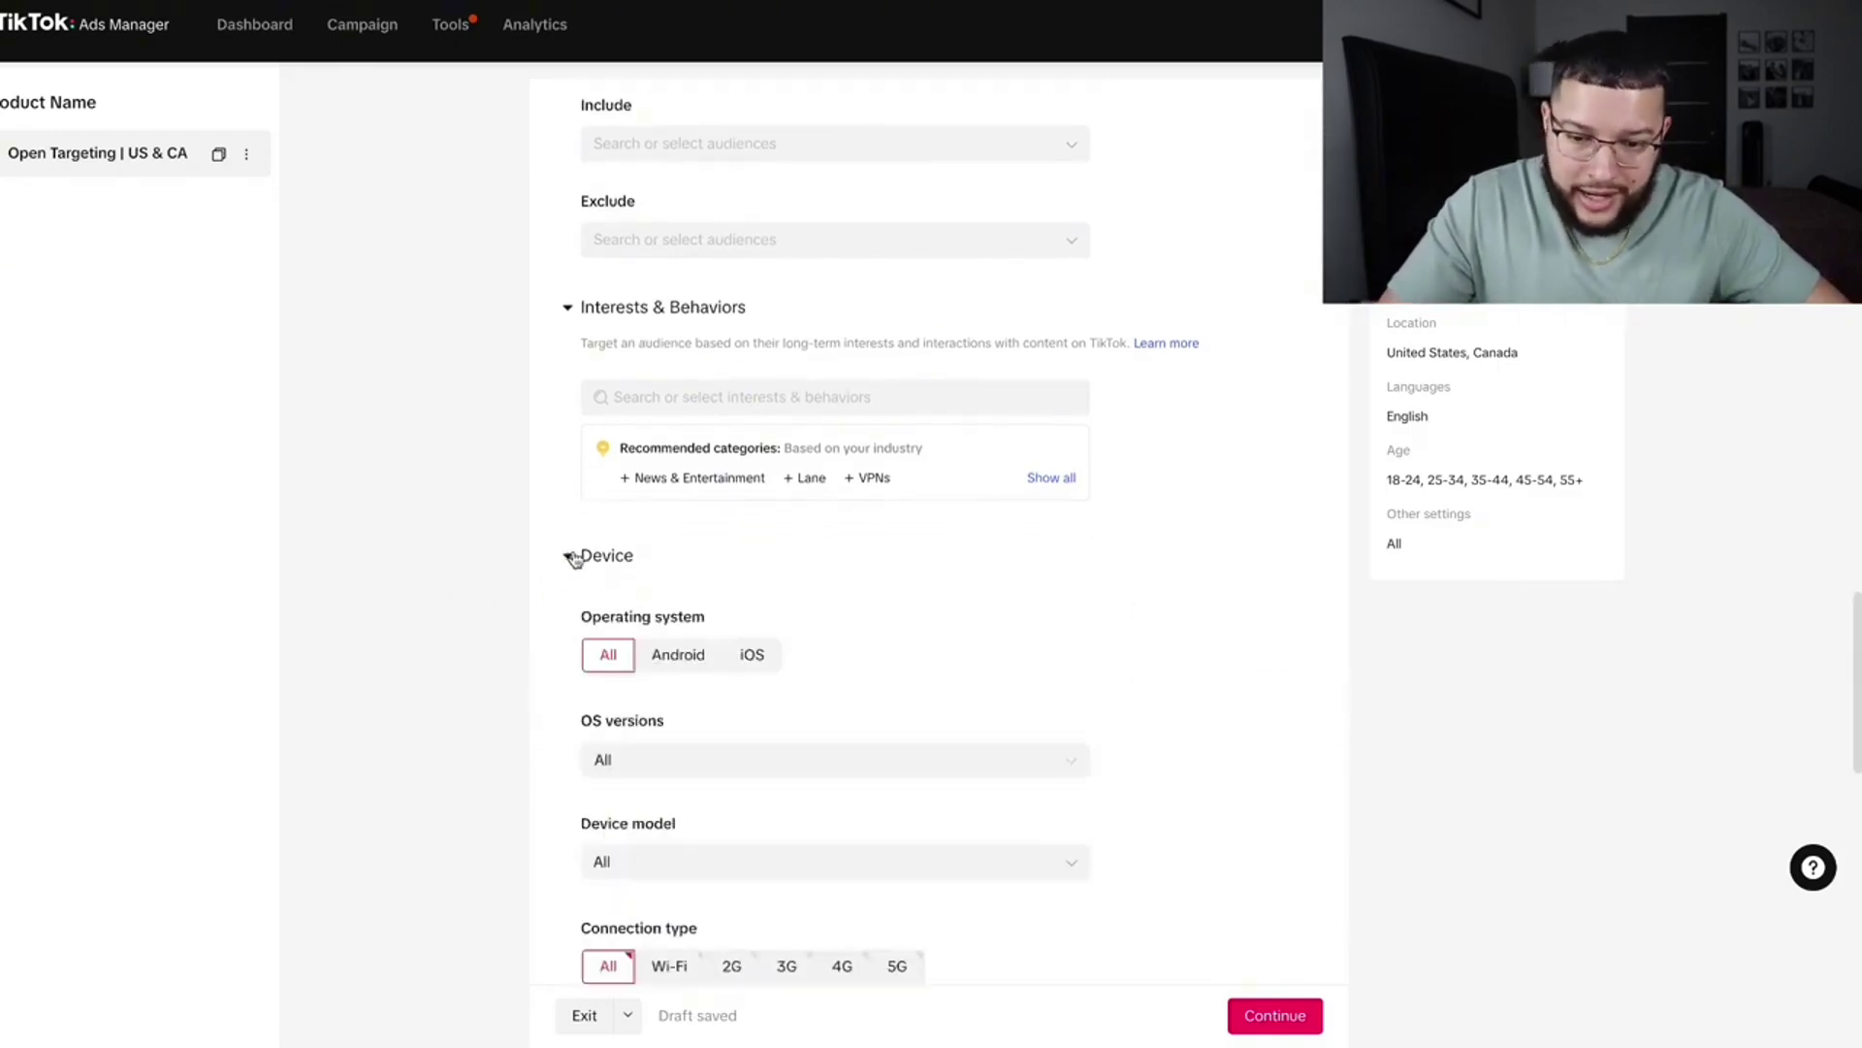
scroll(475, 587, "down", 2)
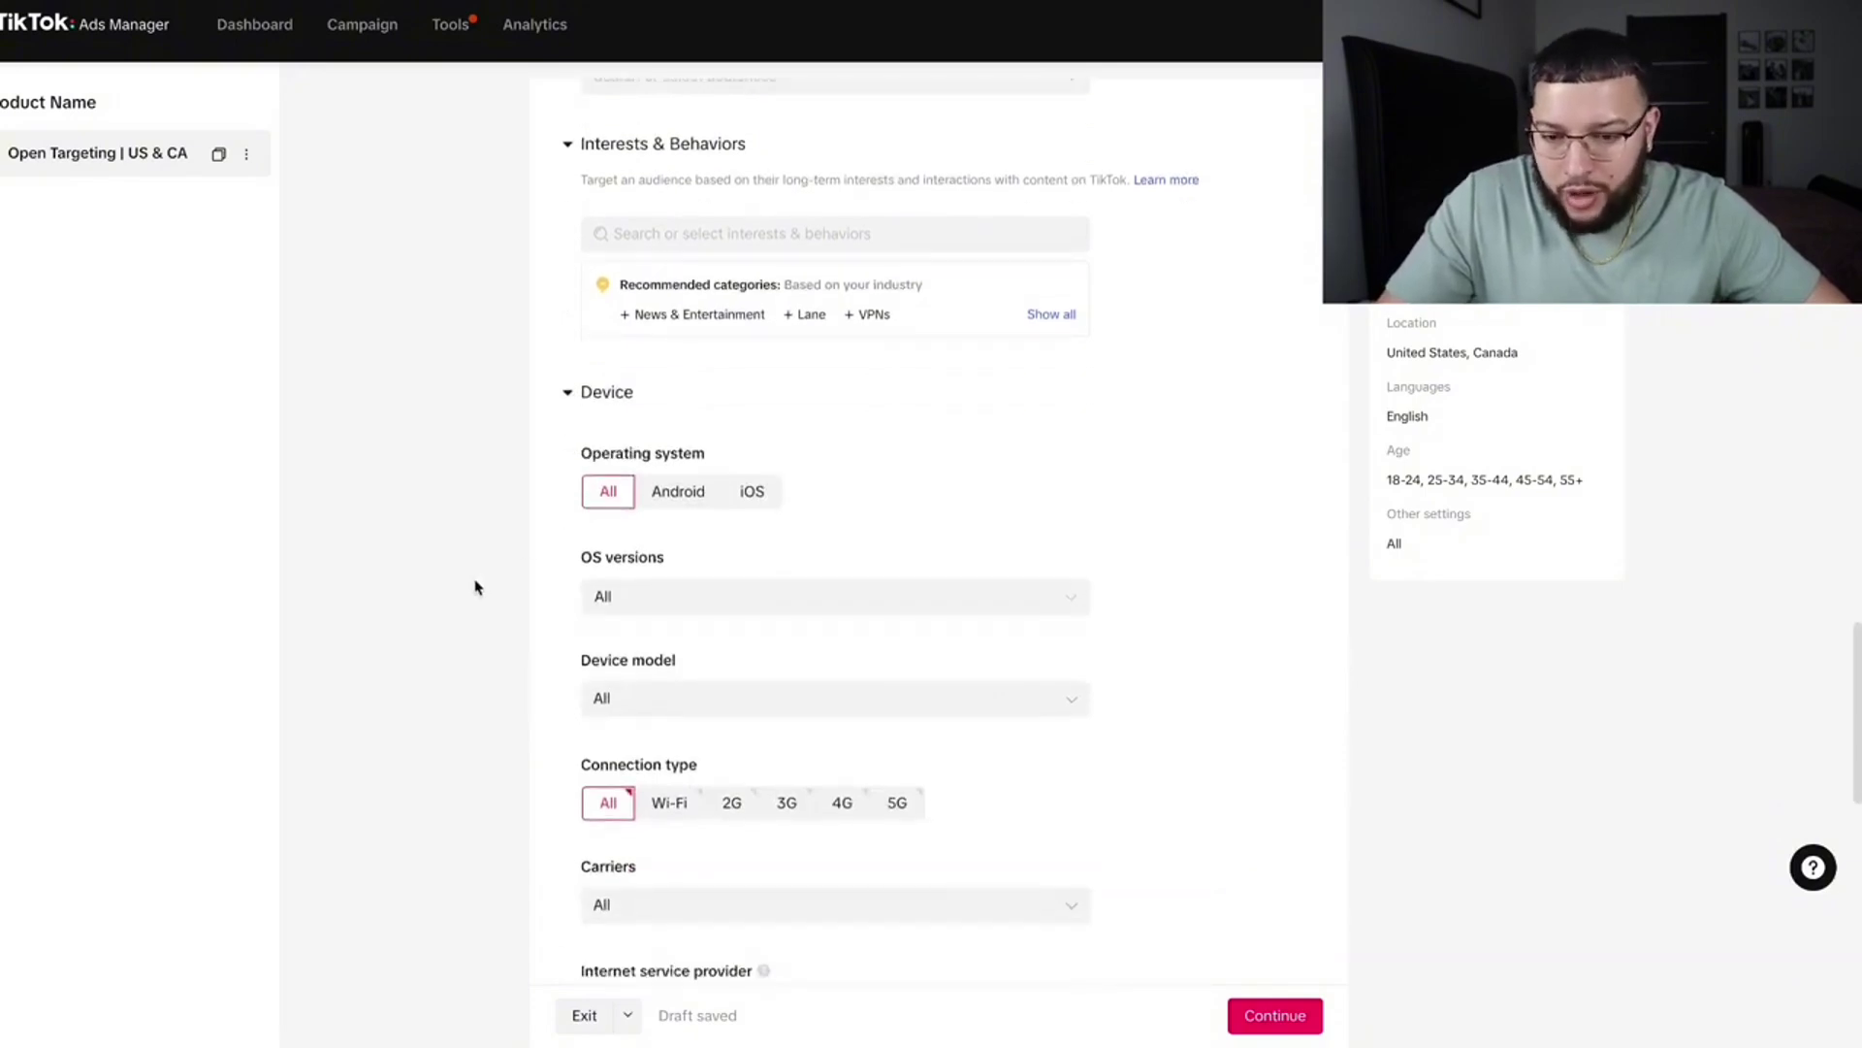
scroll(475, 587, "down", 3)
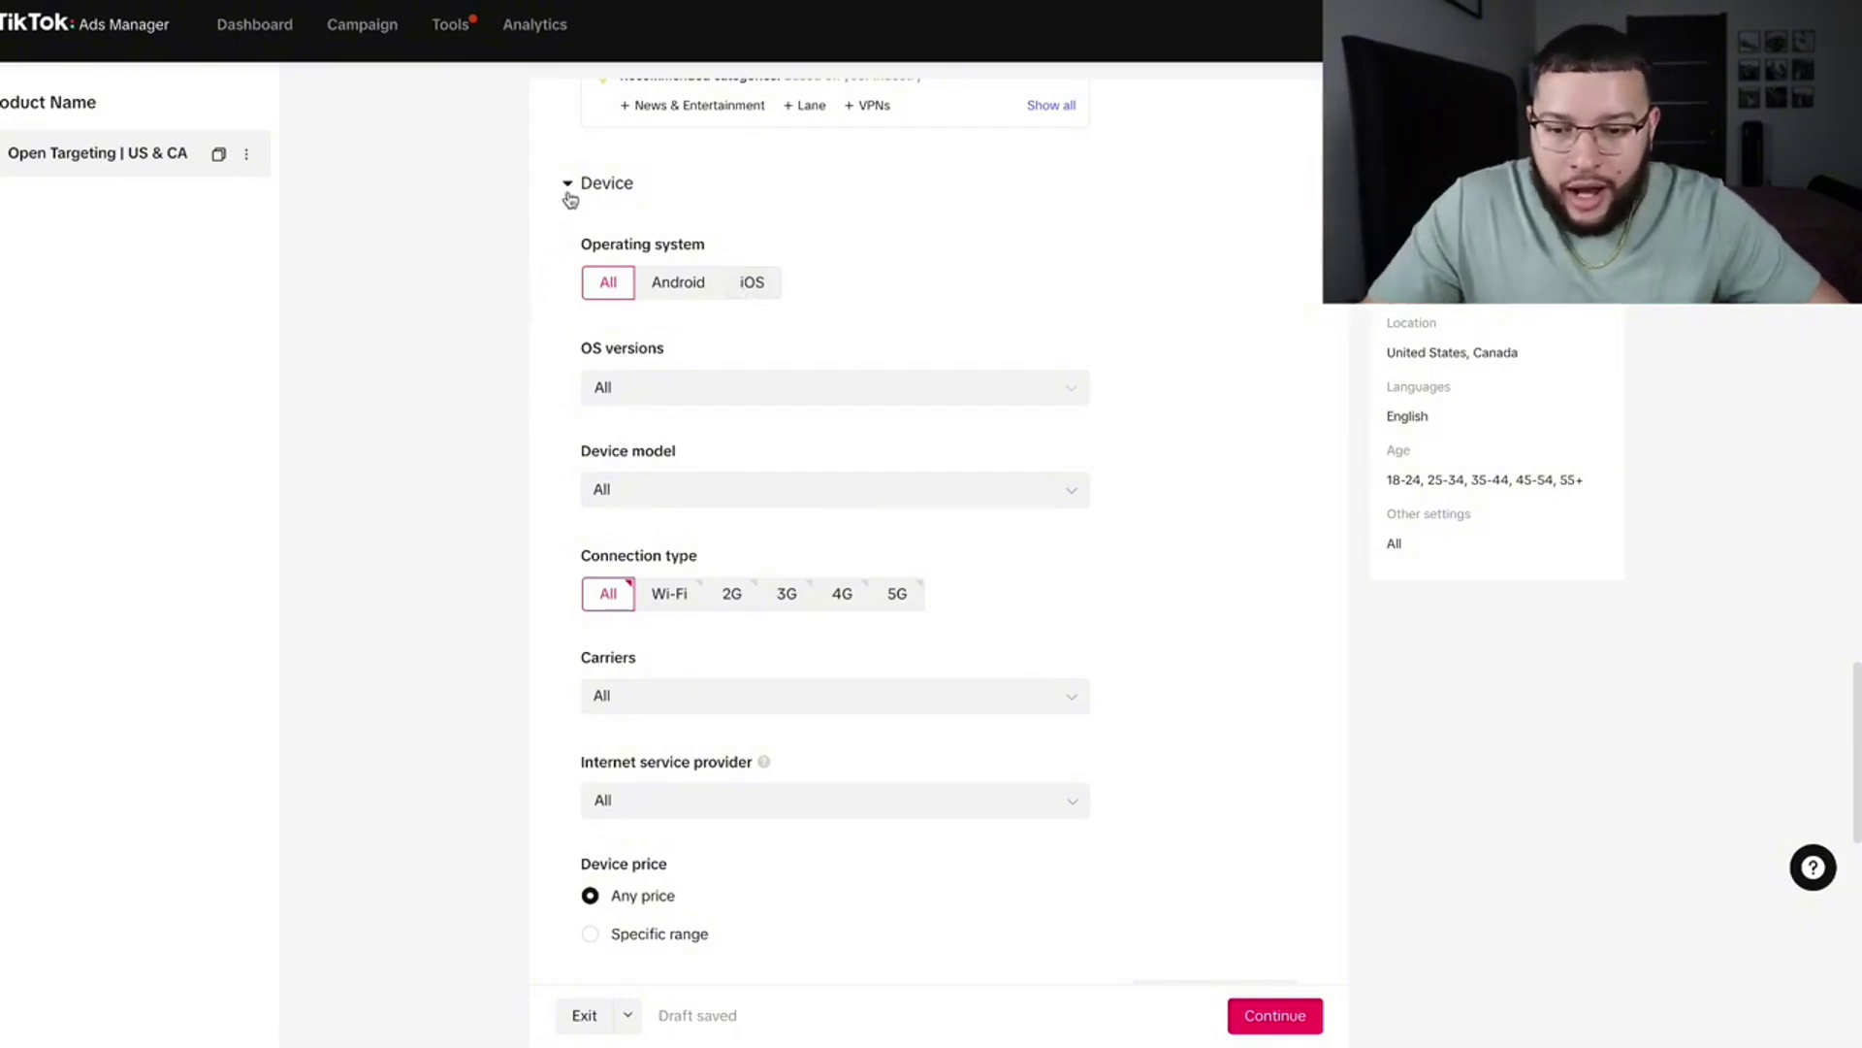
scroll(561, 336, "down", 1)
scroll(561, 337, "down", 3)
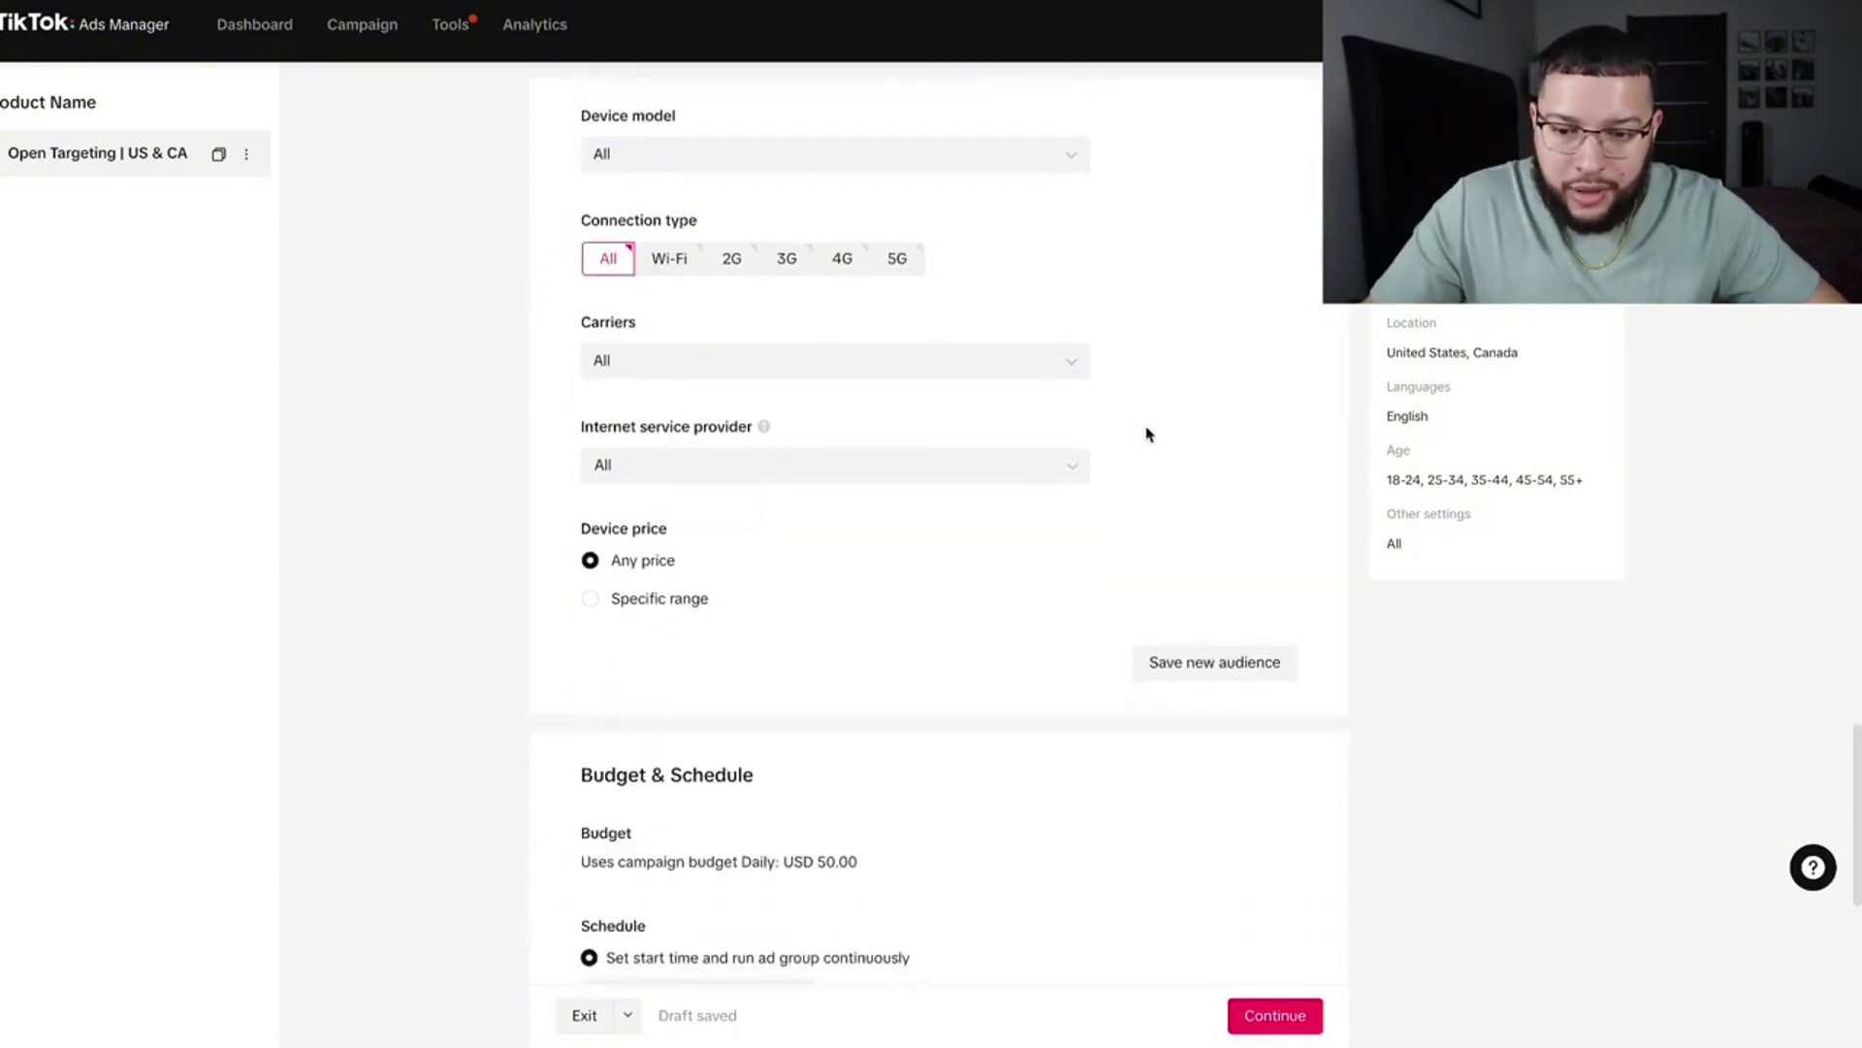
scroll(738, 574, "up", 7)
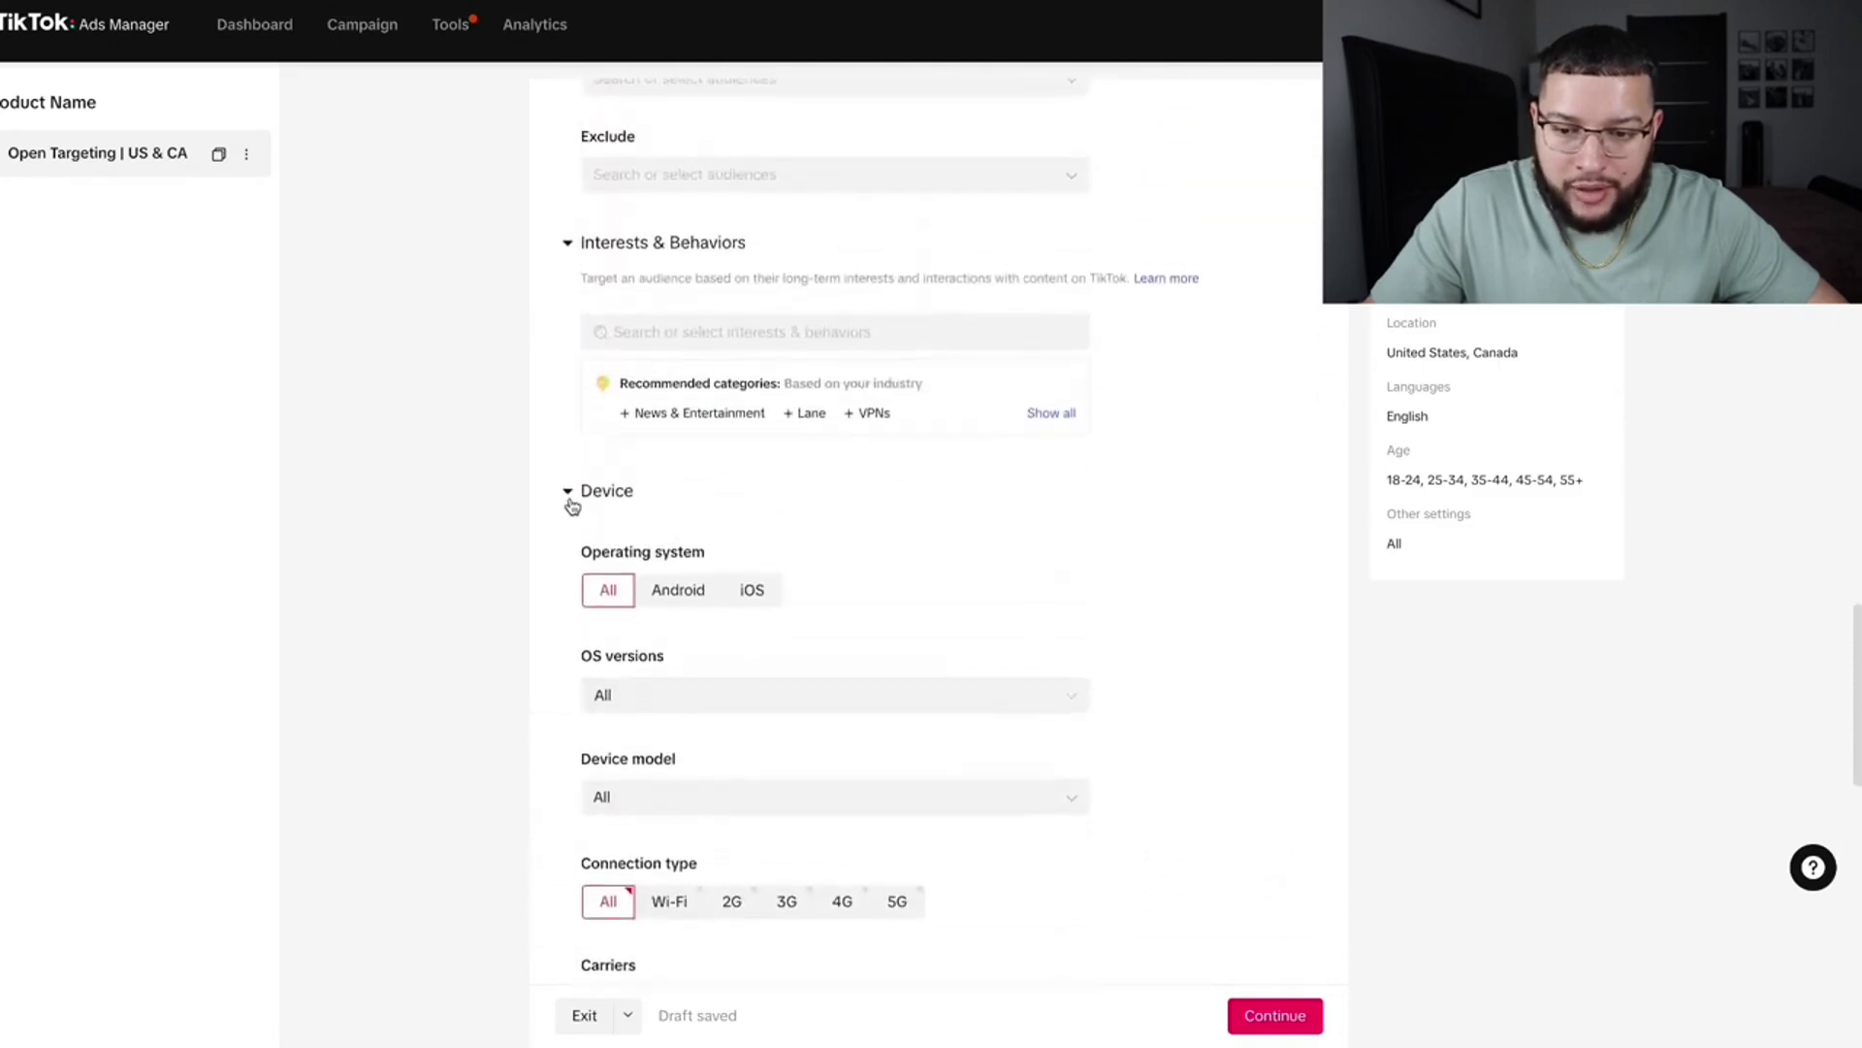
left_click(569, 493)
Schedule the ad group to start on 2024-07-23 at 00:00 and run continuously
scroll(675, 388, "down", 3)
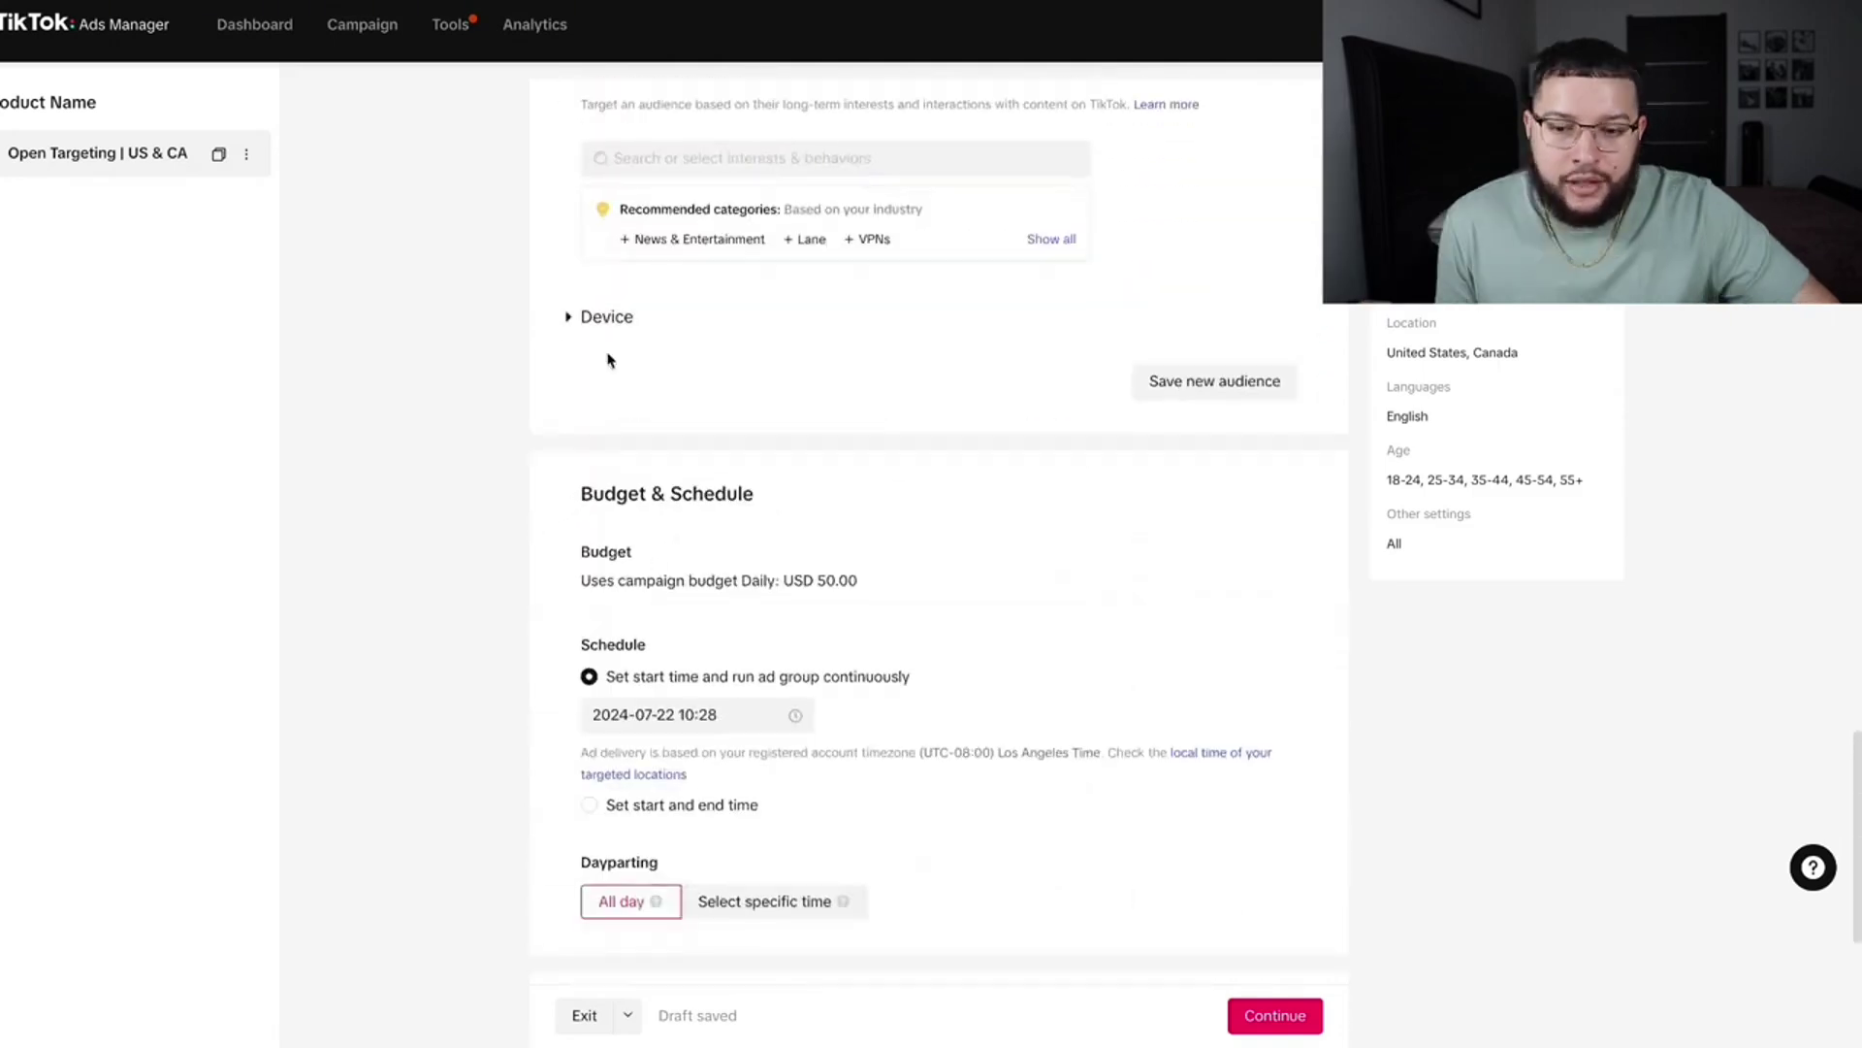
left_click_drag(817, 359, 541, 353)
left_click(726, 388)
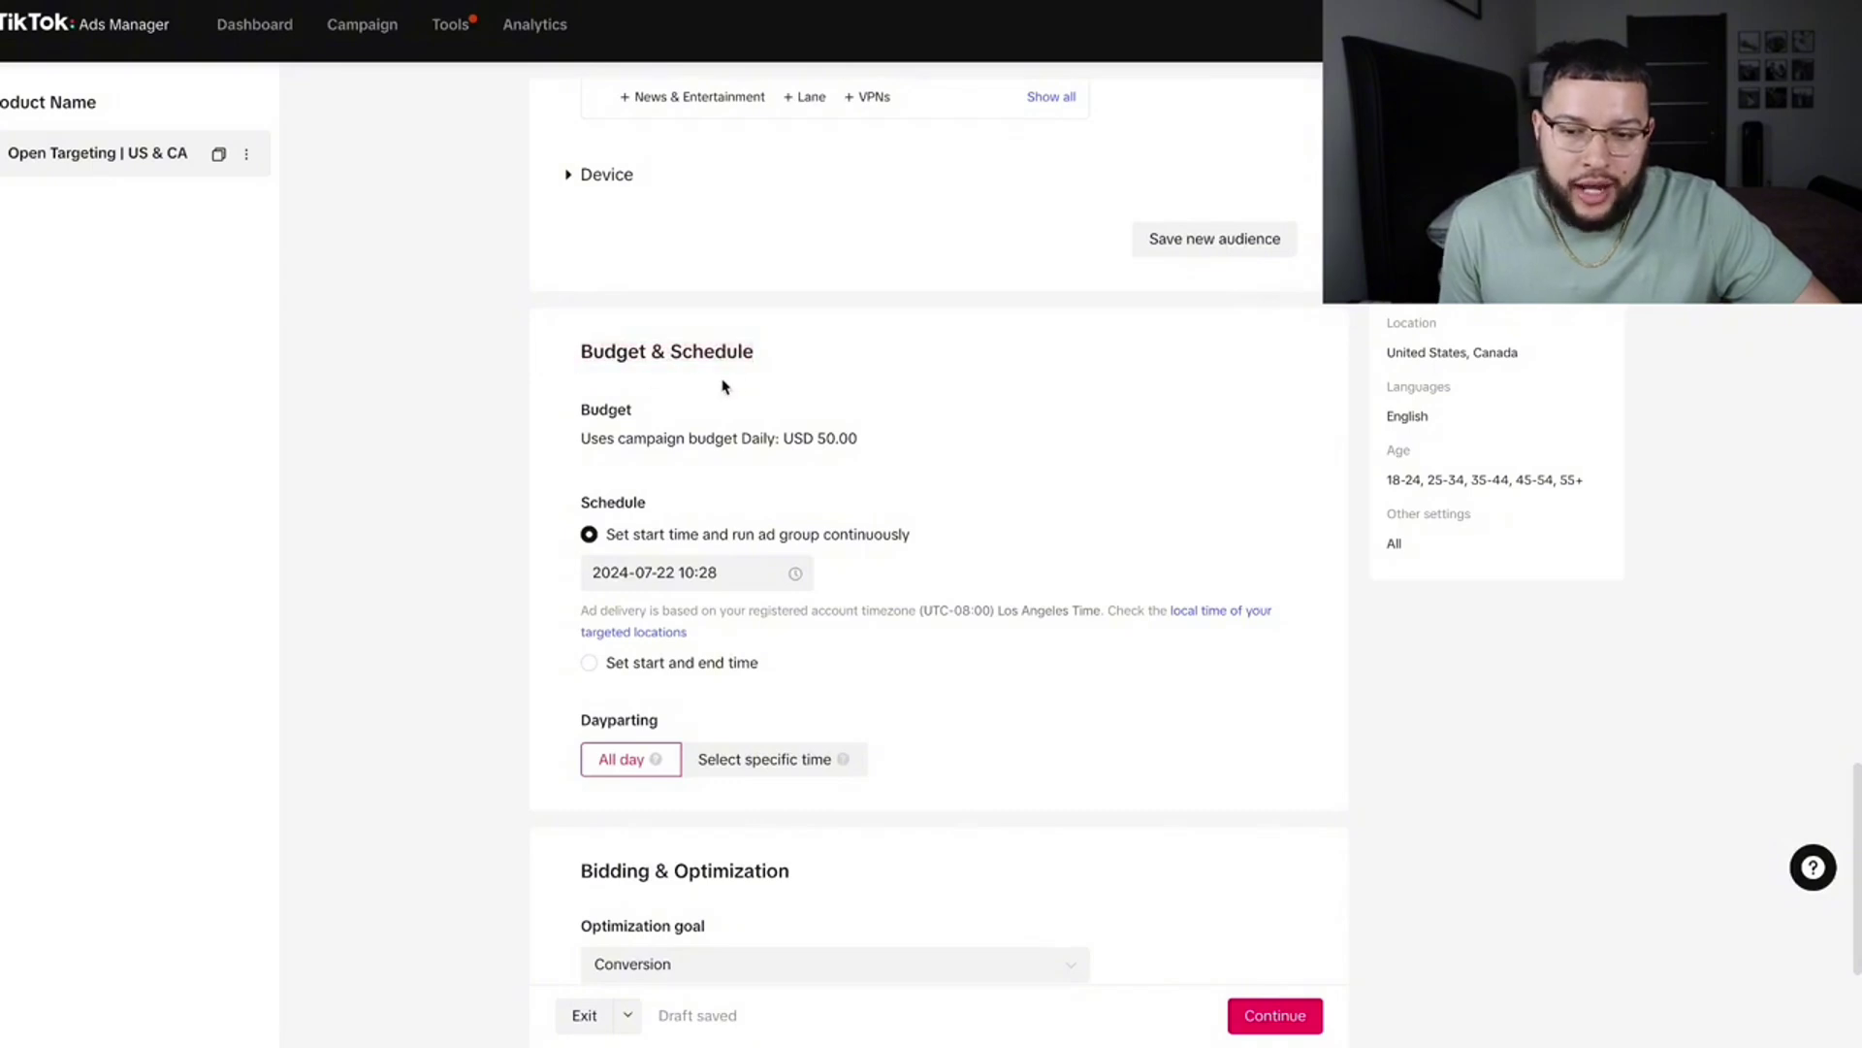
scroll(728, 388, "down", 2)
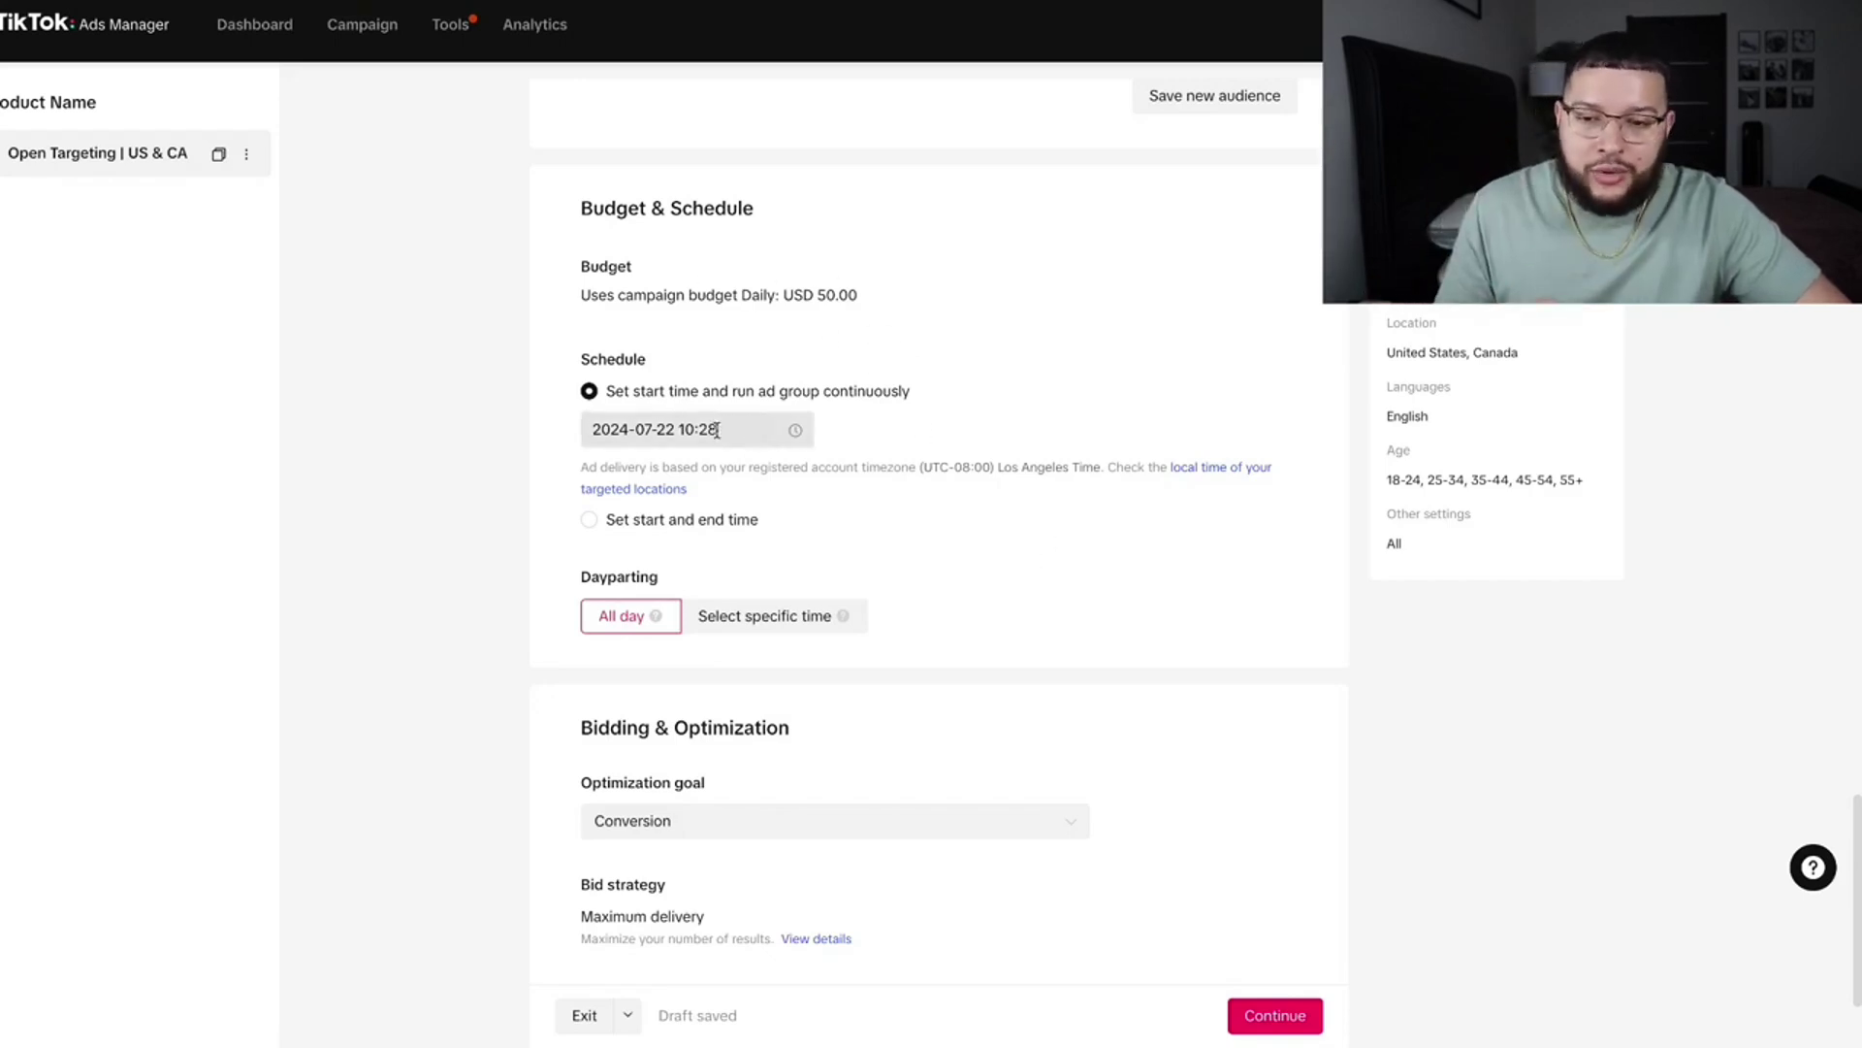
left_click(757, 430)
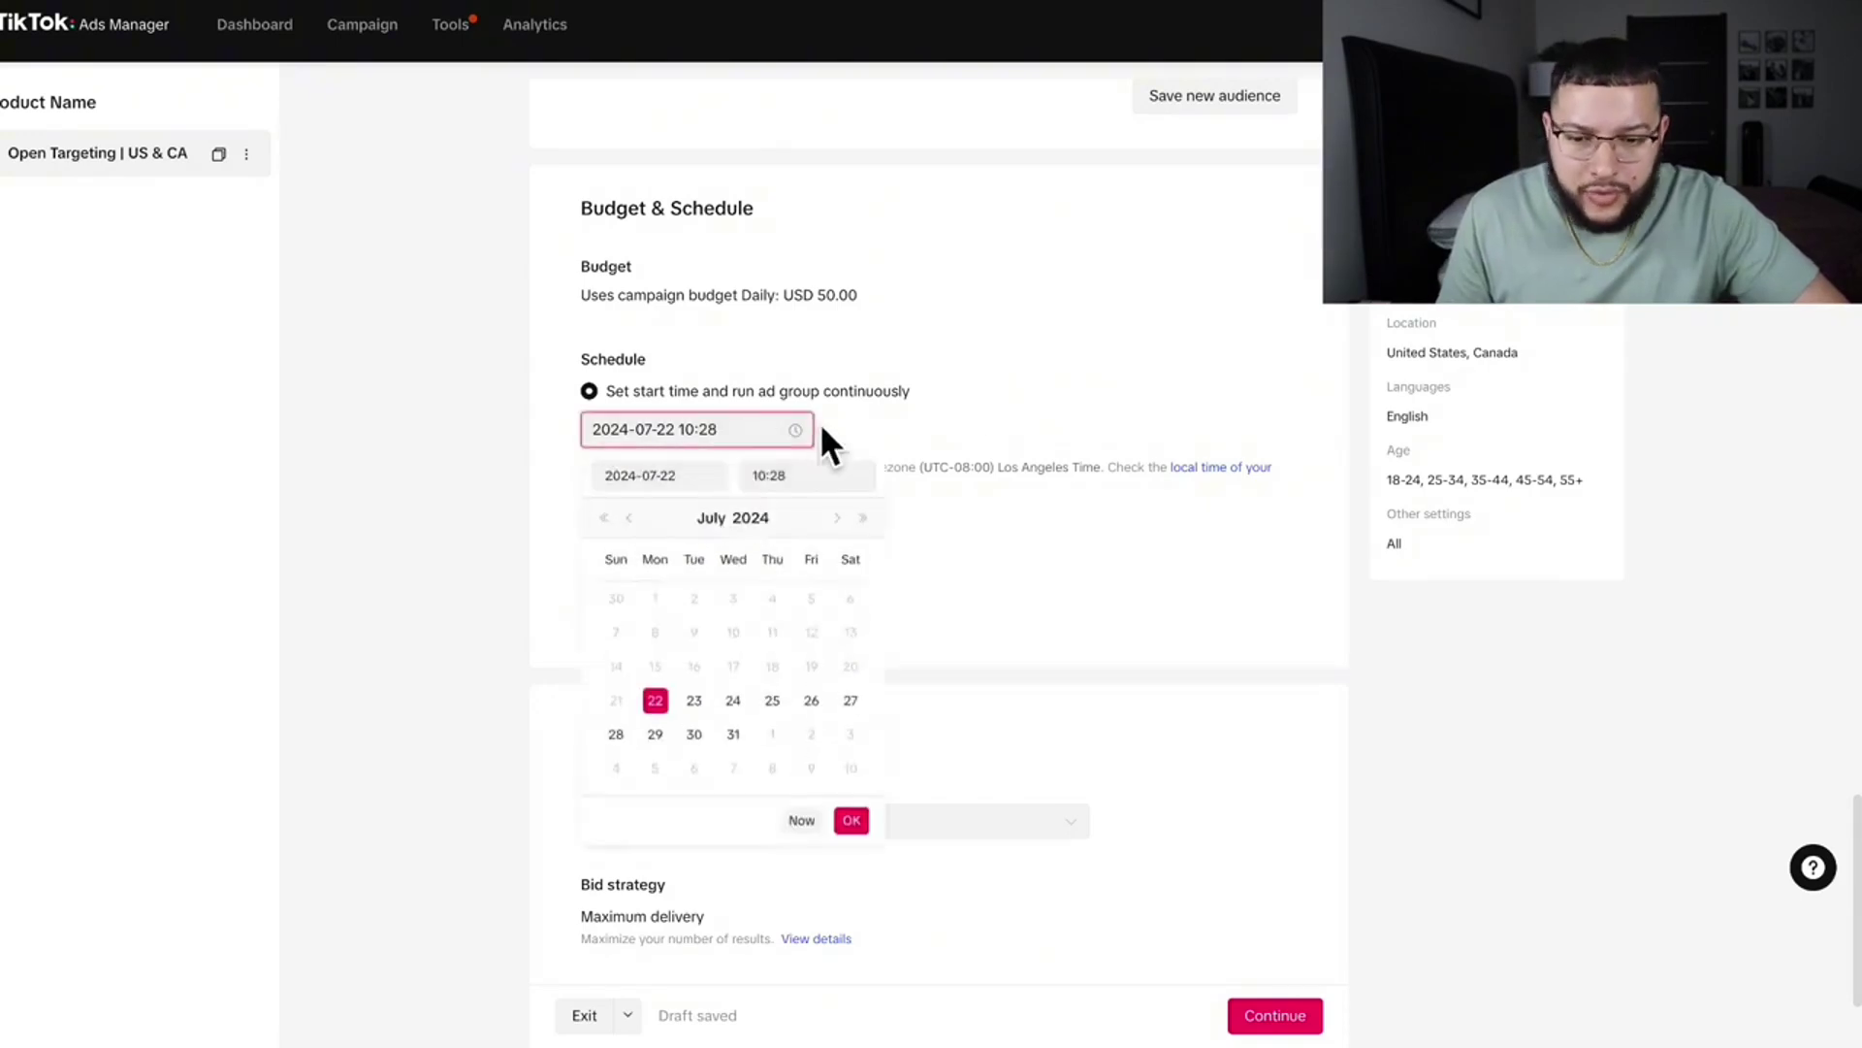
left_click(688, 707)
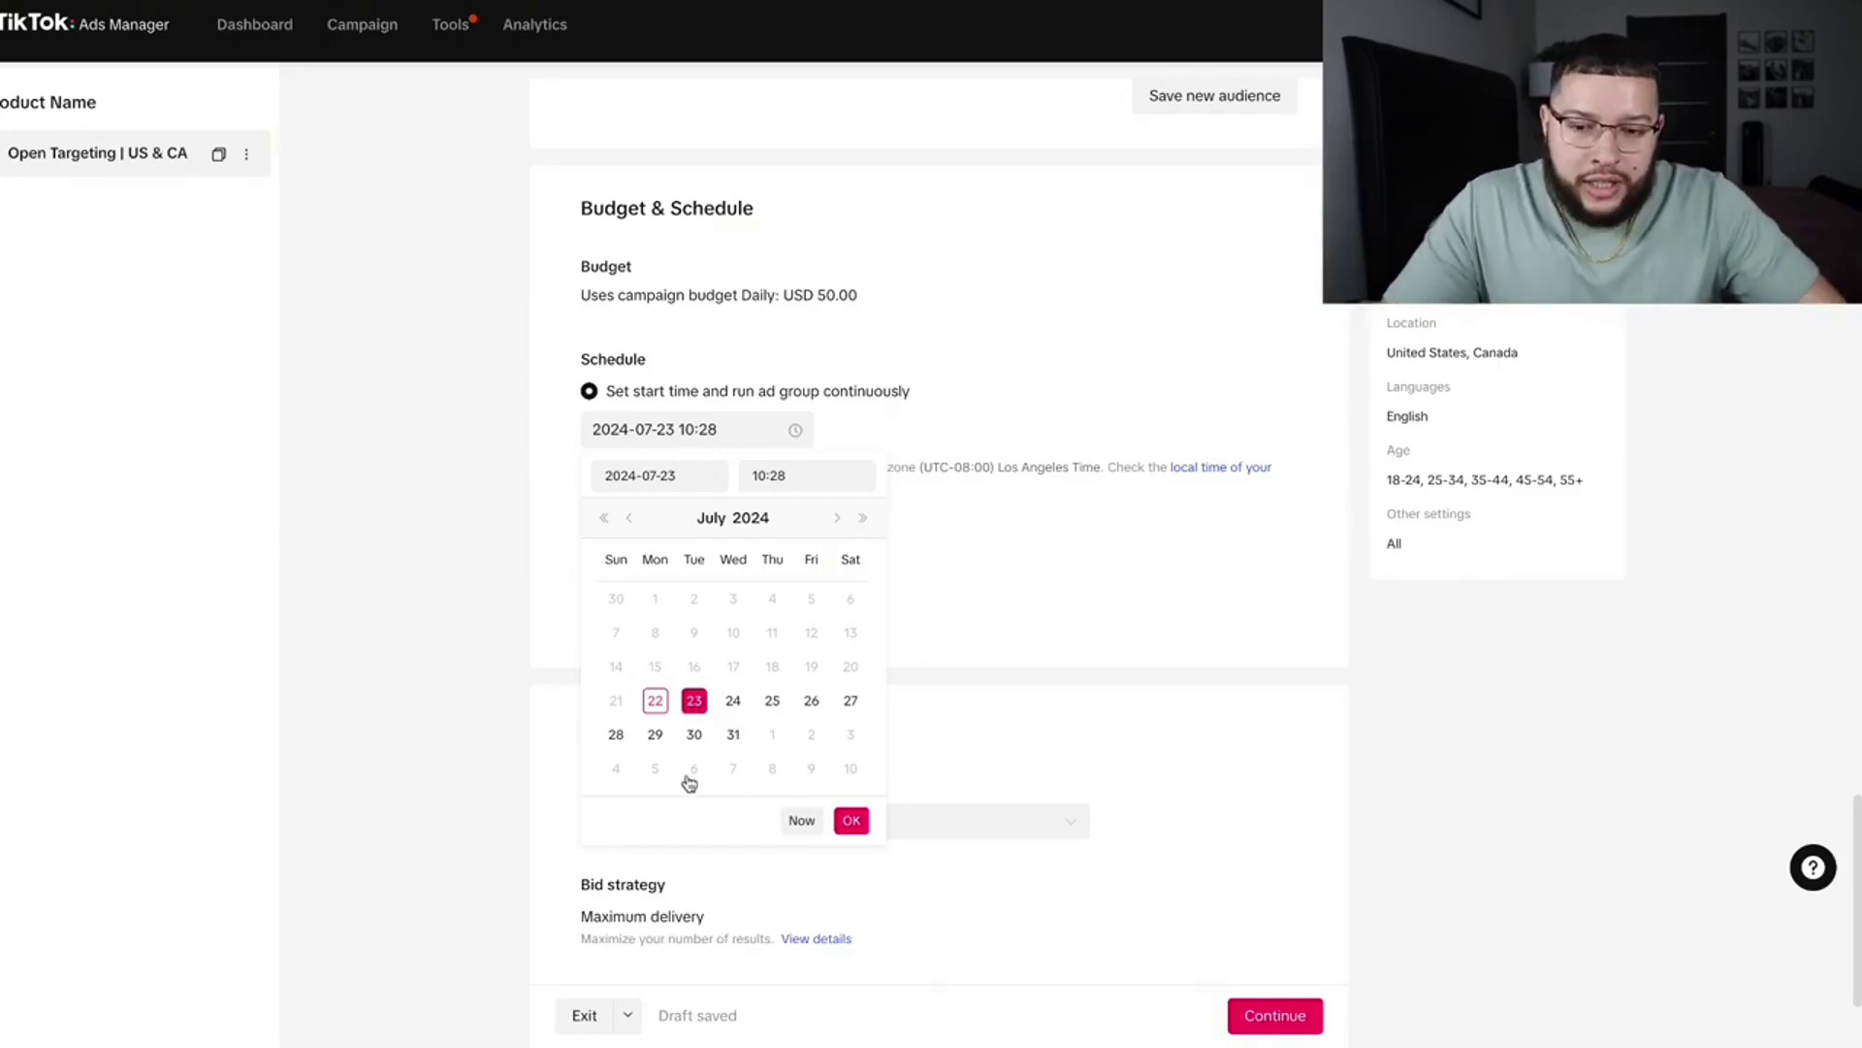
left_click(787, 475)
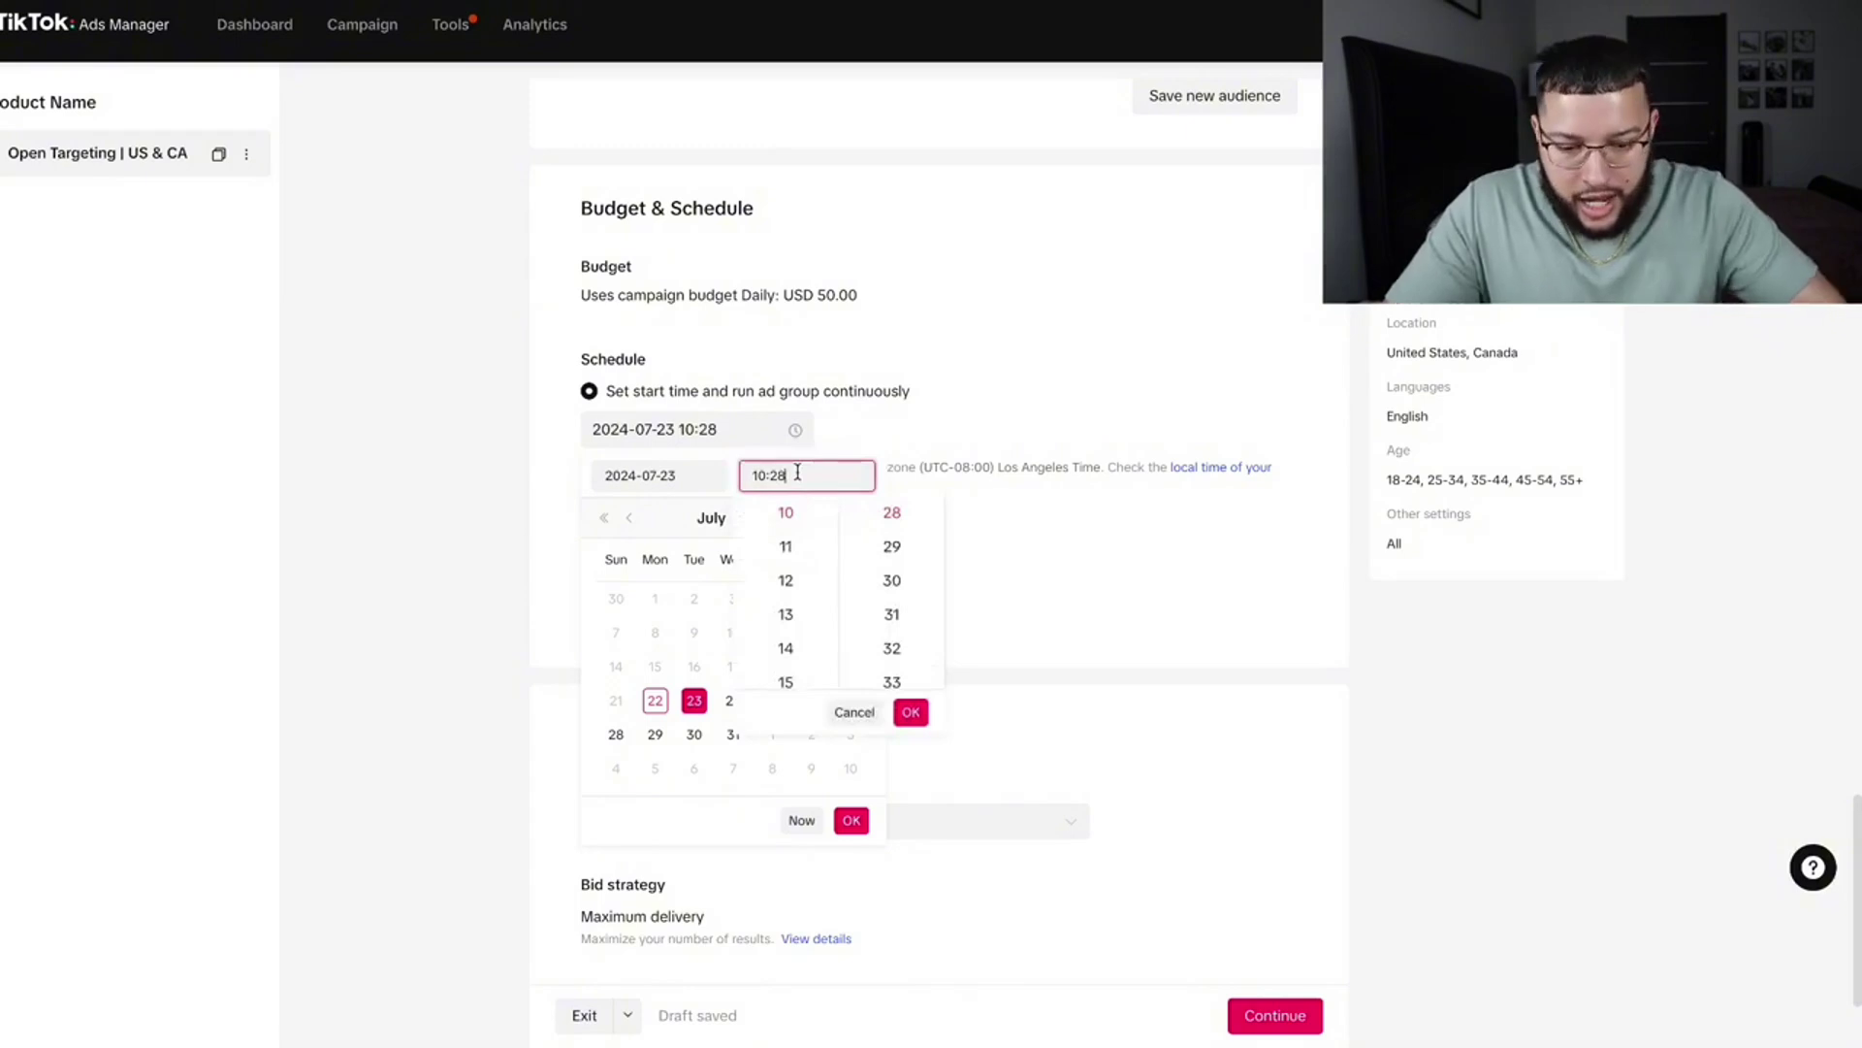
key("BackSpace")
key("BackSpace")
key("BackSpace")
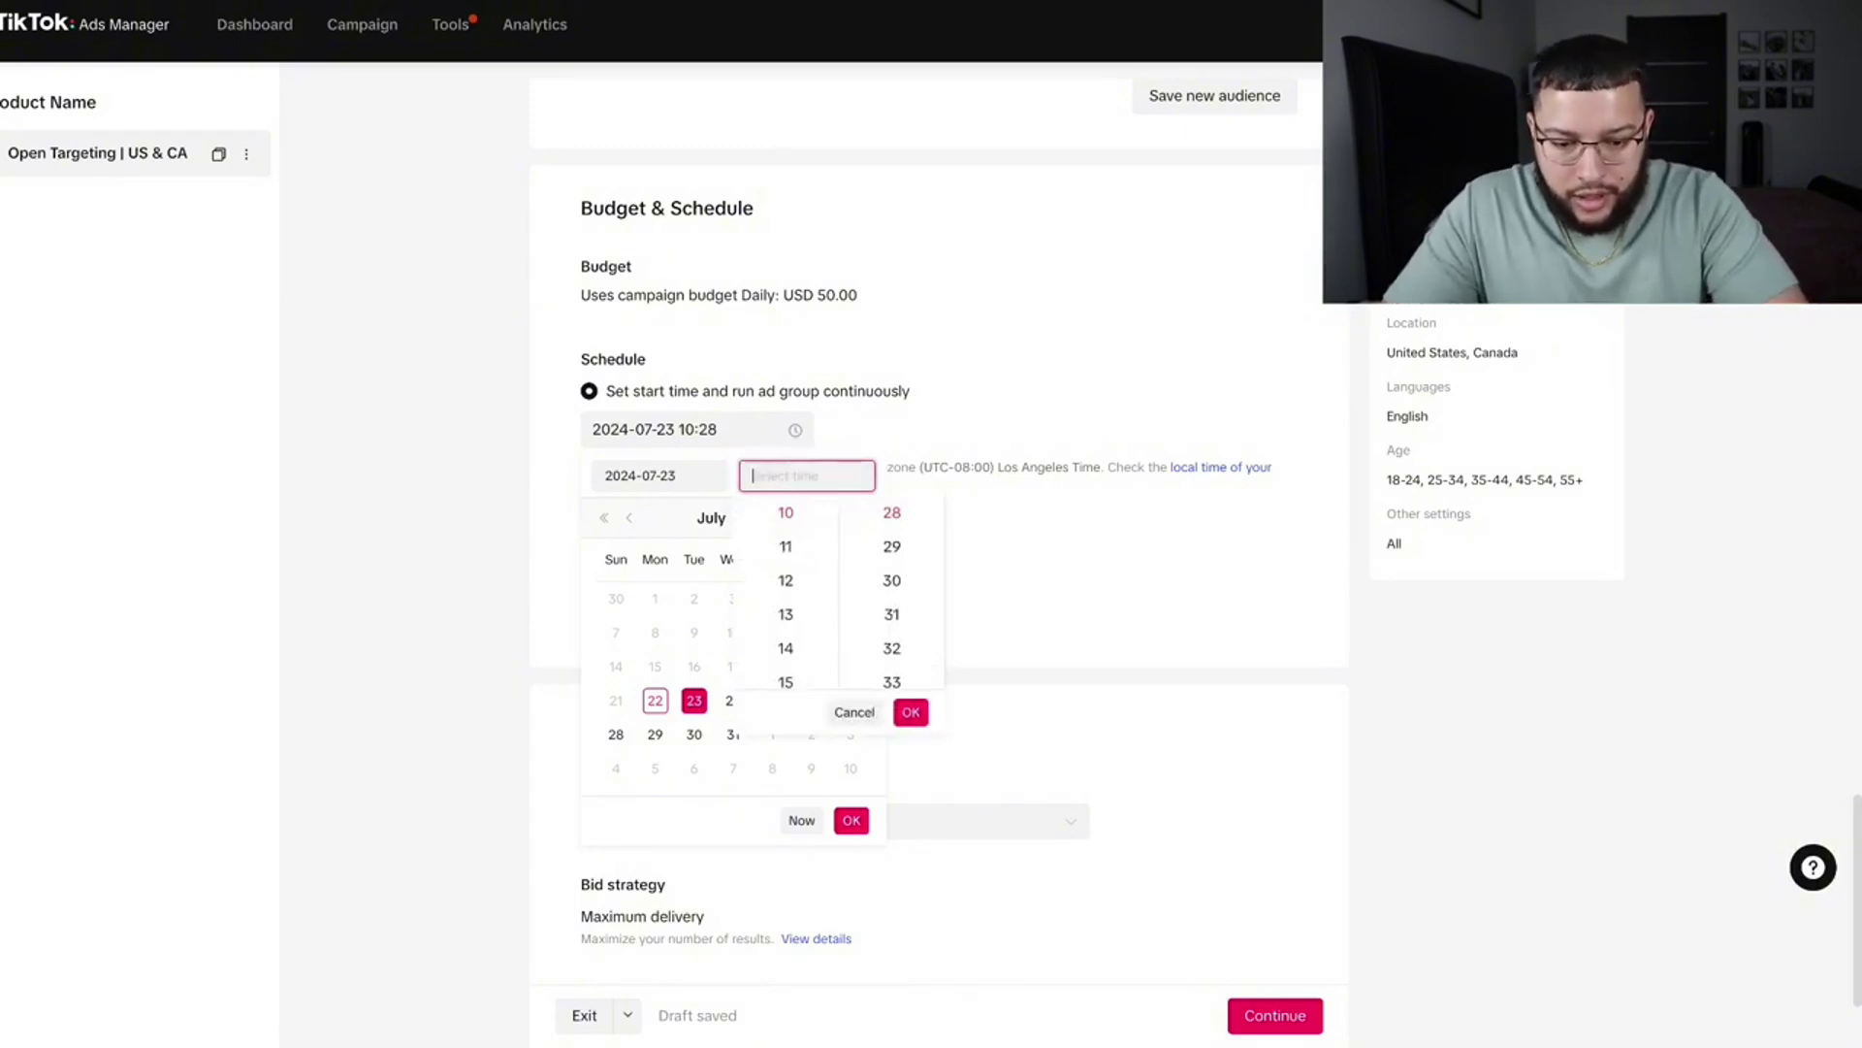
type("0000")
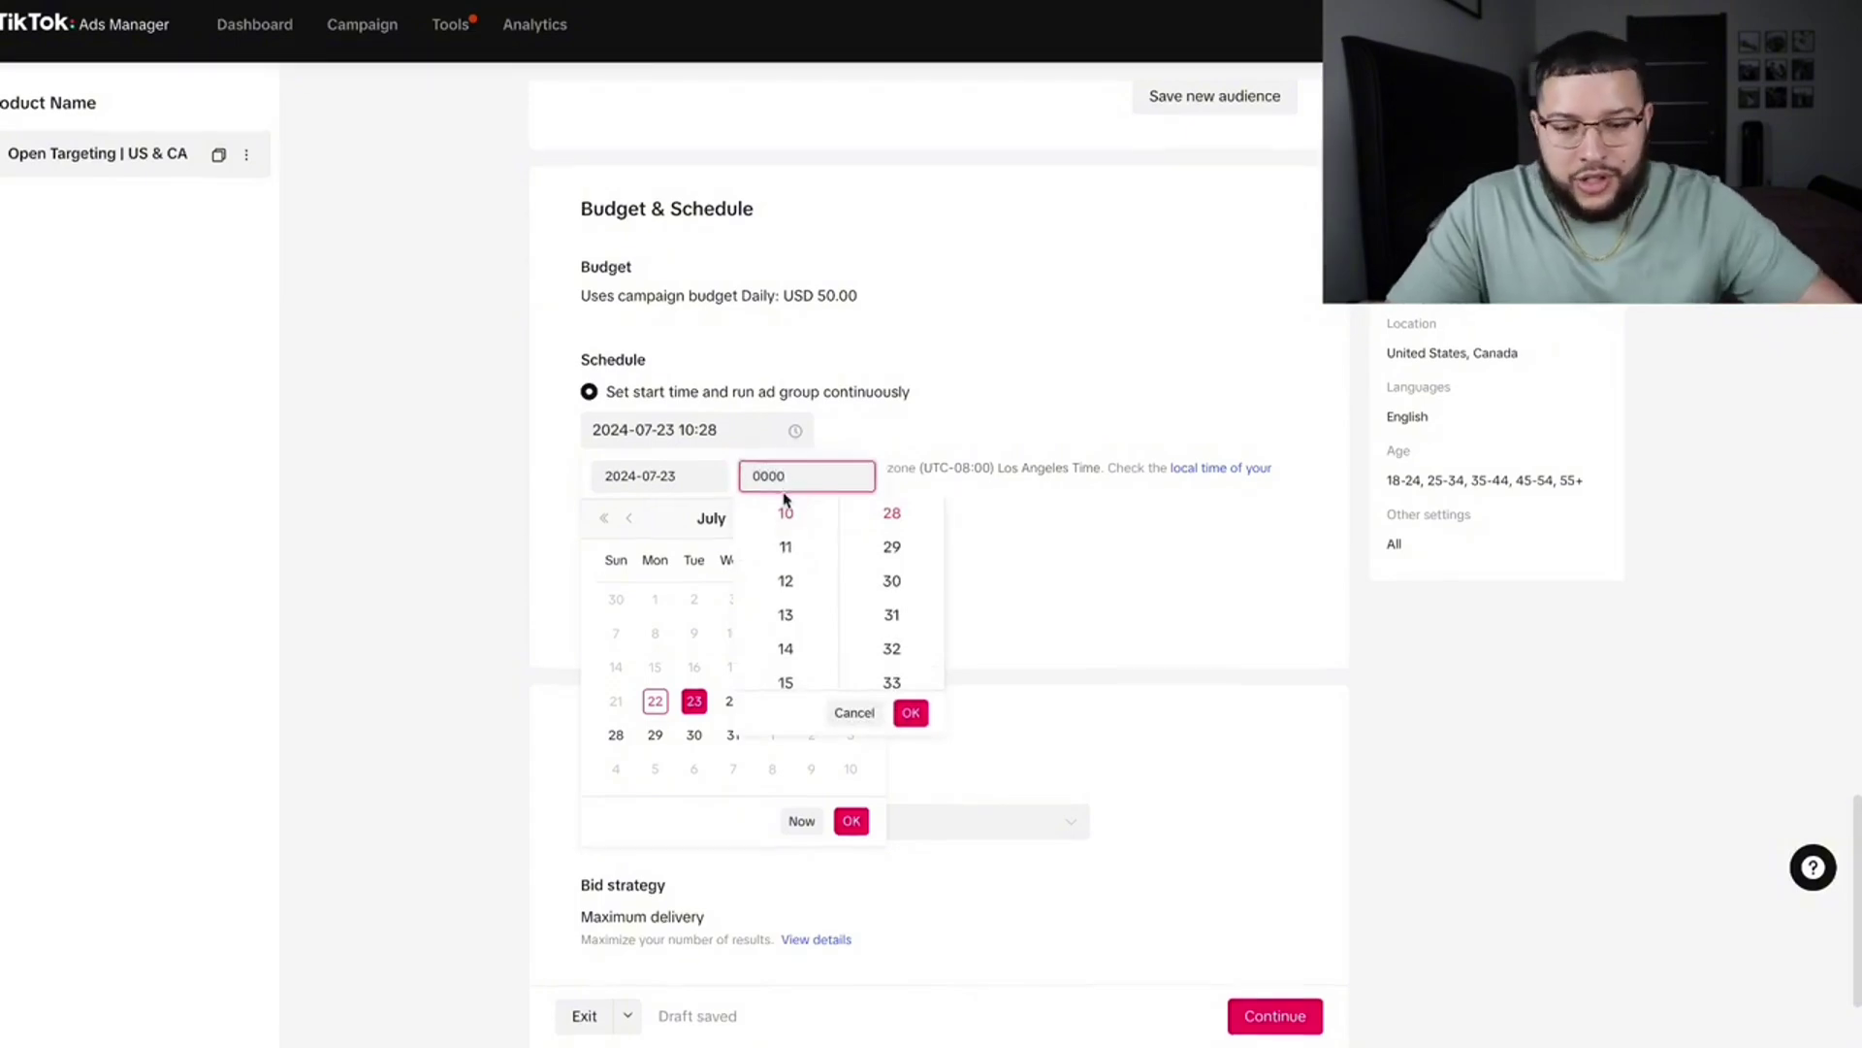
left_click(911, 712)
left_click(852, 823)
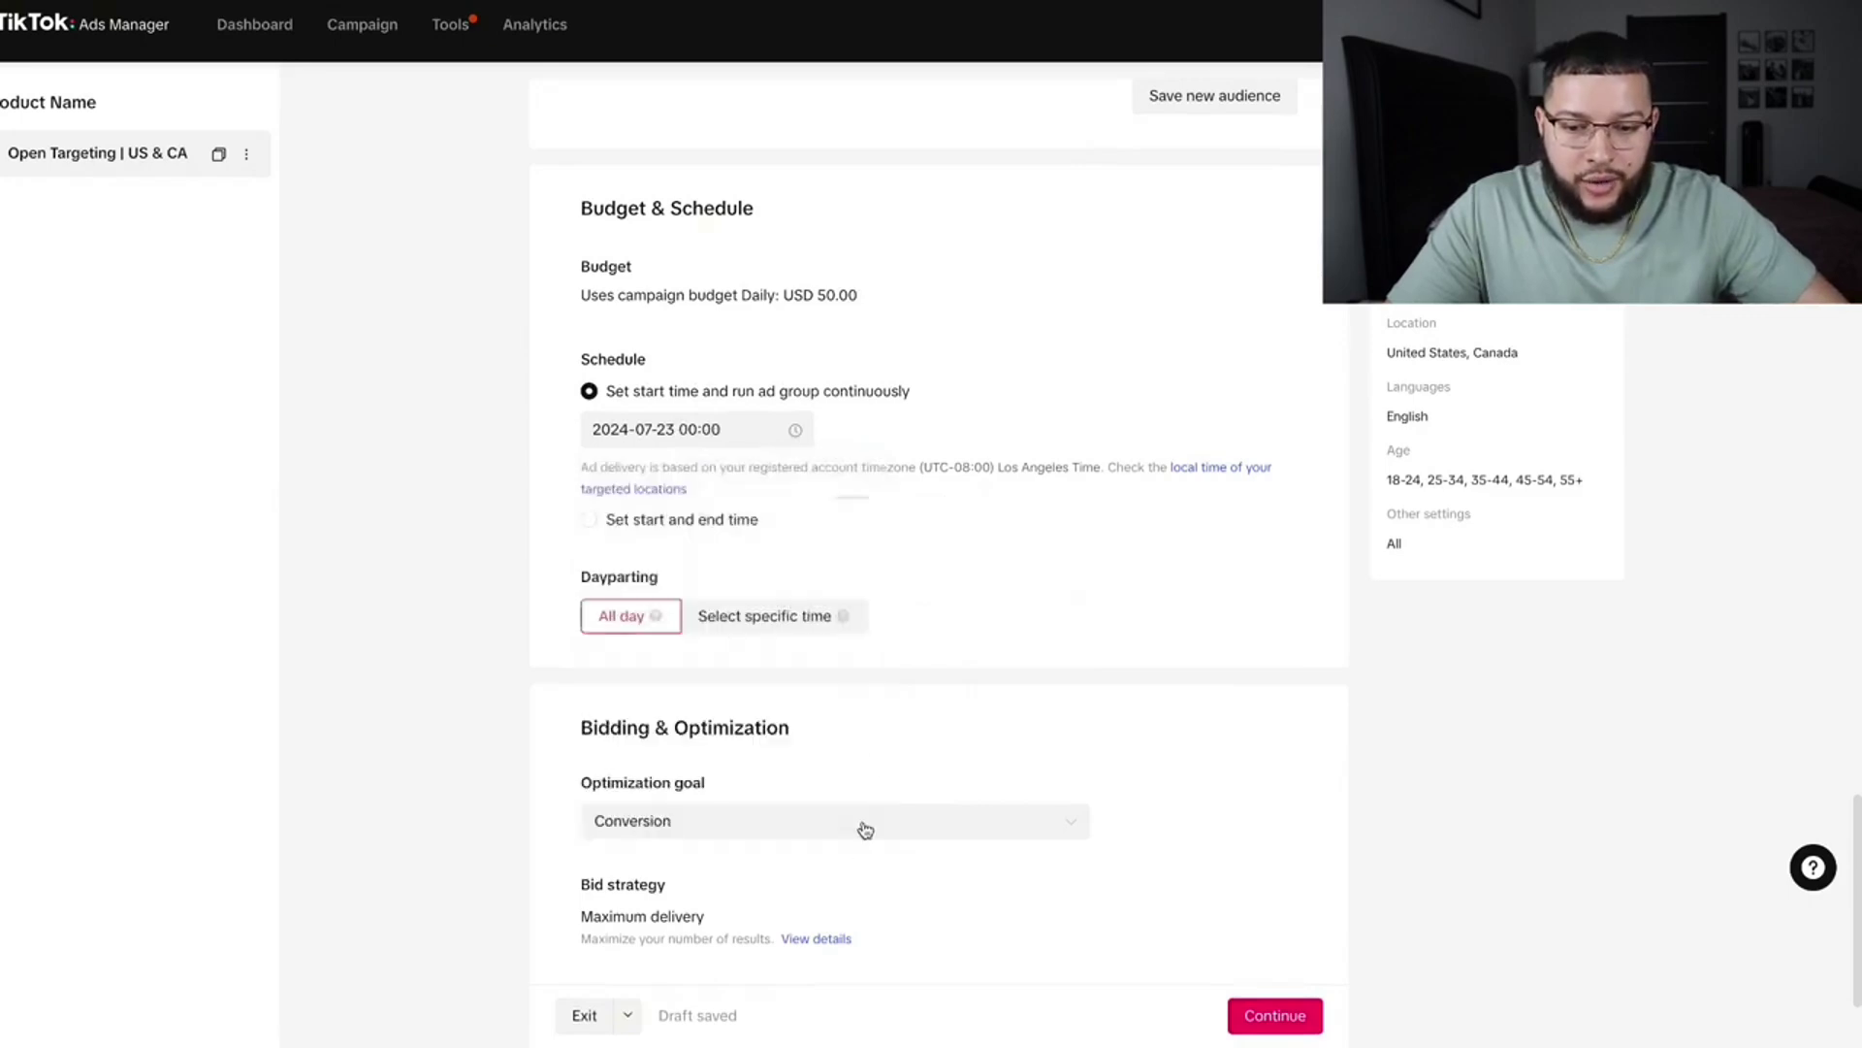
Switch dayparting to specific times and select 07:00 to 23:30 for every day from Monday to Sunday
scroll(1062, 582, "down", 1)
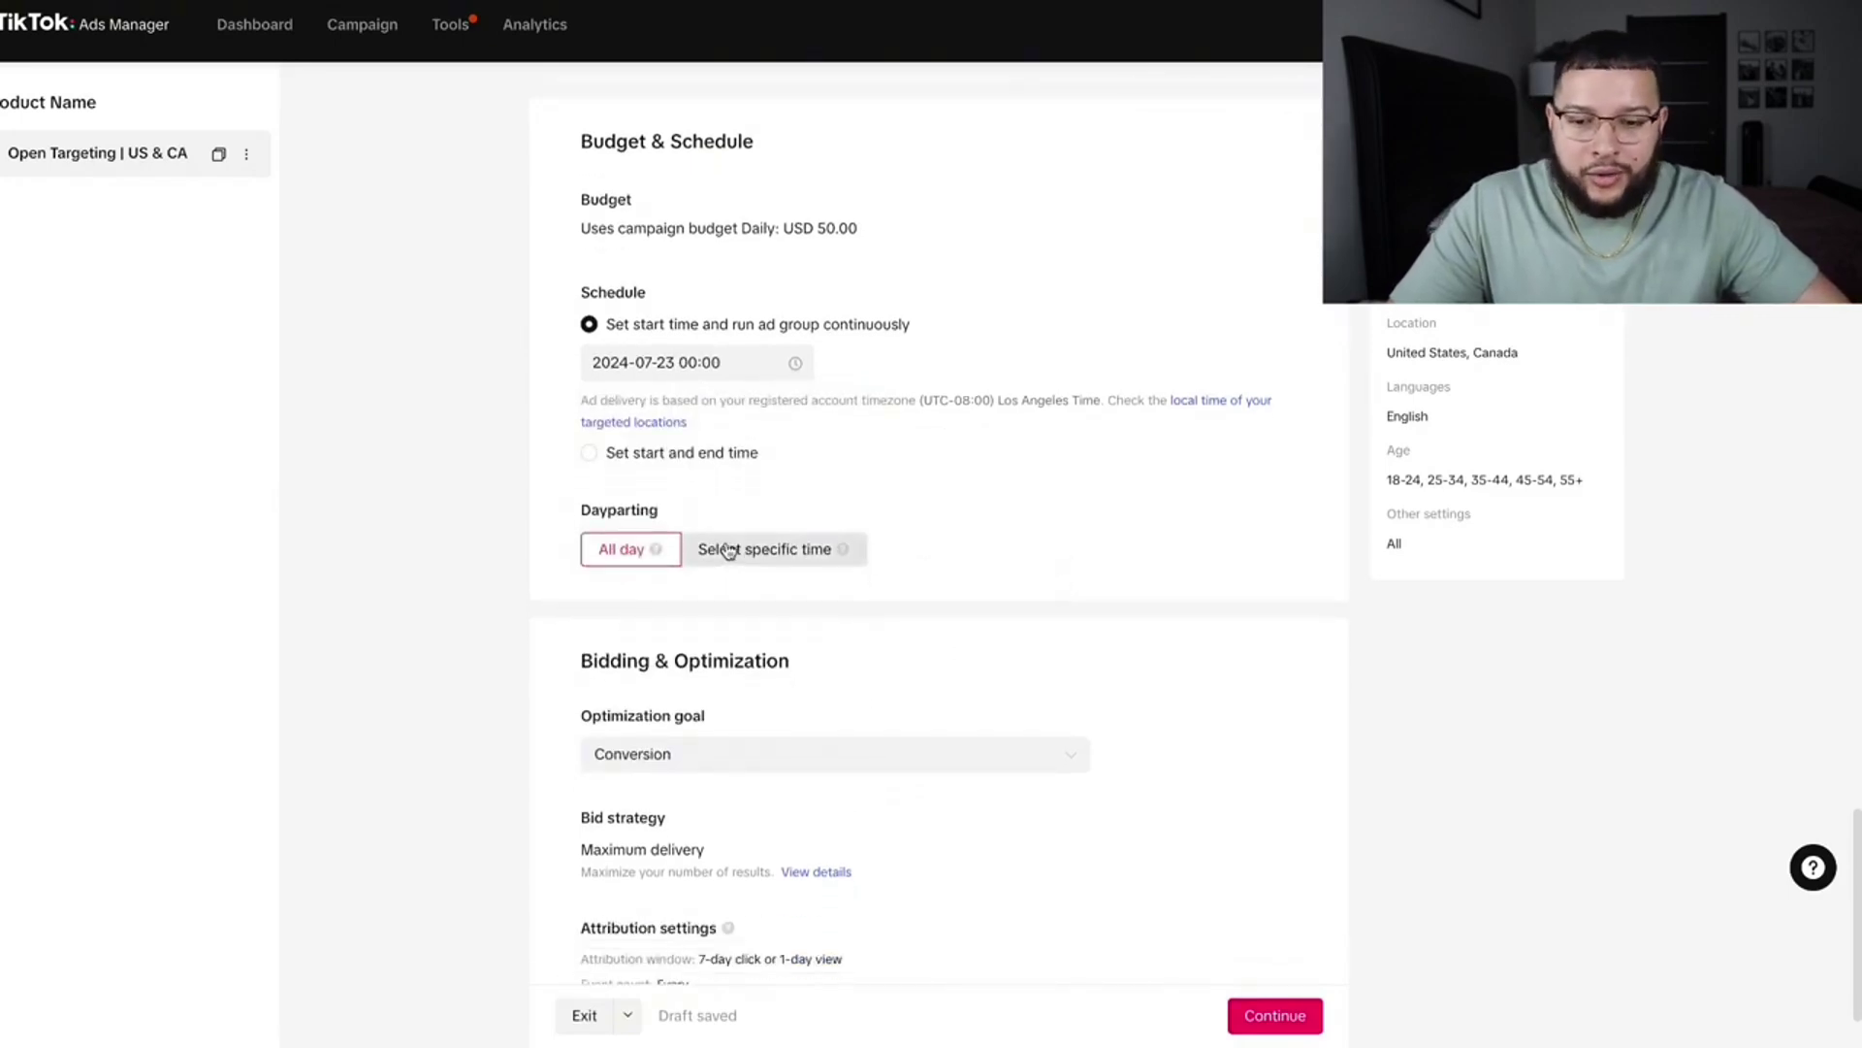
left_click(798, 560)
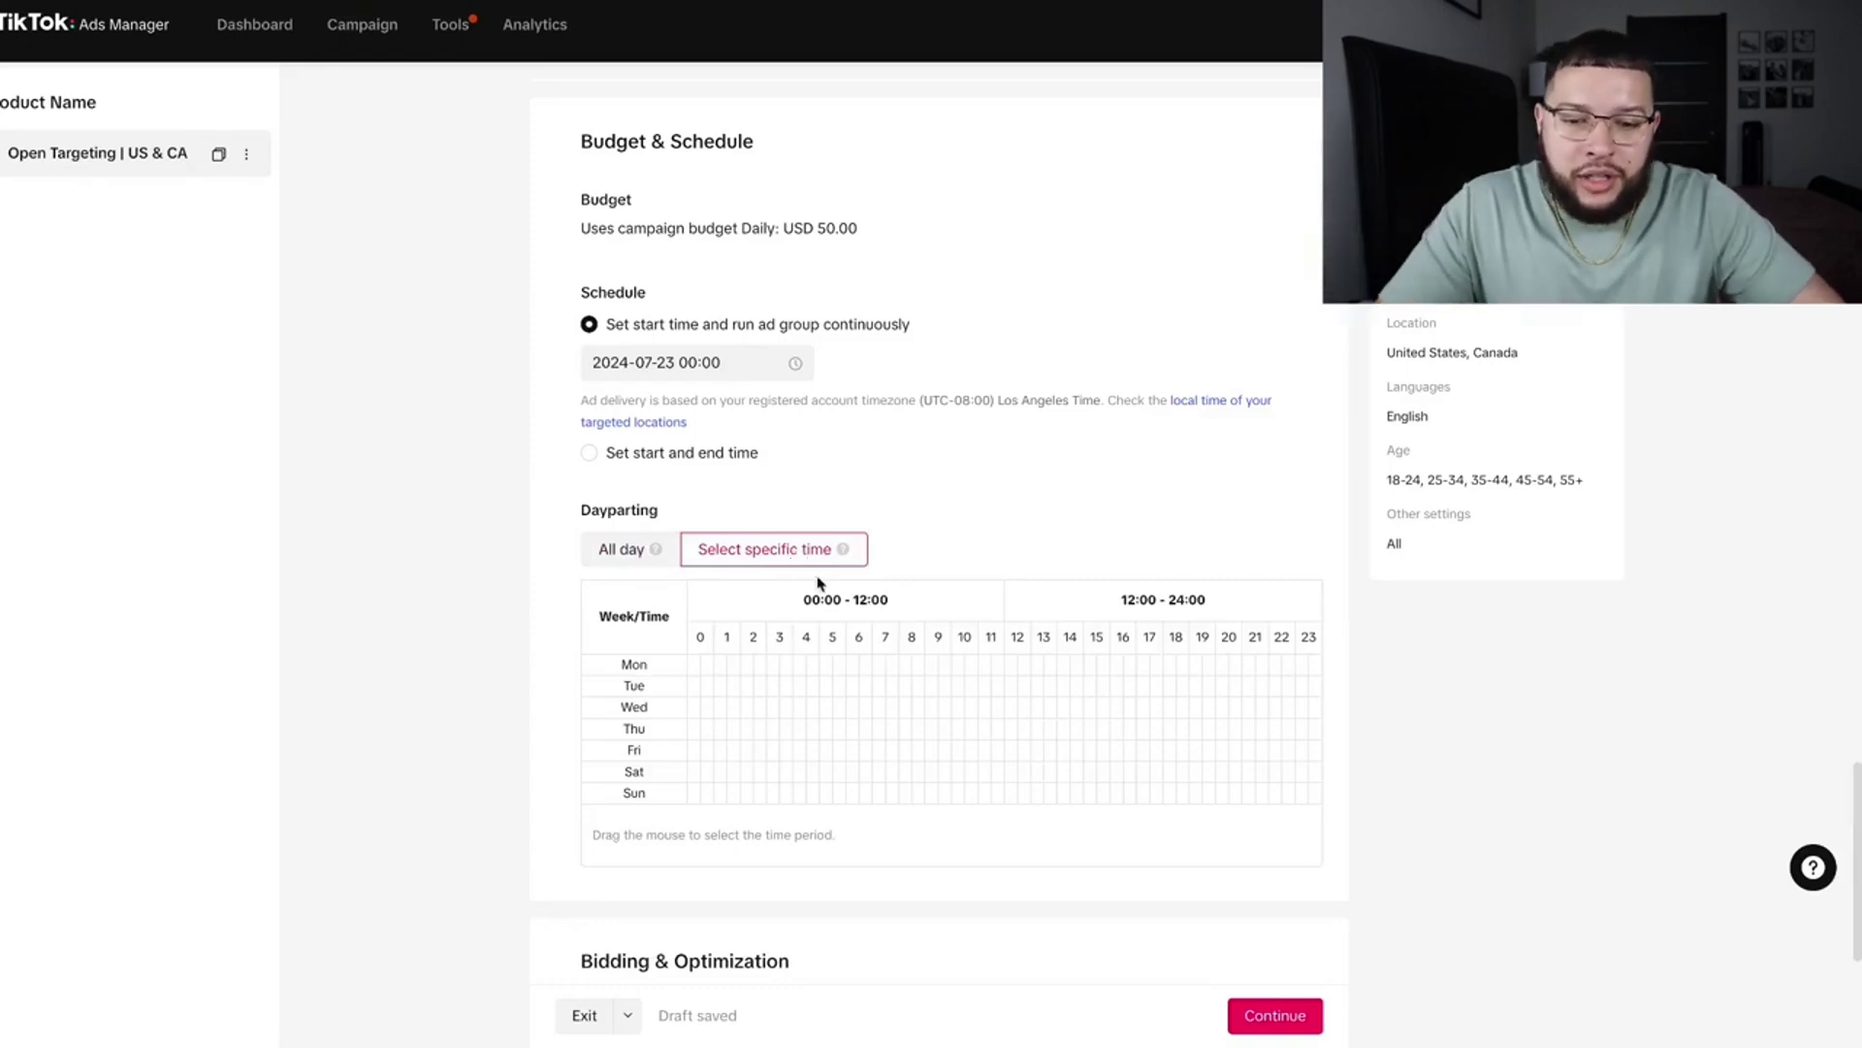
left_click_drag(878, 665, 1320, 813)
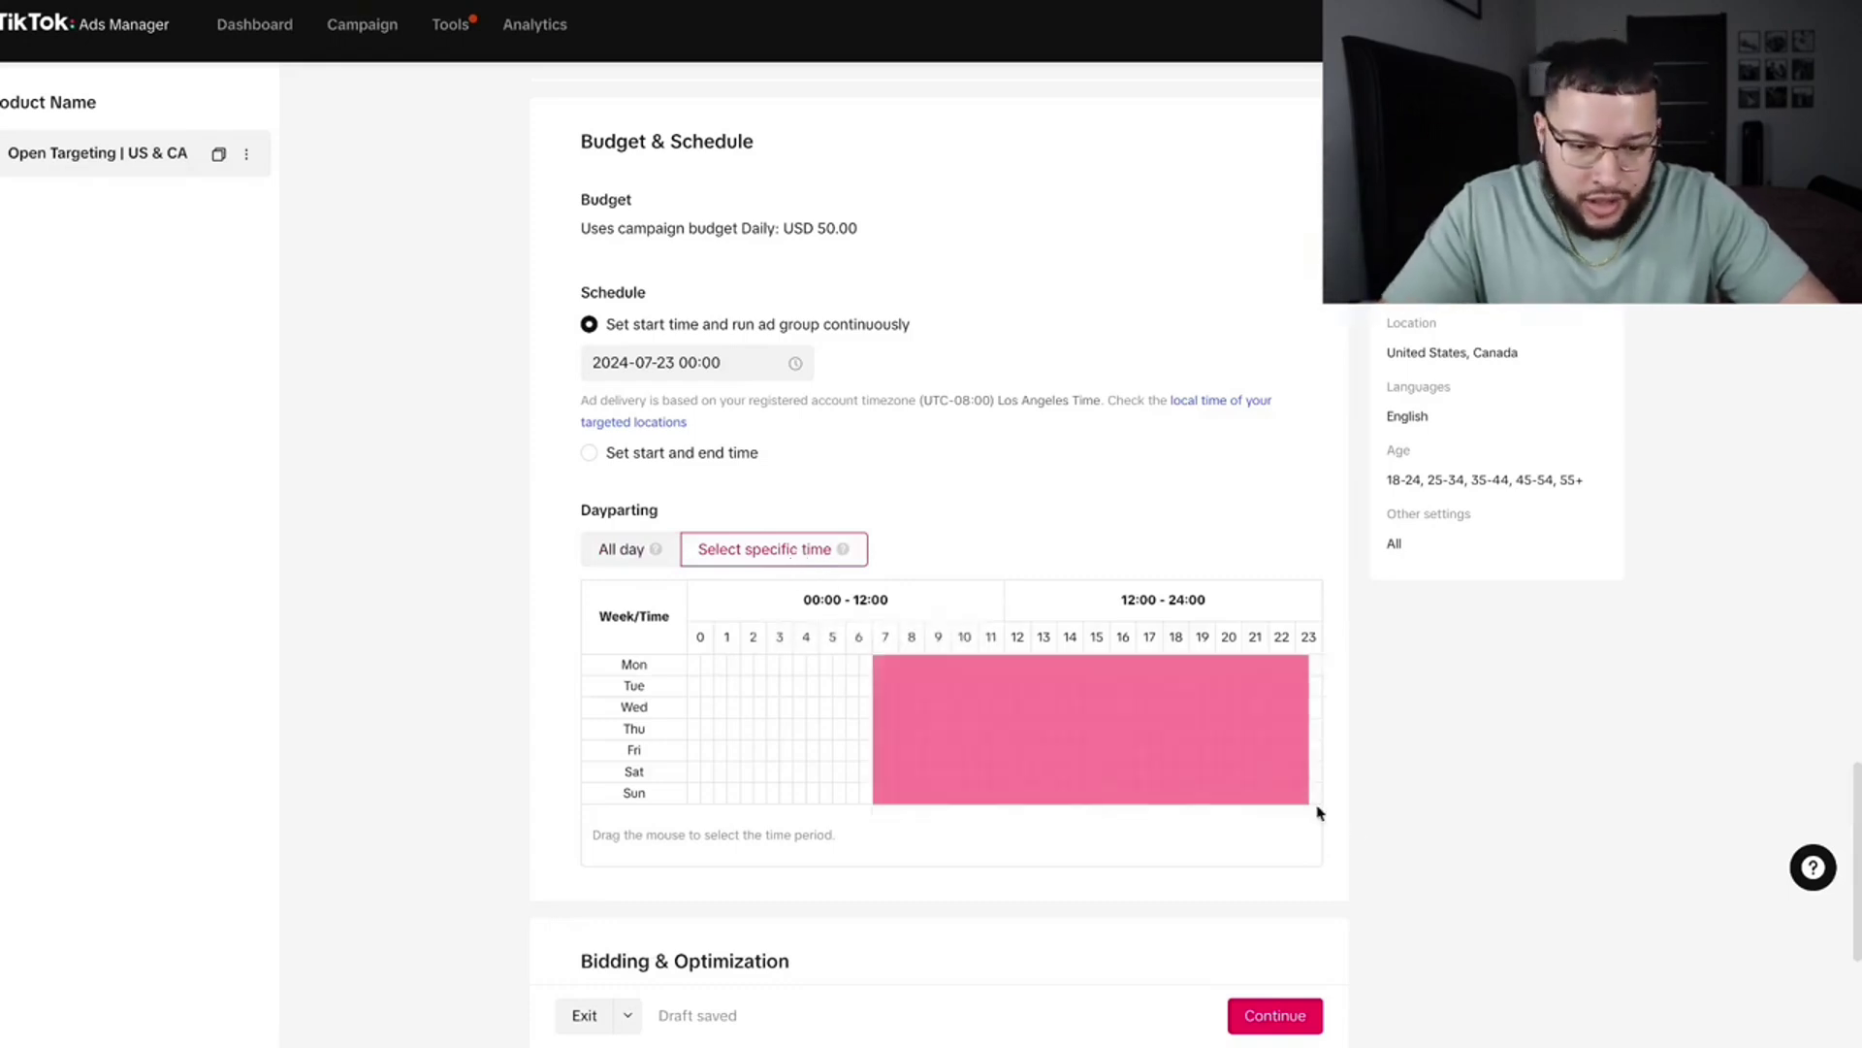
left_click_drag(1411, 867, 1232, 819)
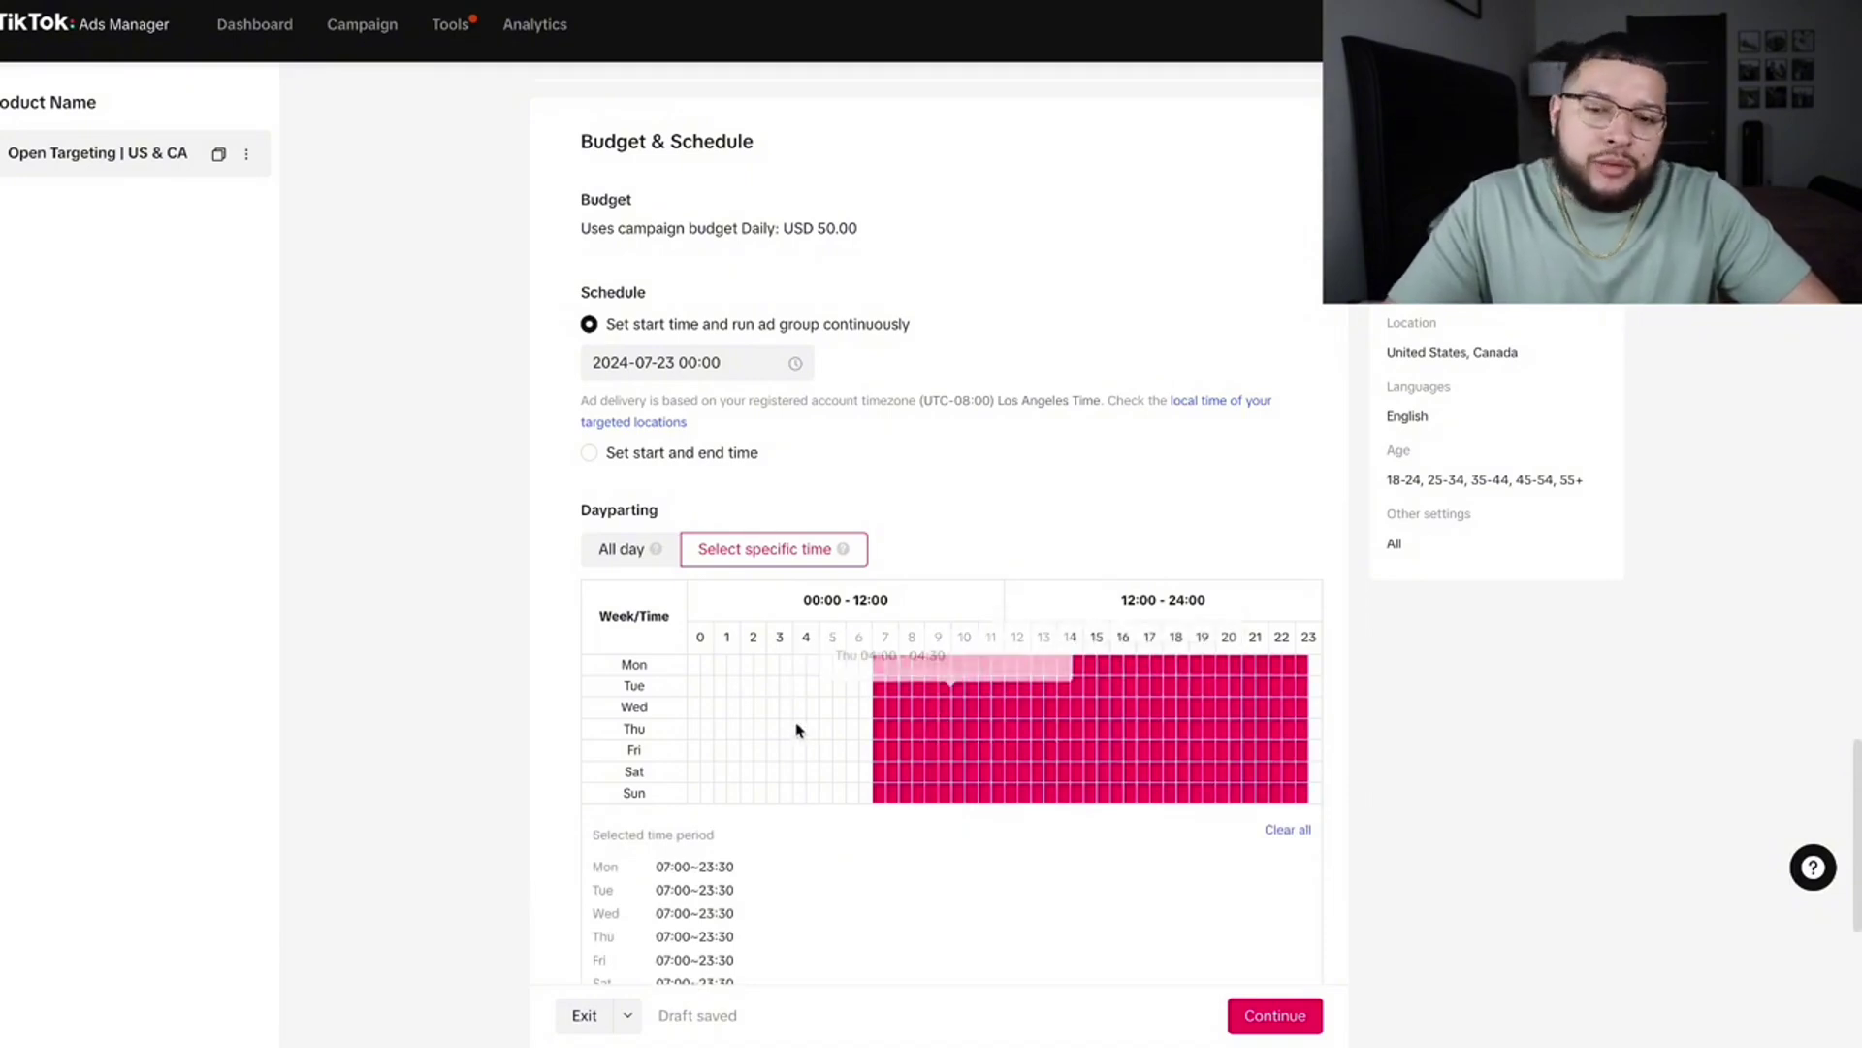
scroll(1418, 781, "down", 2)
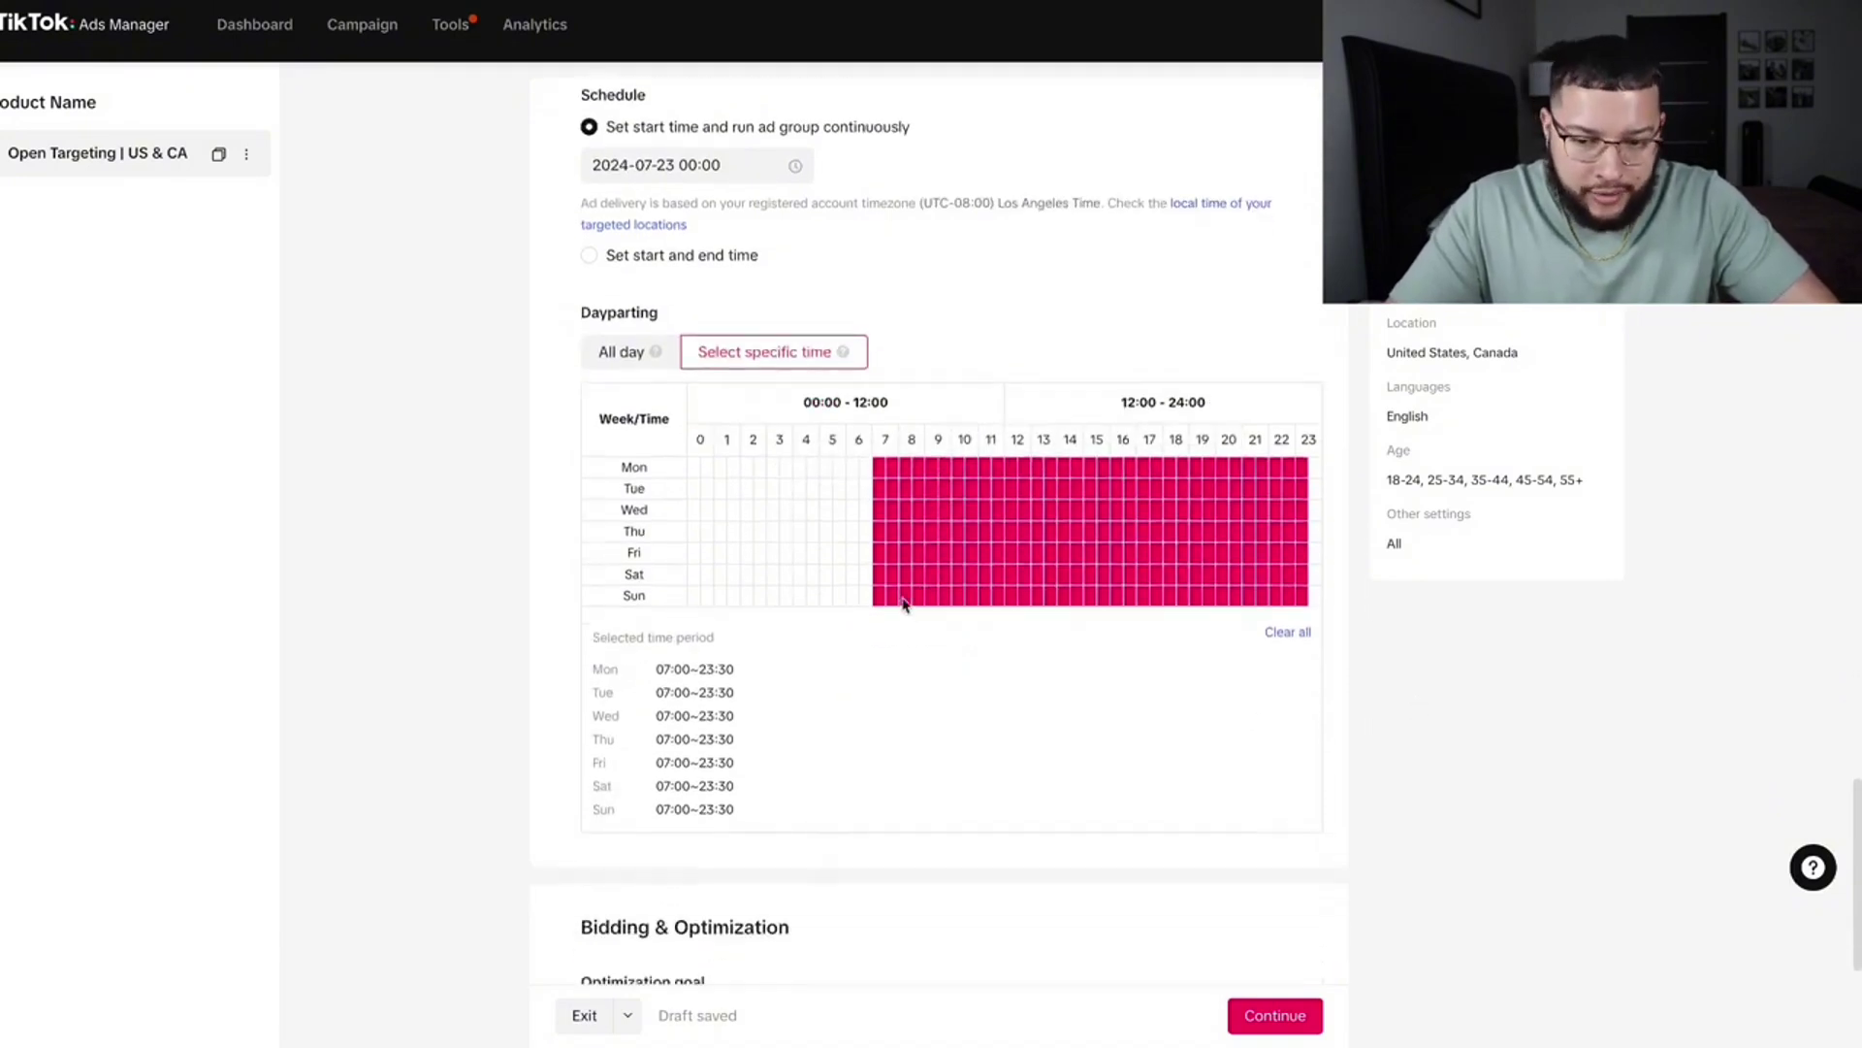
Show the advanced Bidding & Optimization settings and check the billing event and delivery type
scroll(902, 603, "down", 4)
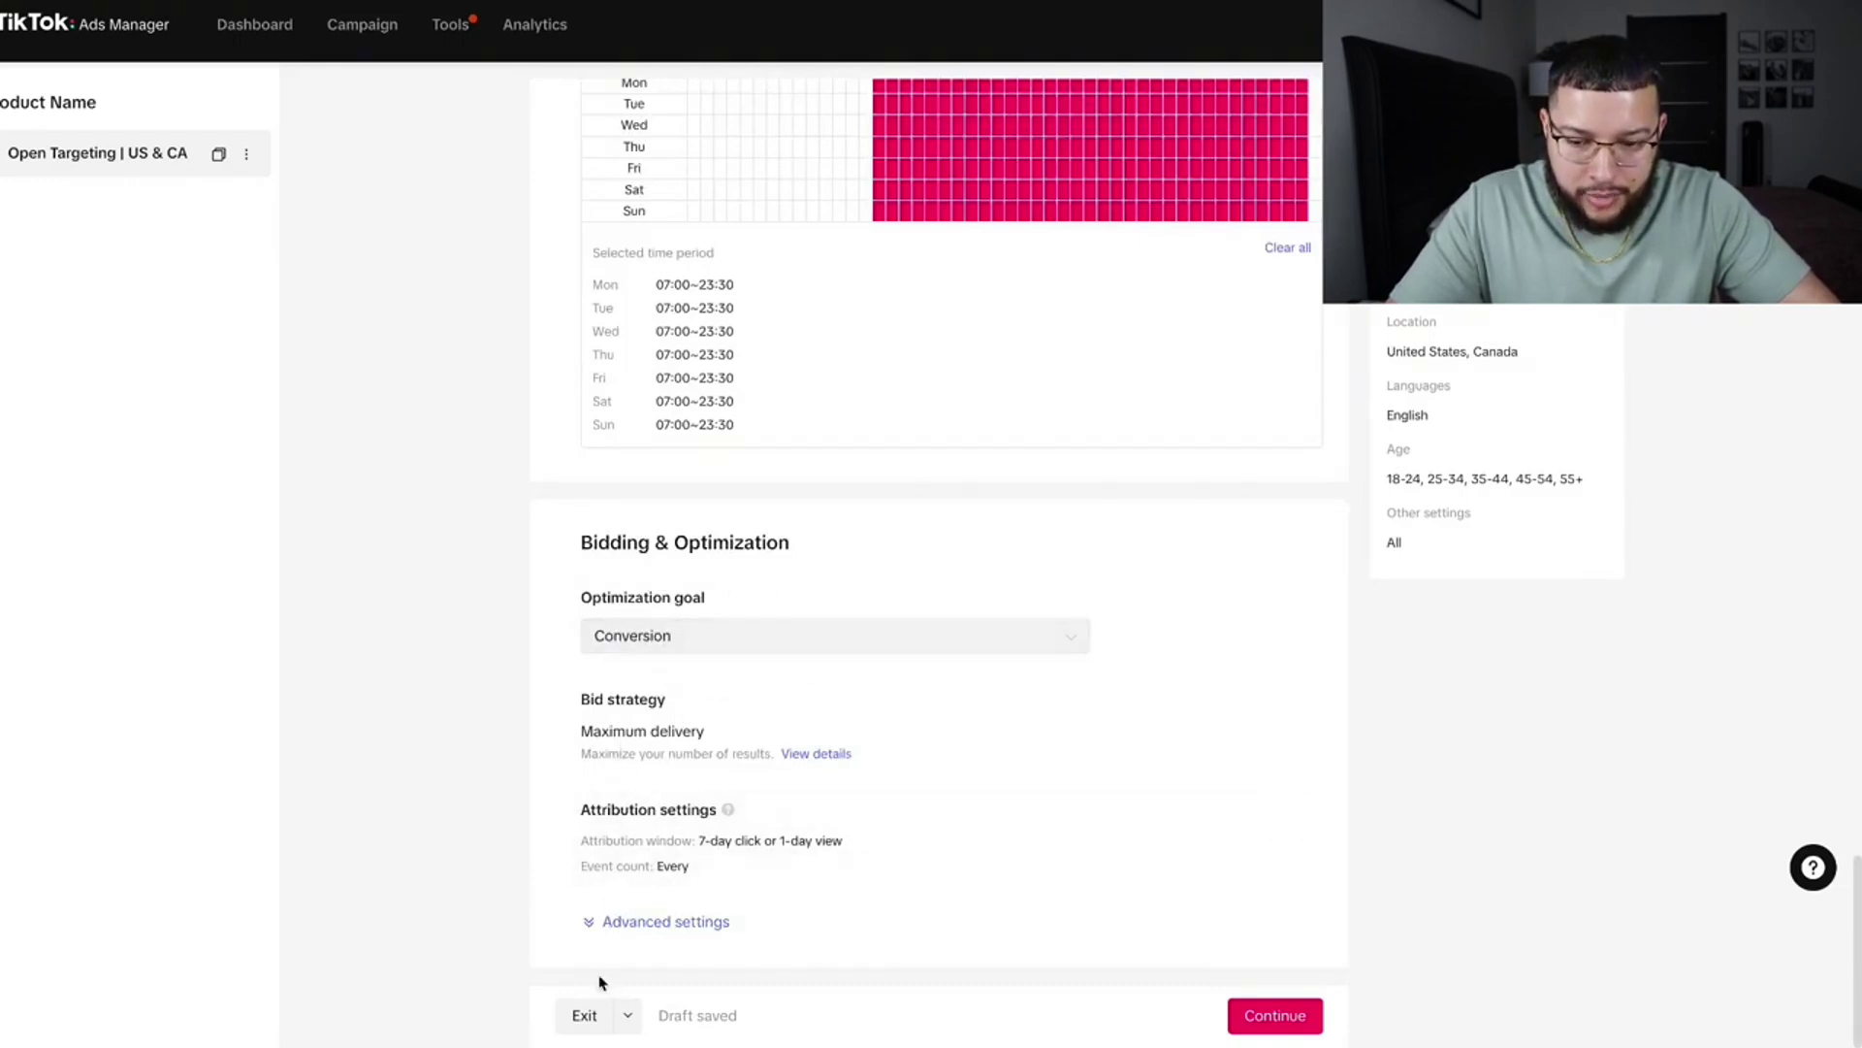
left_click(591, 927)
scroll(834, 926, "down", 2)
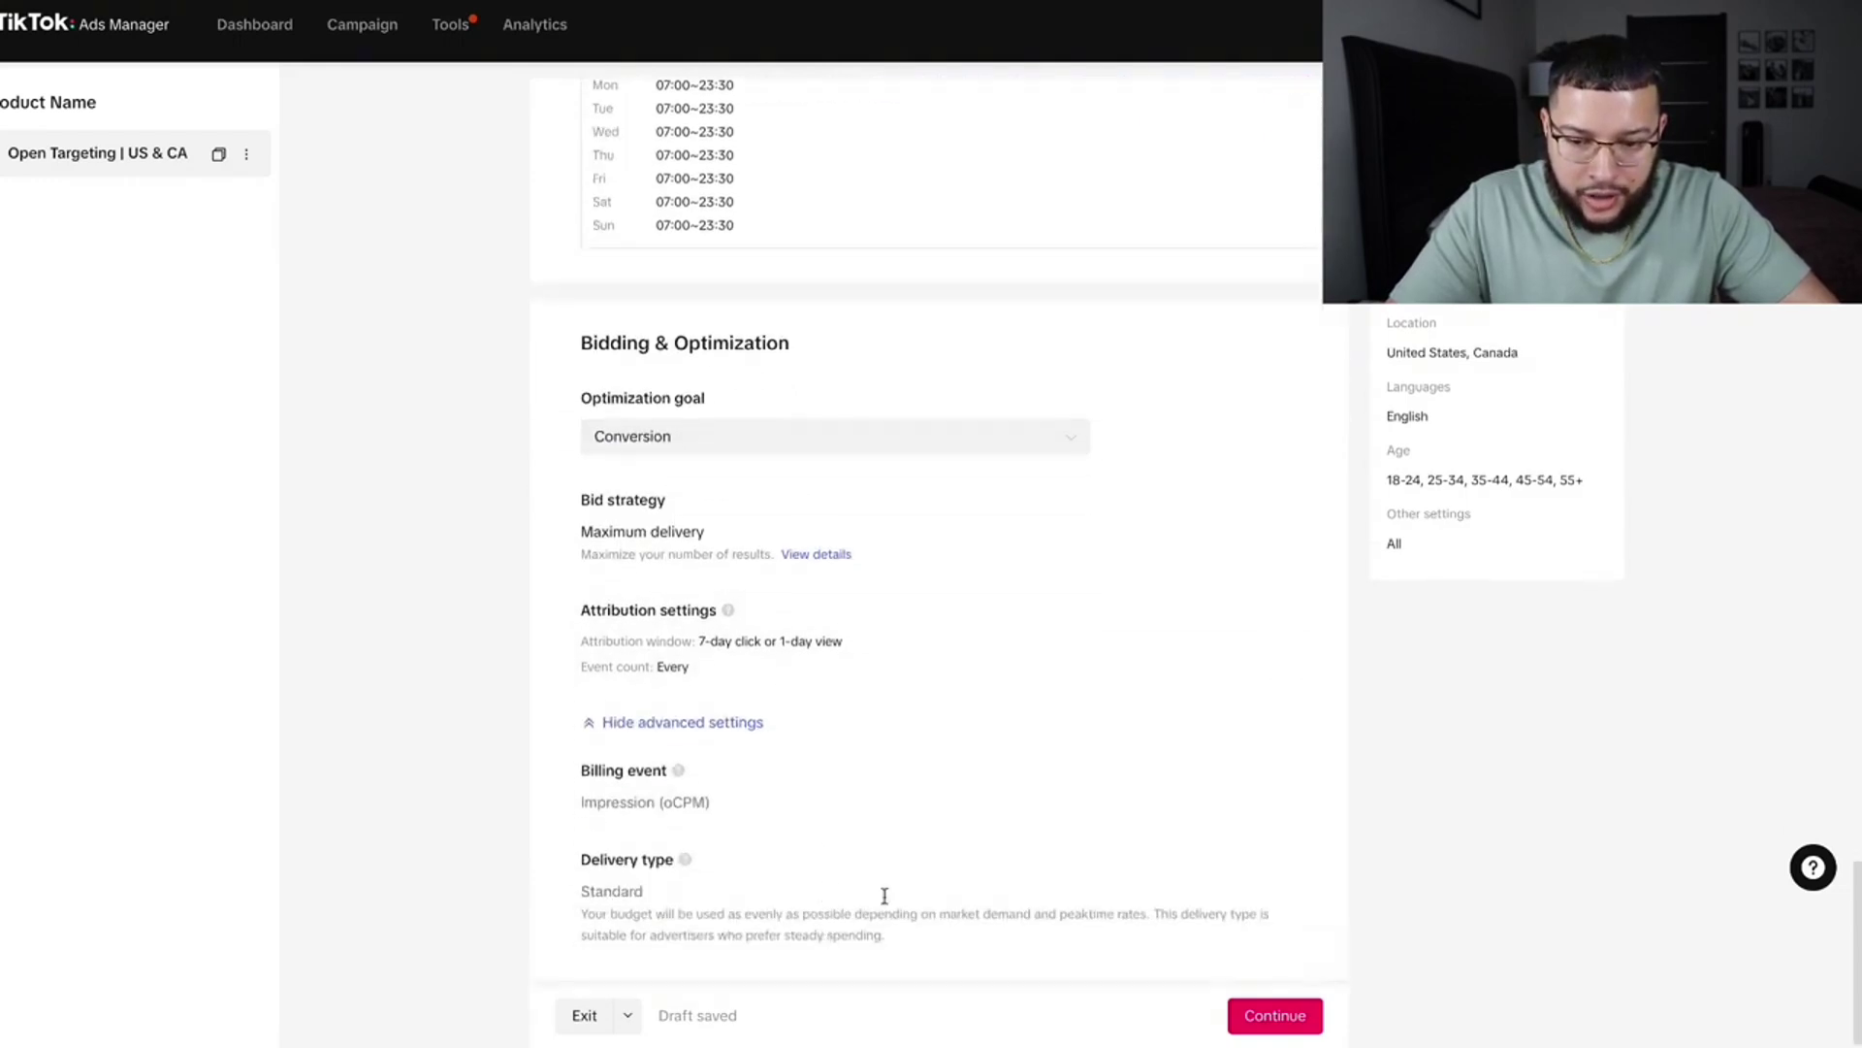
Continue from the ad group to the ad setup and name the ad "Video 1"
scroll(674, 766, "down", 1)
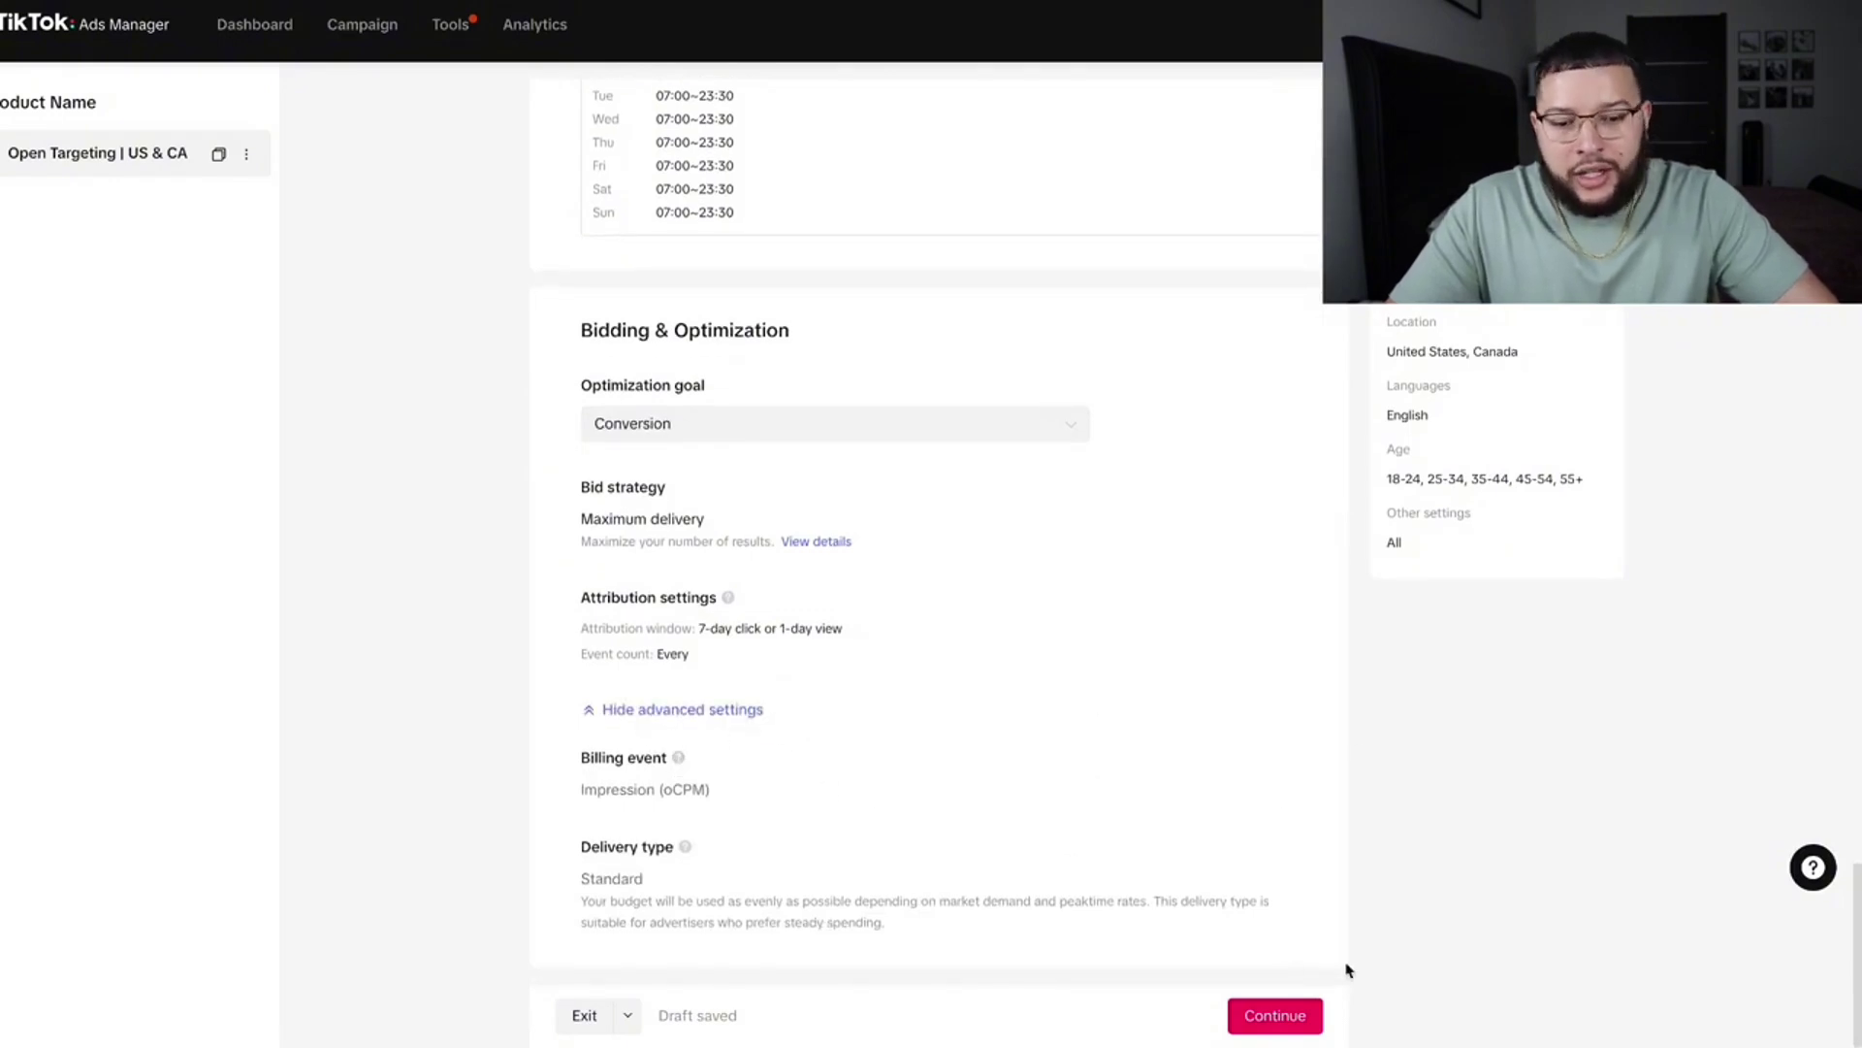
left_click(1285, 1016)
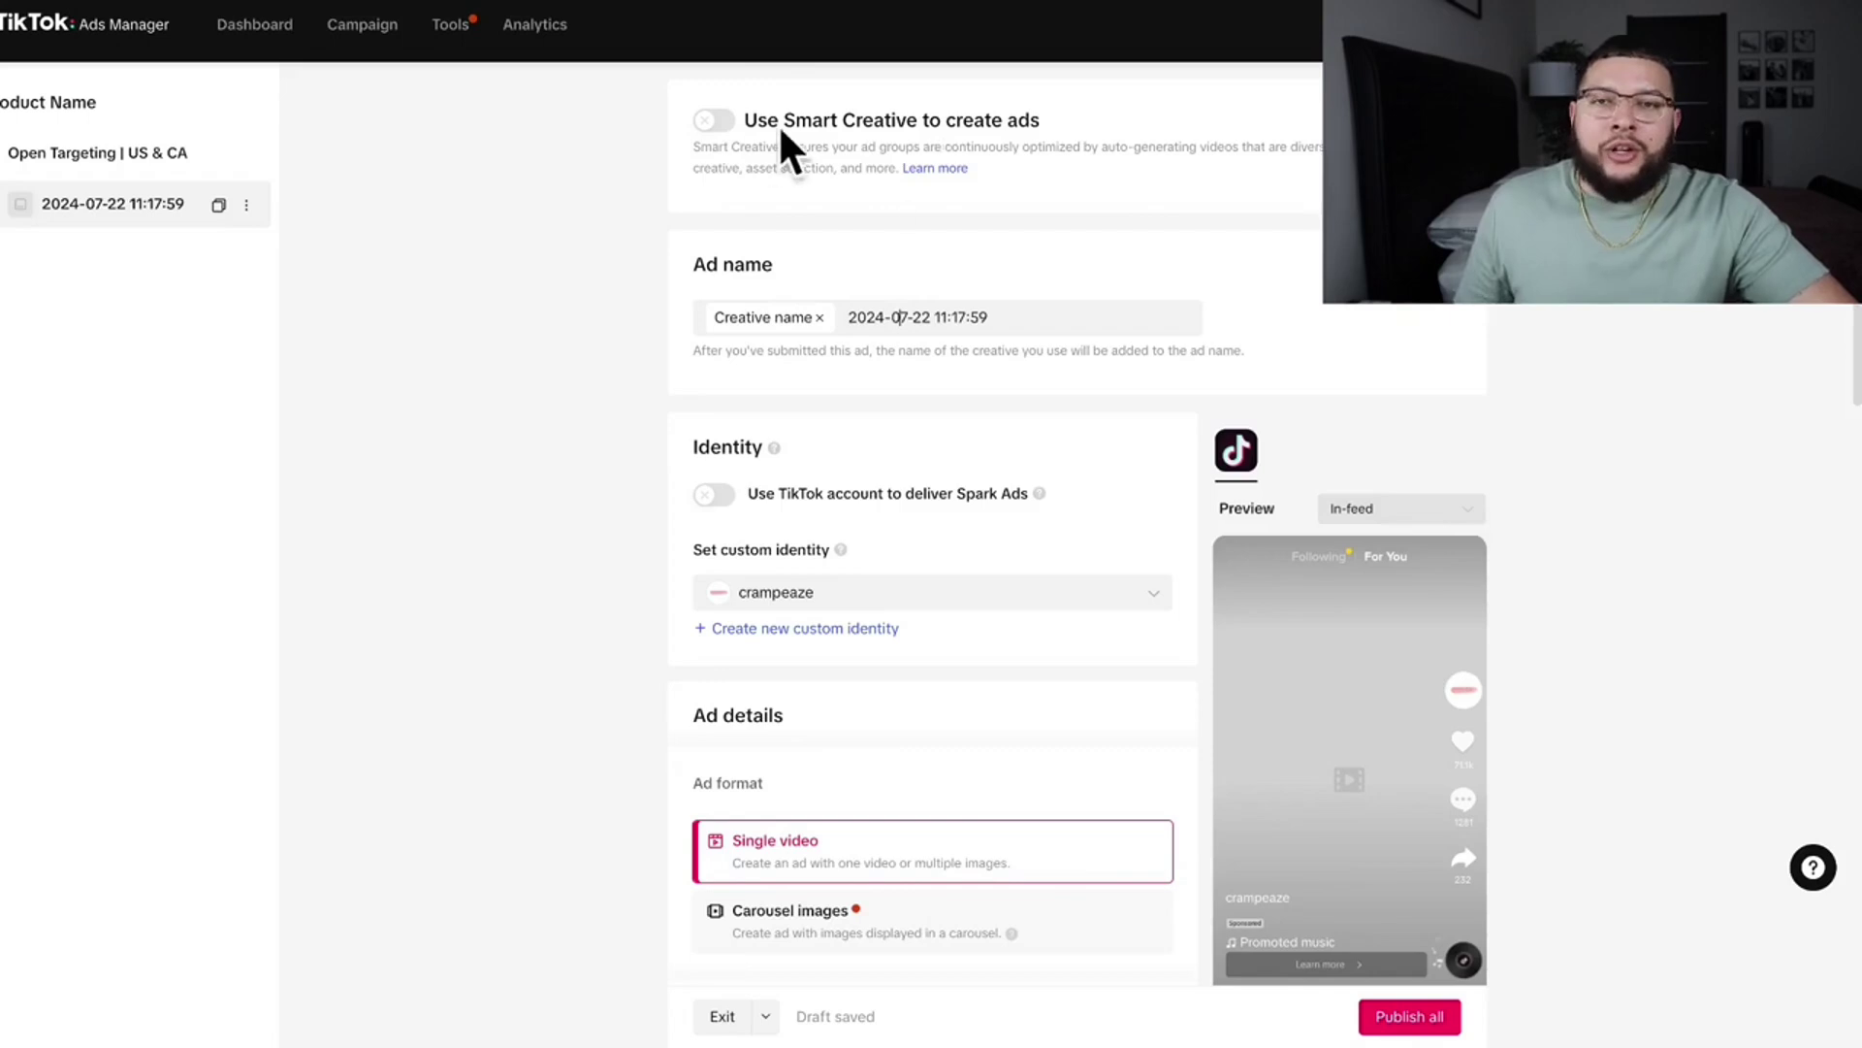
scroll(842, 227, "down", 2)
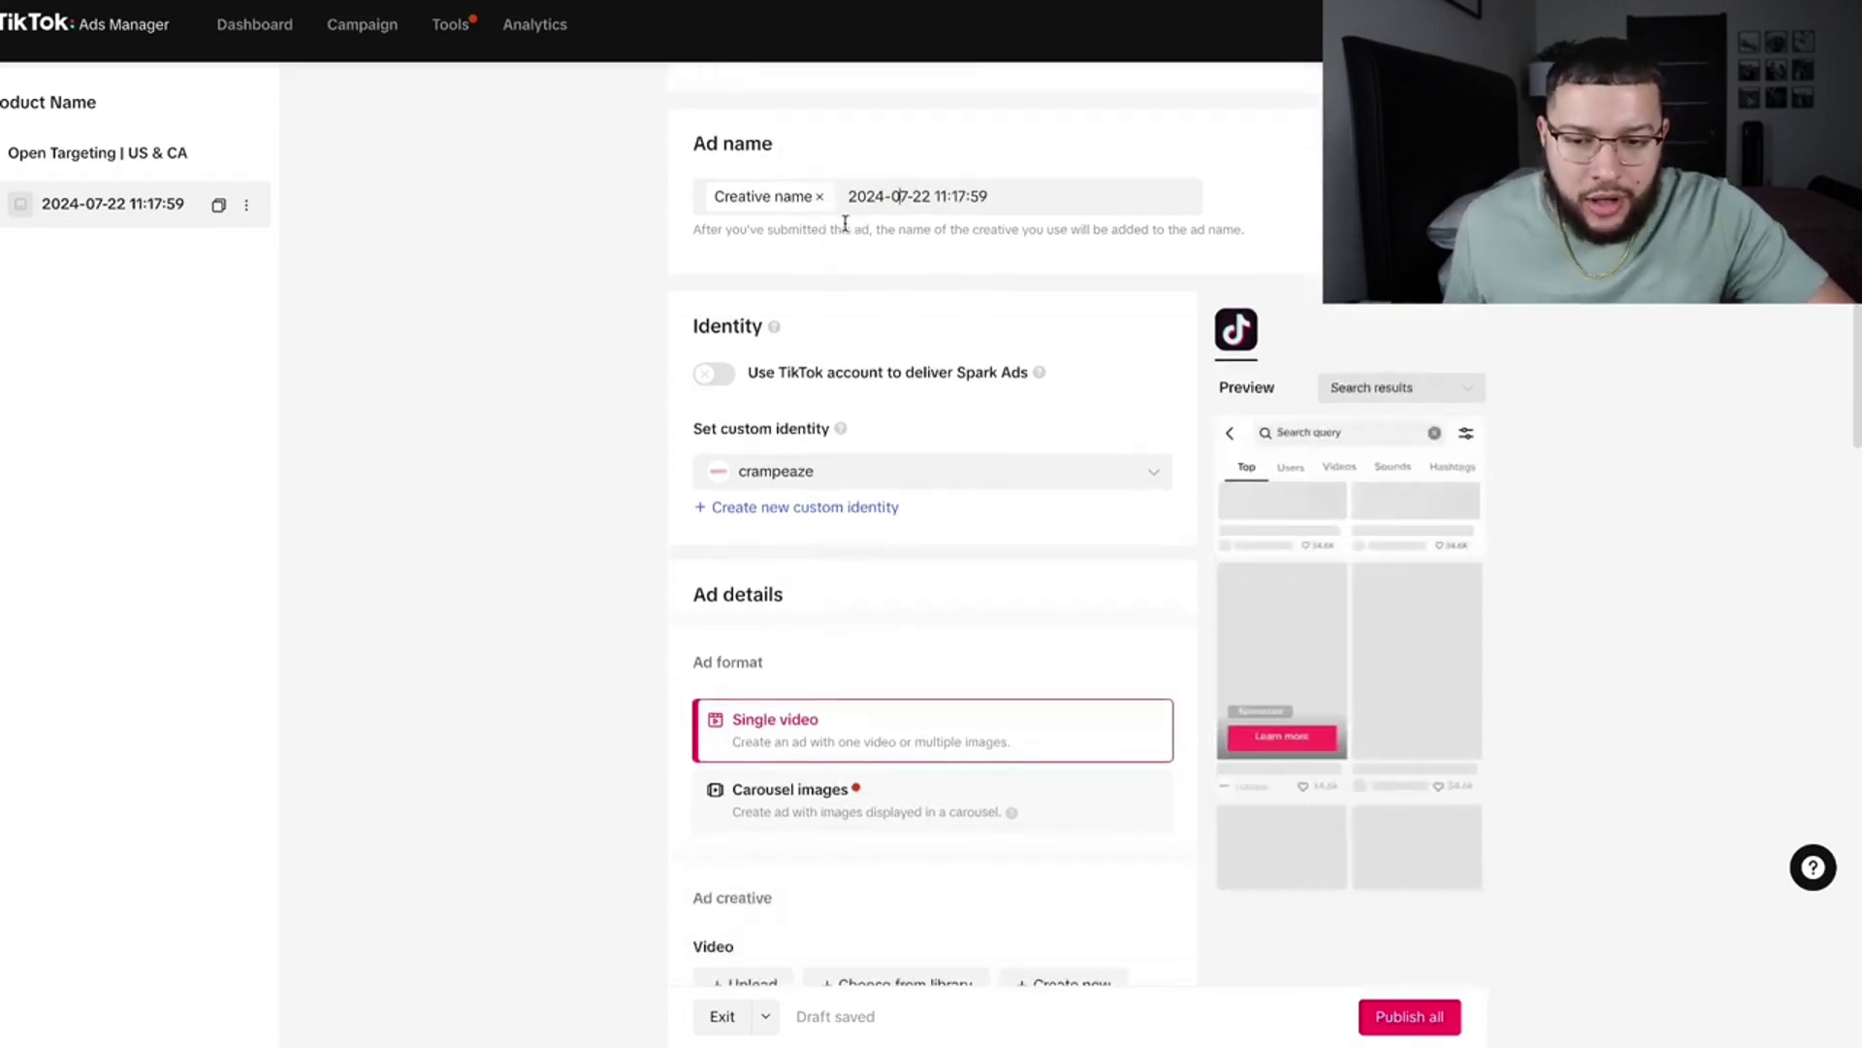
triple_click(978, 197)
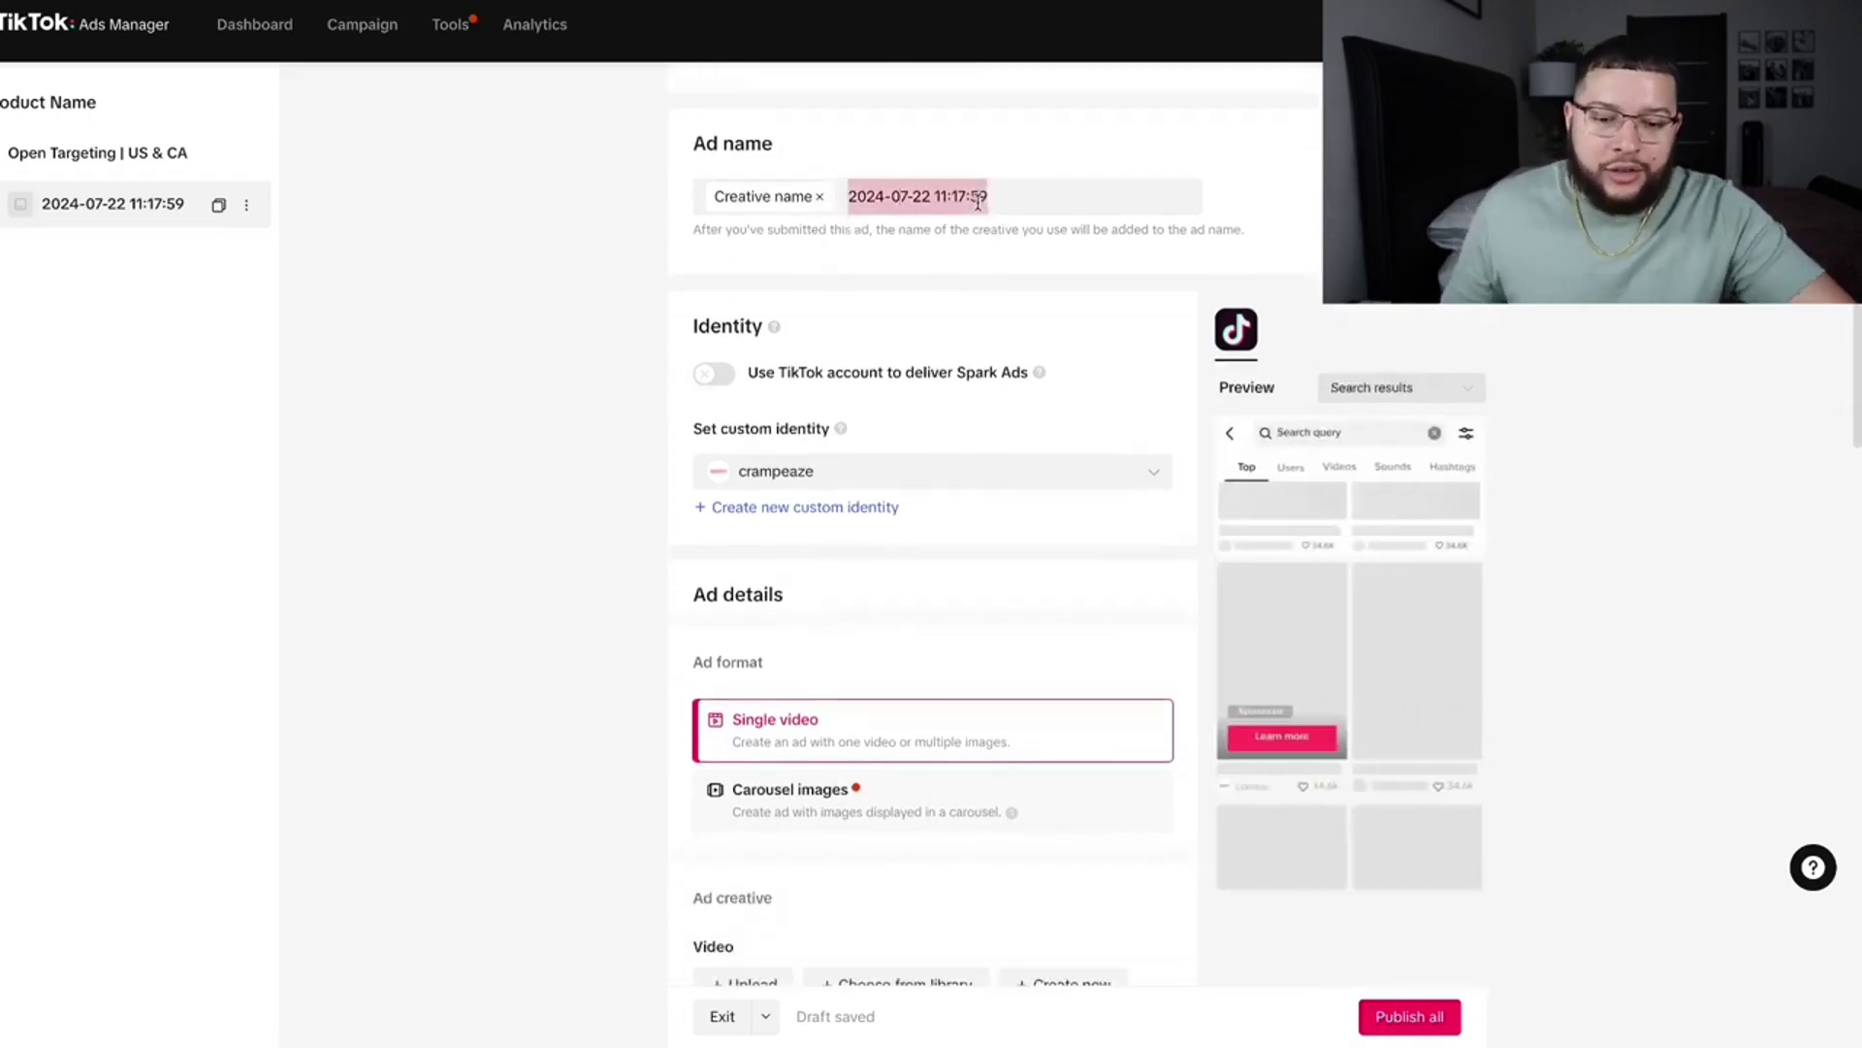
key("BackSpace")
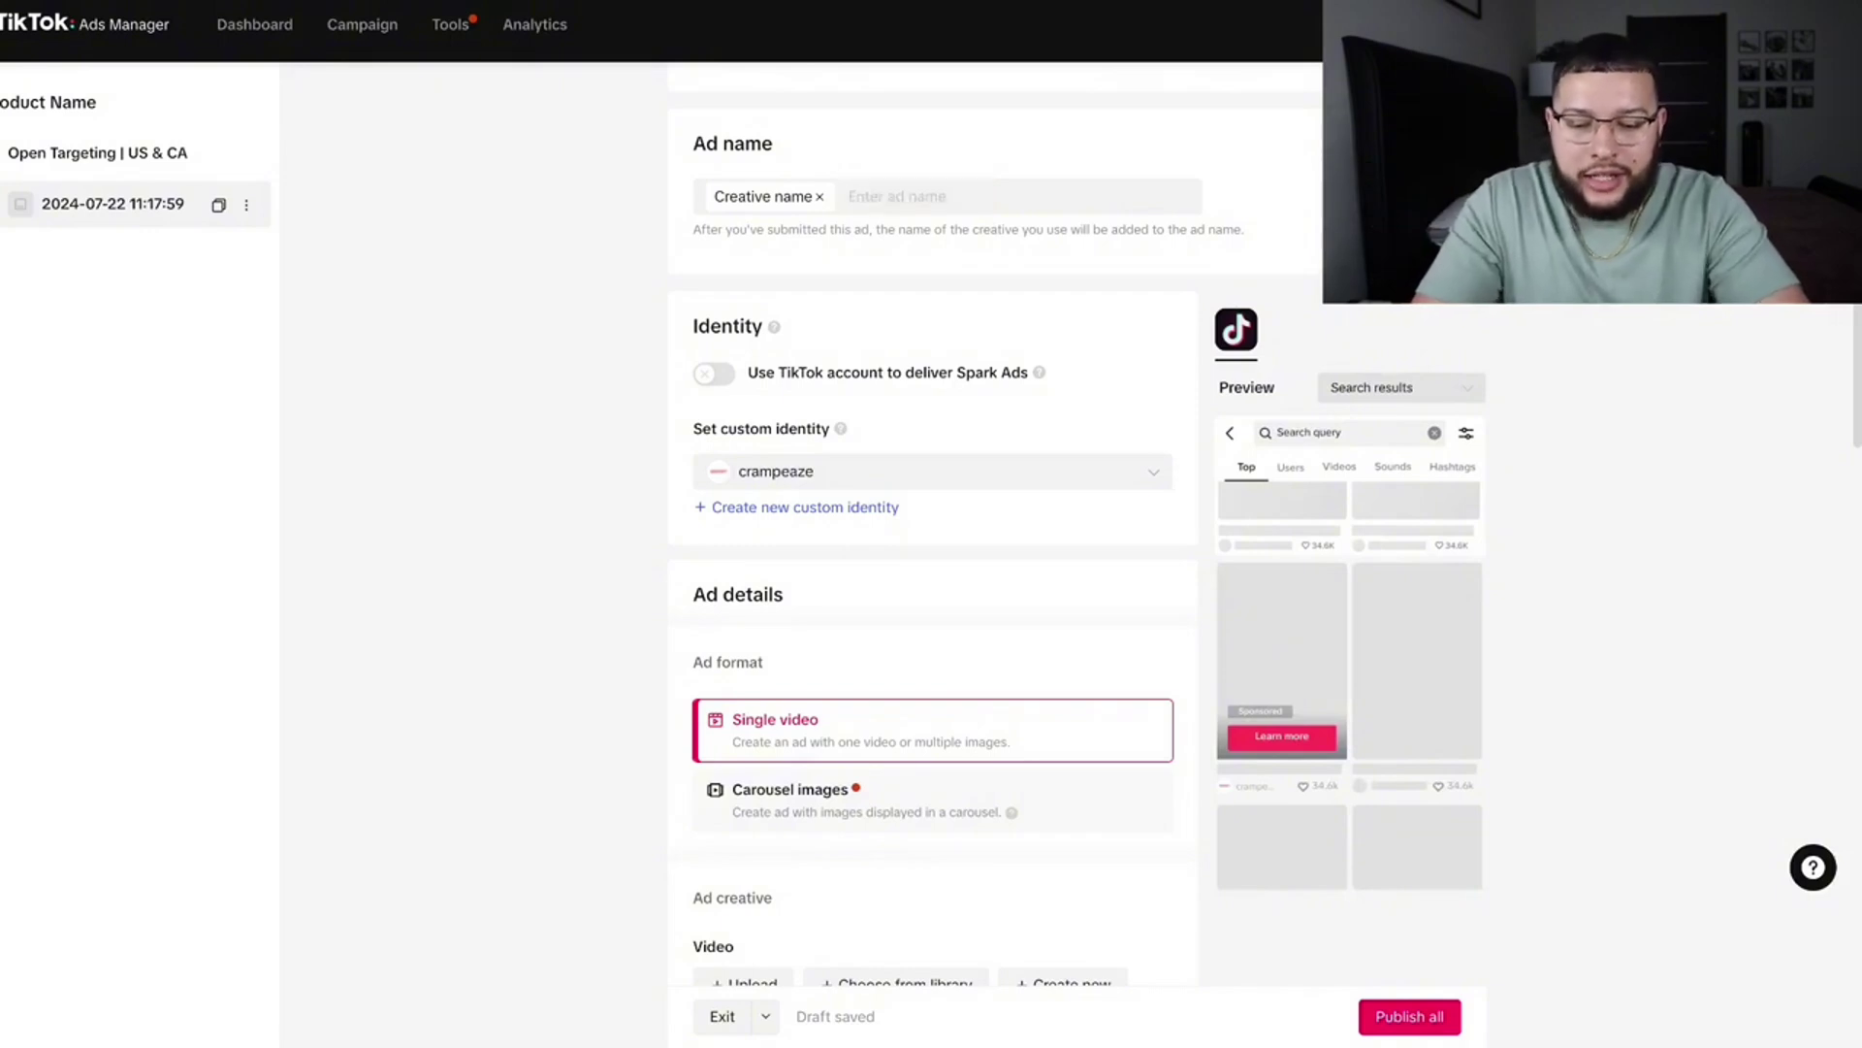
type("Video 1")
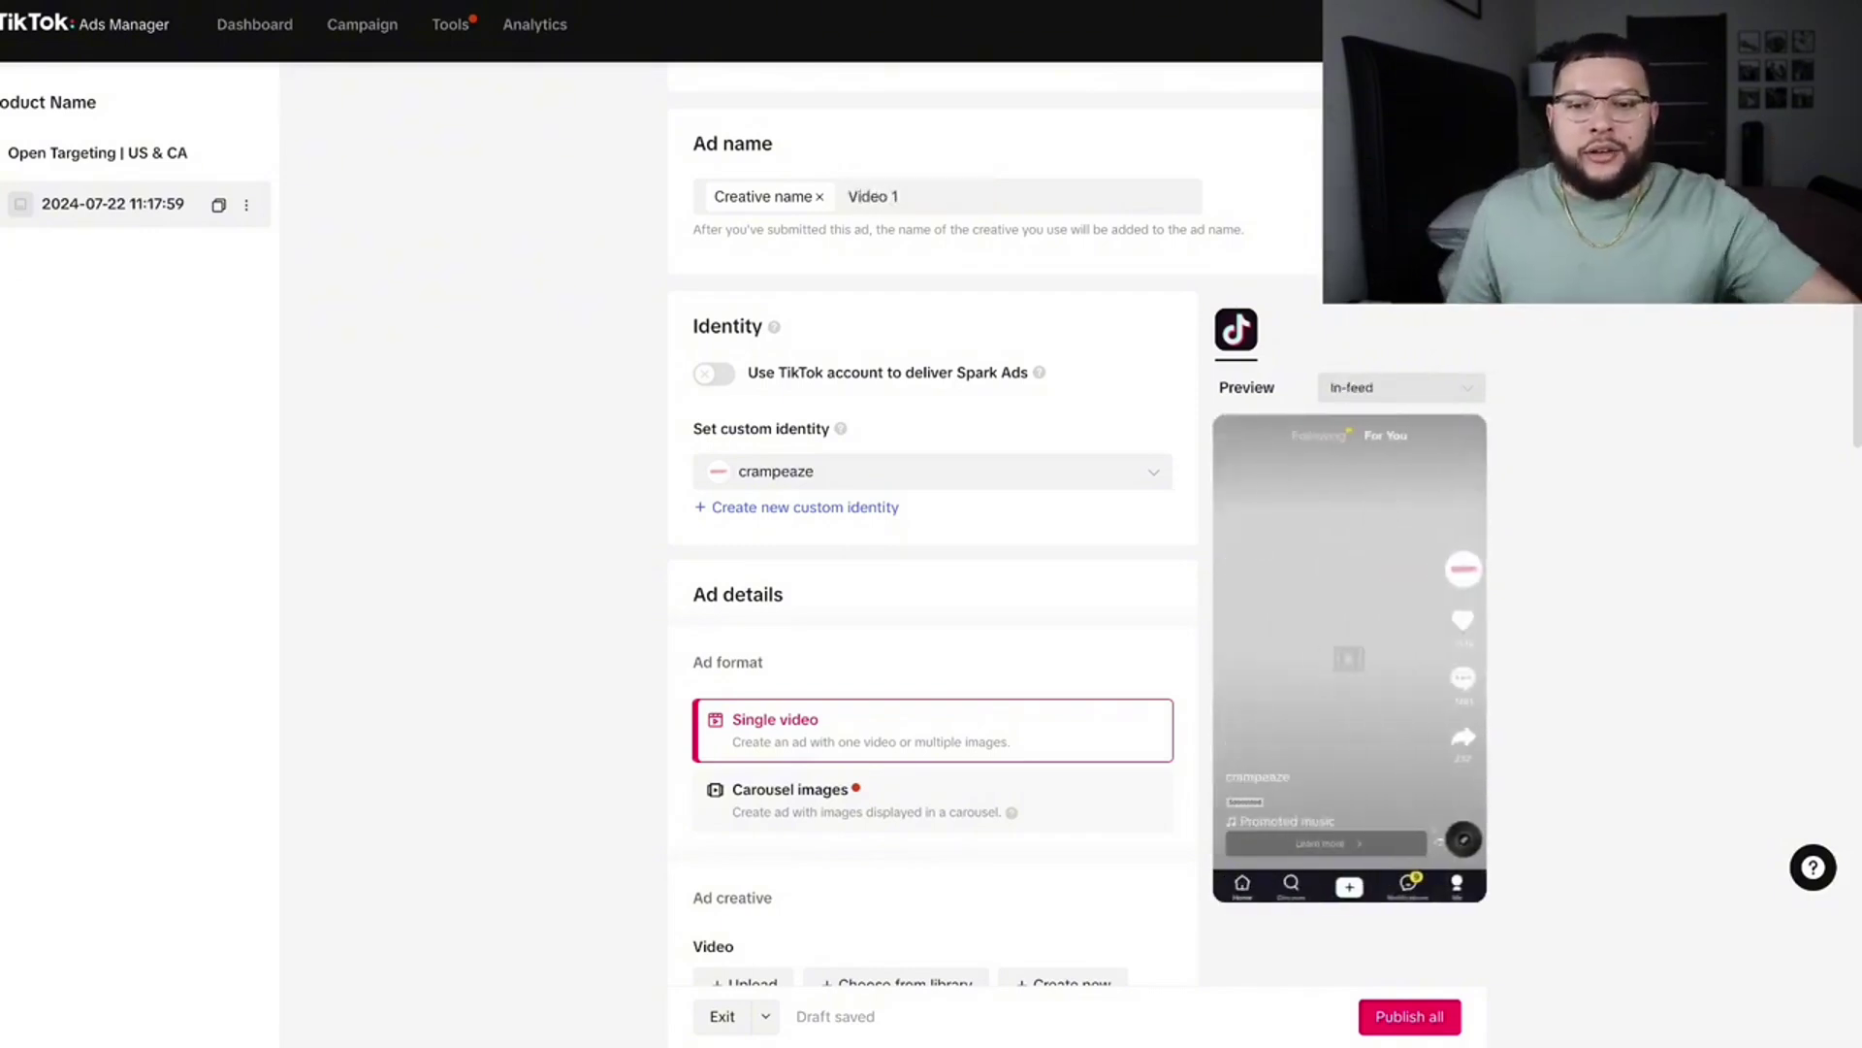
scroll(977, 242, "down", 1)
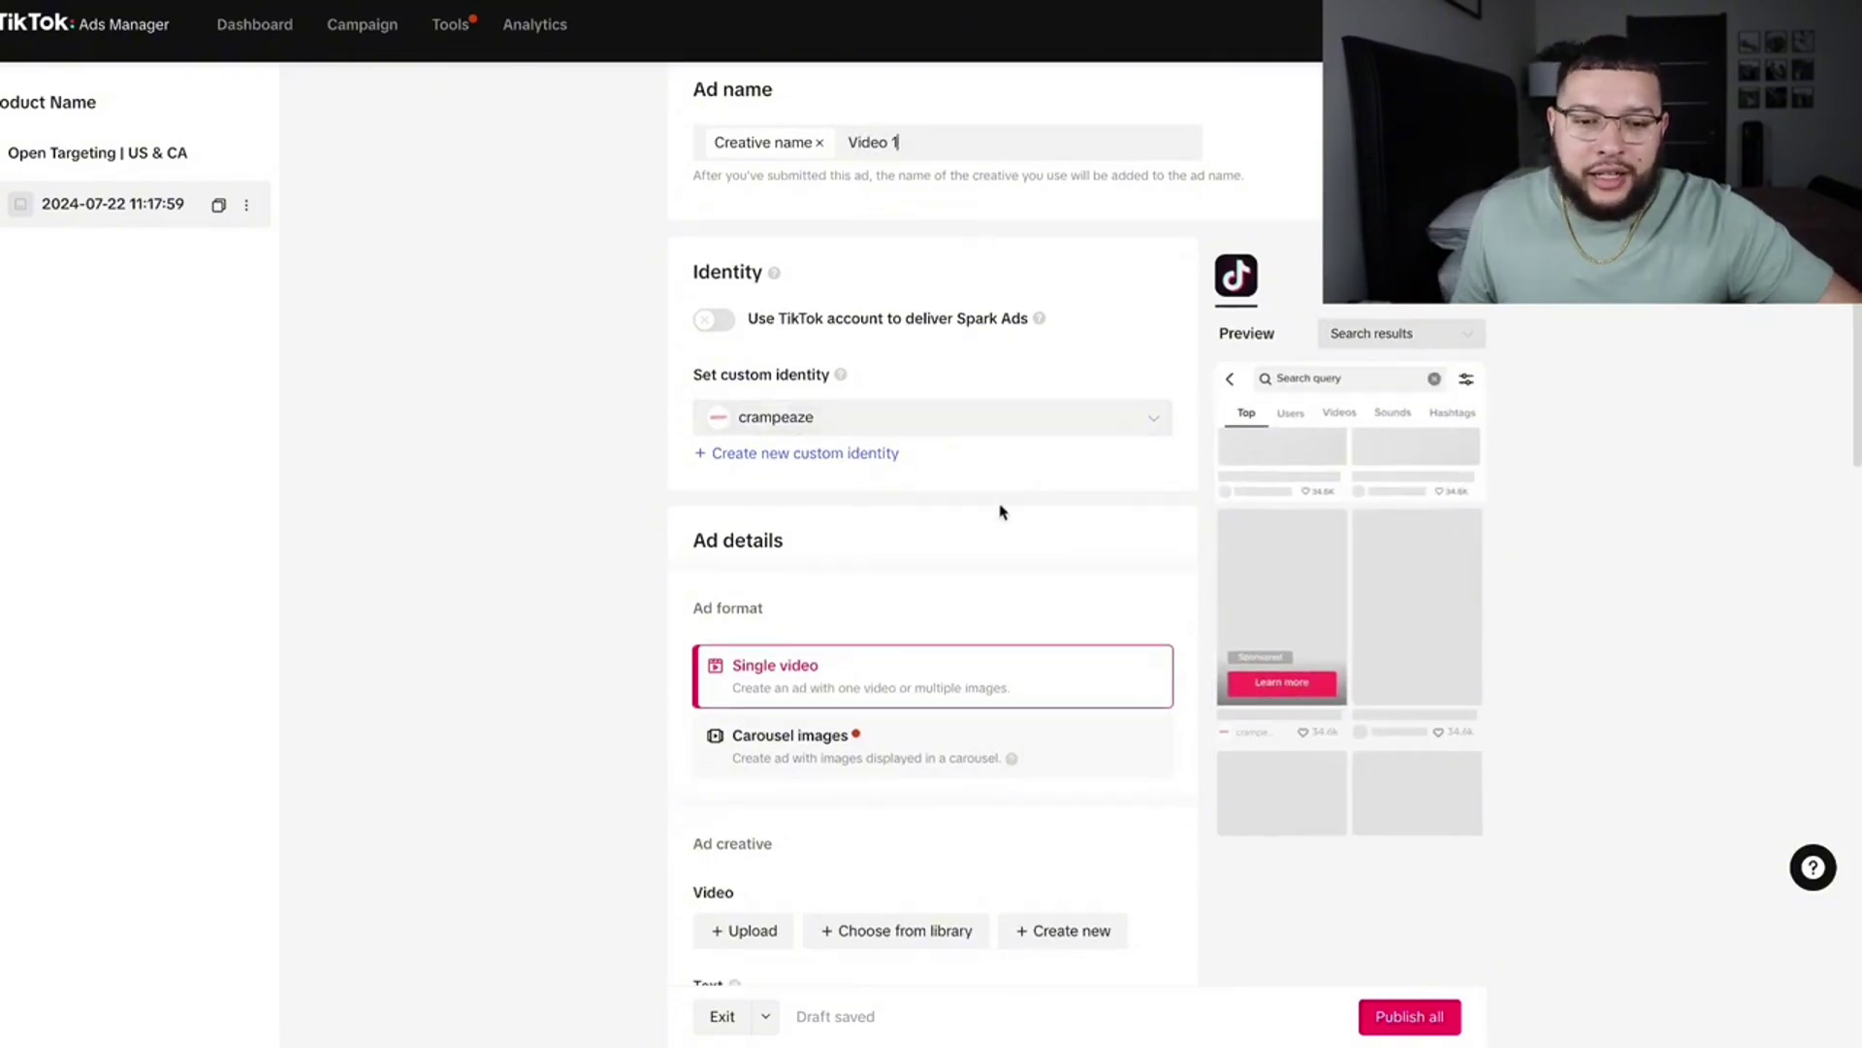
left_click(1450, 606)
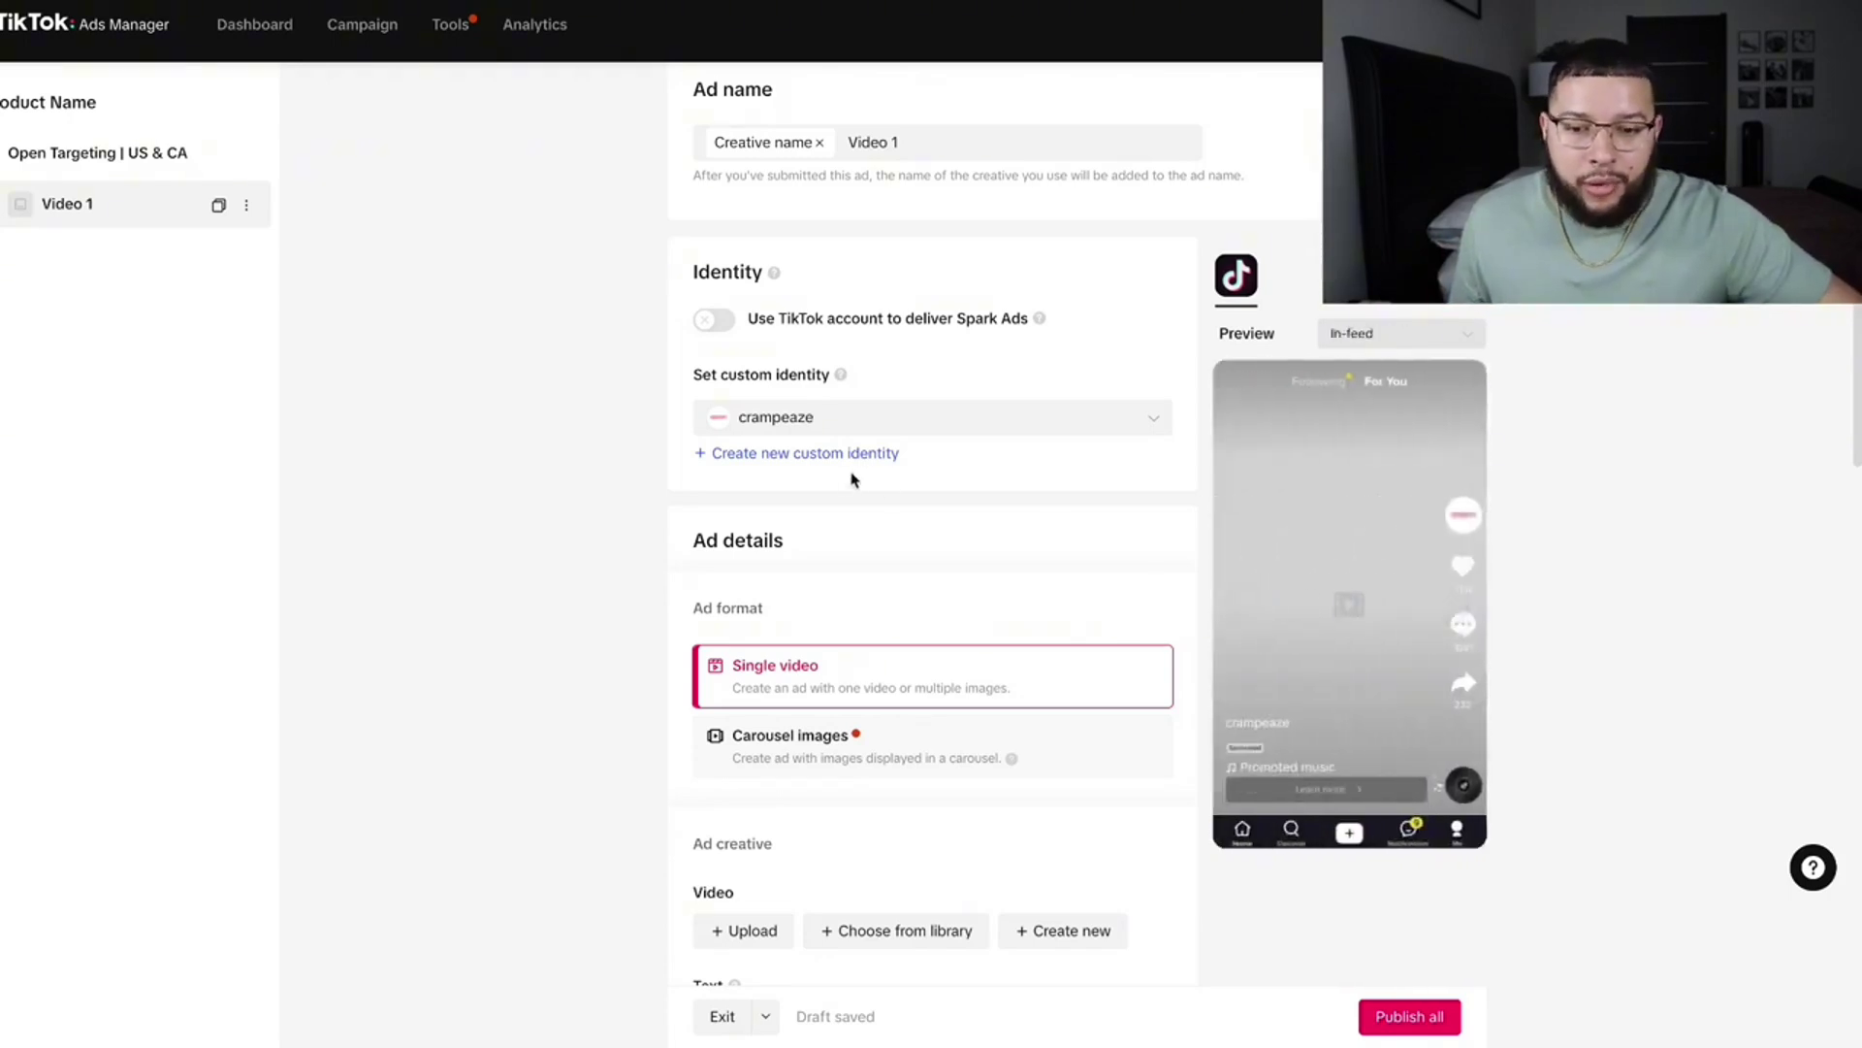
View the form for creating a new custom identity and close it without creating one
left_click(819, 454)
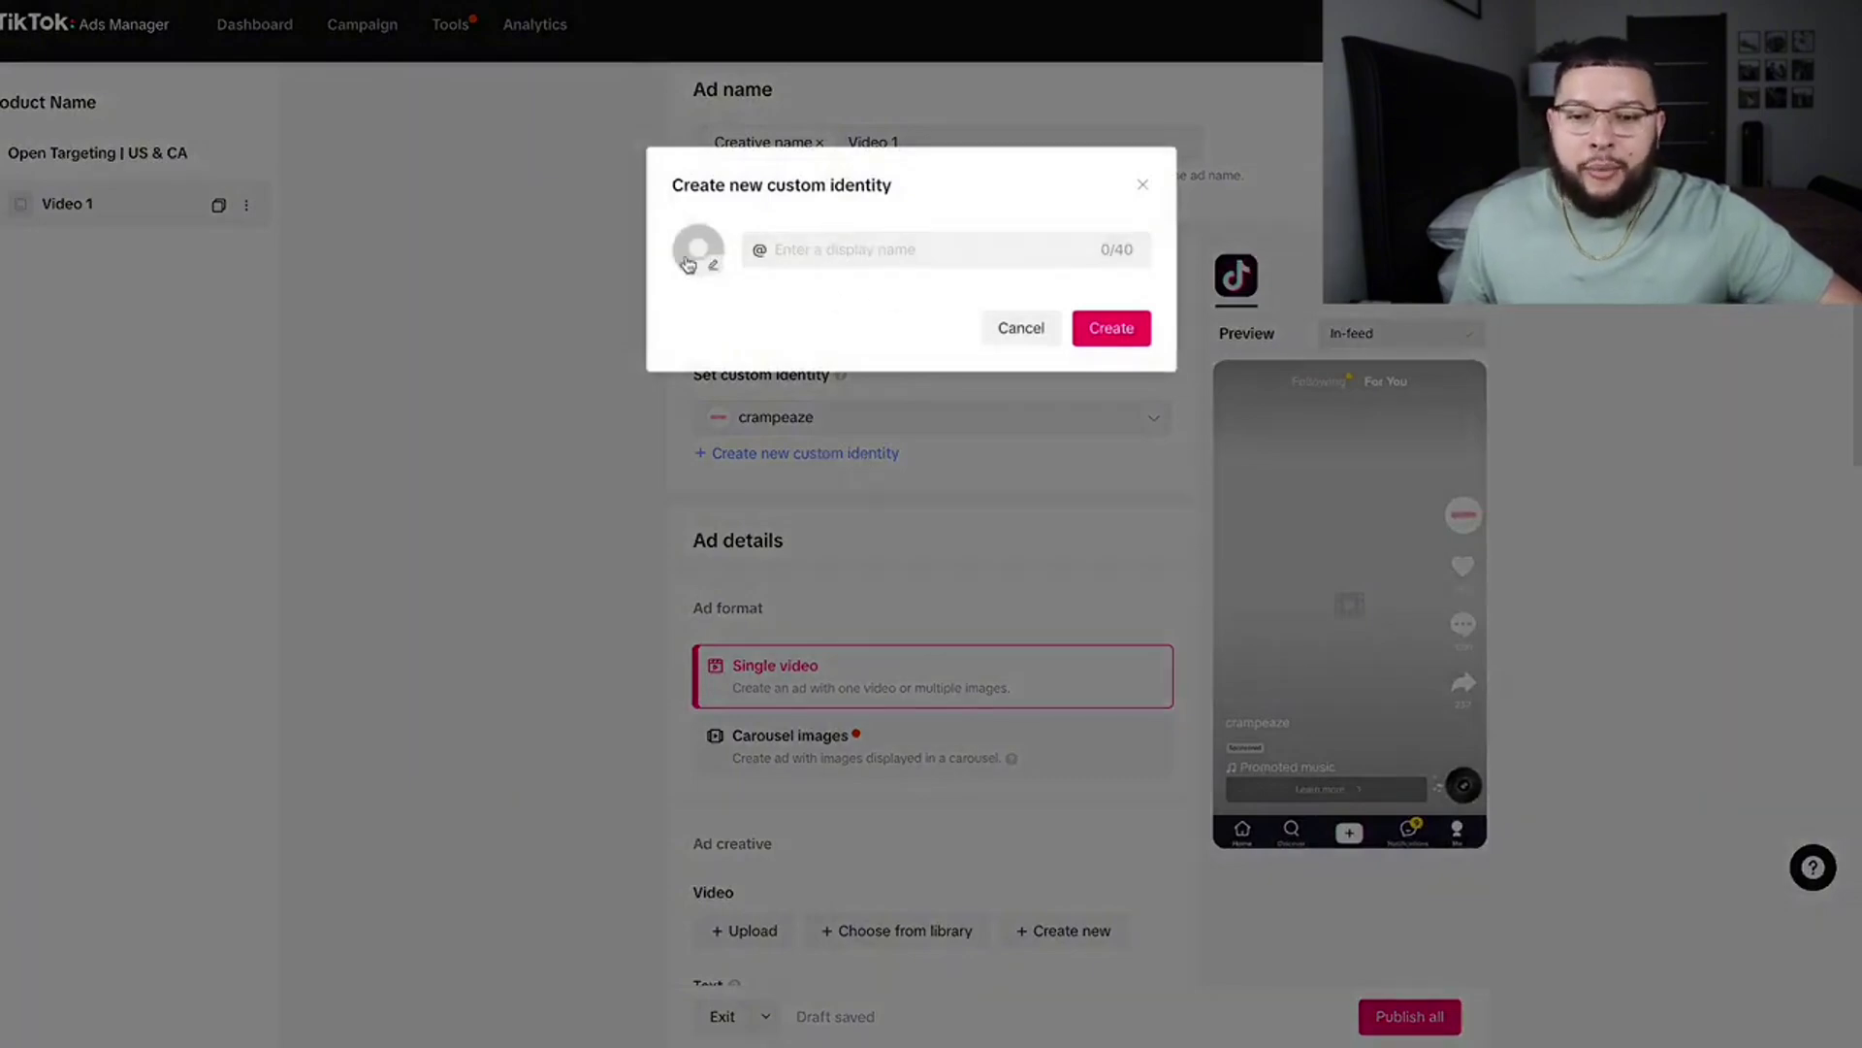
left_click(1144, 186)
Upload three videos as single-video ad creatives, including "ad 1 domino train.MP4", so that each becomes its own ad
scroll(724, 612, "down", 3)
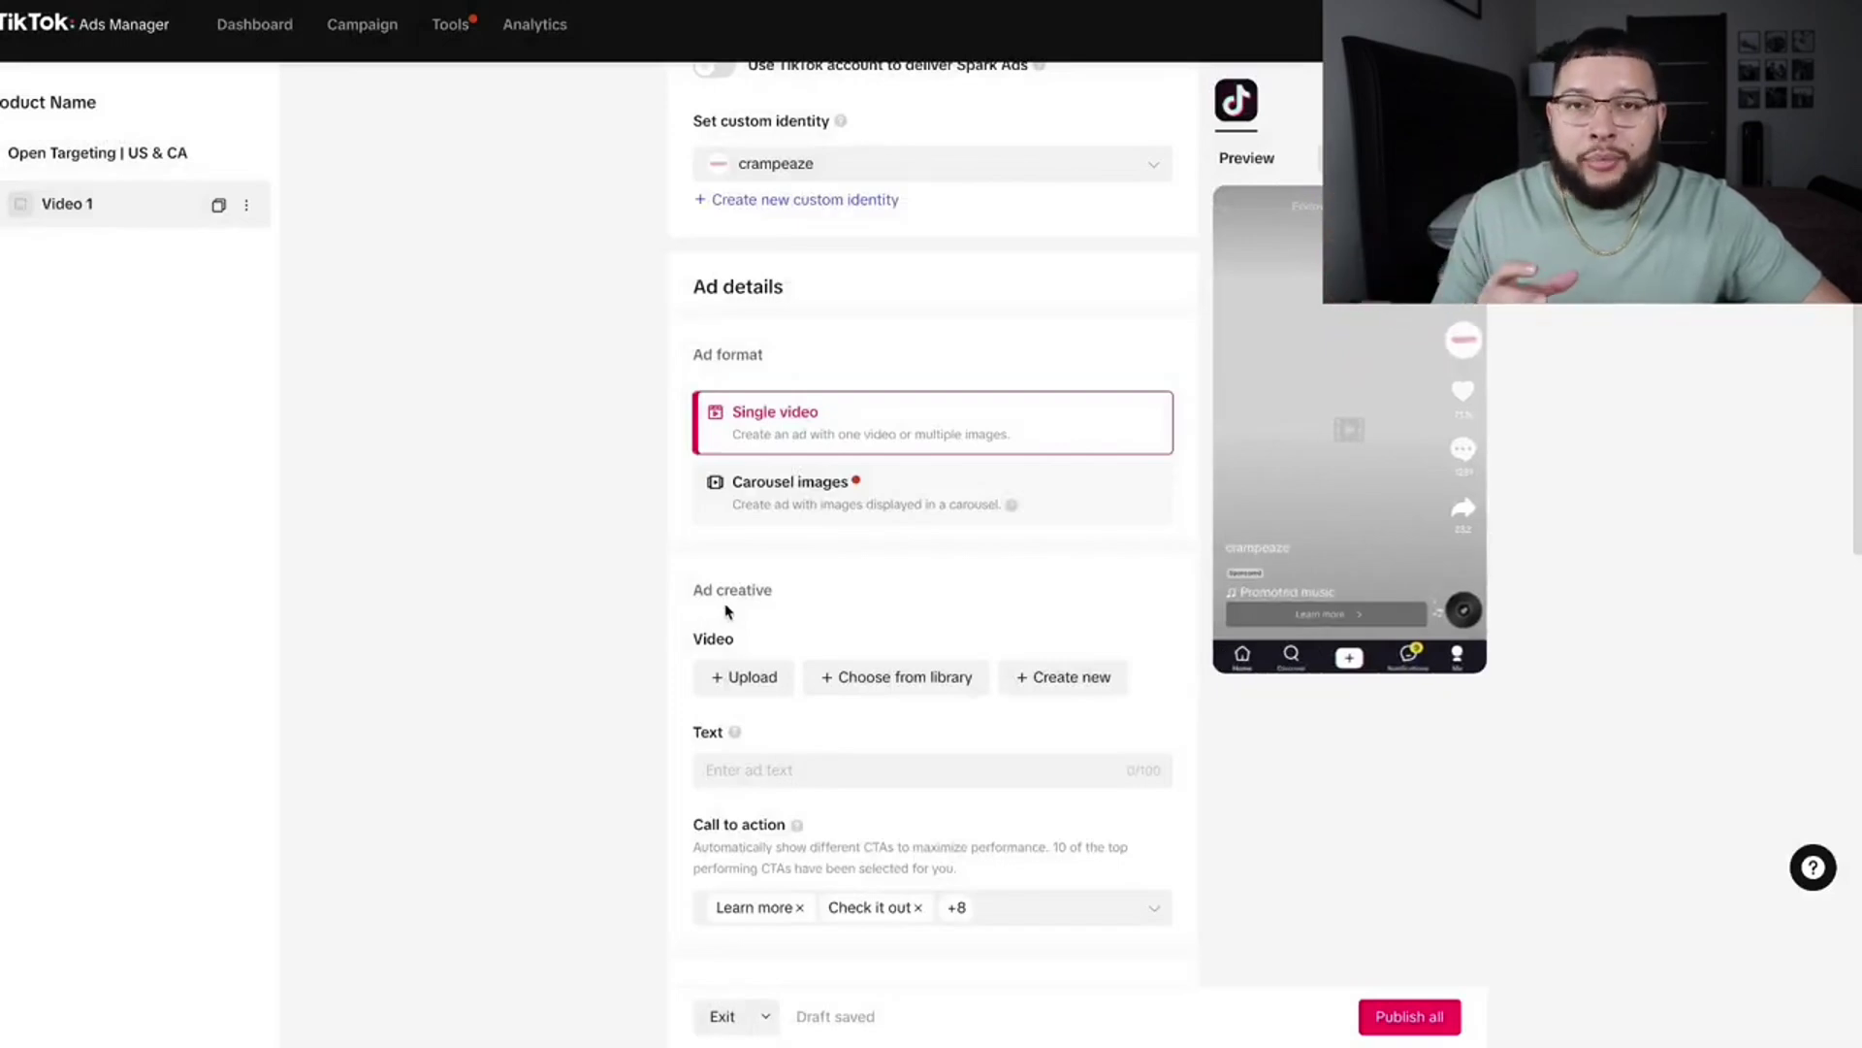
scroll(849, 582, "down", 1)
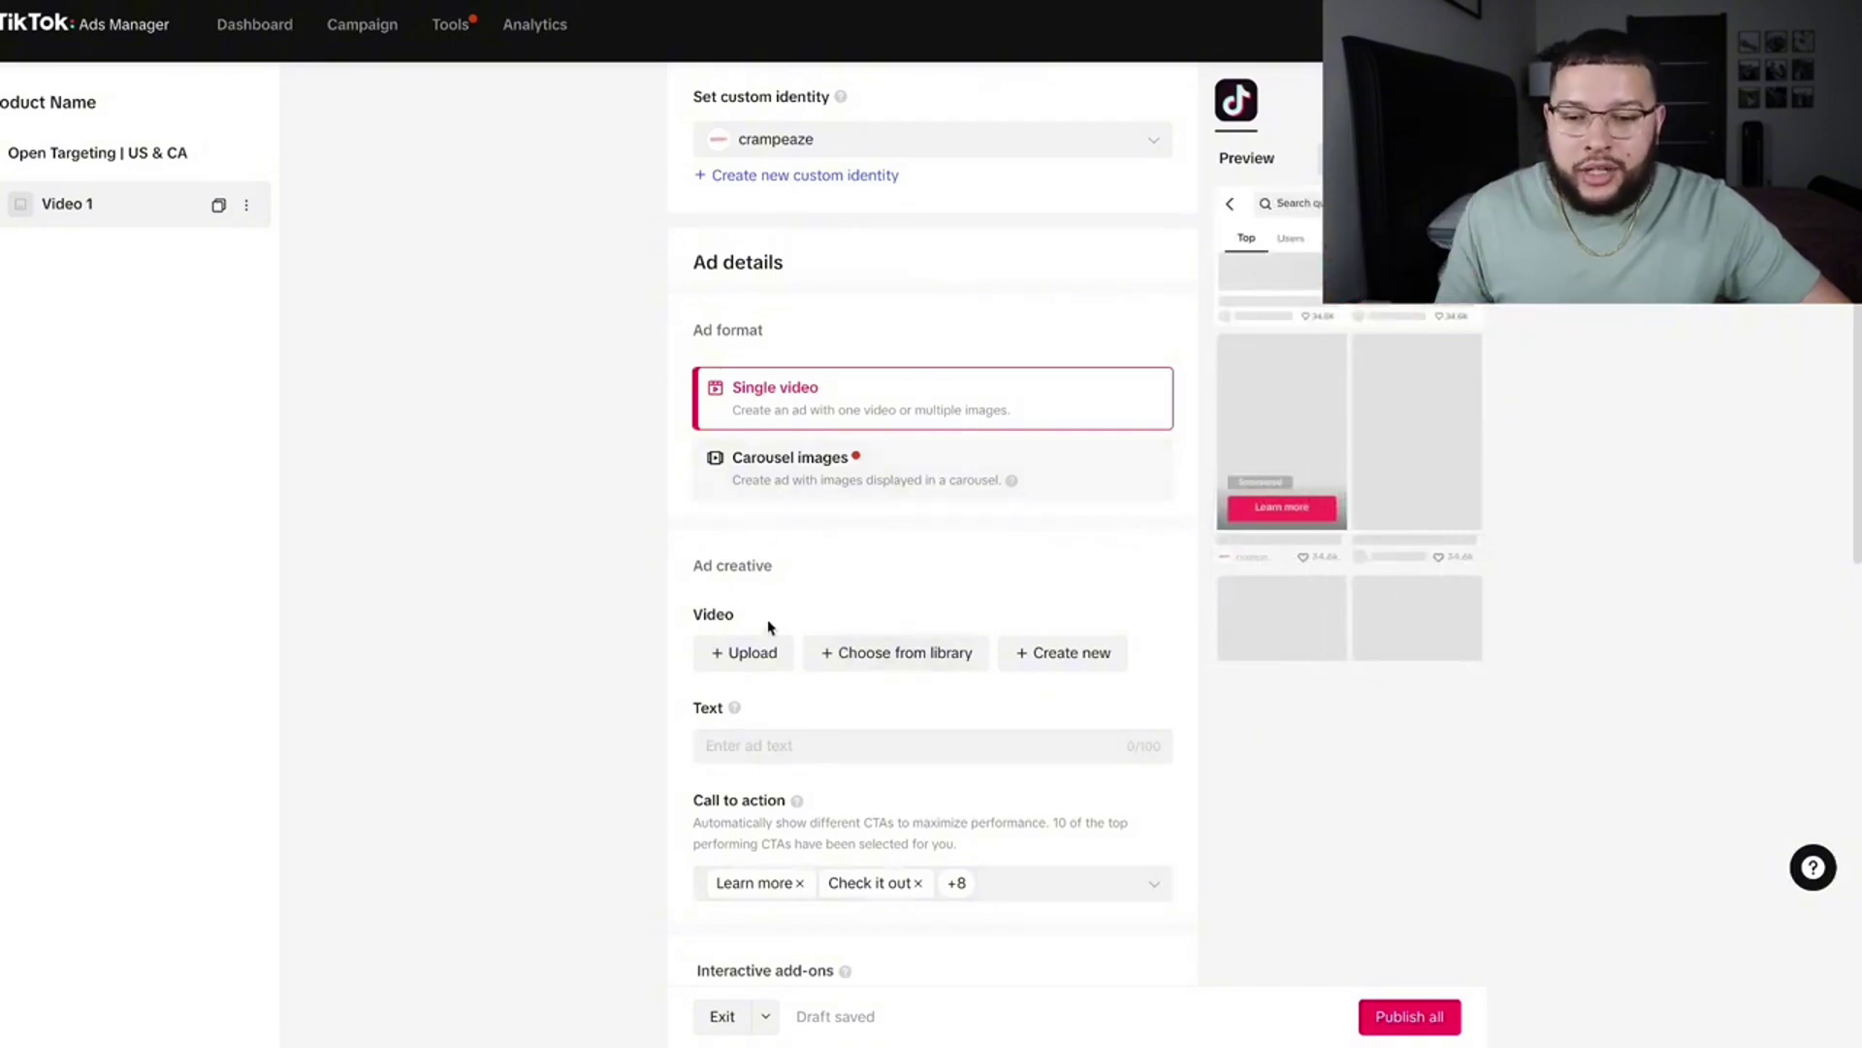
left_click(755, 656)
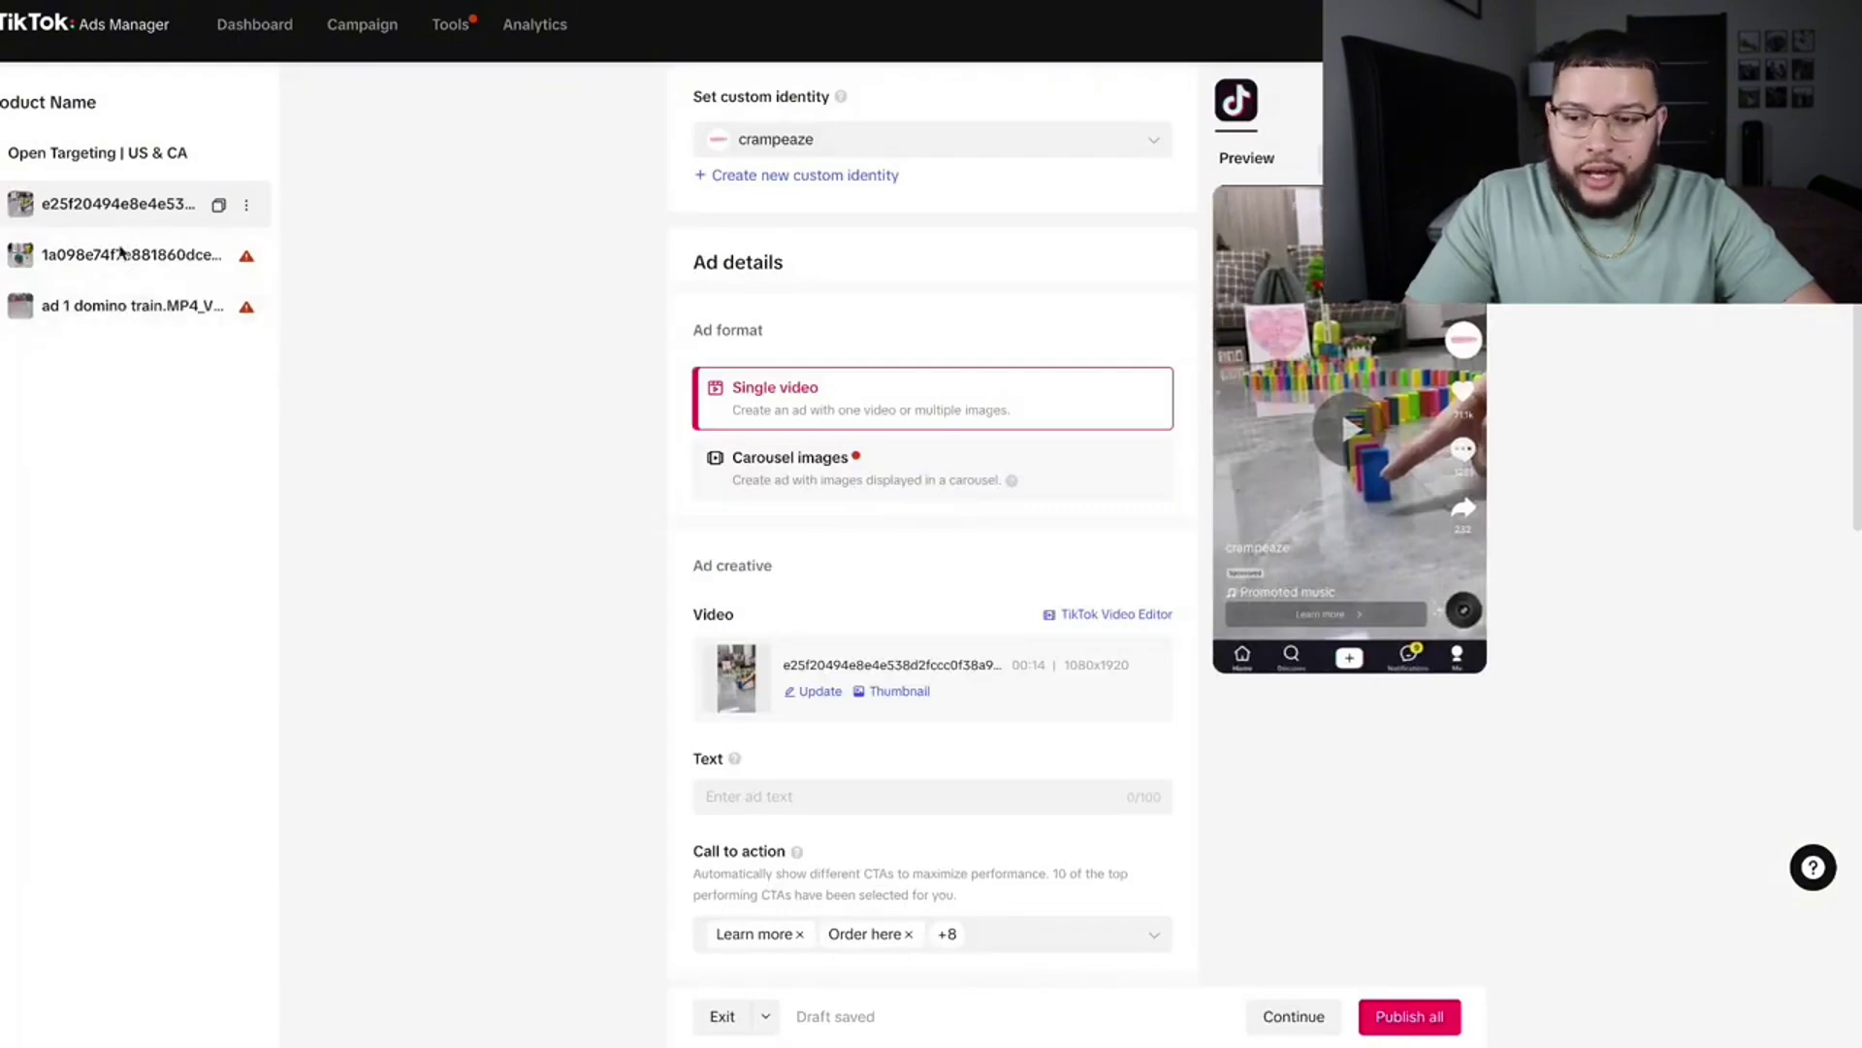
Enter "BUY 1 GET 1 FREE TODAY ONLY!" as the ad text of the first video ad
scroll(986, 644, "down", 2)
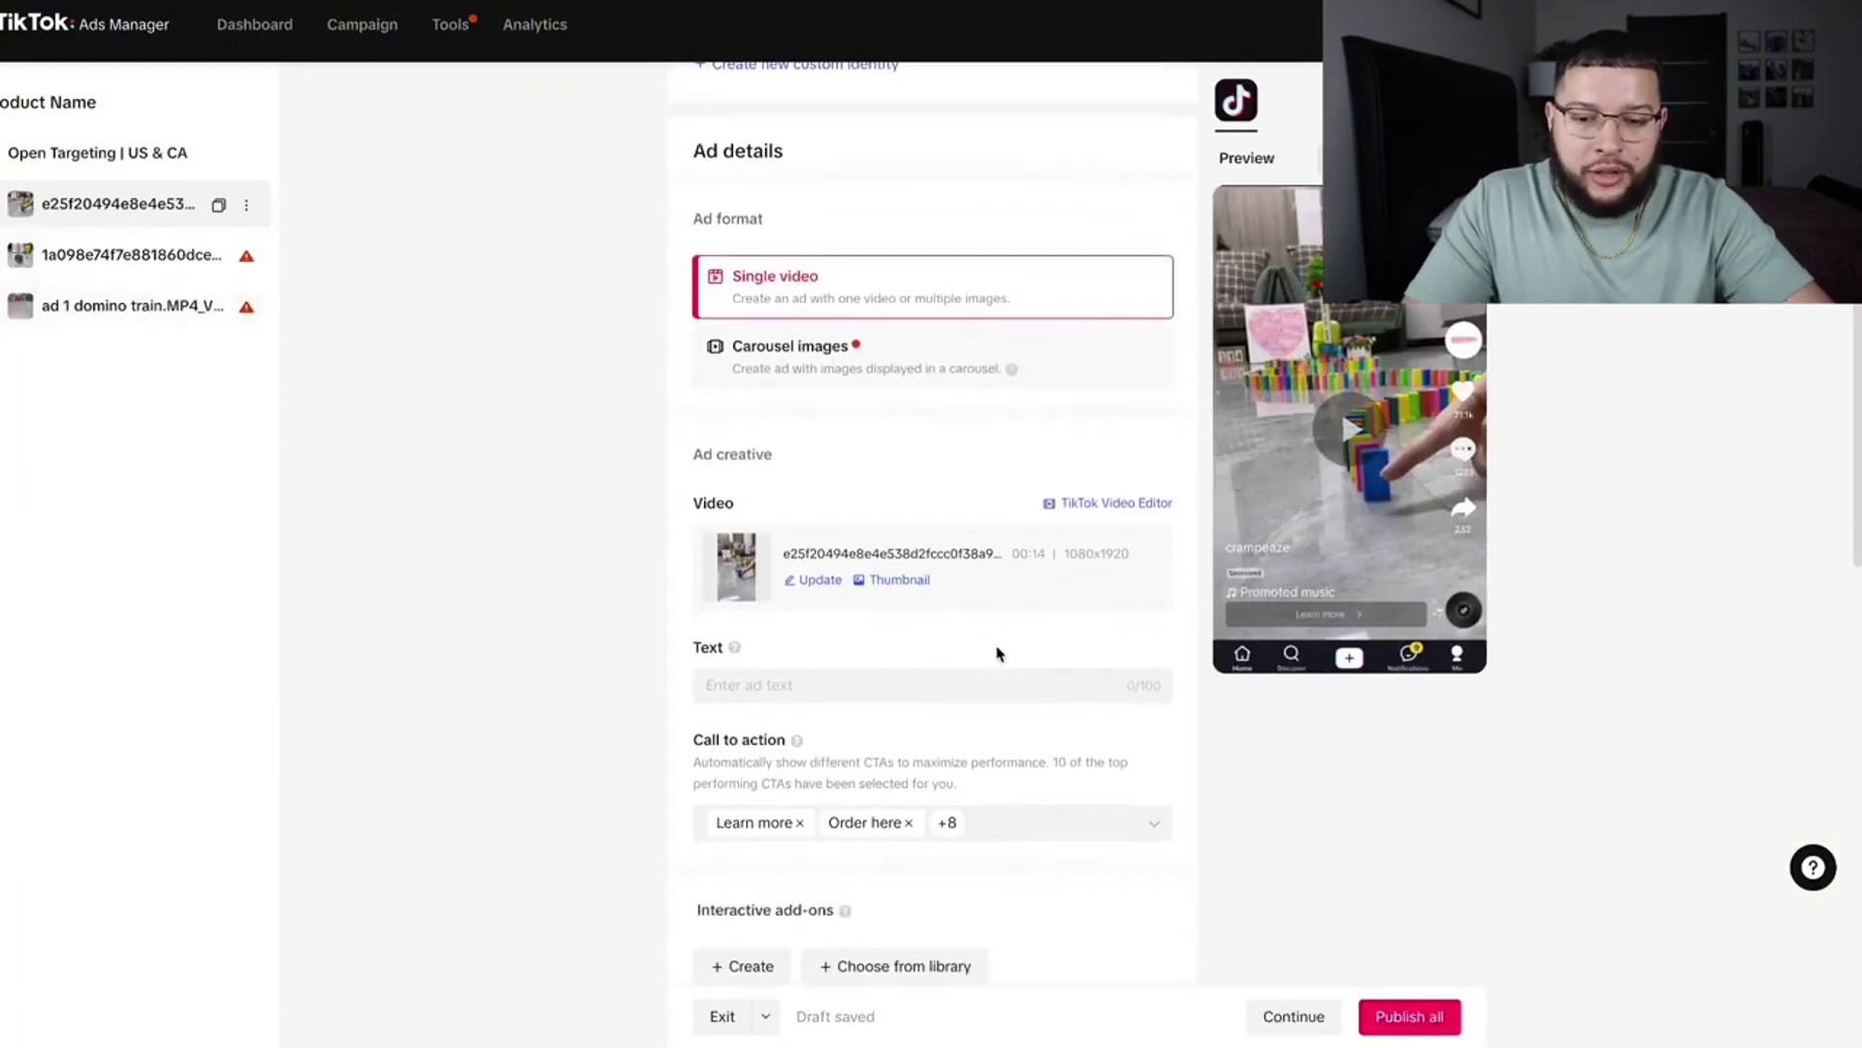
left_click(869, 627)
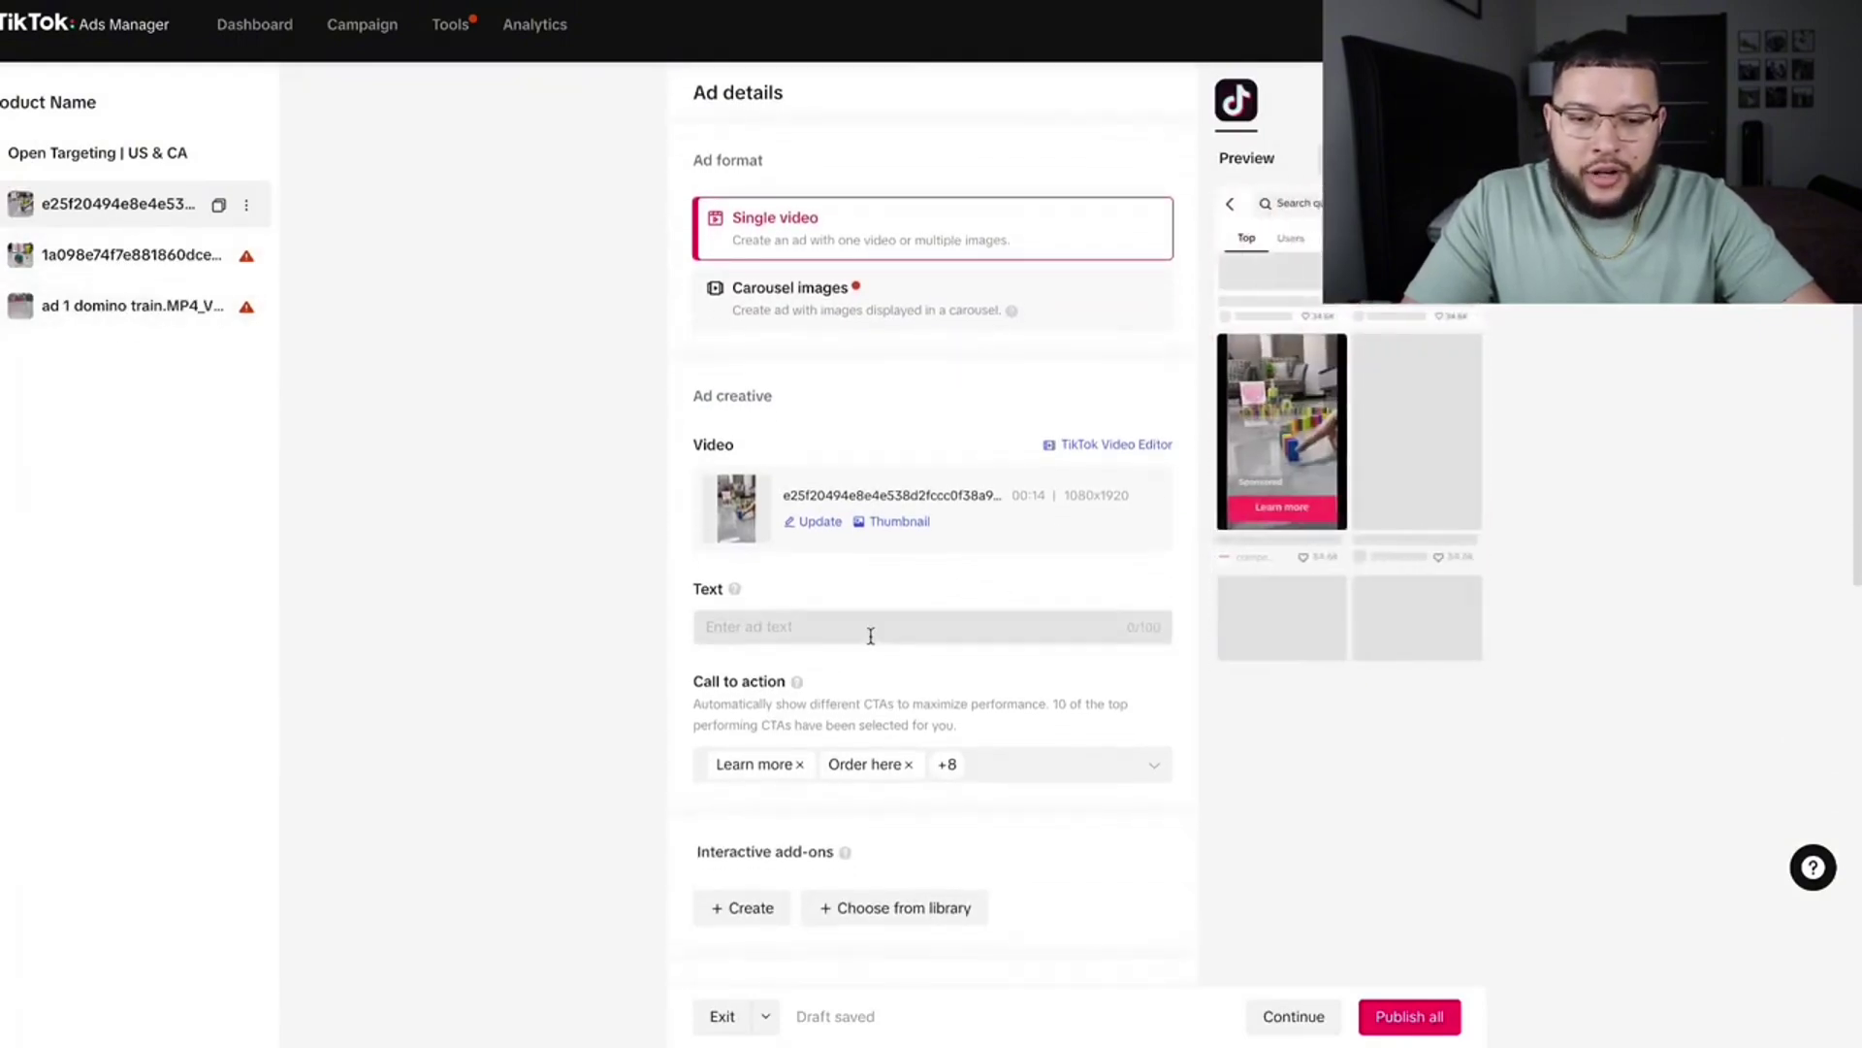
left_click(1430, 423)
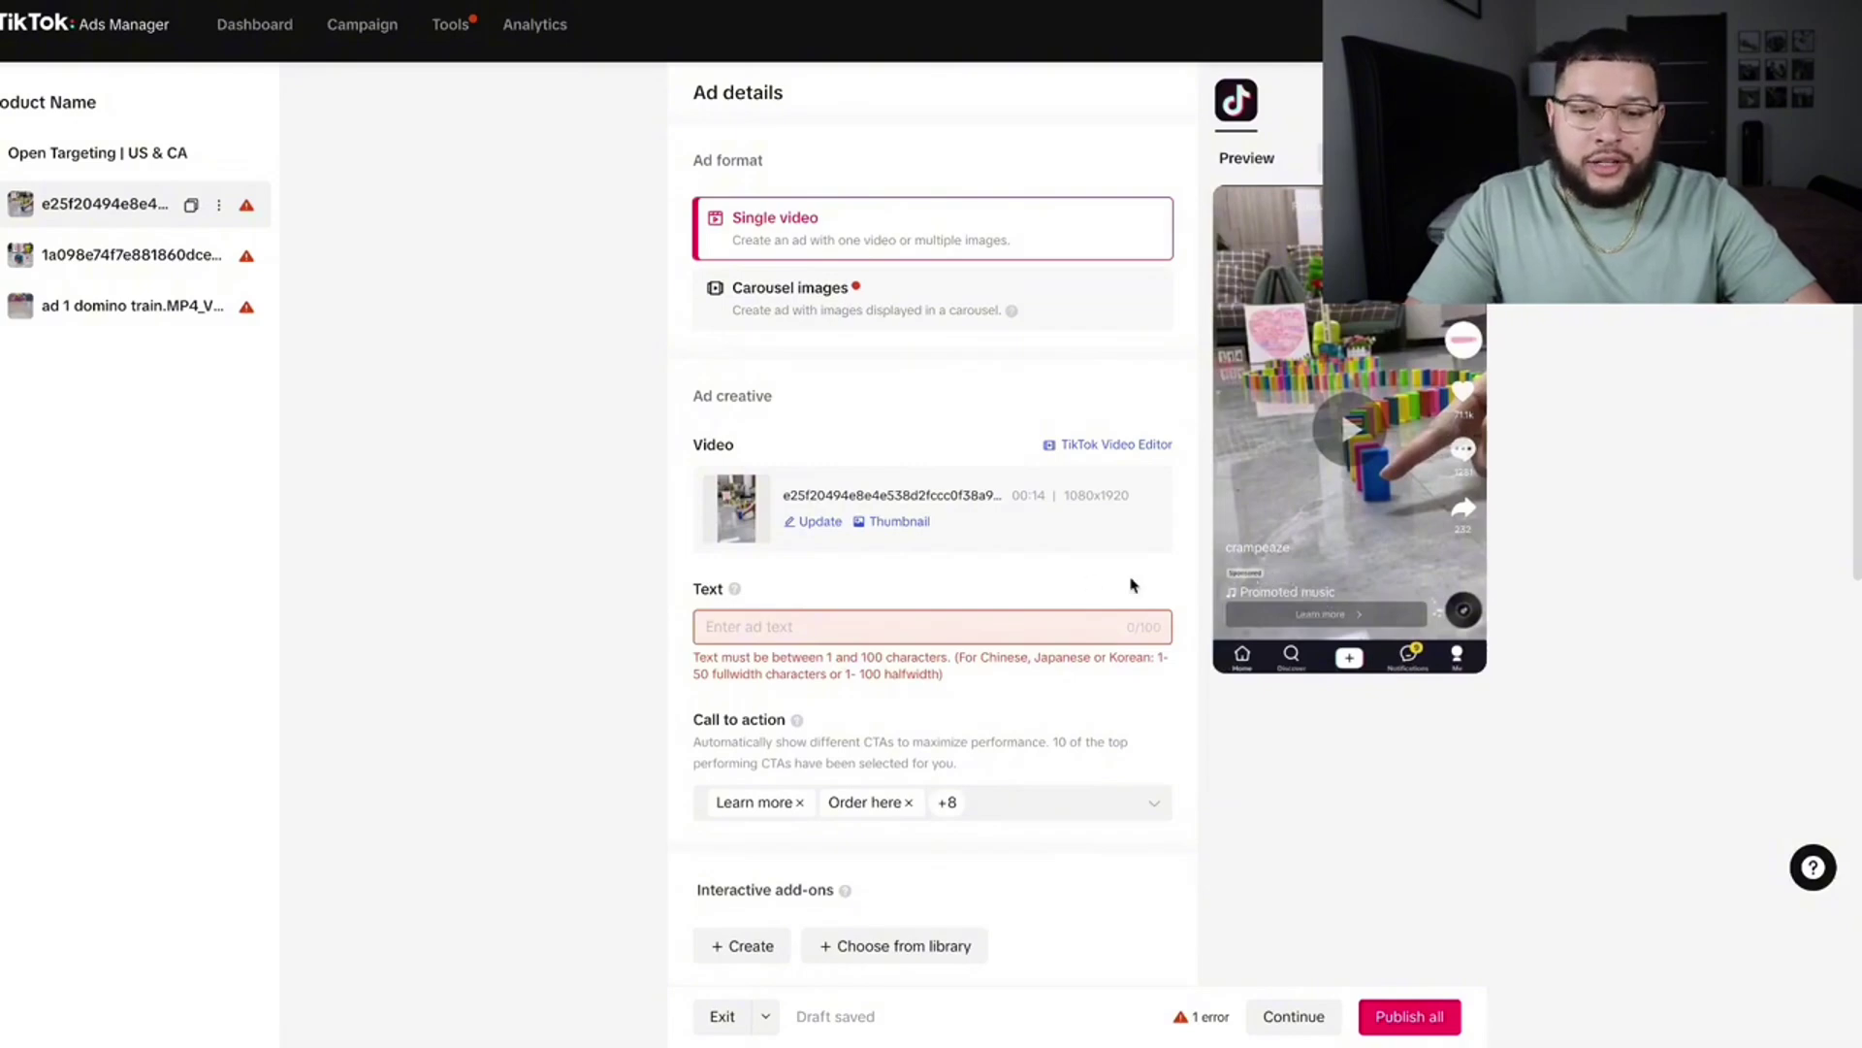
left_click_drag(826, 658, 963, 657)
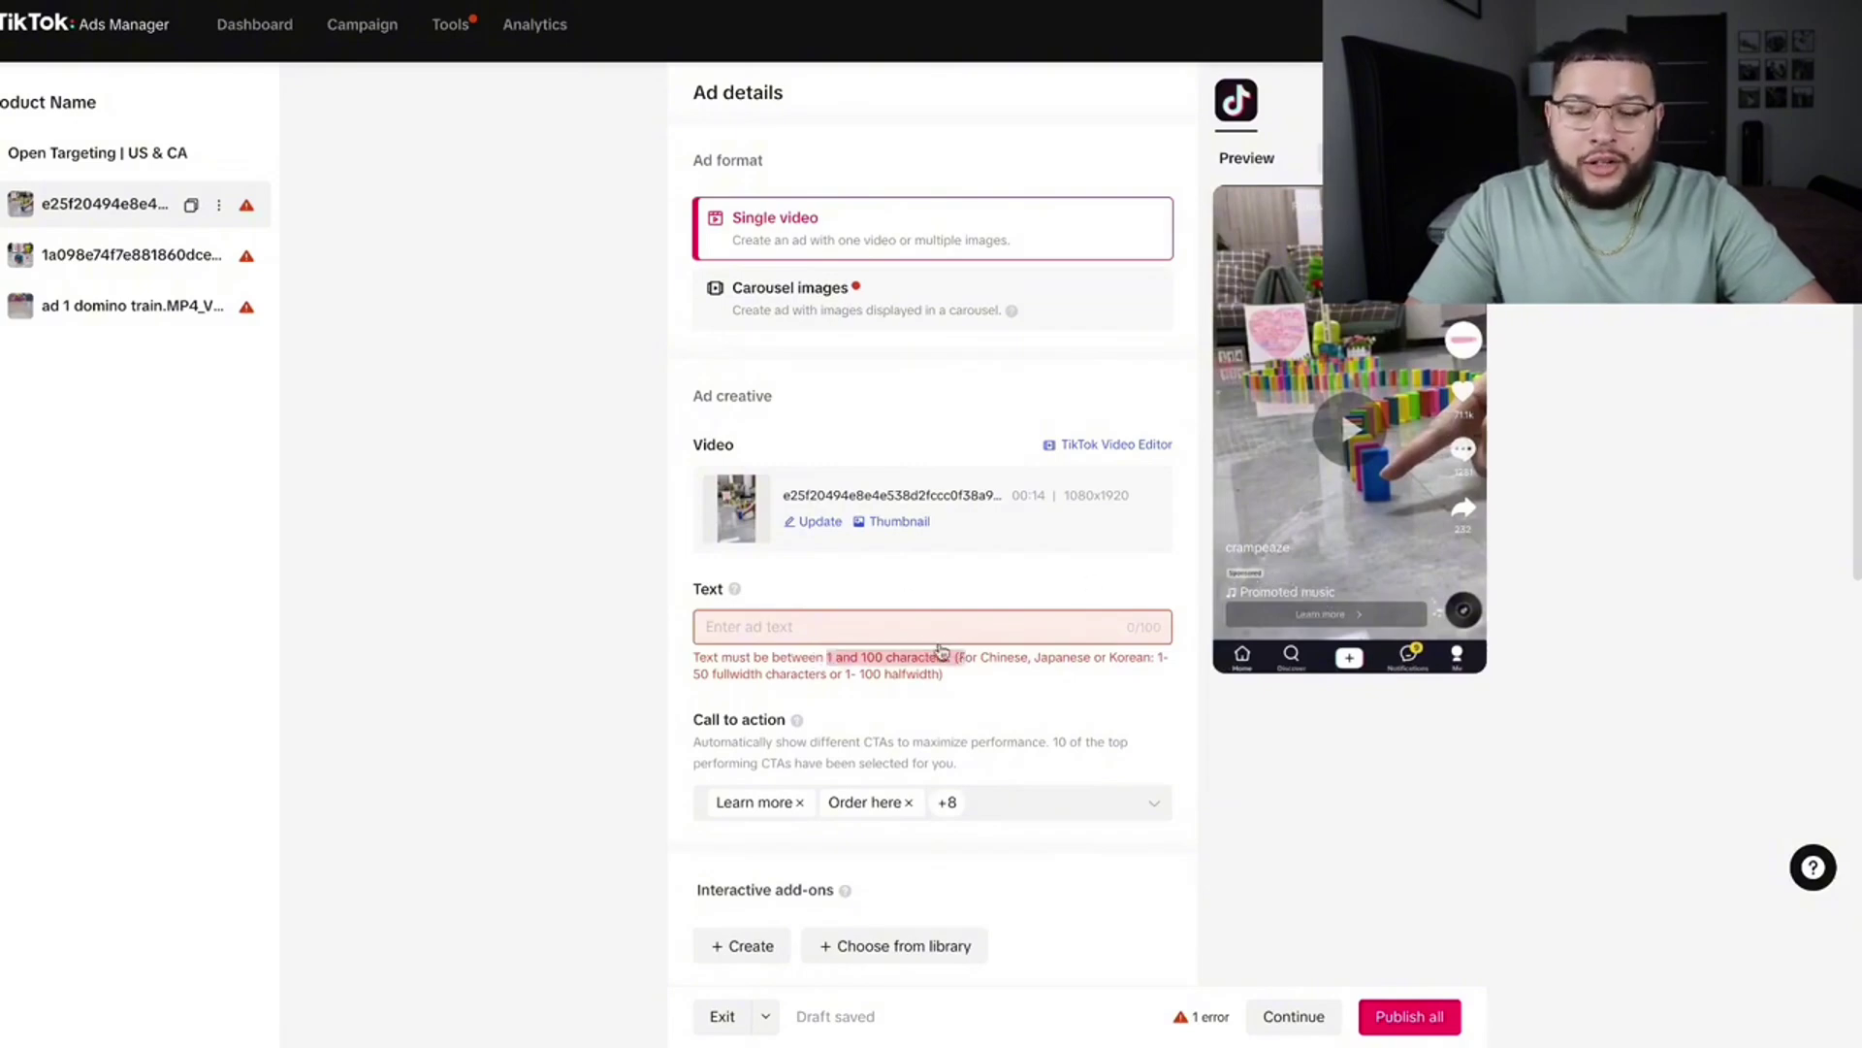
left_click(866, 624)
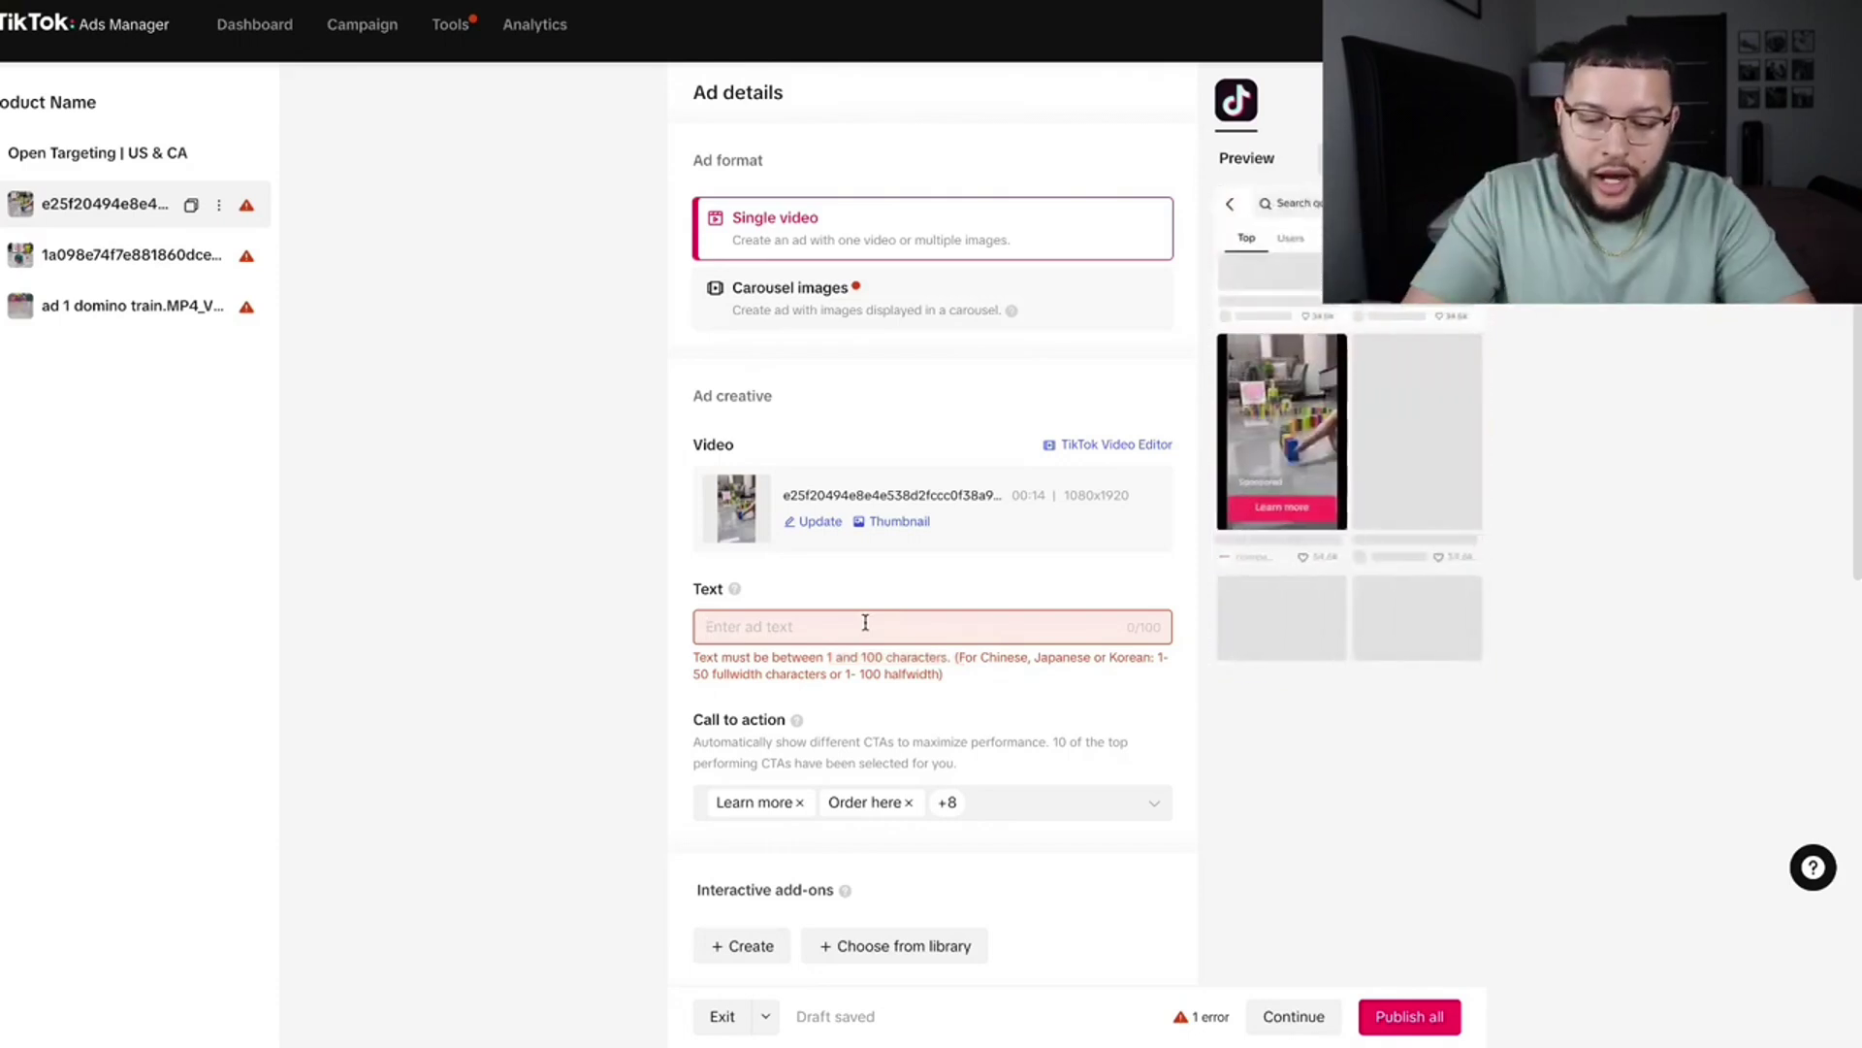
type("BUY 1 GET 1 FREE")
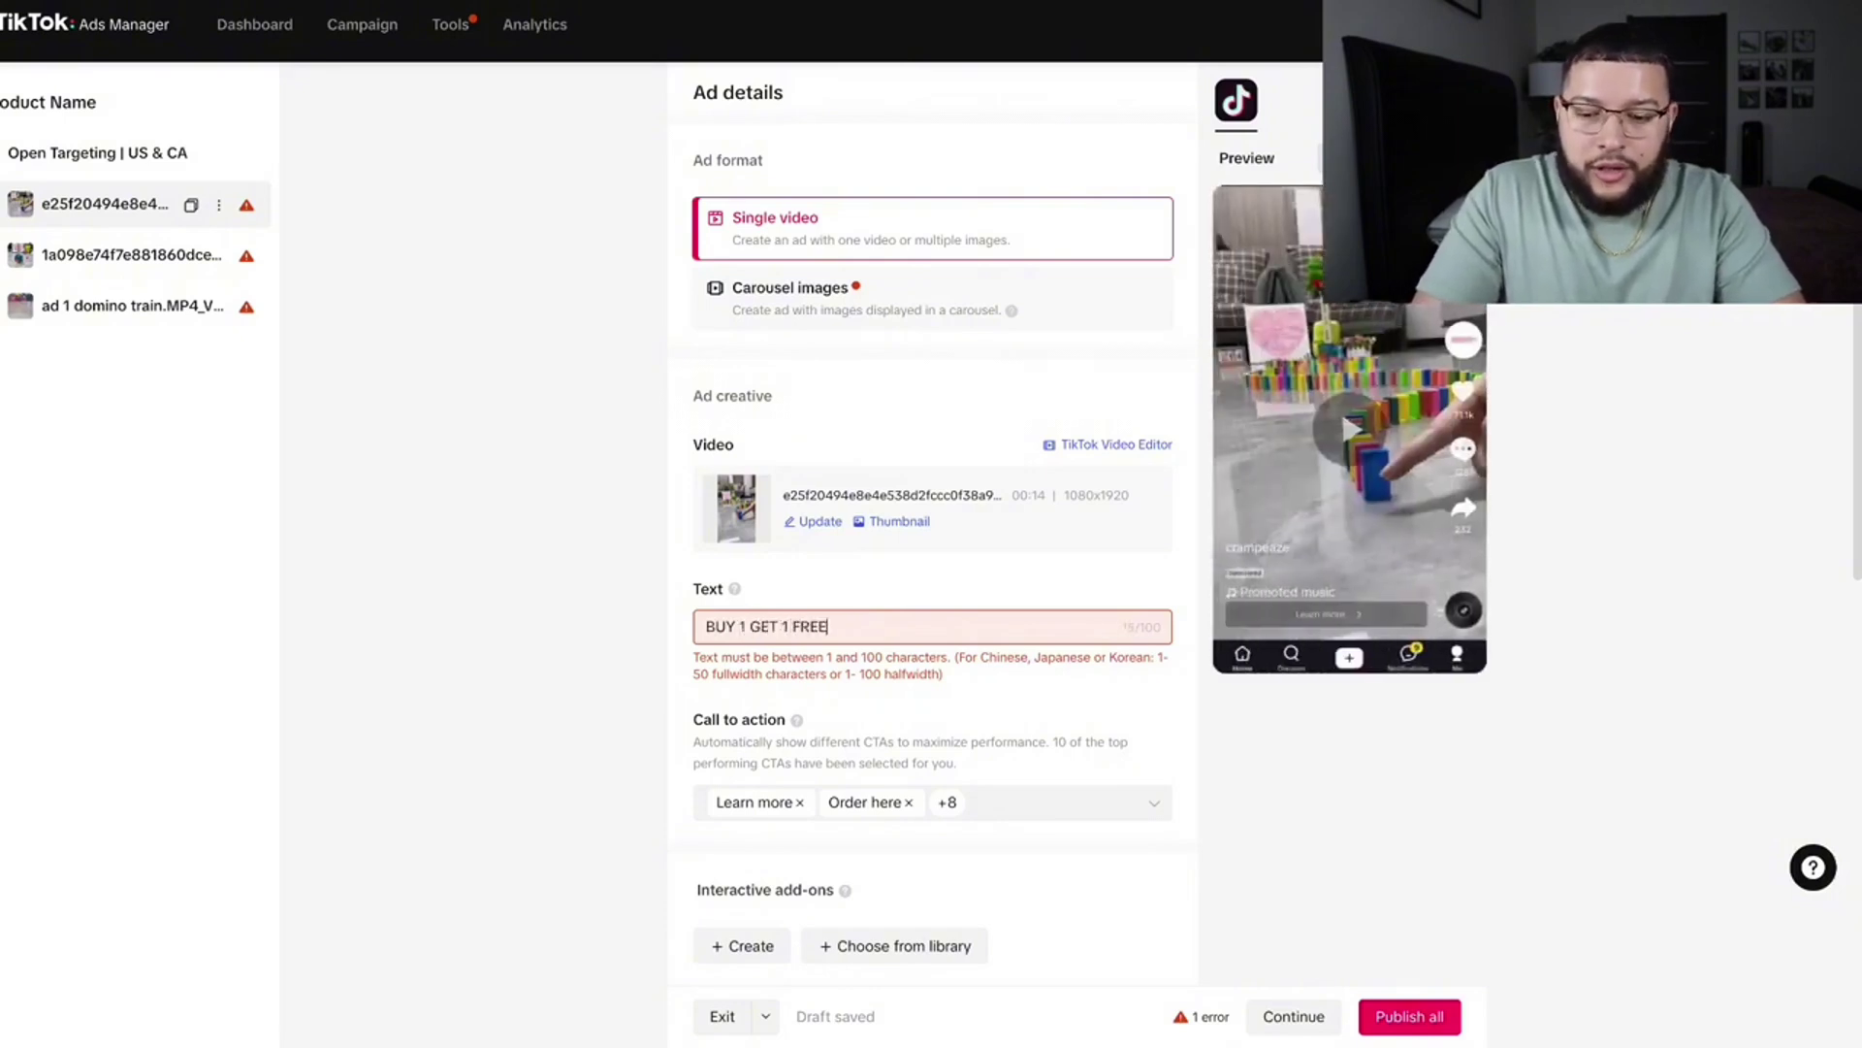
type("TODAY ONLY!")
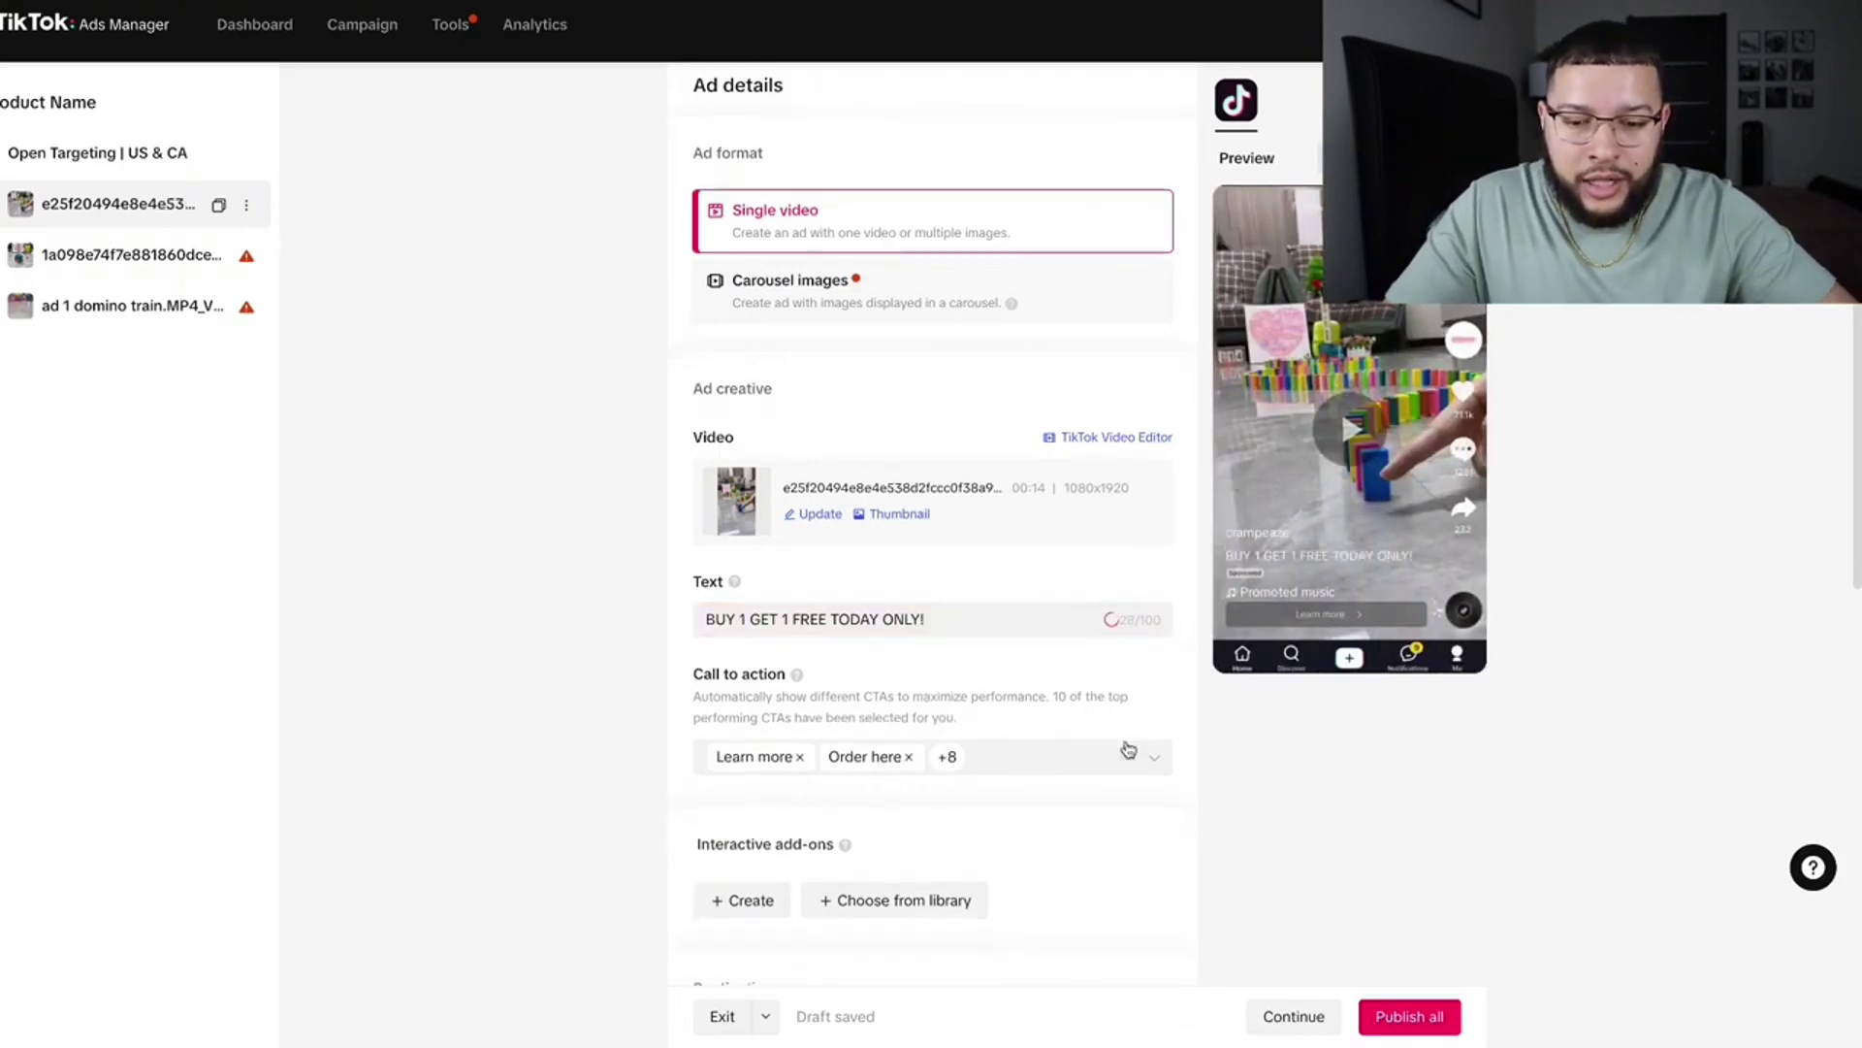
Replace the preselected calls to action with Order here, Buy it now, Shop here, Get your order now, Shop now and Order yours now
scroll(1128, 747, "down", 1)
left_click(1154, 698)
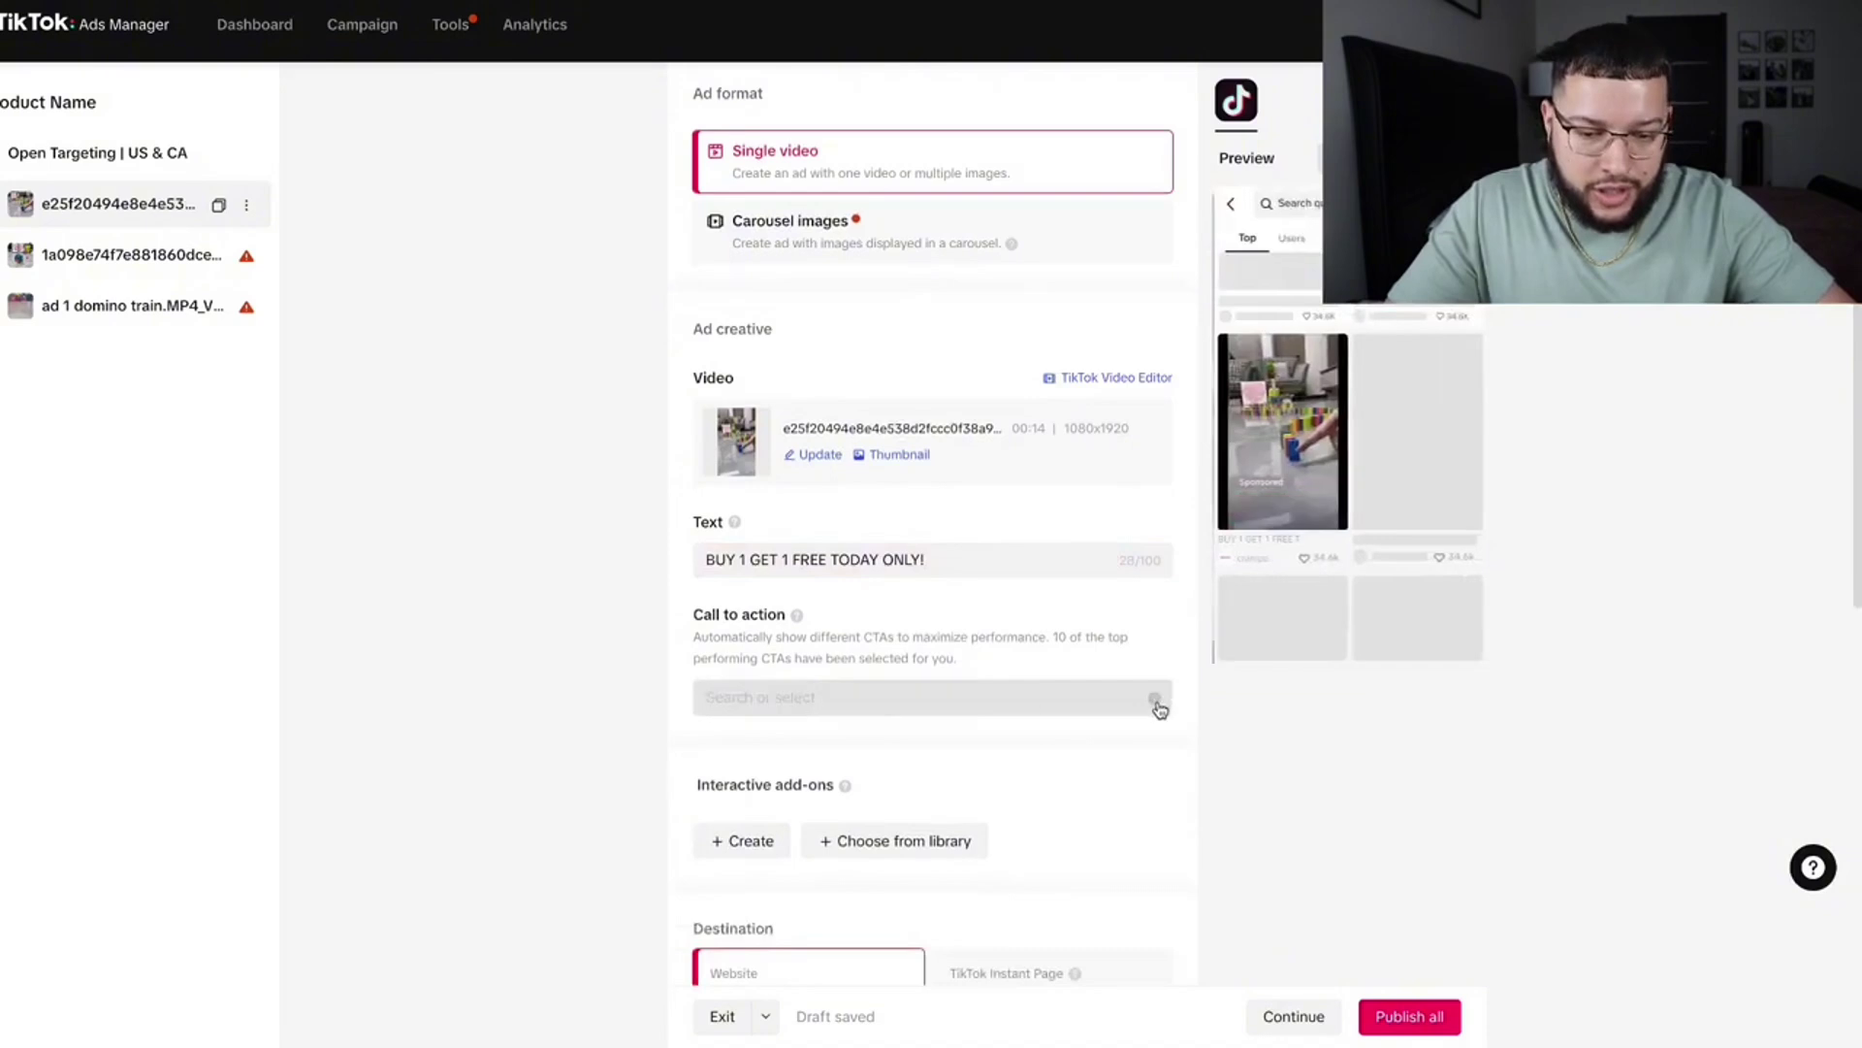
left_click(873, 703)
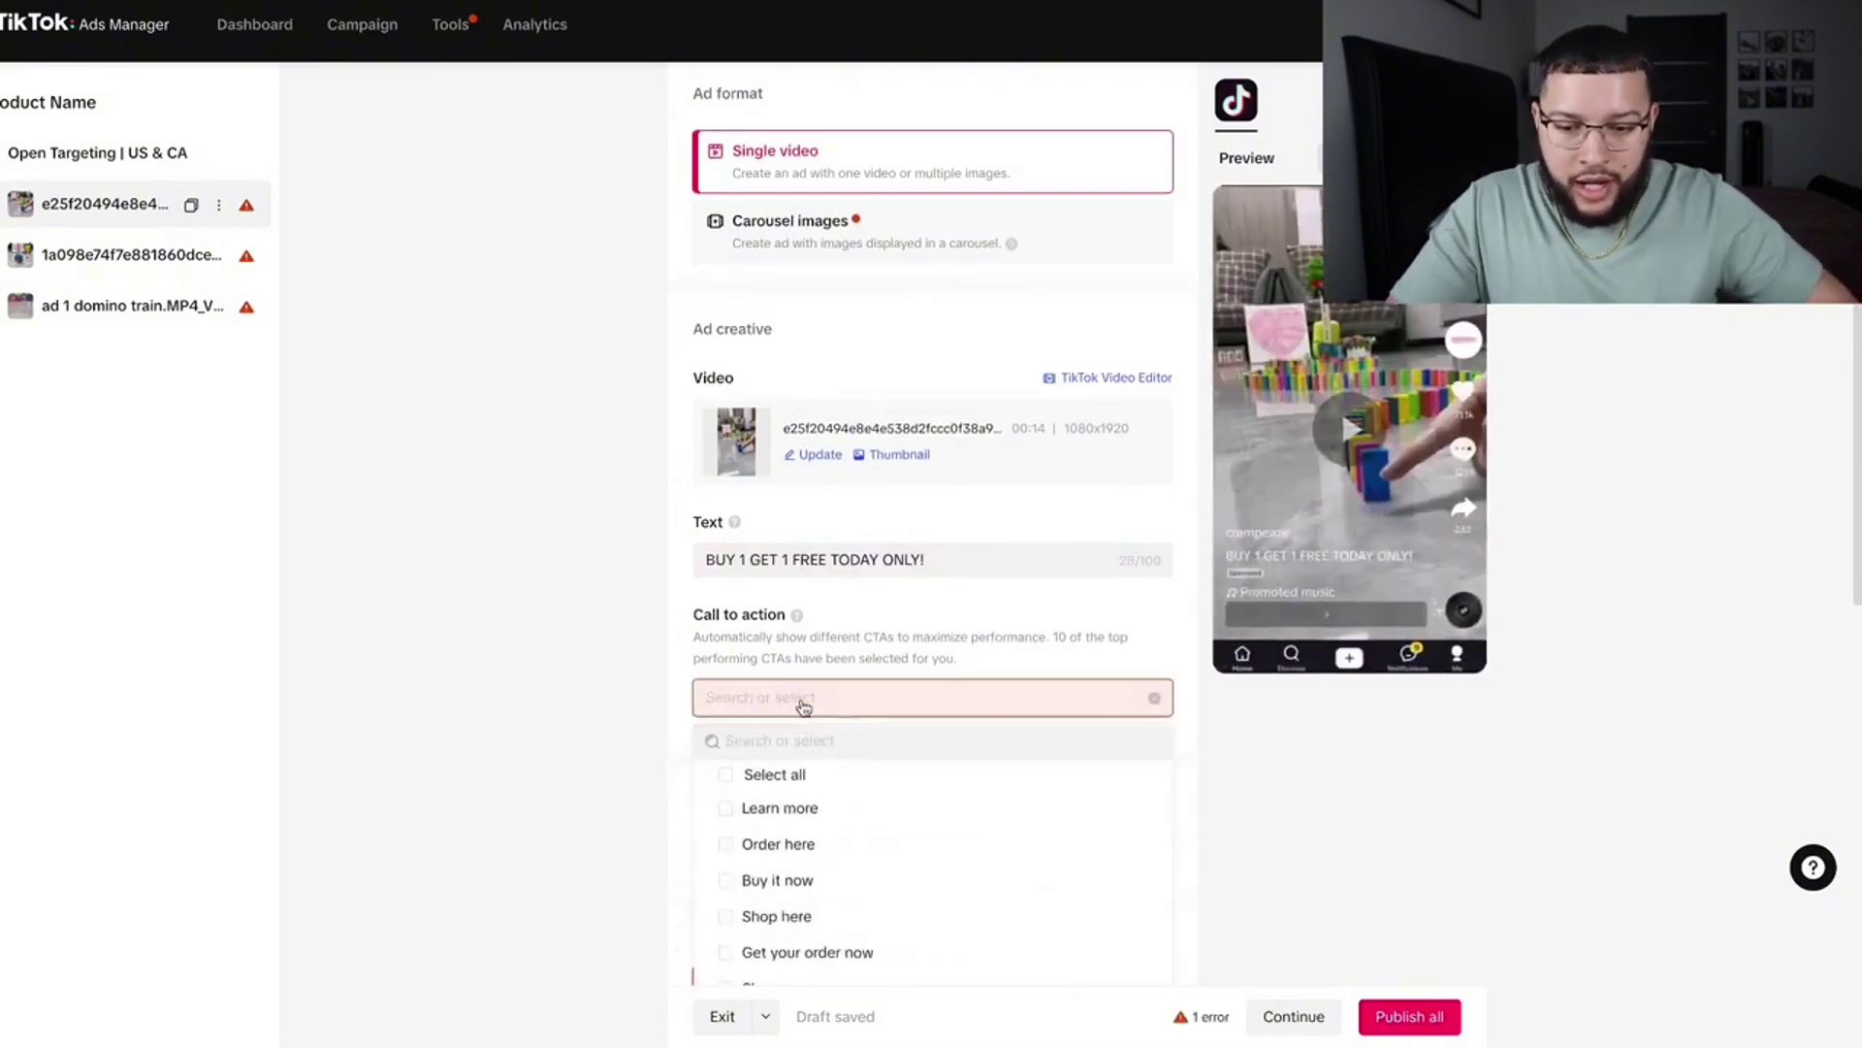
scroll(644, 748, "down", 2)
scroll(728, 666, "down", 1)
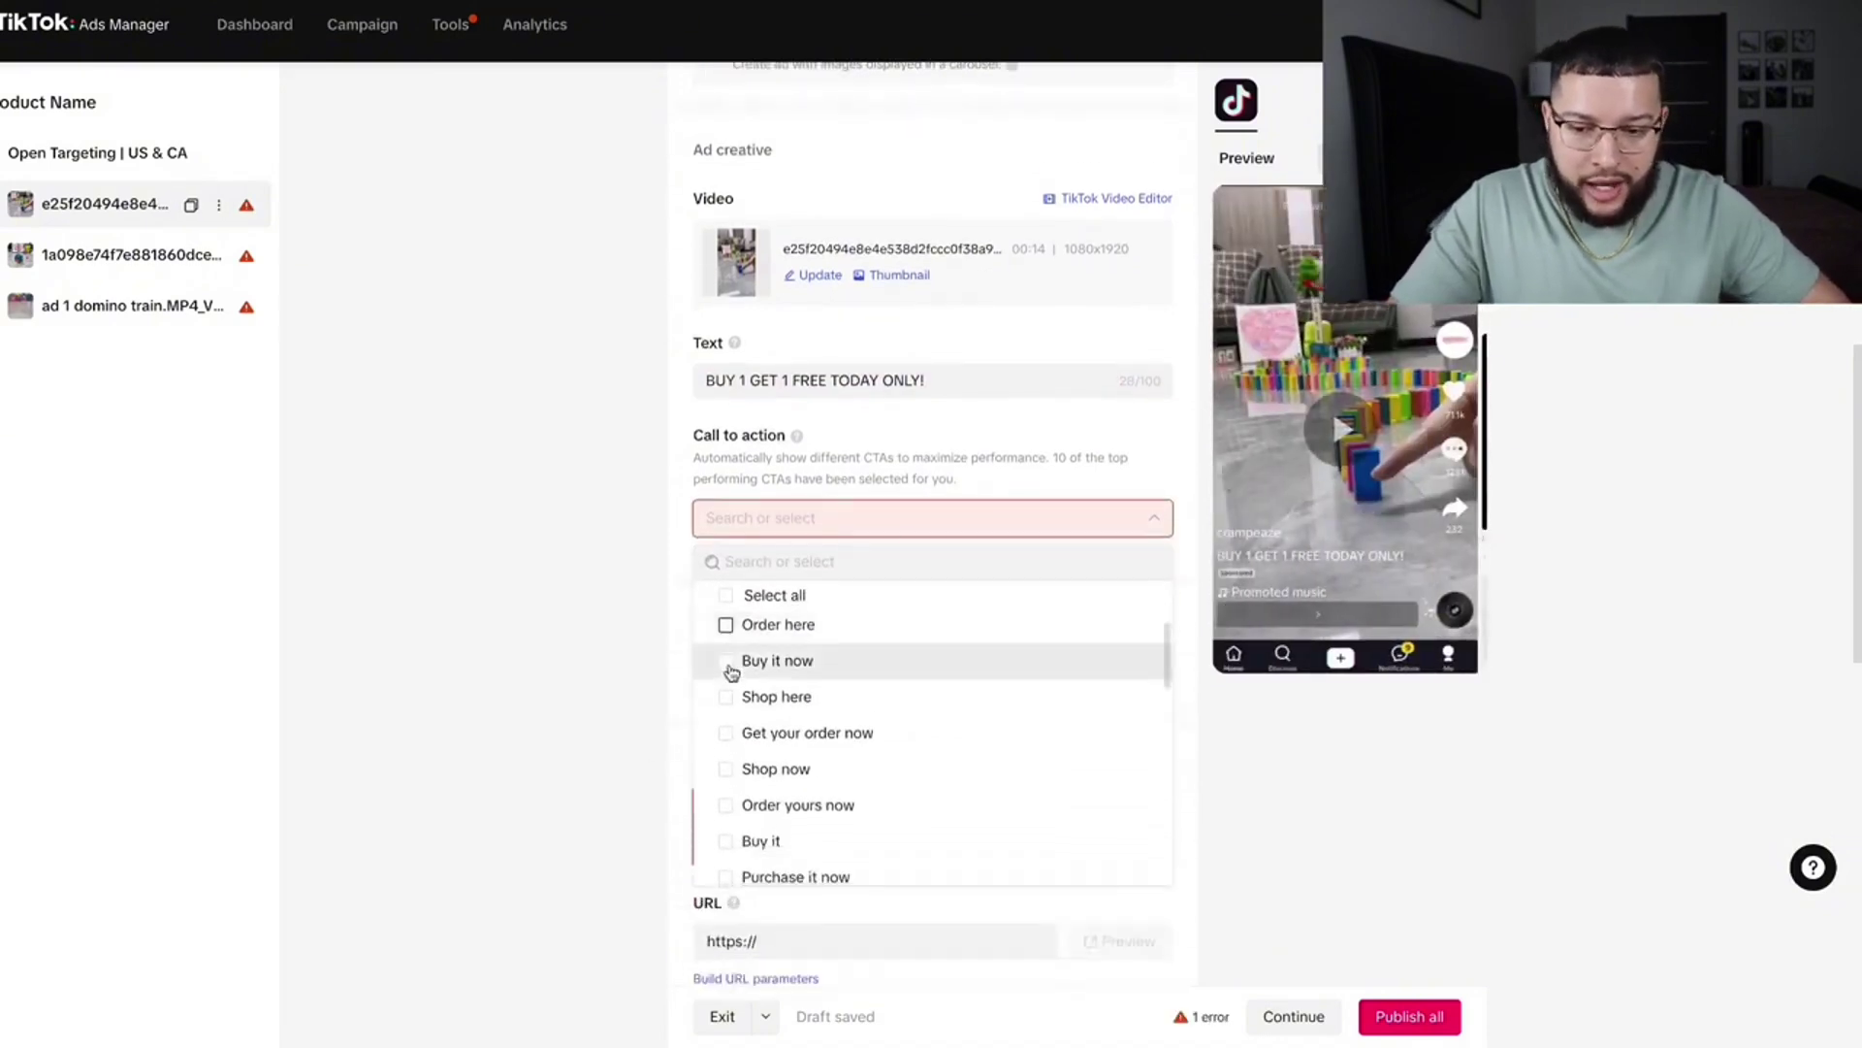
scroll(729, 669, "up", 1)
left_click(726, 665)
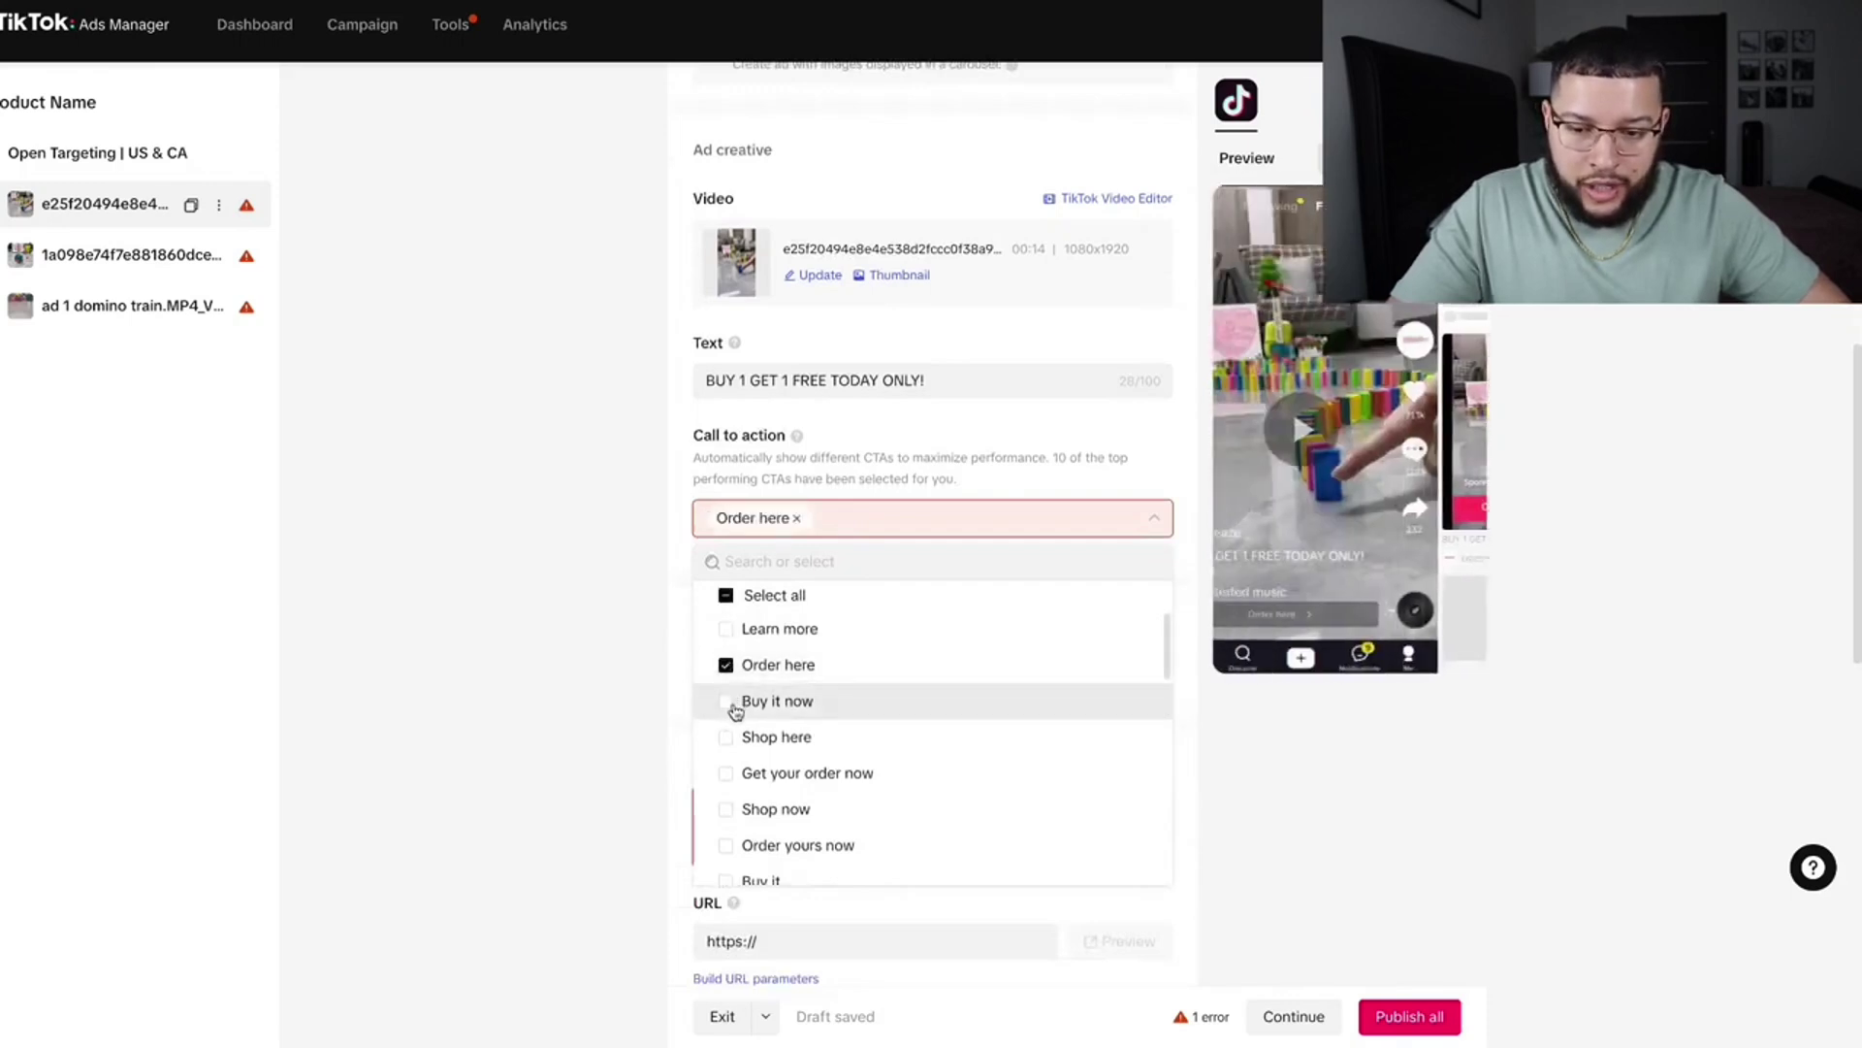
left_click(727, 700)
left_click(728, 774)
left_click(728, 773)
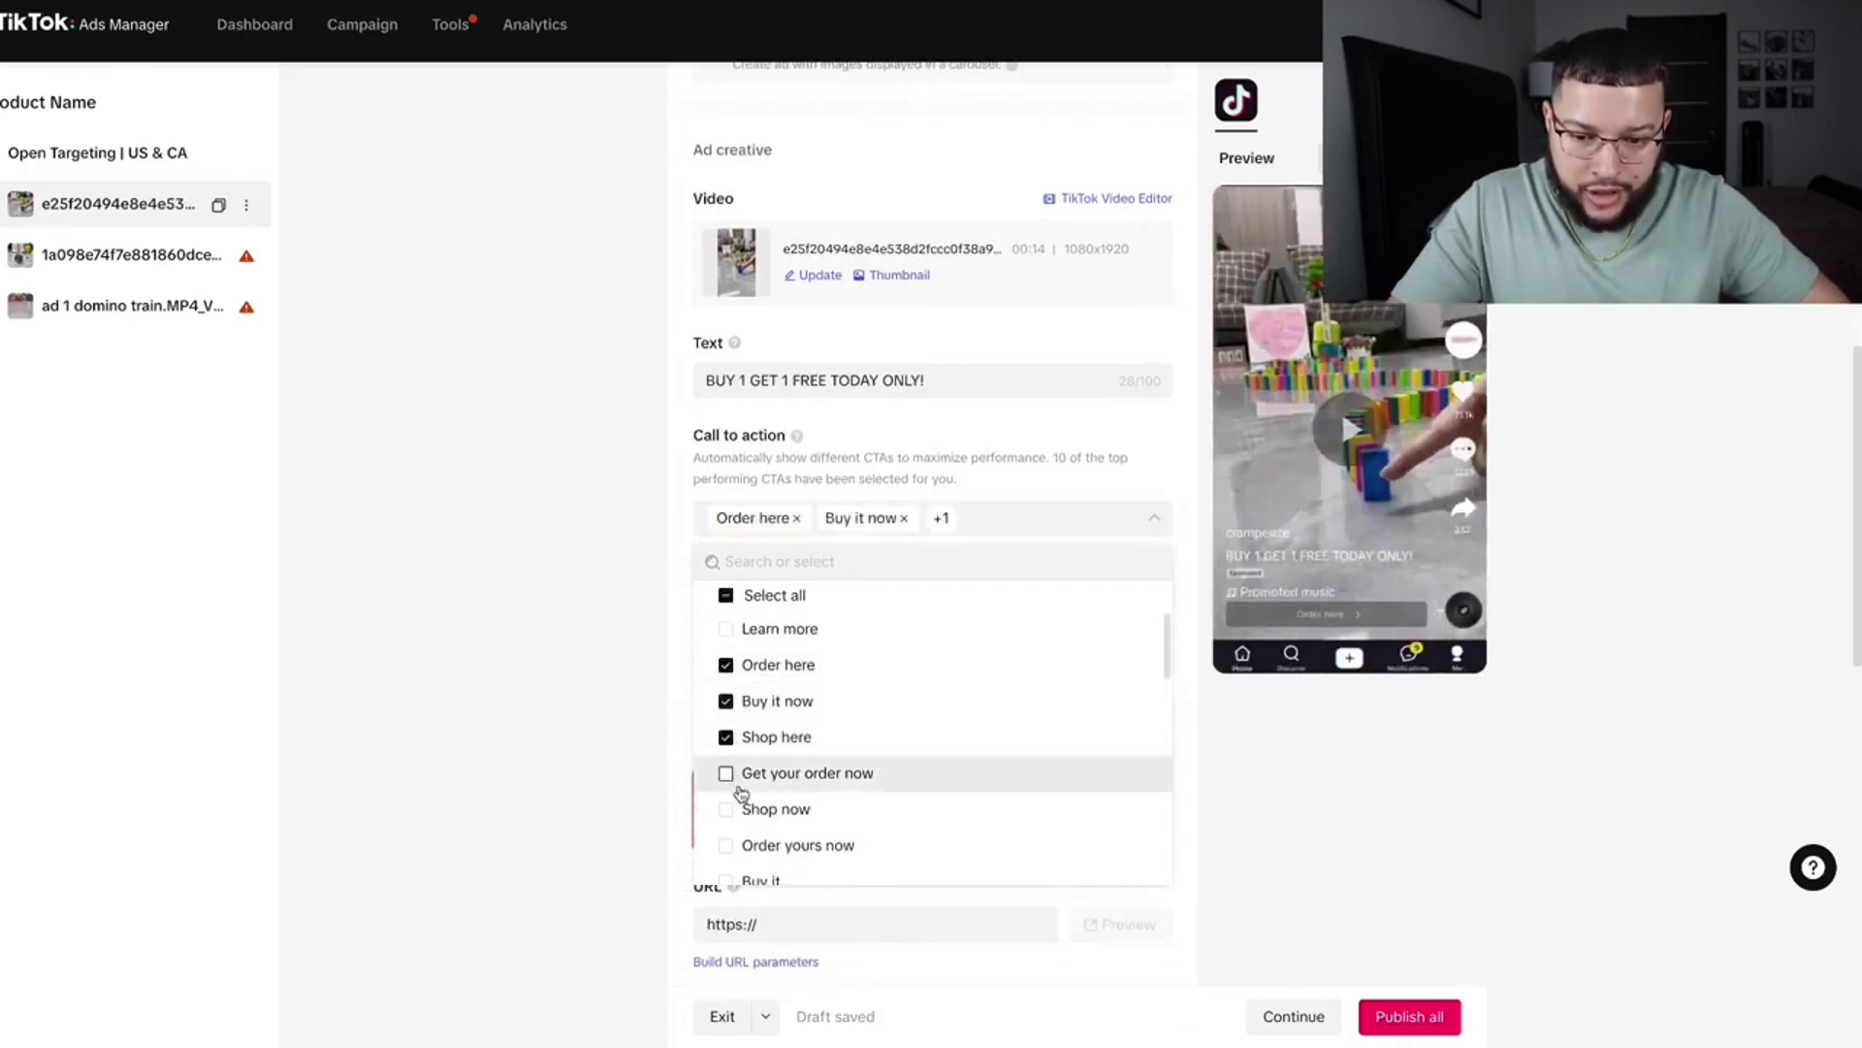
scroll(733, 791, "down", 1)
left_click(727, 763)
left_click(727, 800)
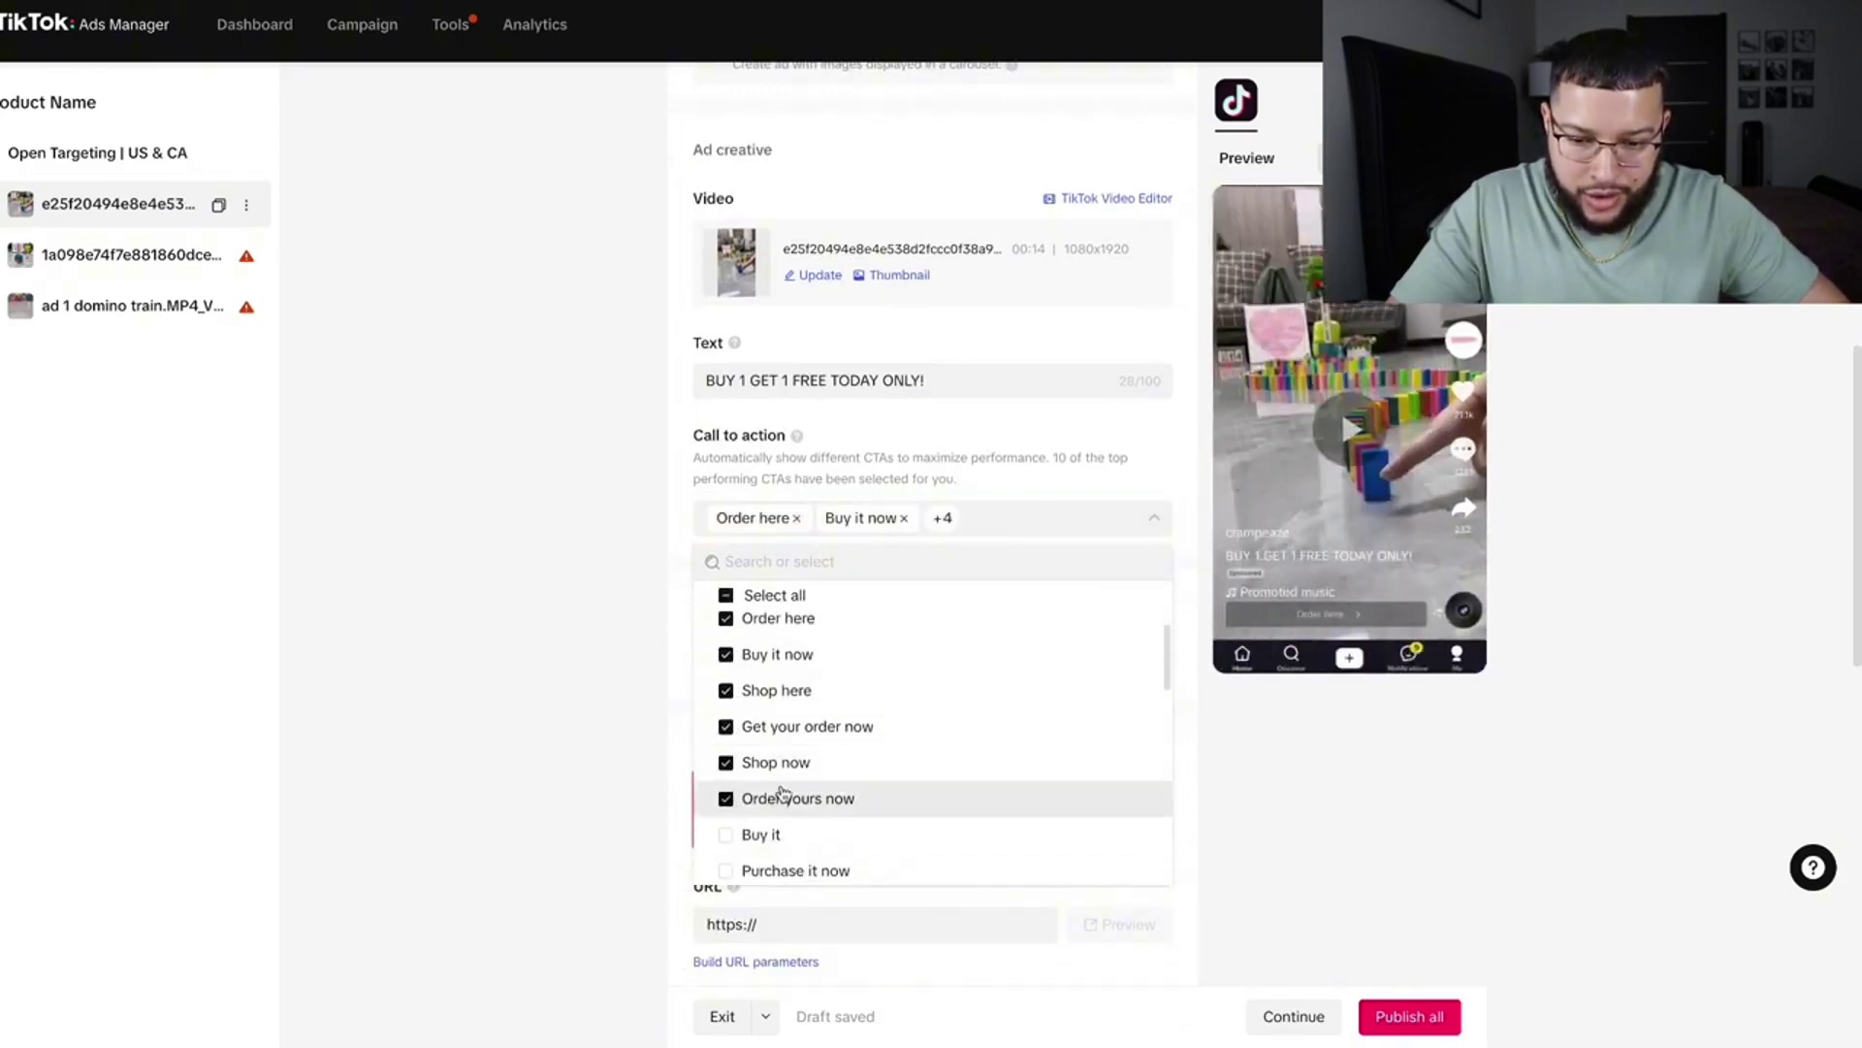
Add Buy it, Purchase it now, Shop today and Order now to the ad's calls to action
scroll(732, 805, "down", 2)
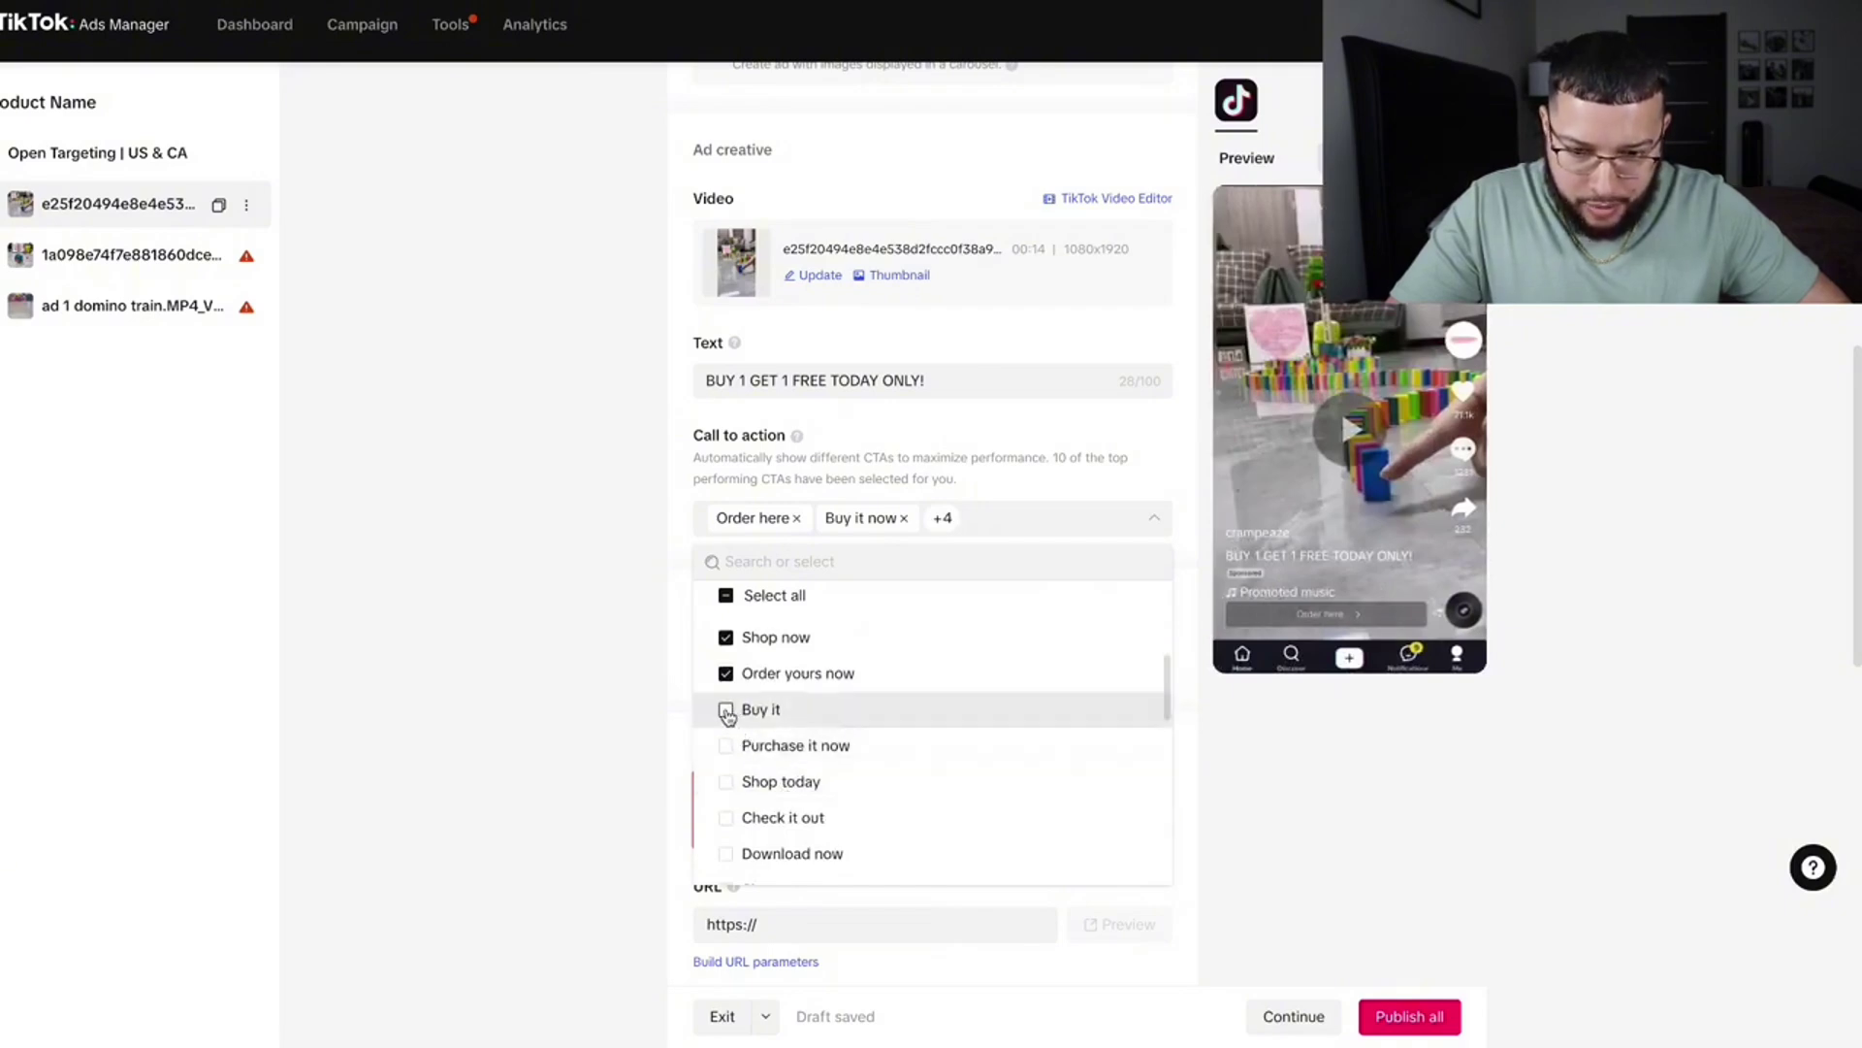
left_click(727, 712)
left_click(727, 745)
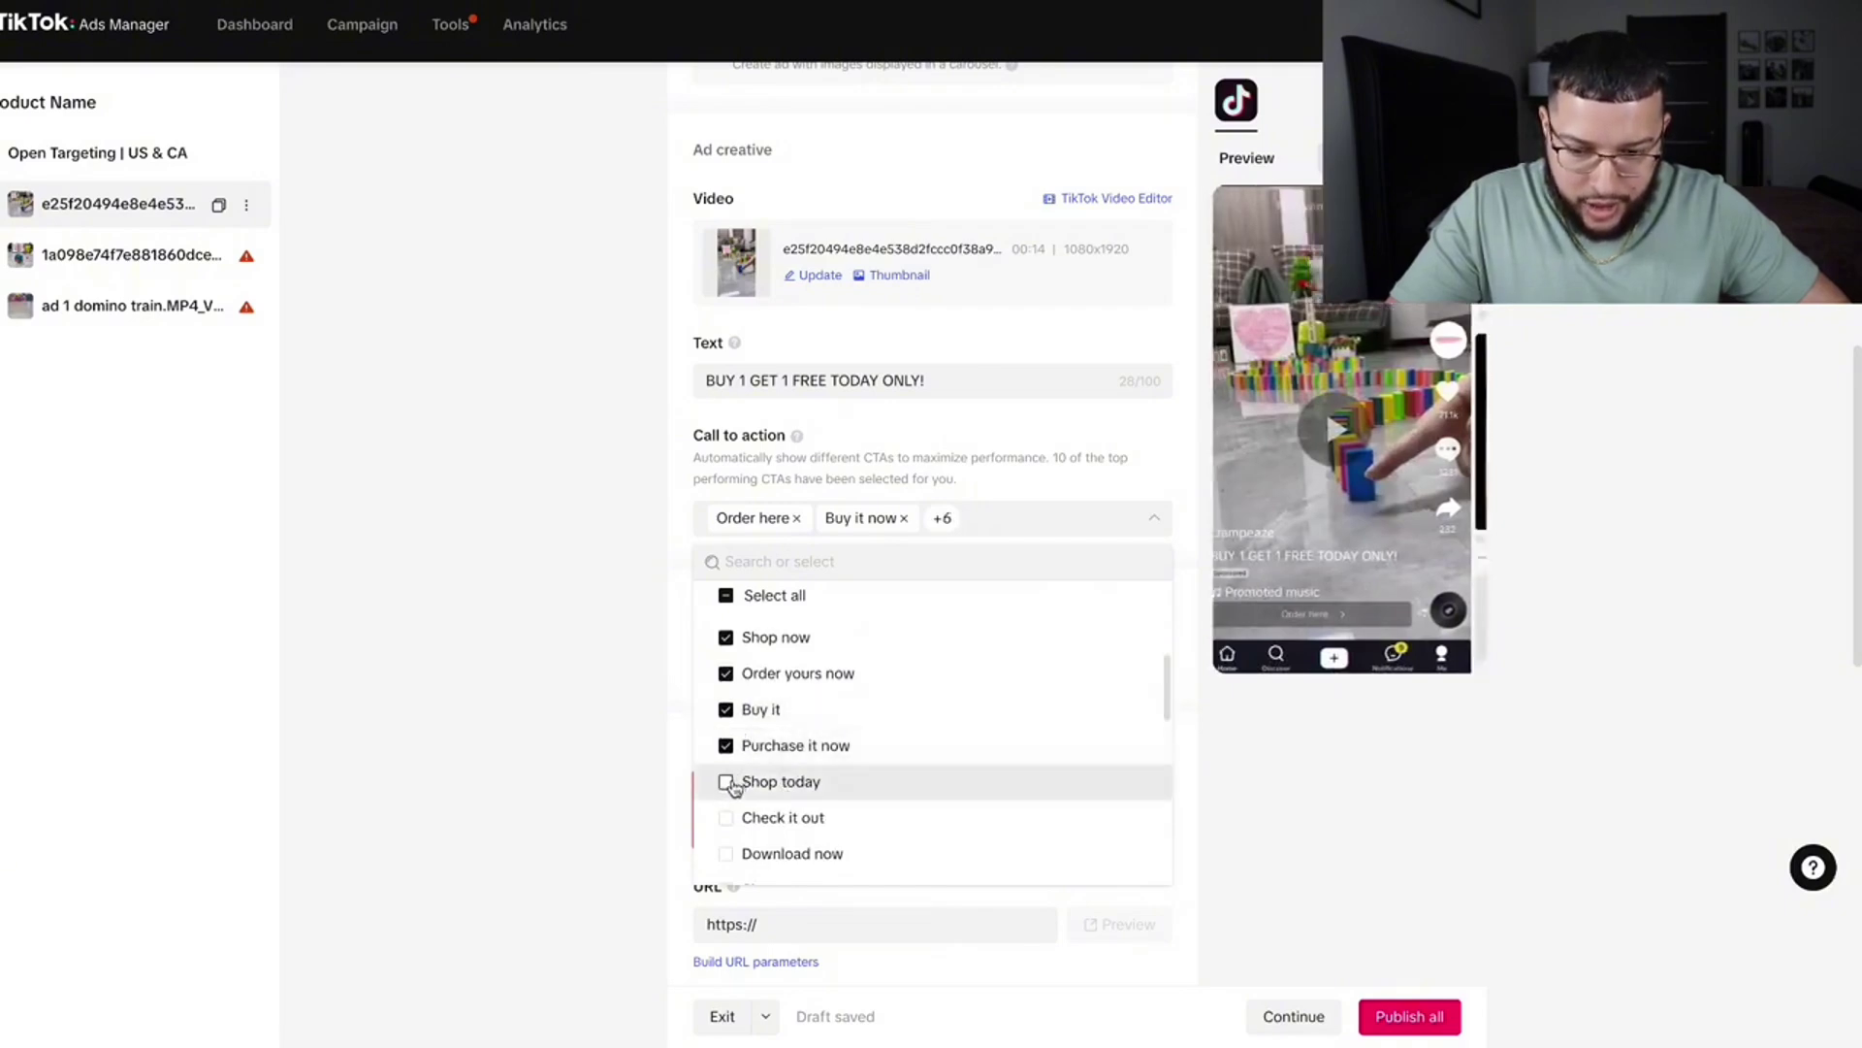
left_click(728, 782)
scroll(737, 781, "down", 3)
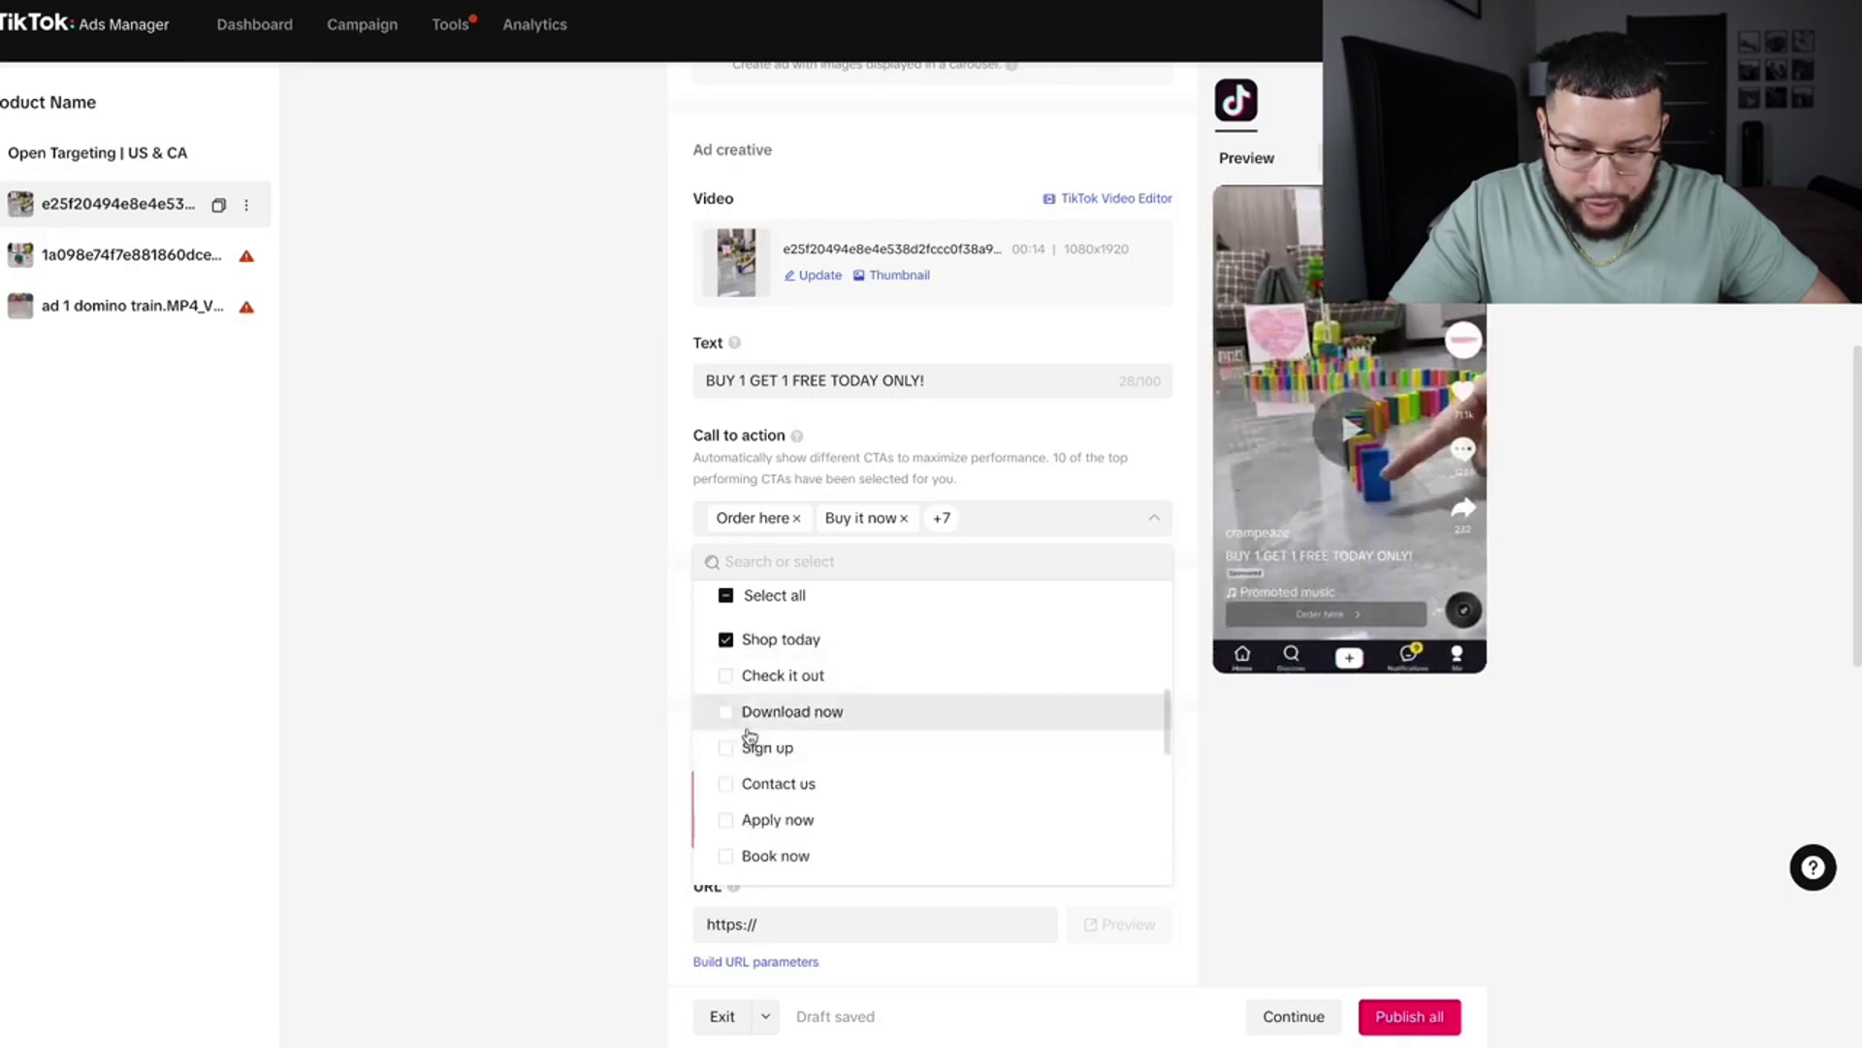
scroll(750, 735, "down", 6)
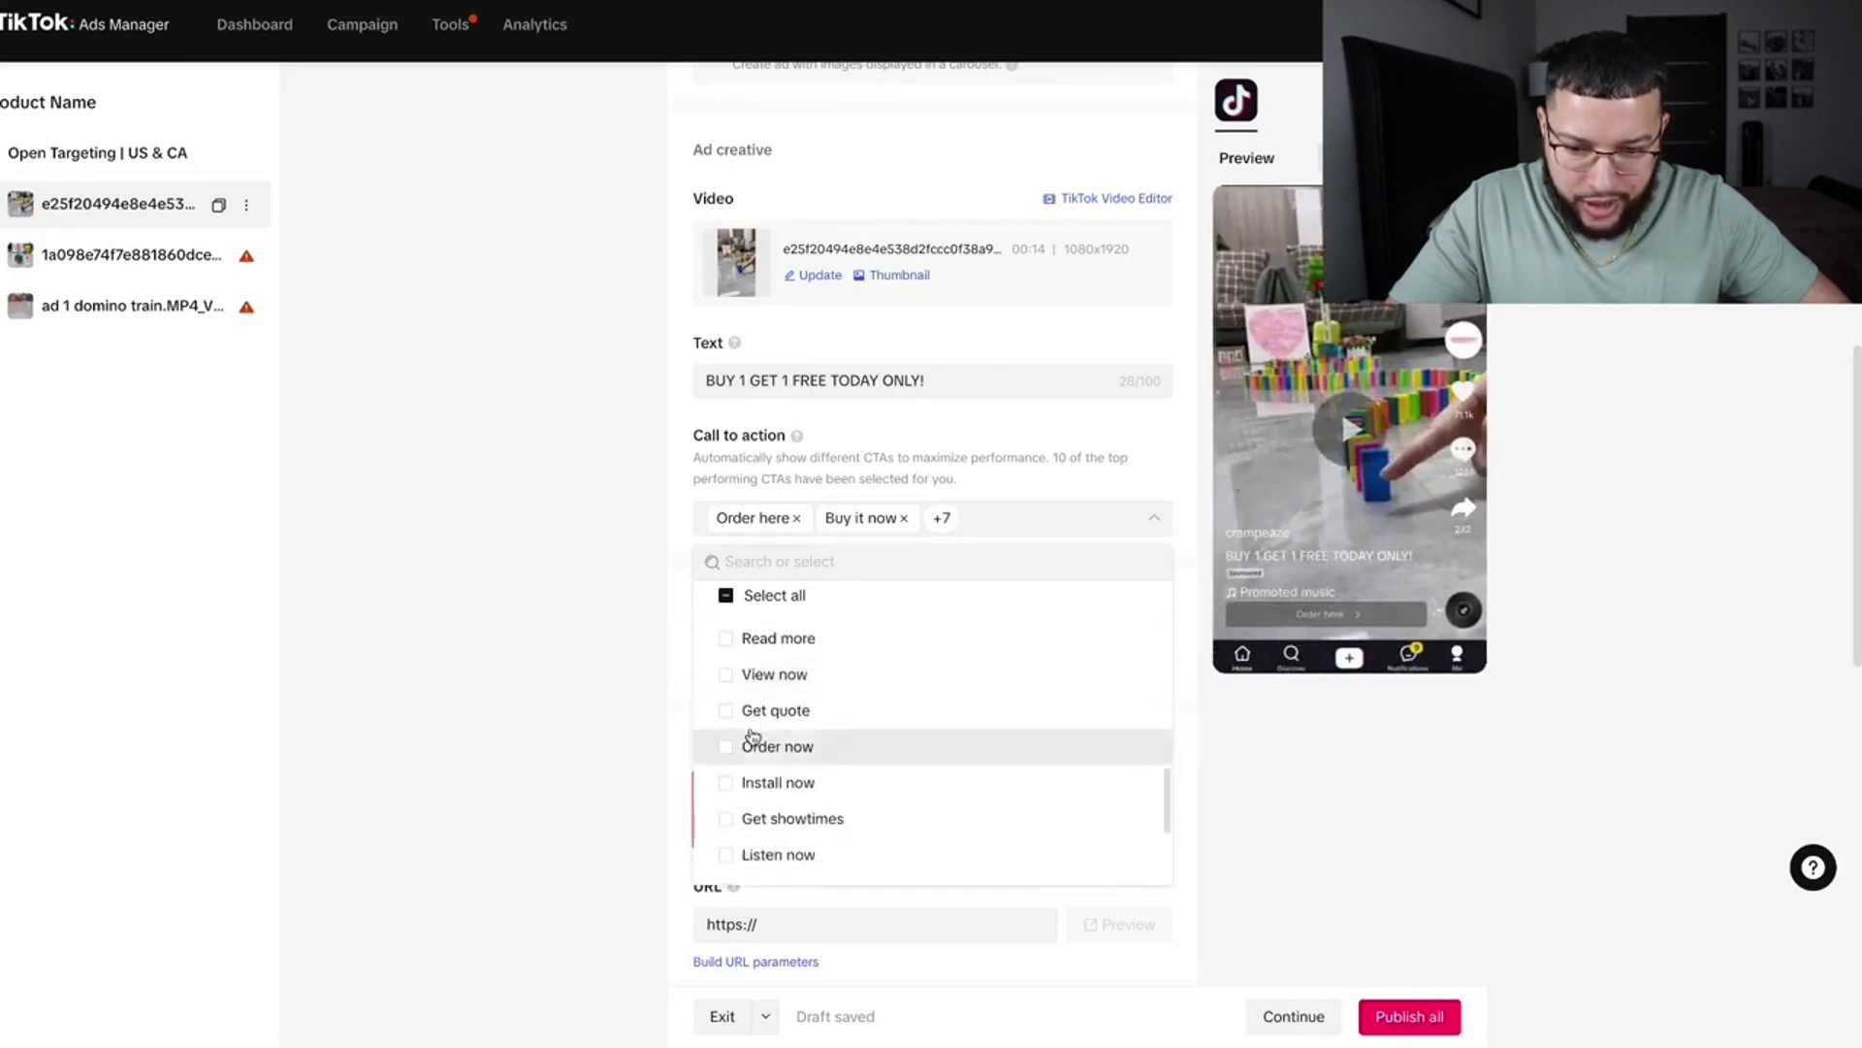
scroll(752, 735, "down", 2)
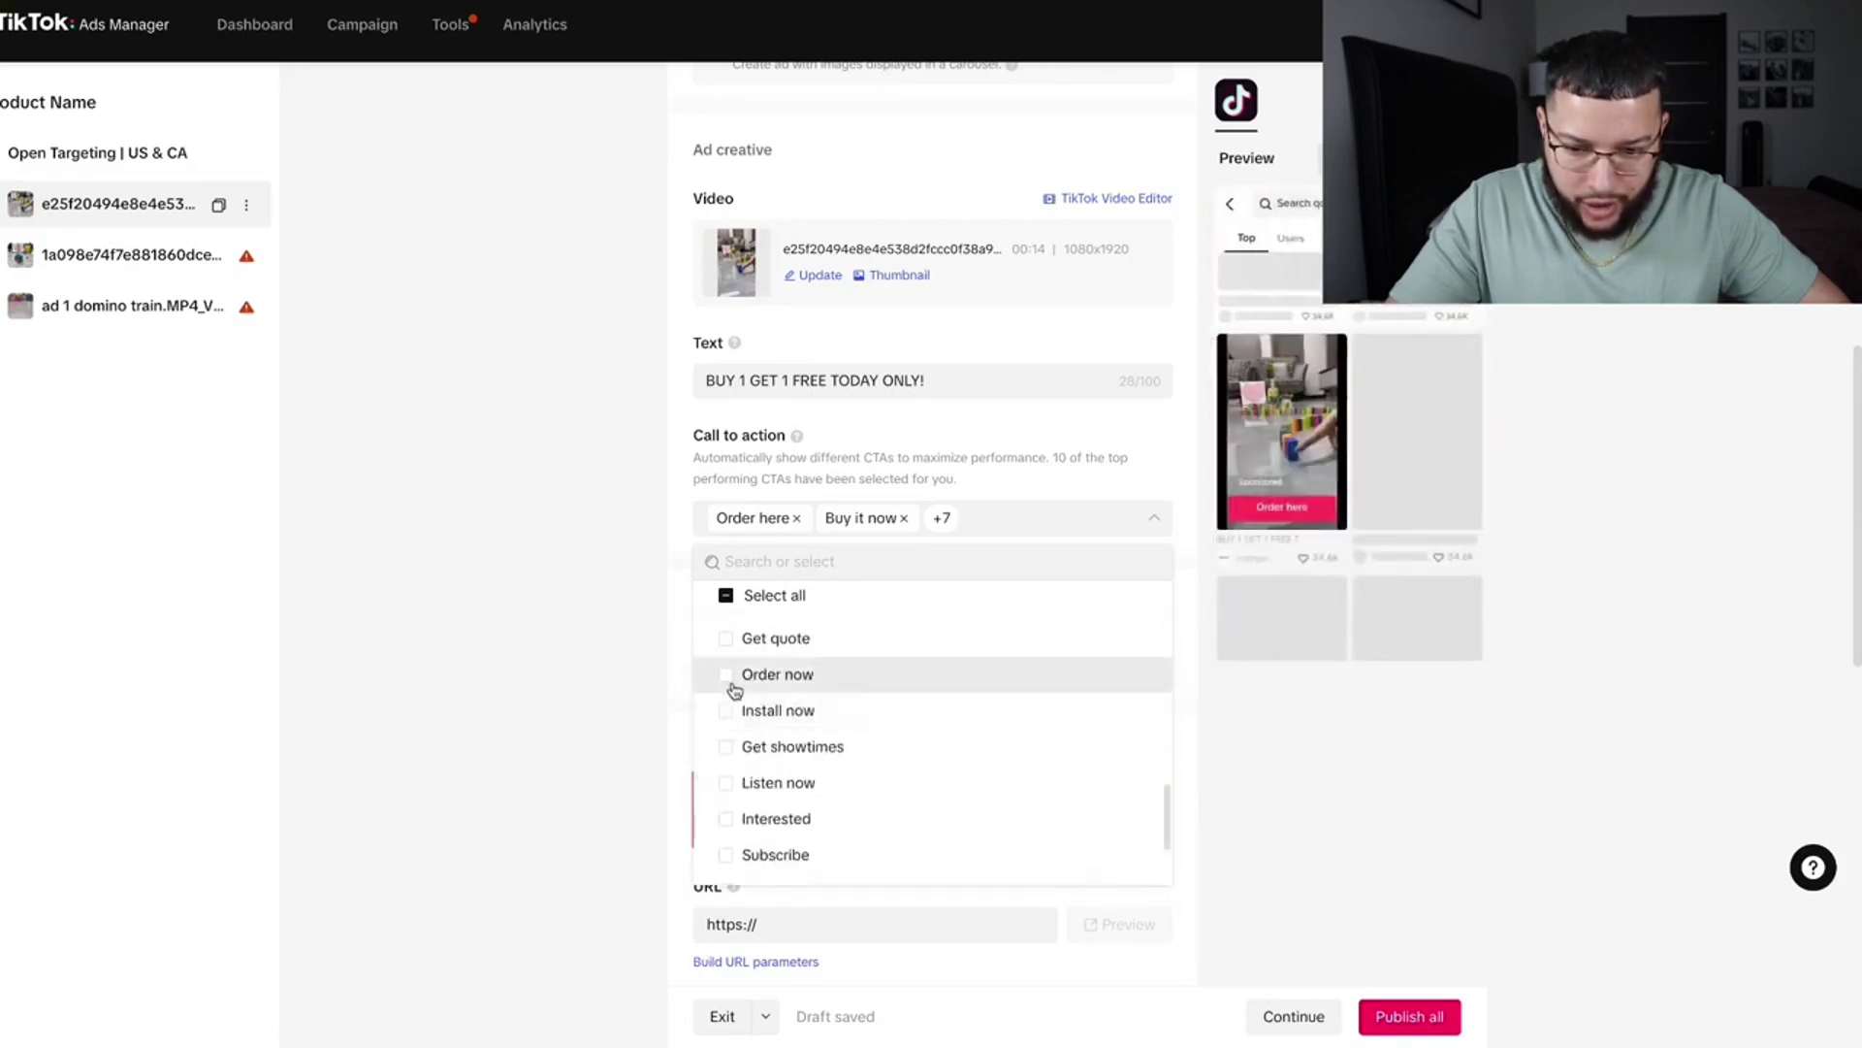
left_click(734, 690)
scroll(853, 752, "down", 3)
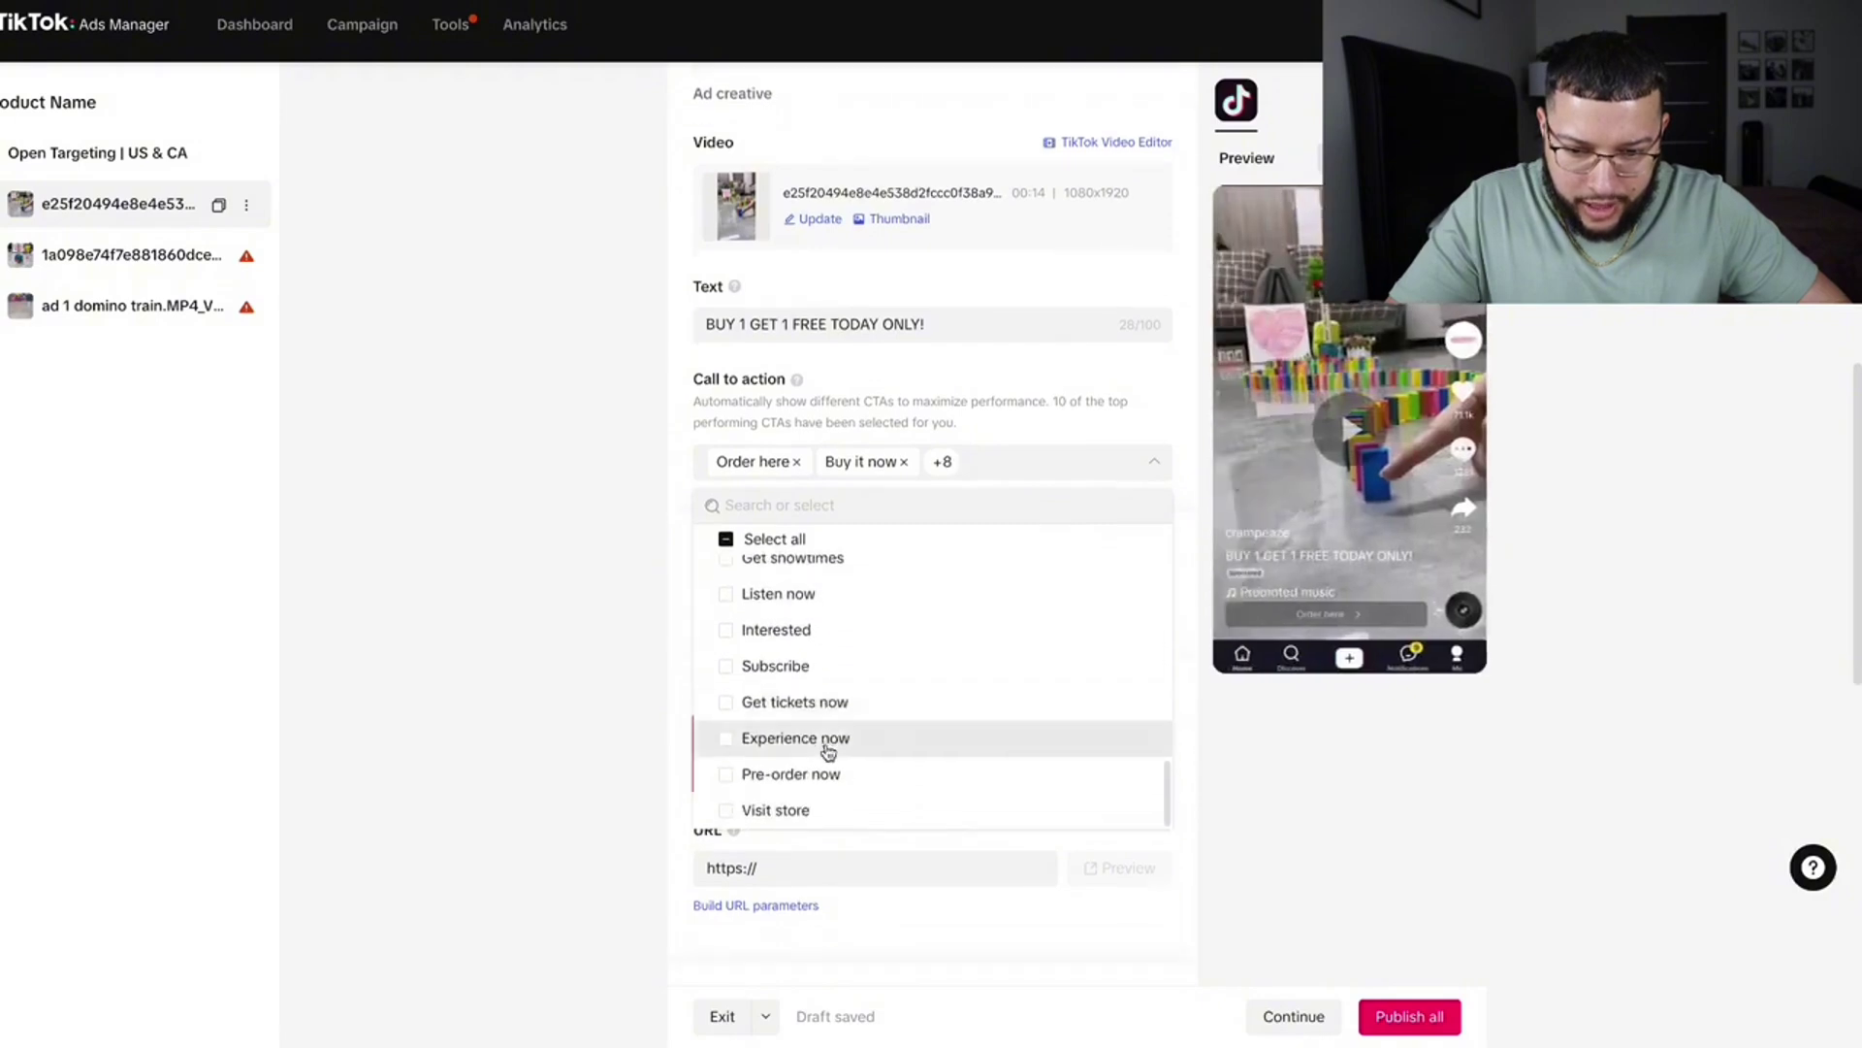
left_click(602, 665)
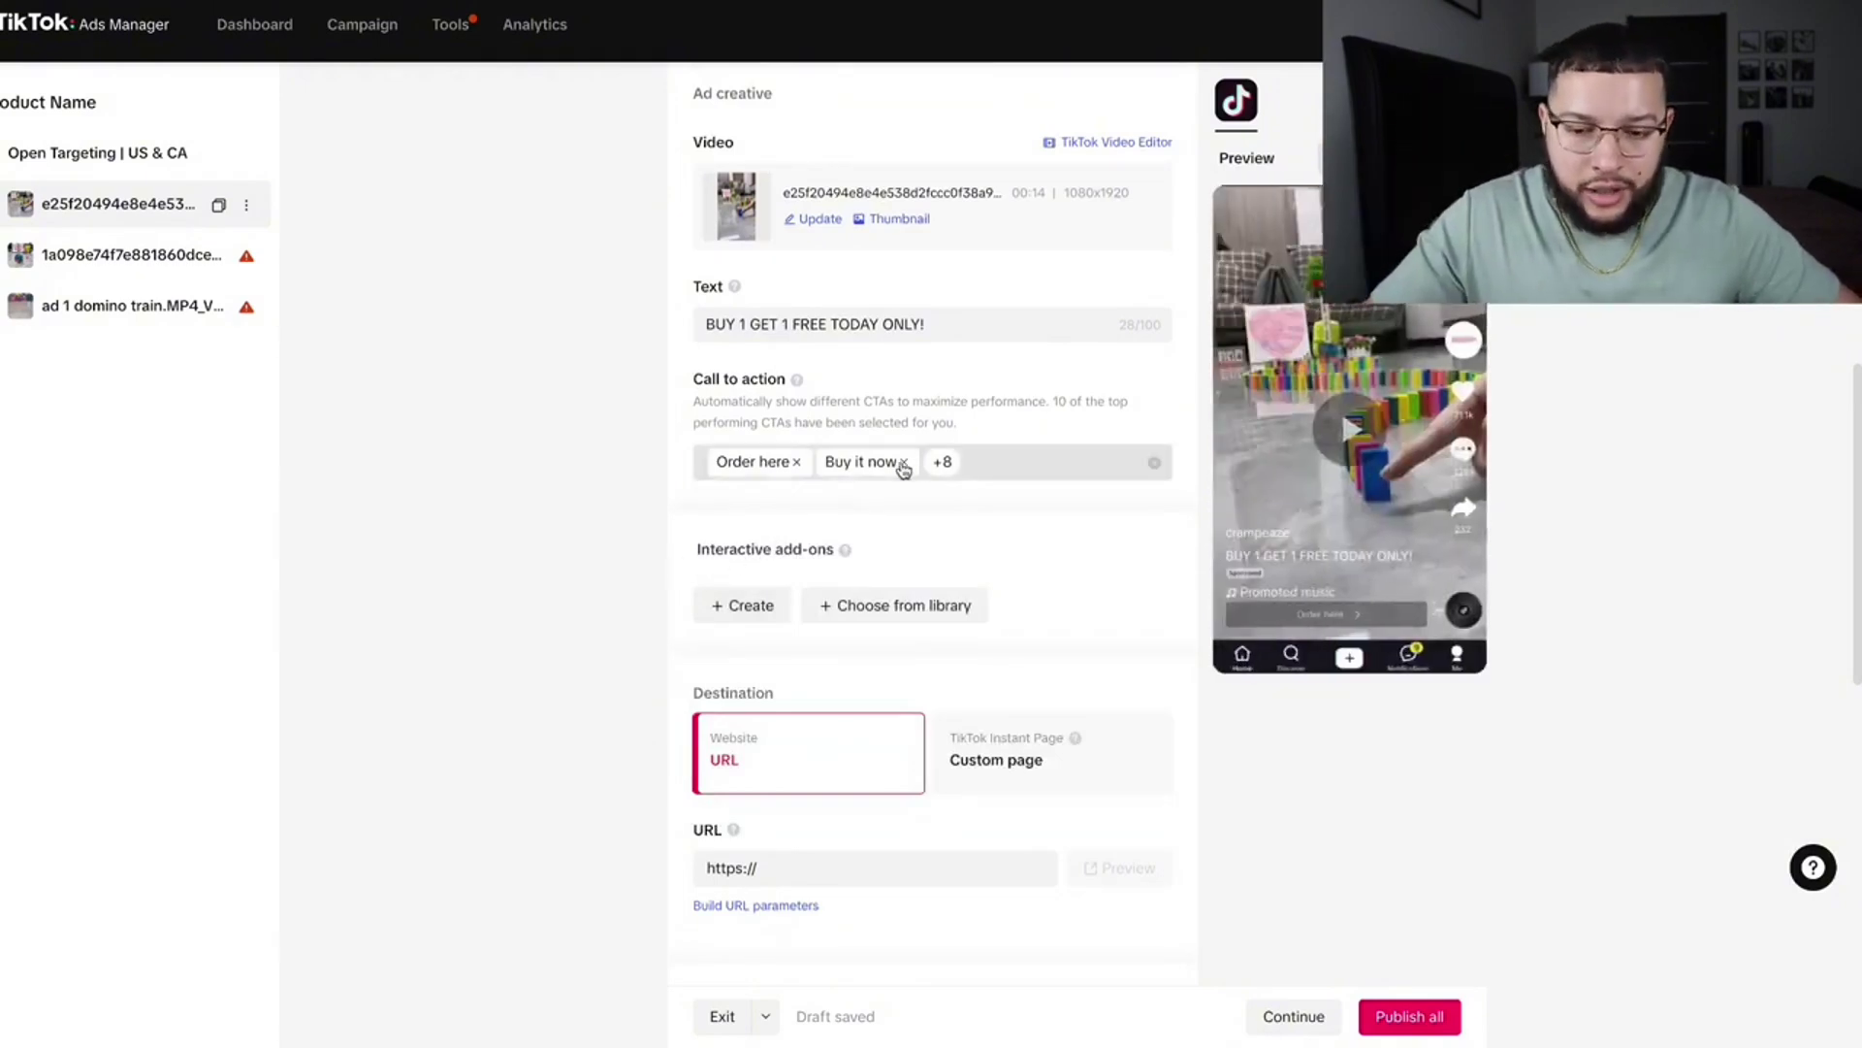
Set the ad's website destination URL to the crampeaze product page on crampeaze.com
scroll(669, 592, "down", 2)
left_click(805, 621)
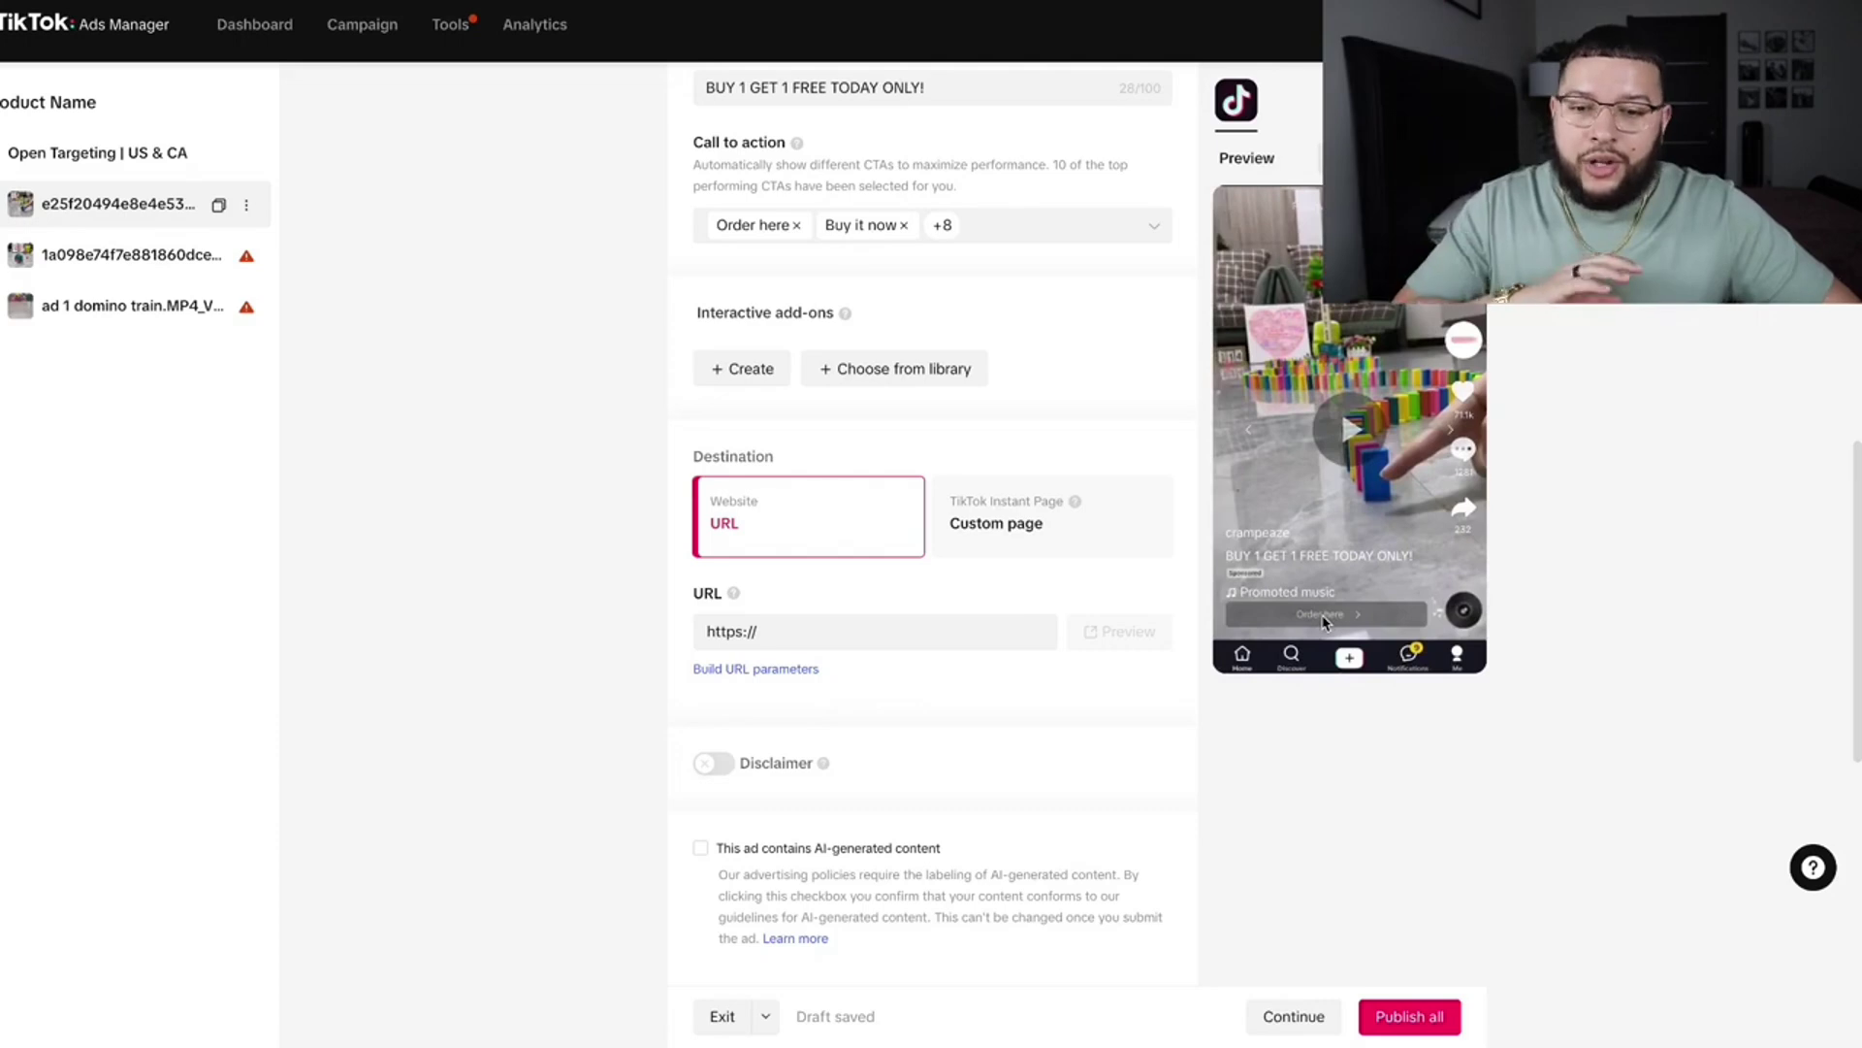
left_click(842, 632)
left_click(871, 719)
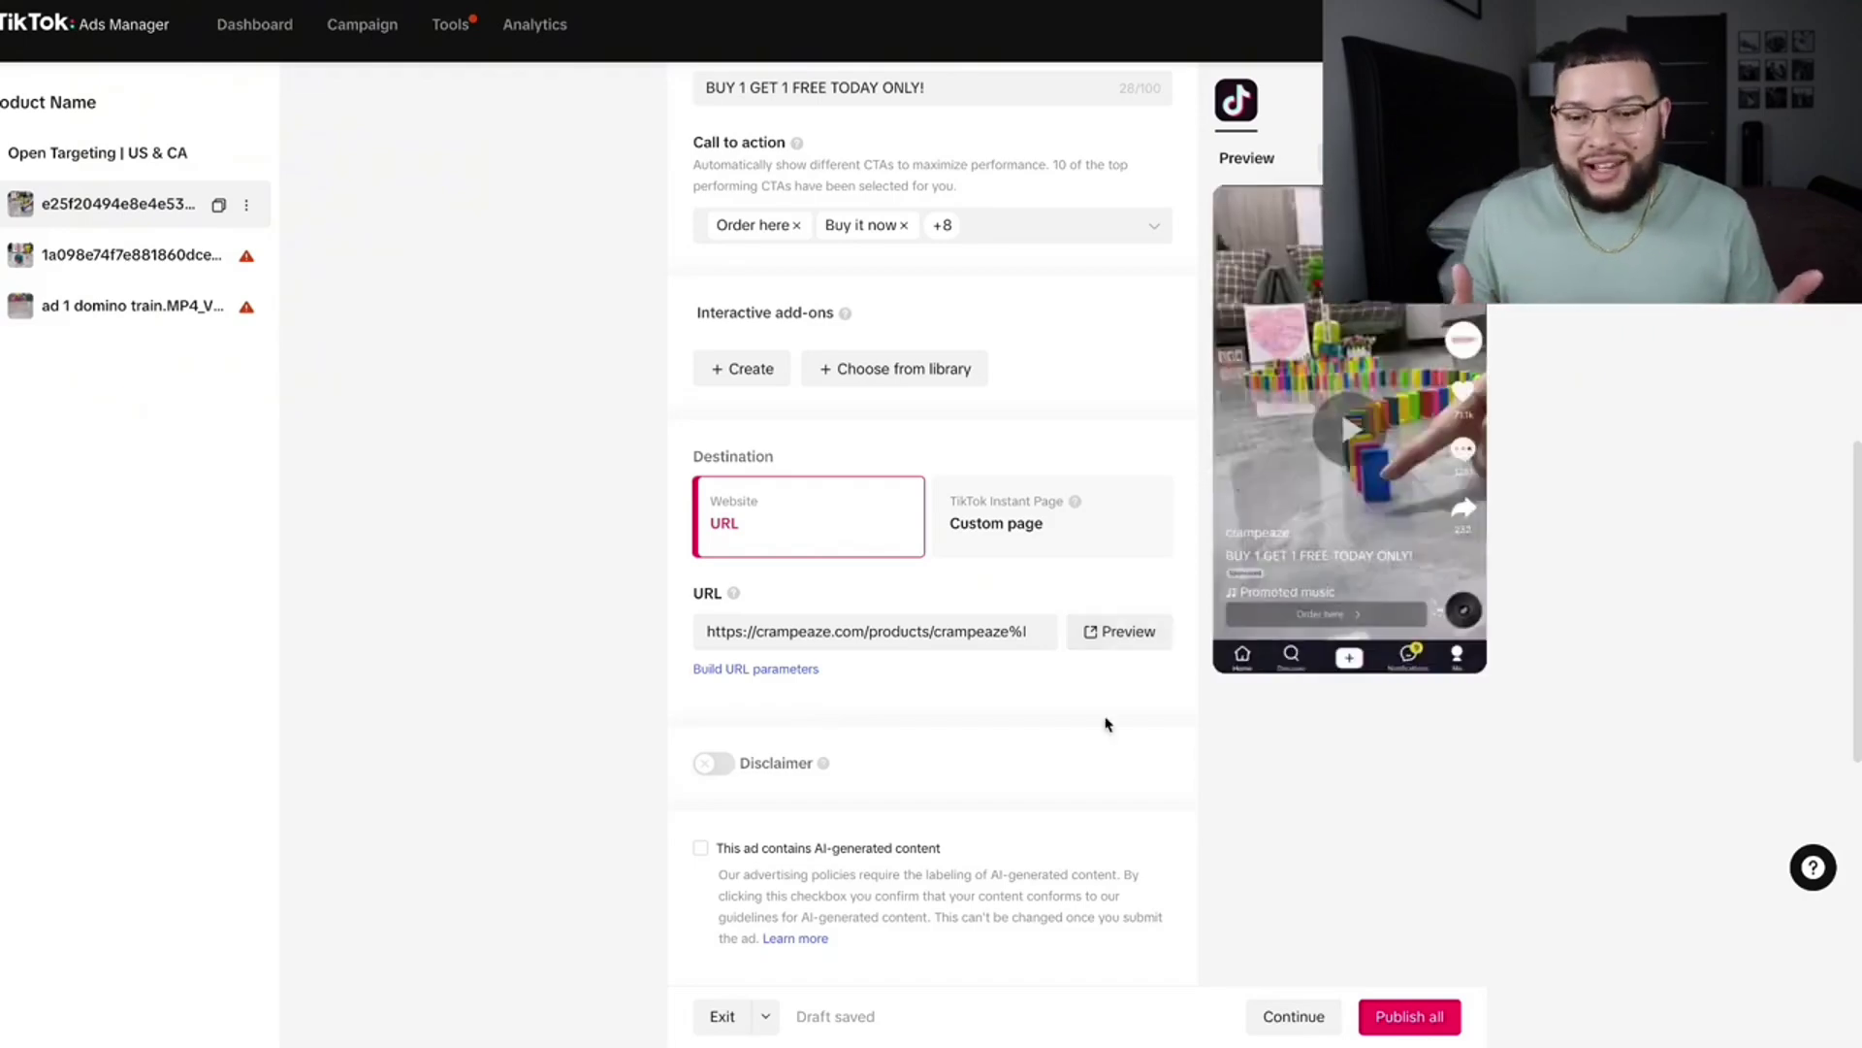
Set the first video ad's thumbnail to the first suggested frame, showing the teal train on the floor, and save it
scroll(833, 646, "down", 7)
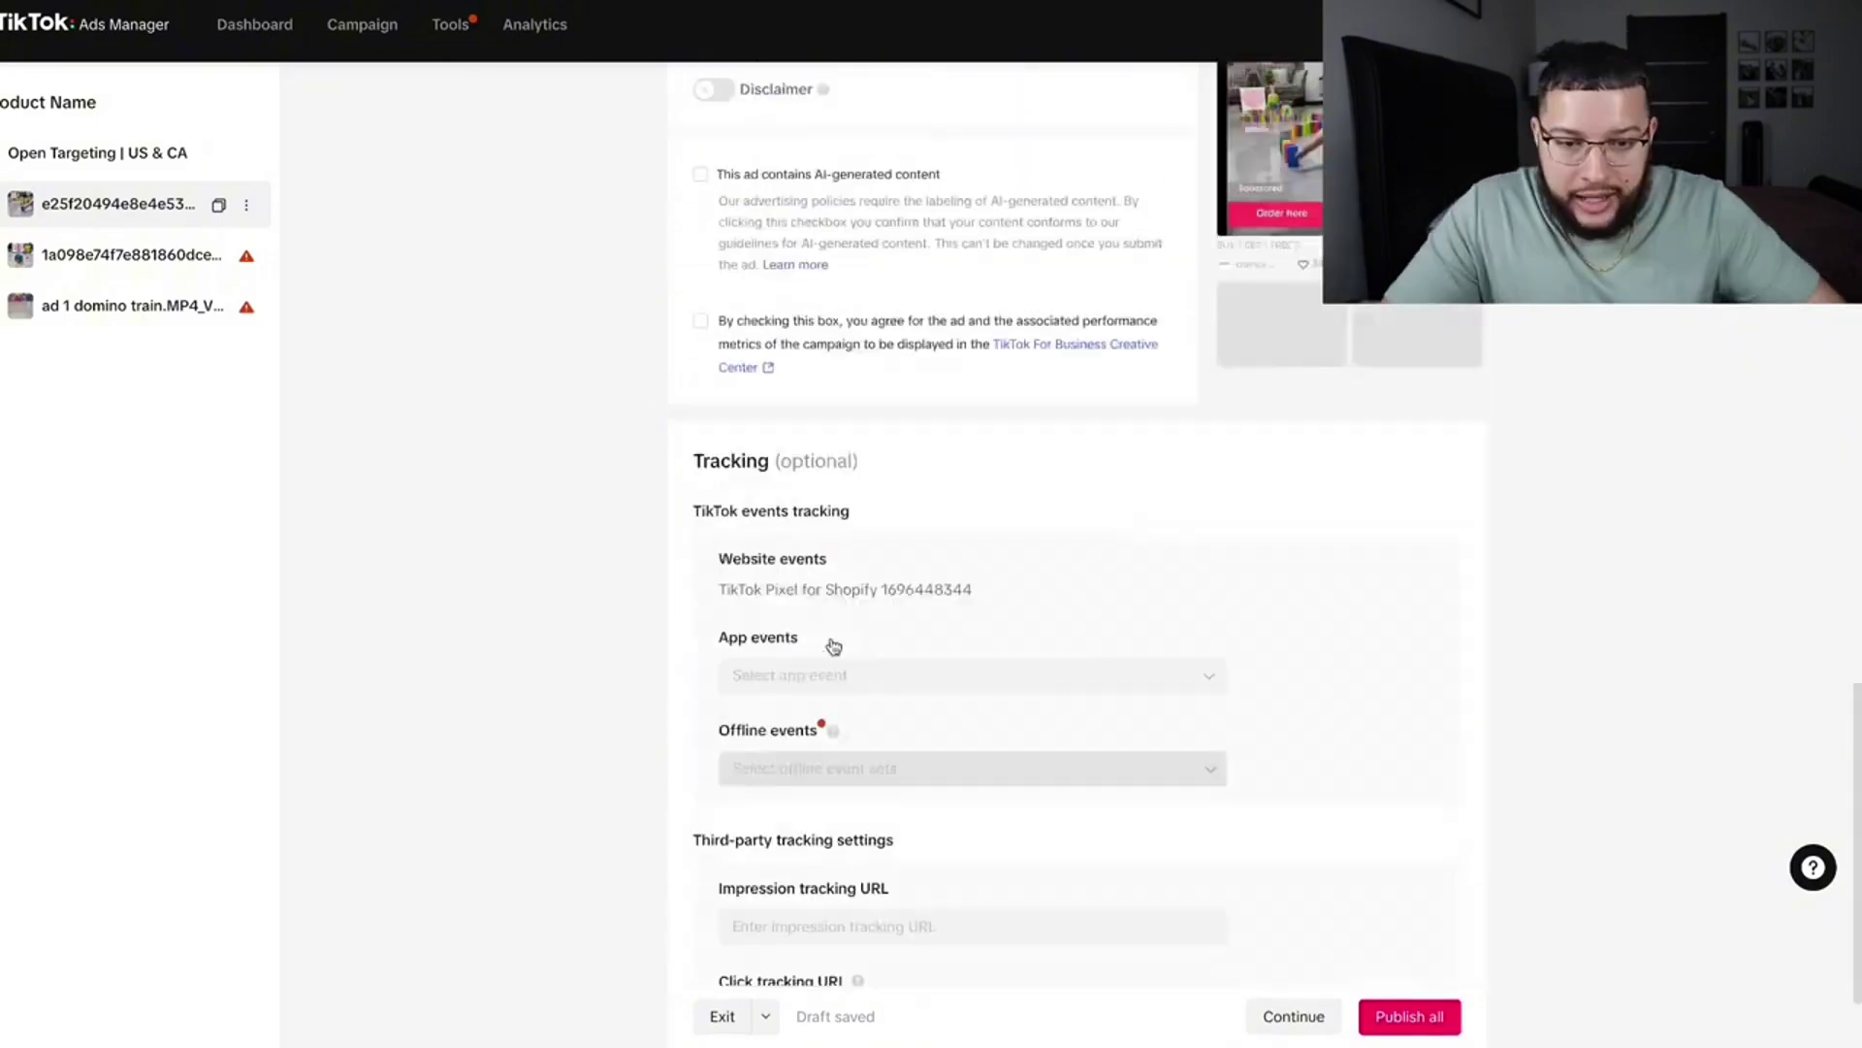
scroll(833, 646, "up", 6)
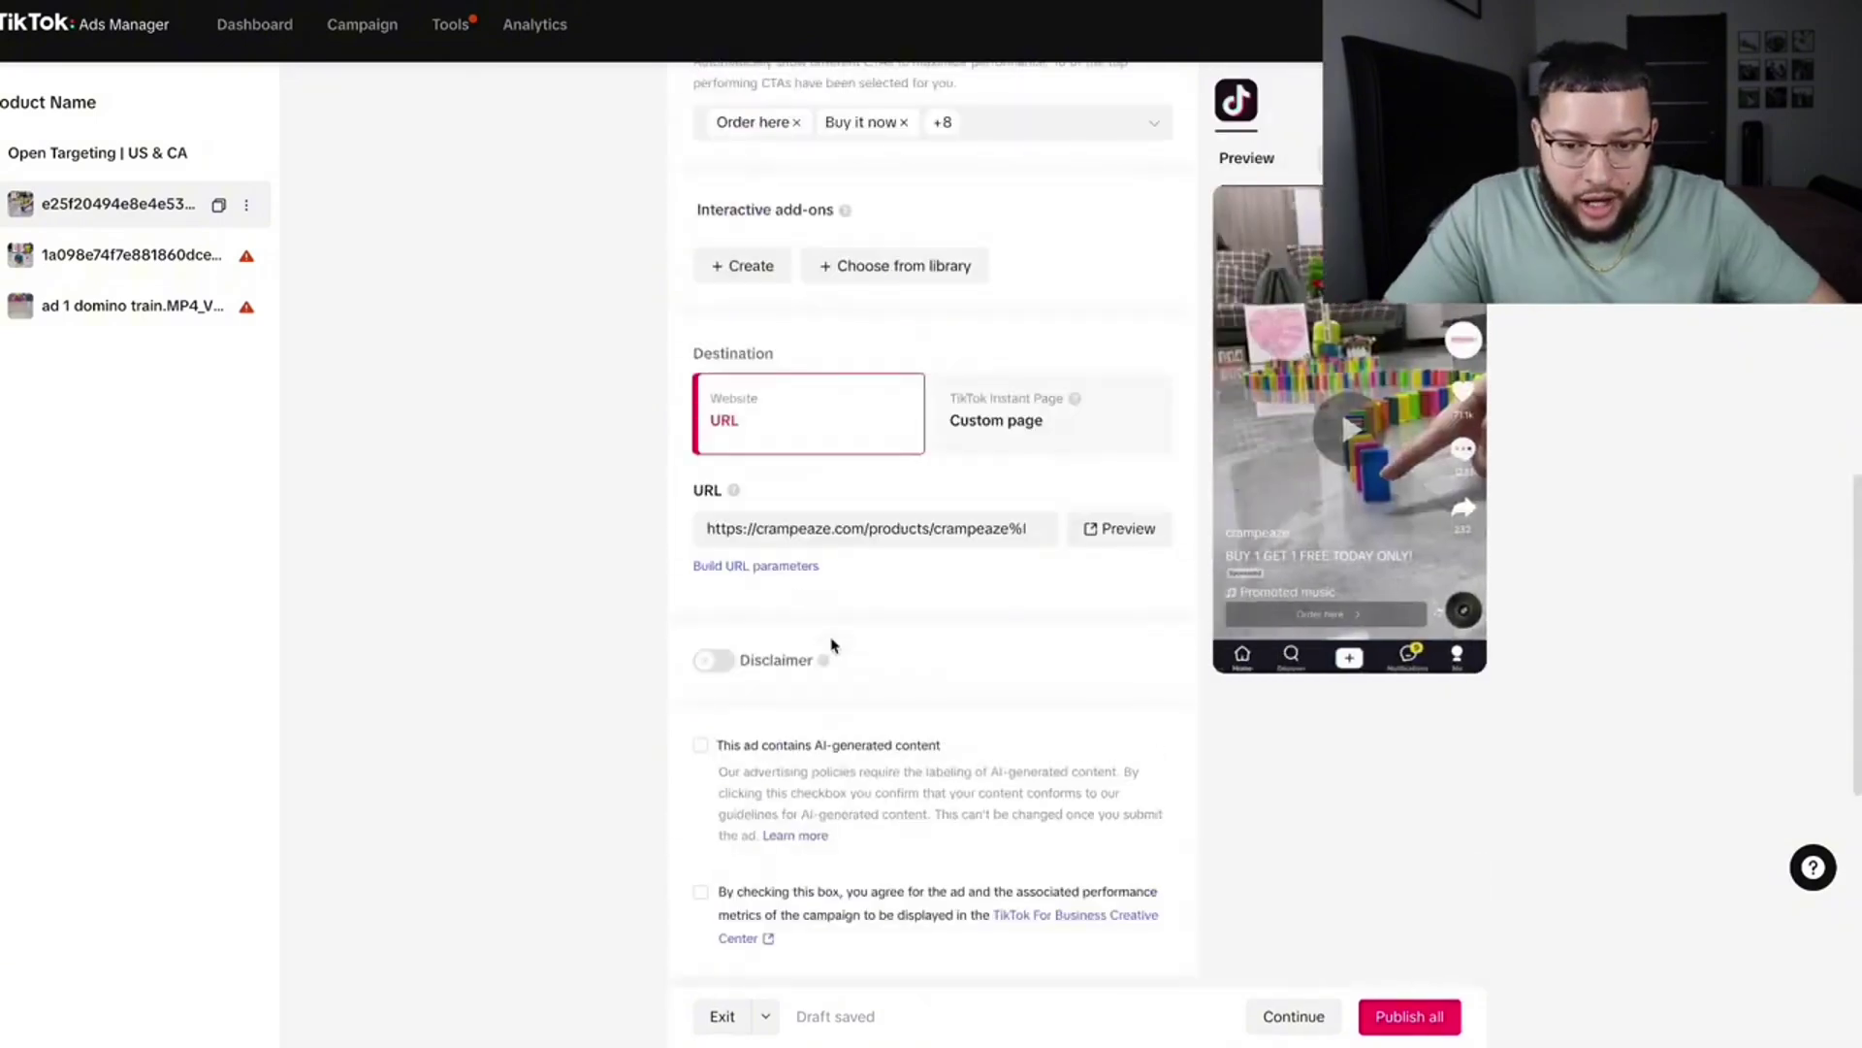
scroll(832, 644, "down", 4)
scroll(831, 644, "up", 8)
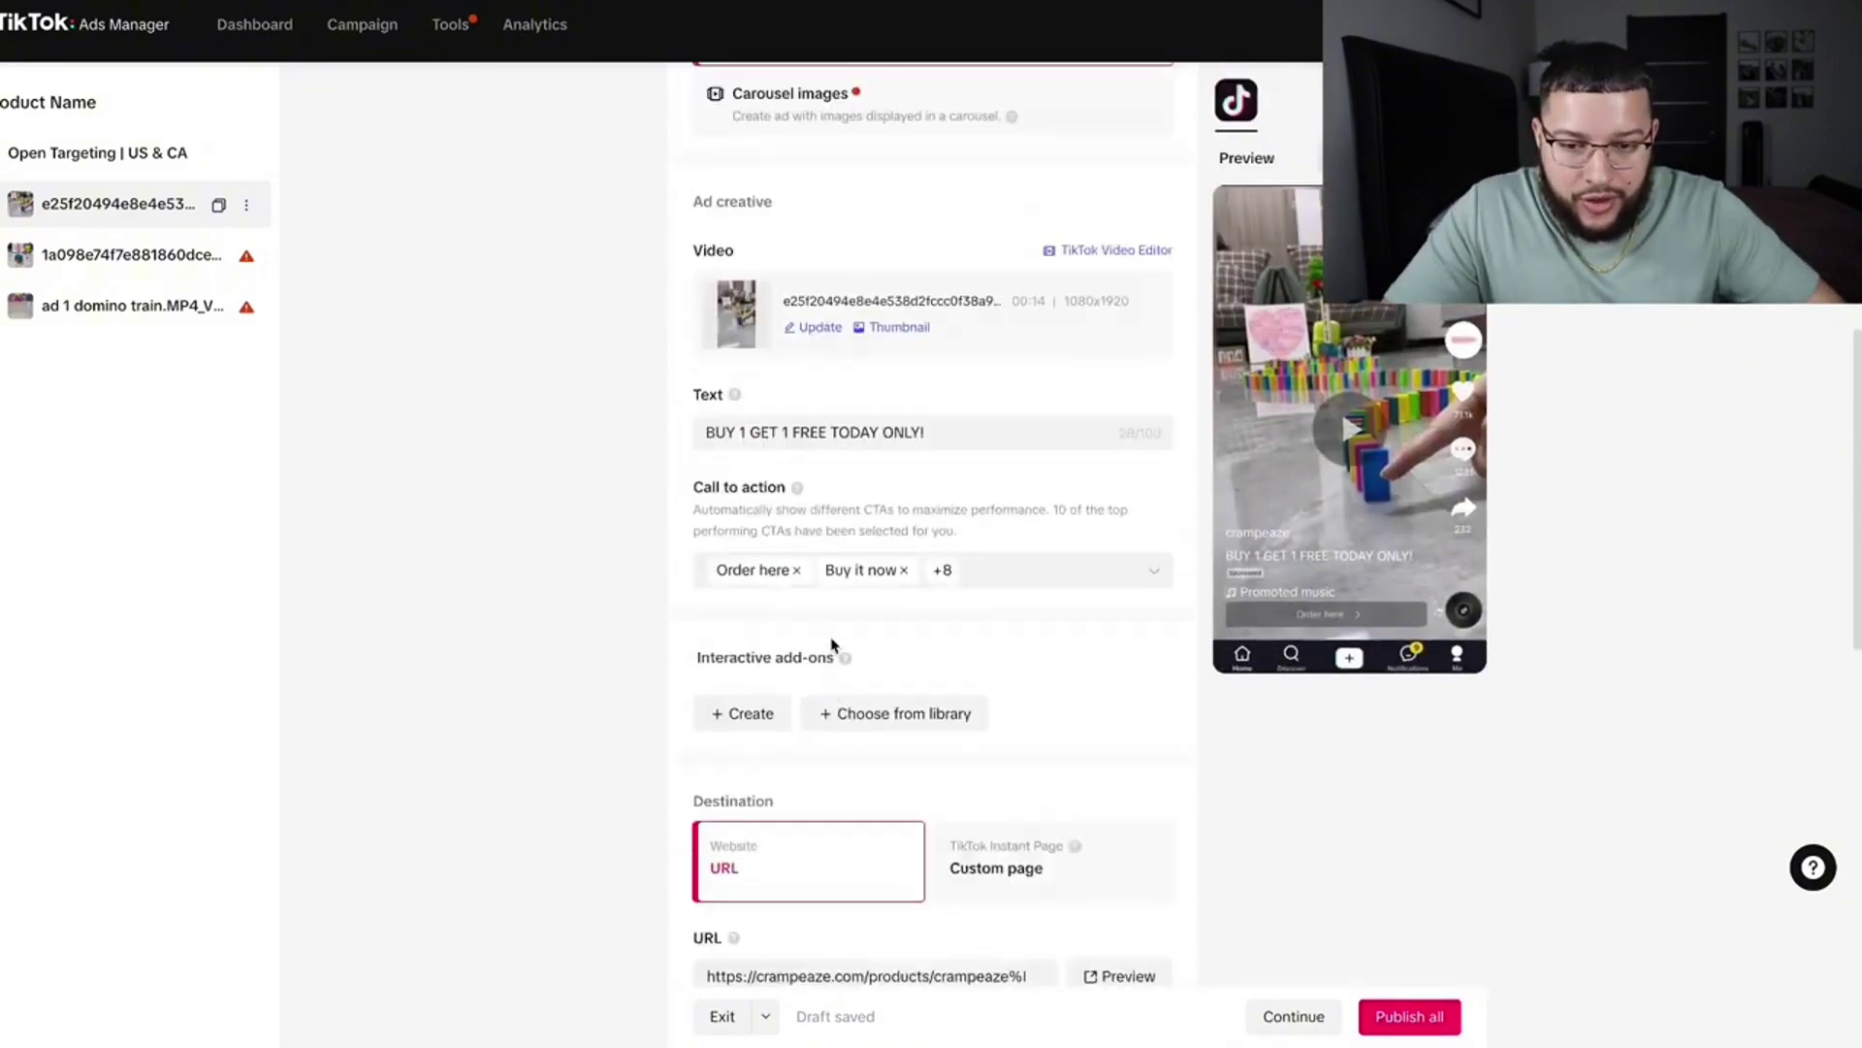
left_click(888, 327)
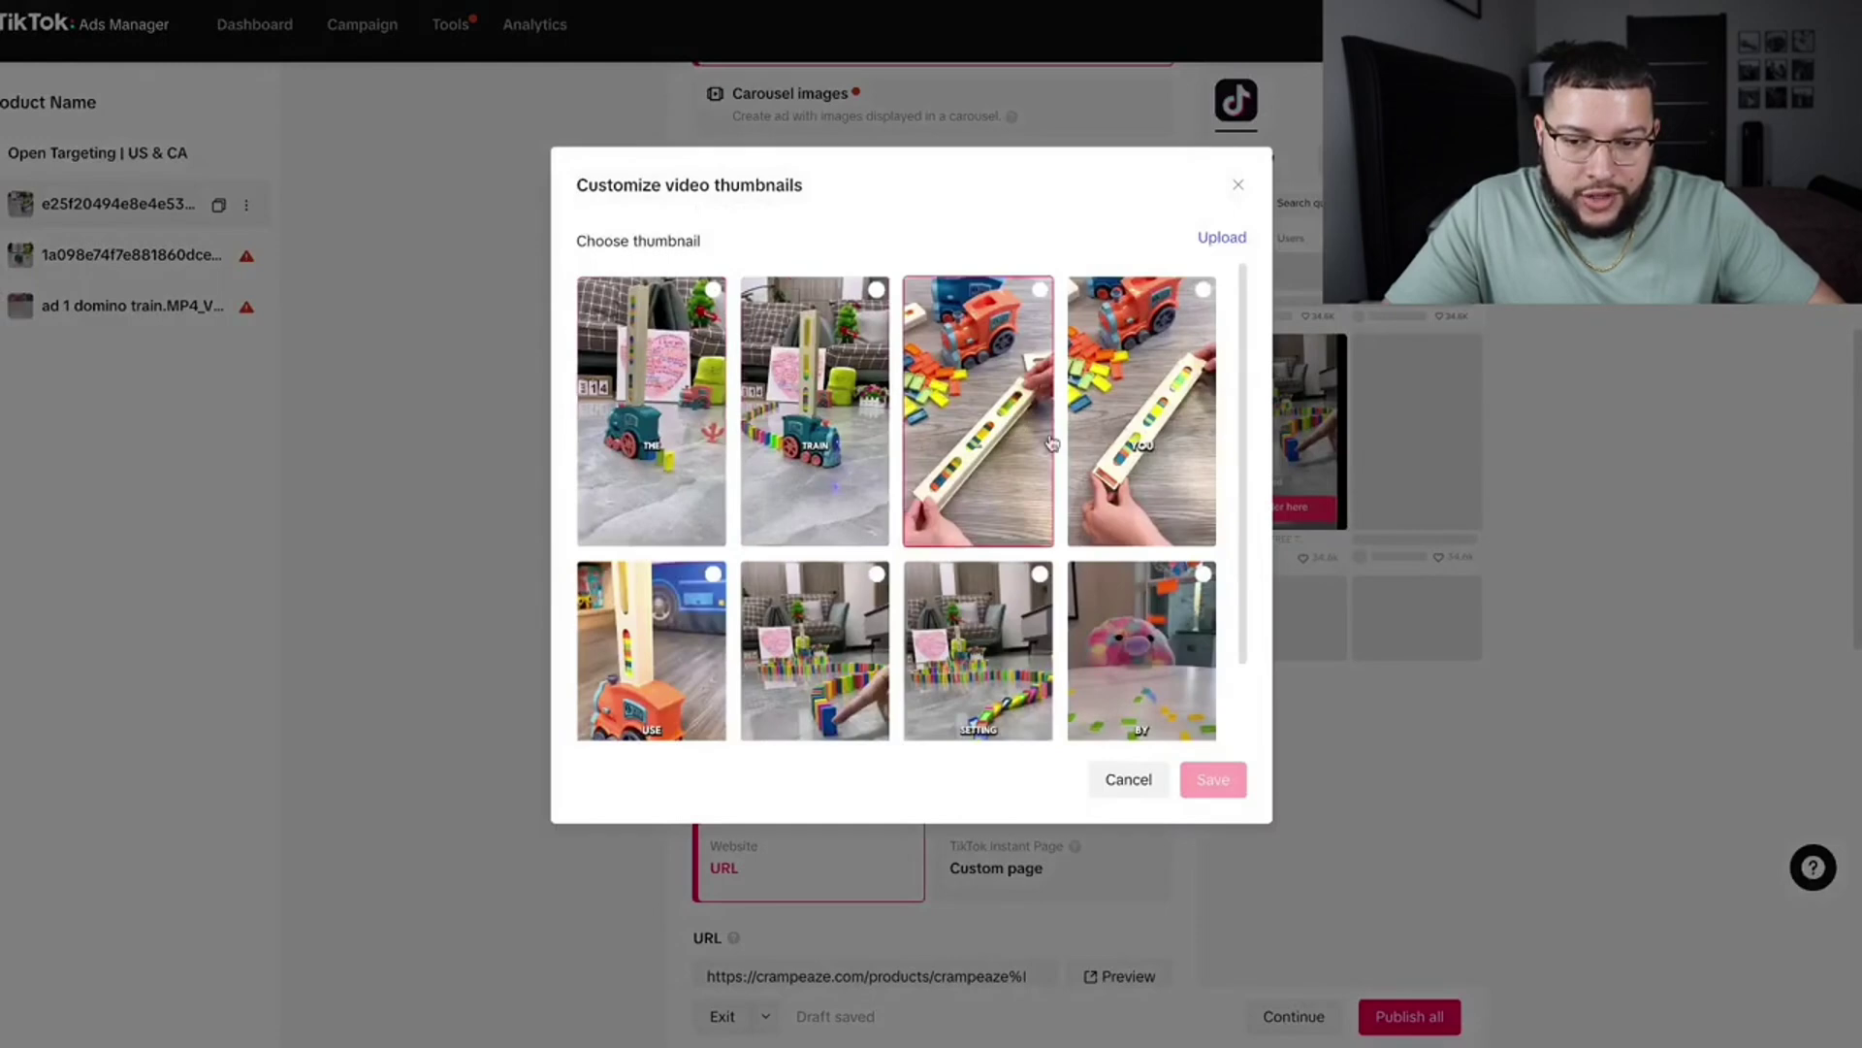
left_click(616, 319)
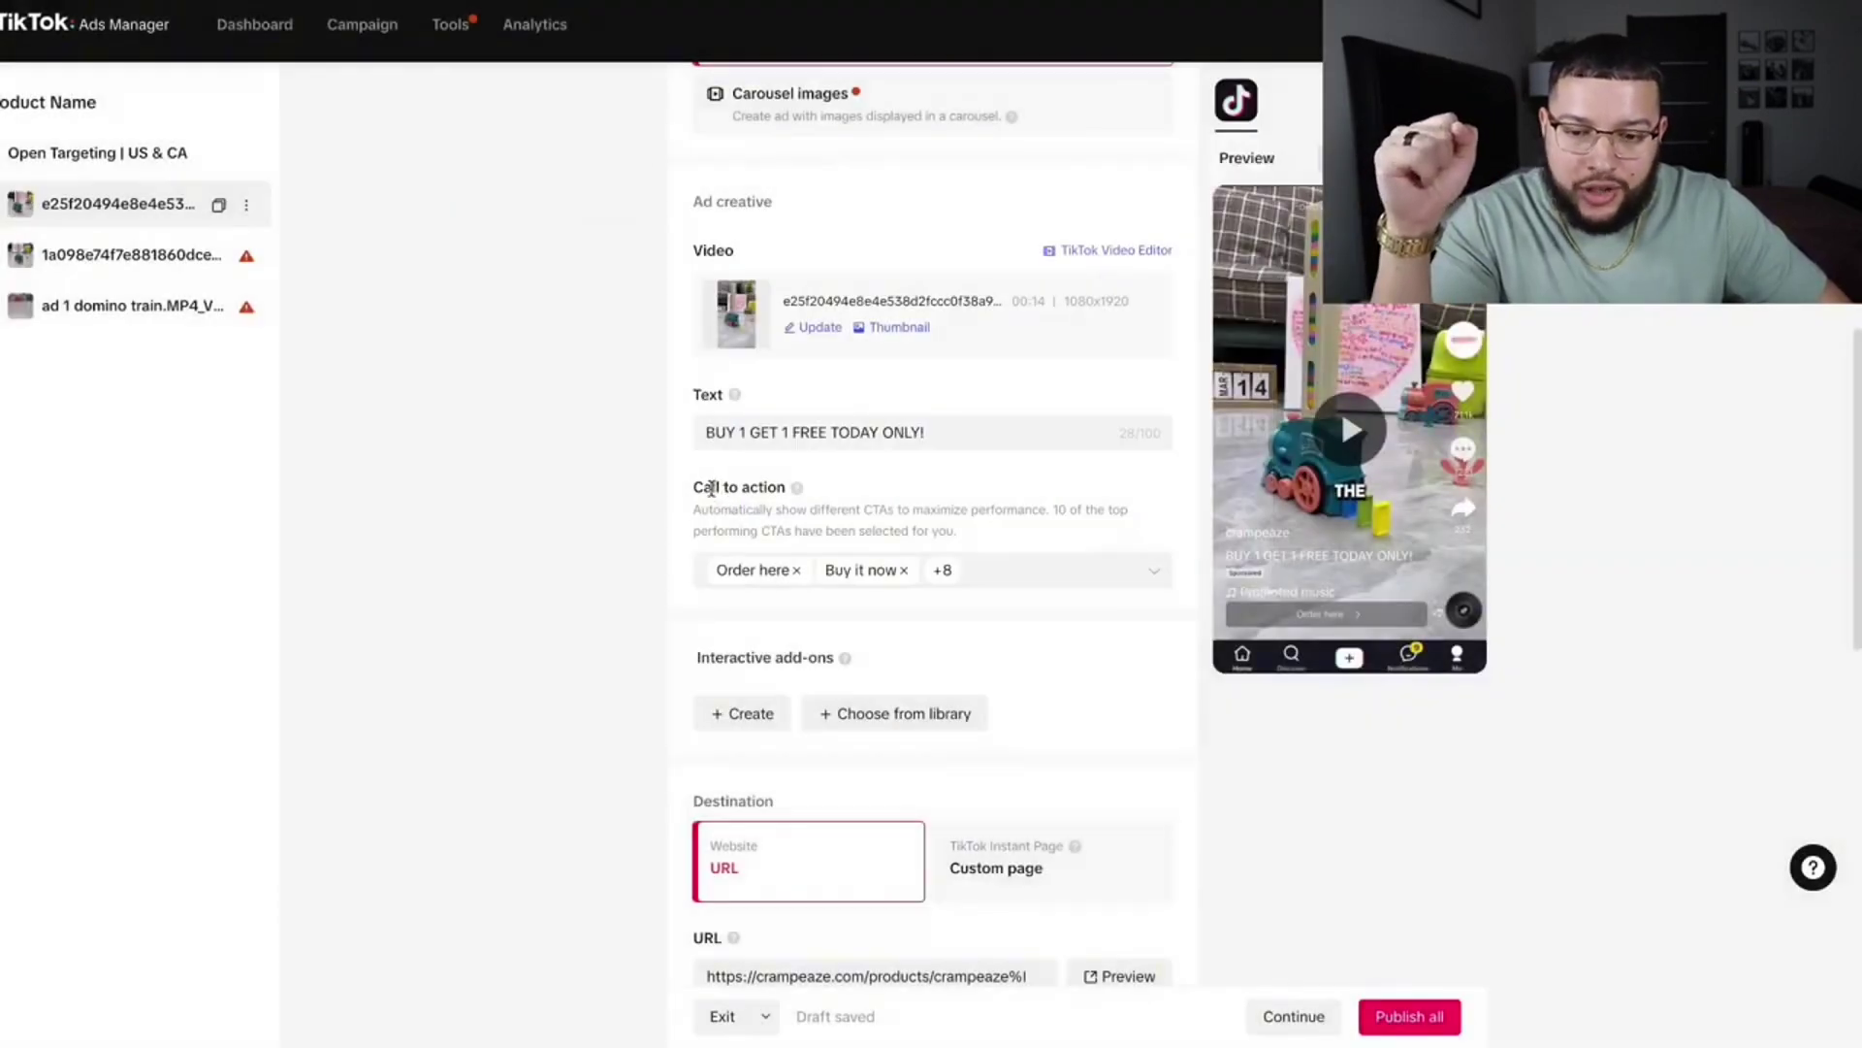
Examine the creative, ad text, call to action, destination and tracking settings of the second ad and the domino train ad
scroll(712, 490, "up", 1)
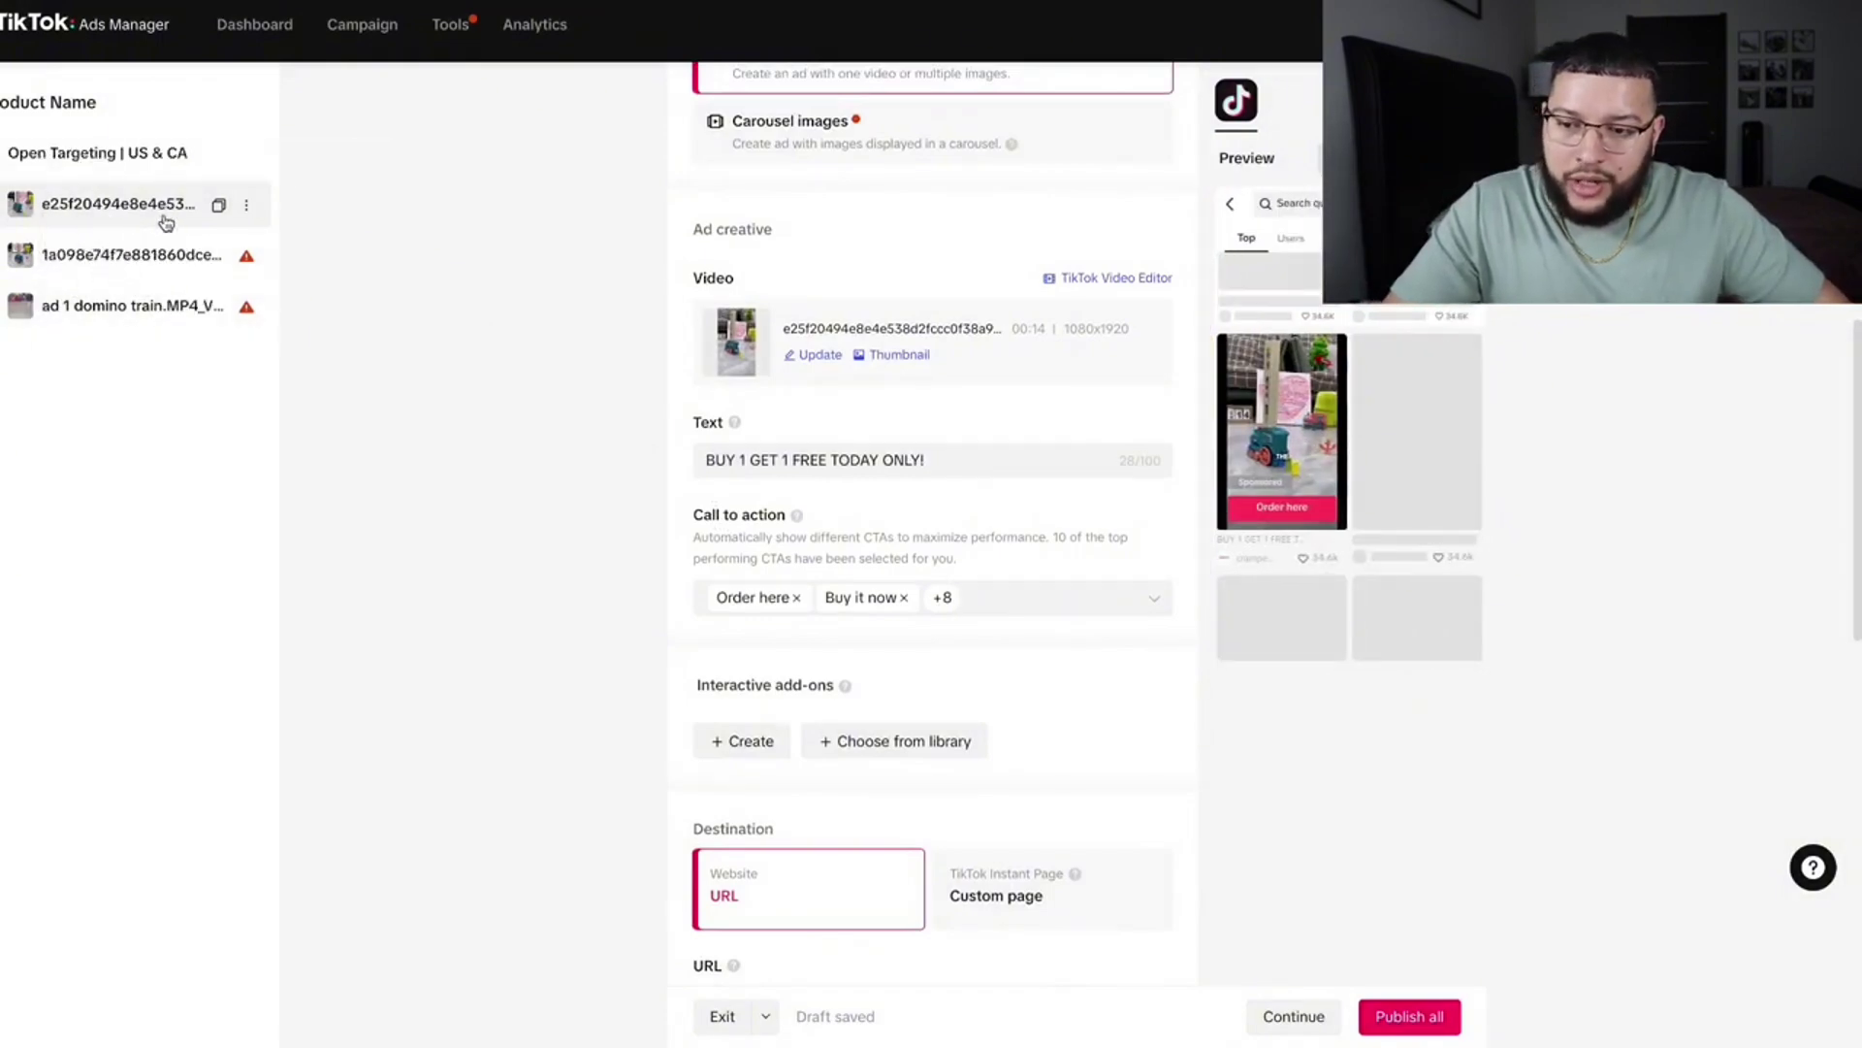
left_click(136, 255)
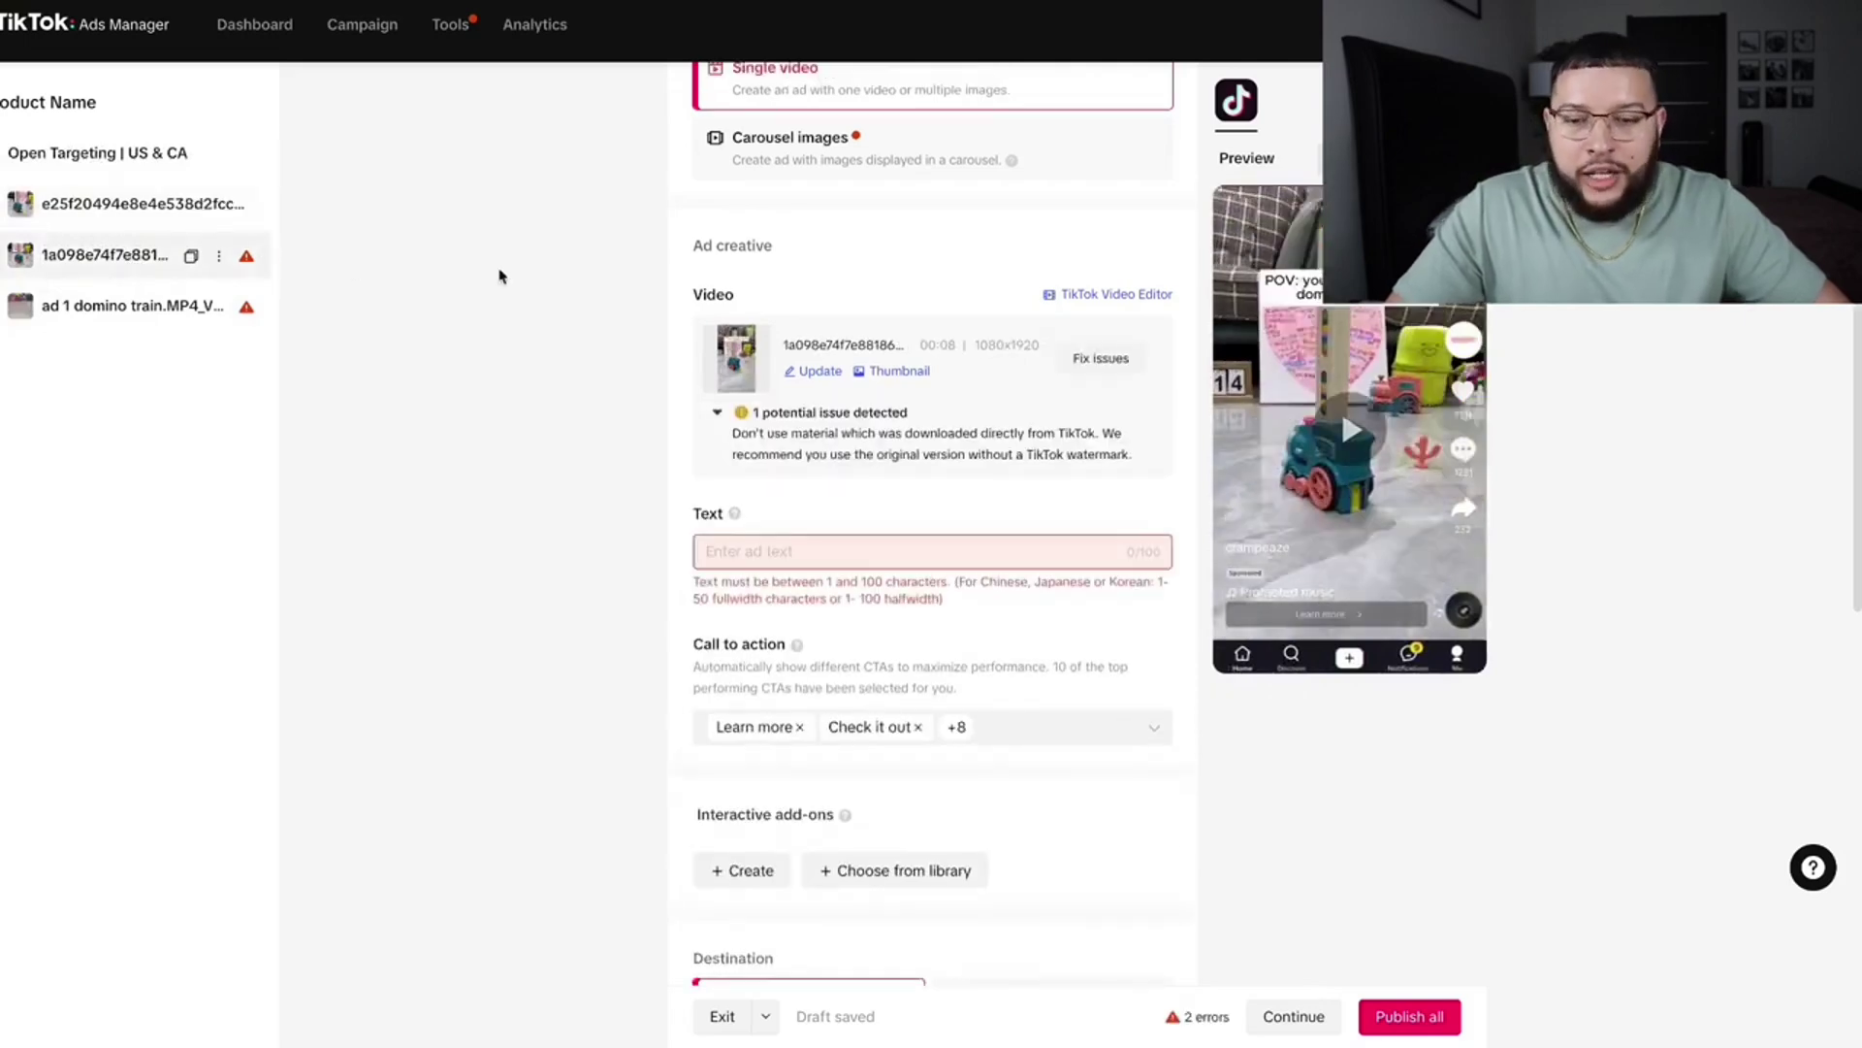
scroll(640, 236, "up", 5)
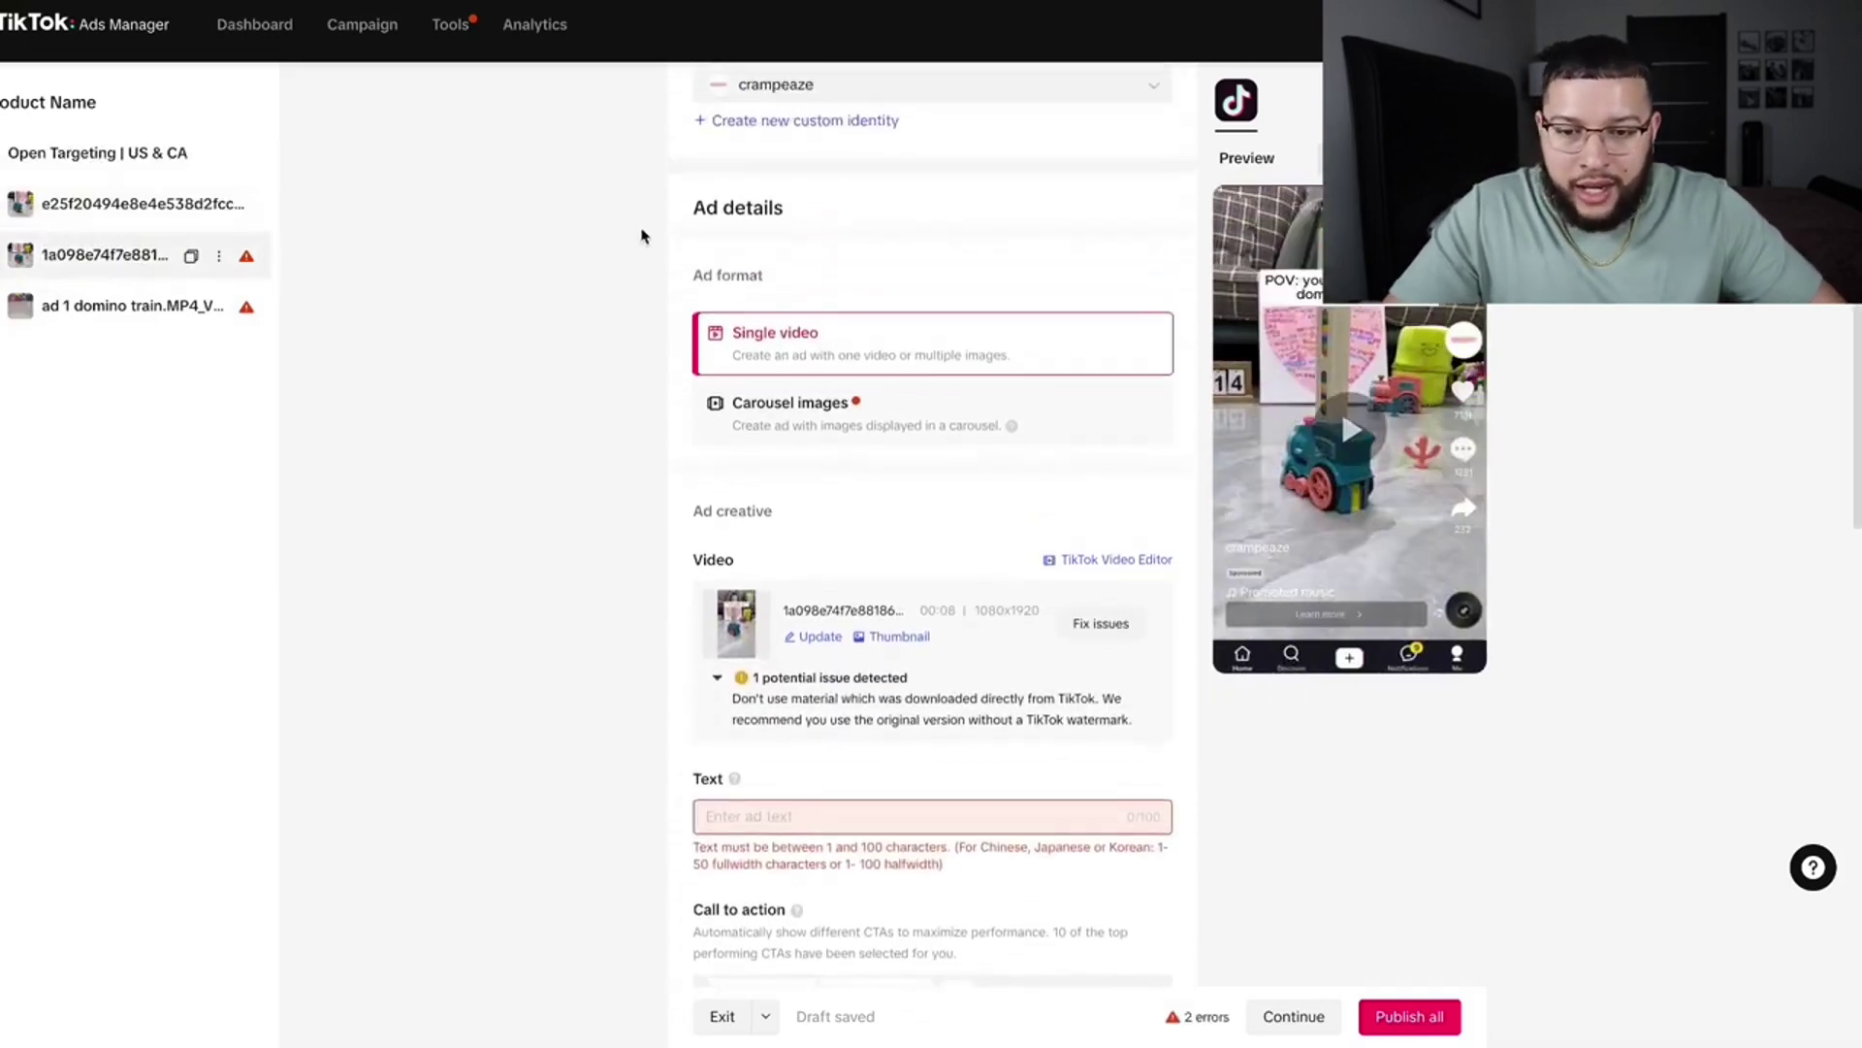
scroll(640, 236, "down", 2)
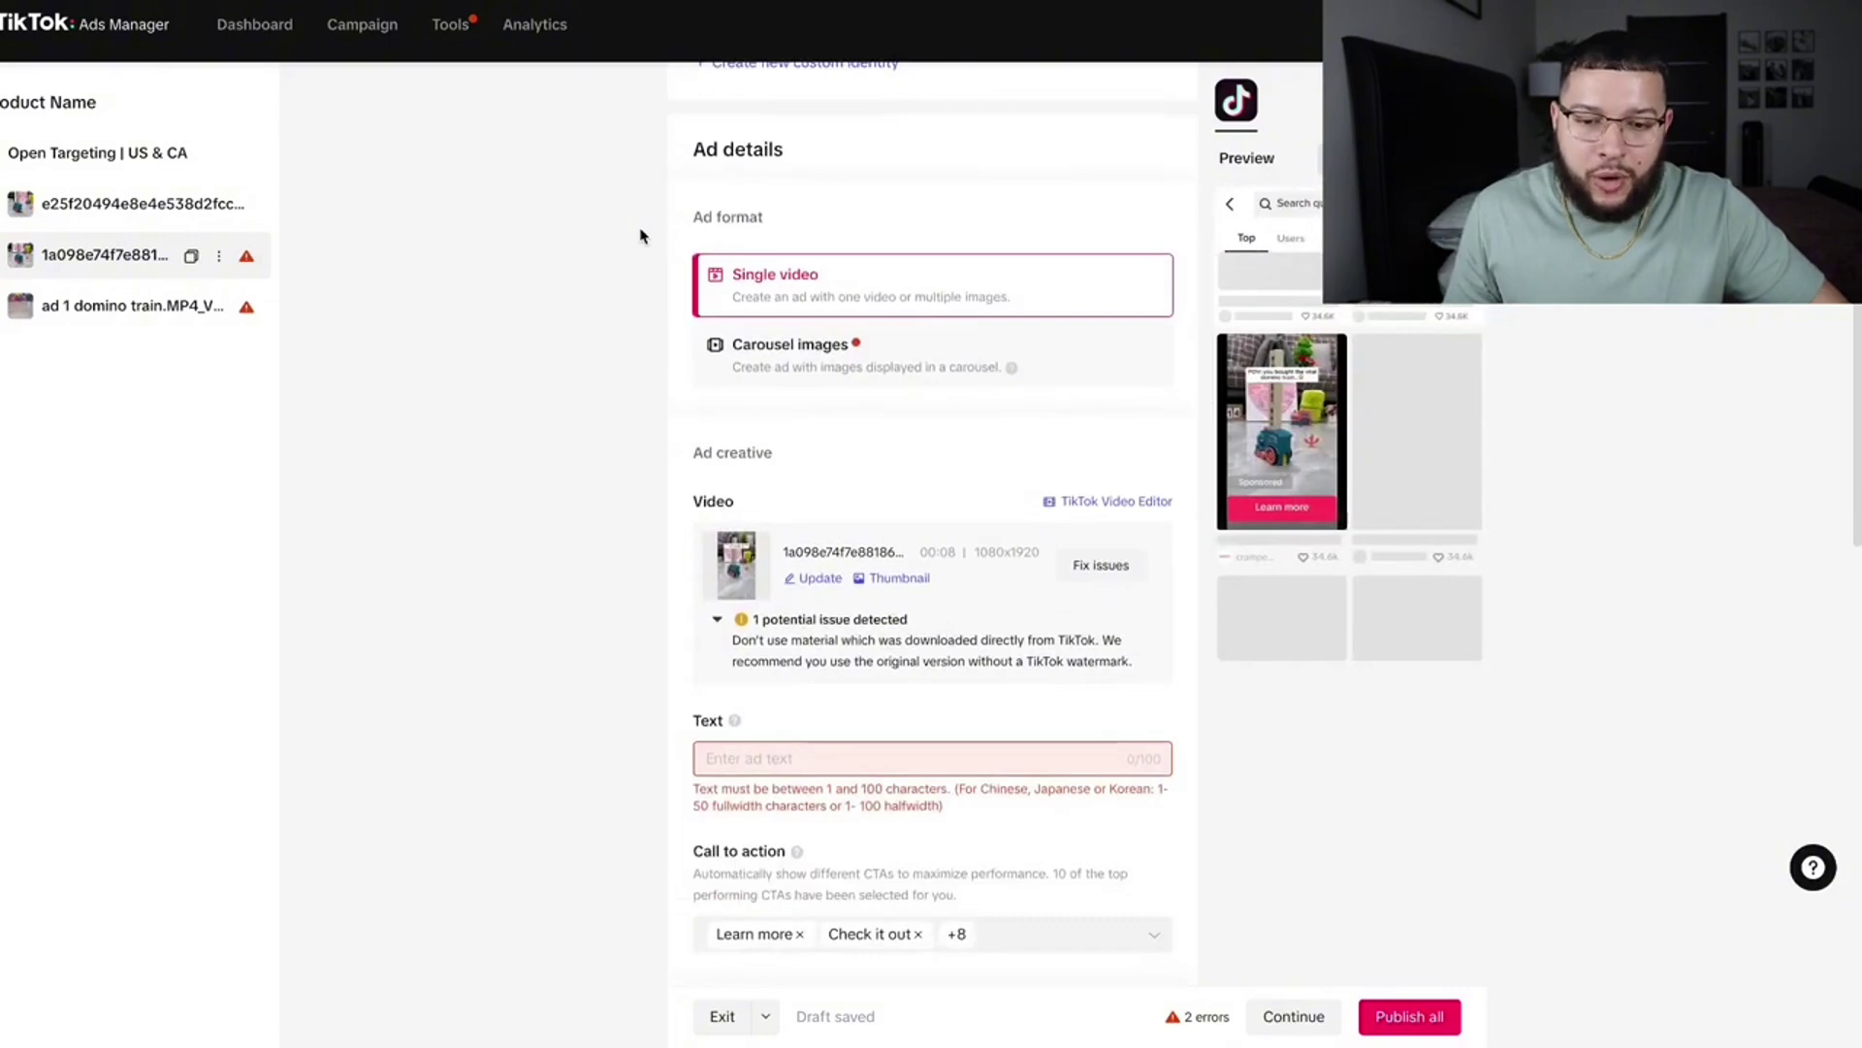
scroll(631, 230, "down", 2)
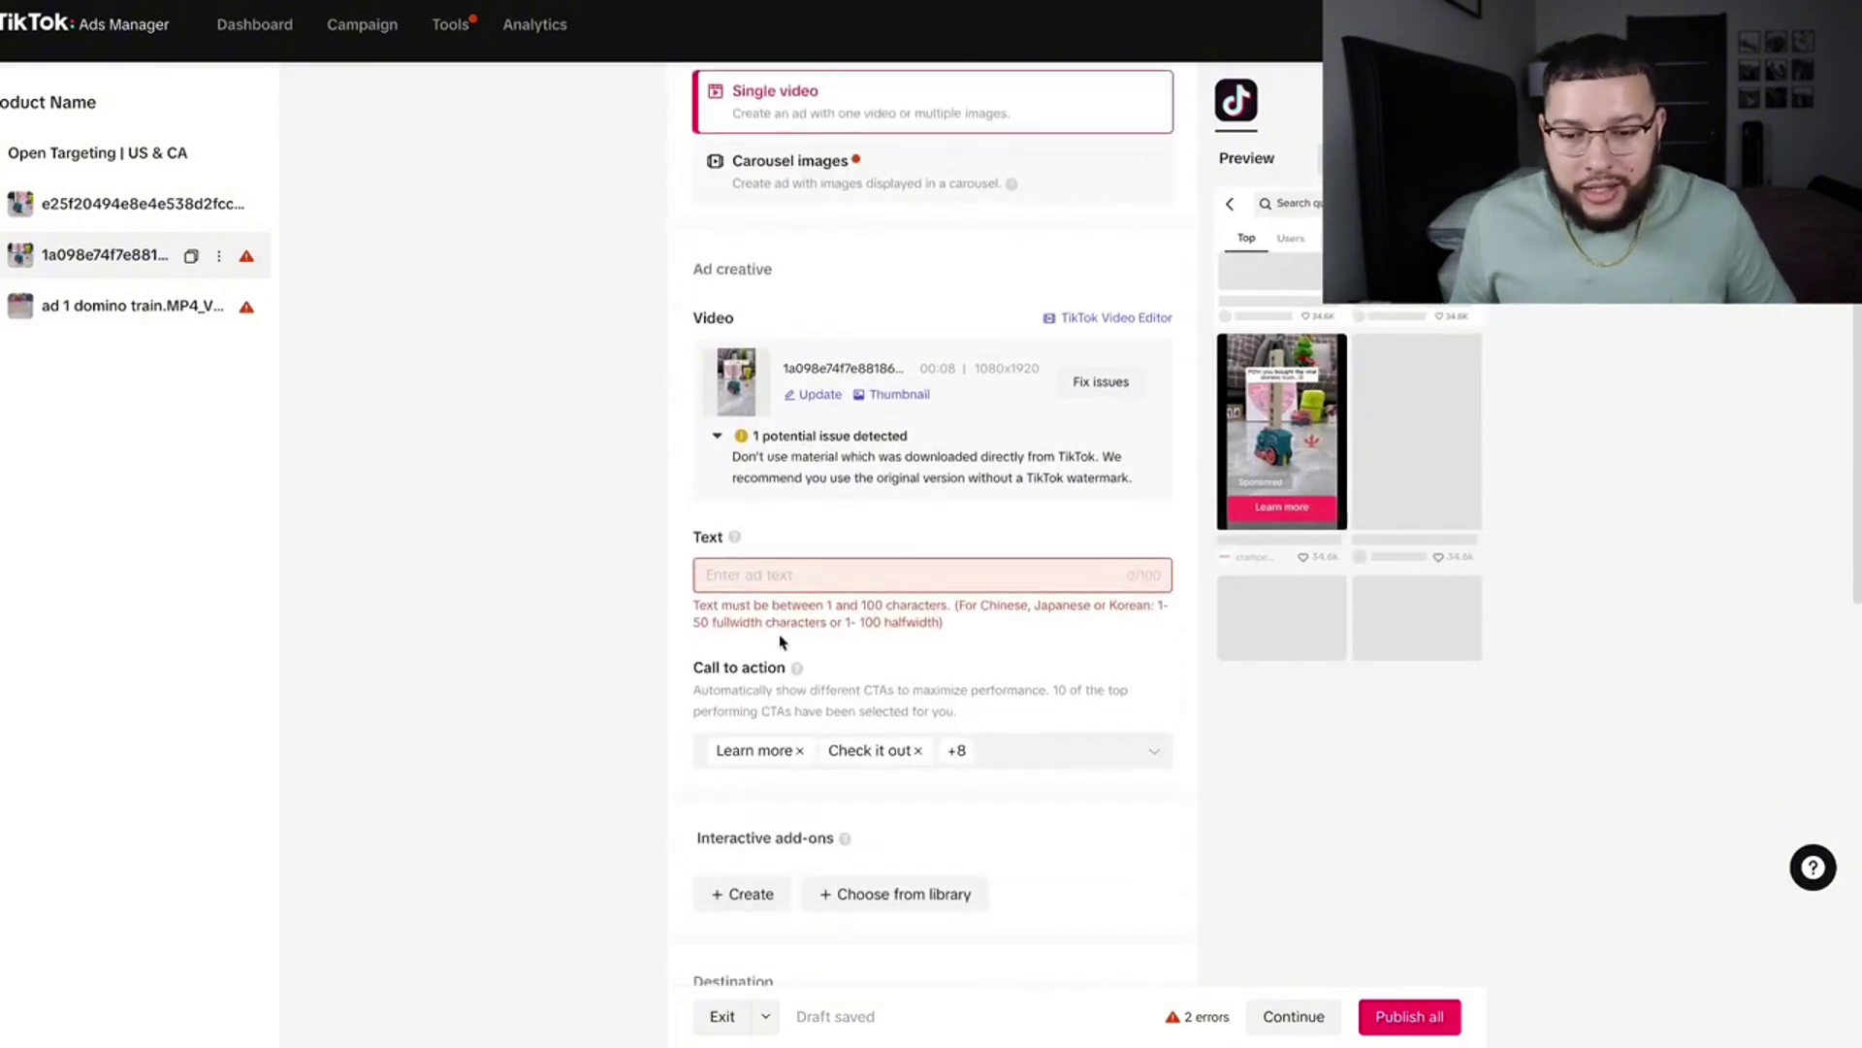
scroll(879, 606, "down", 1)
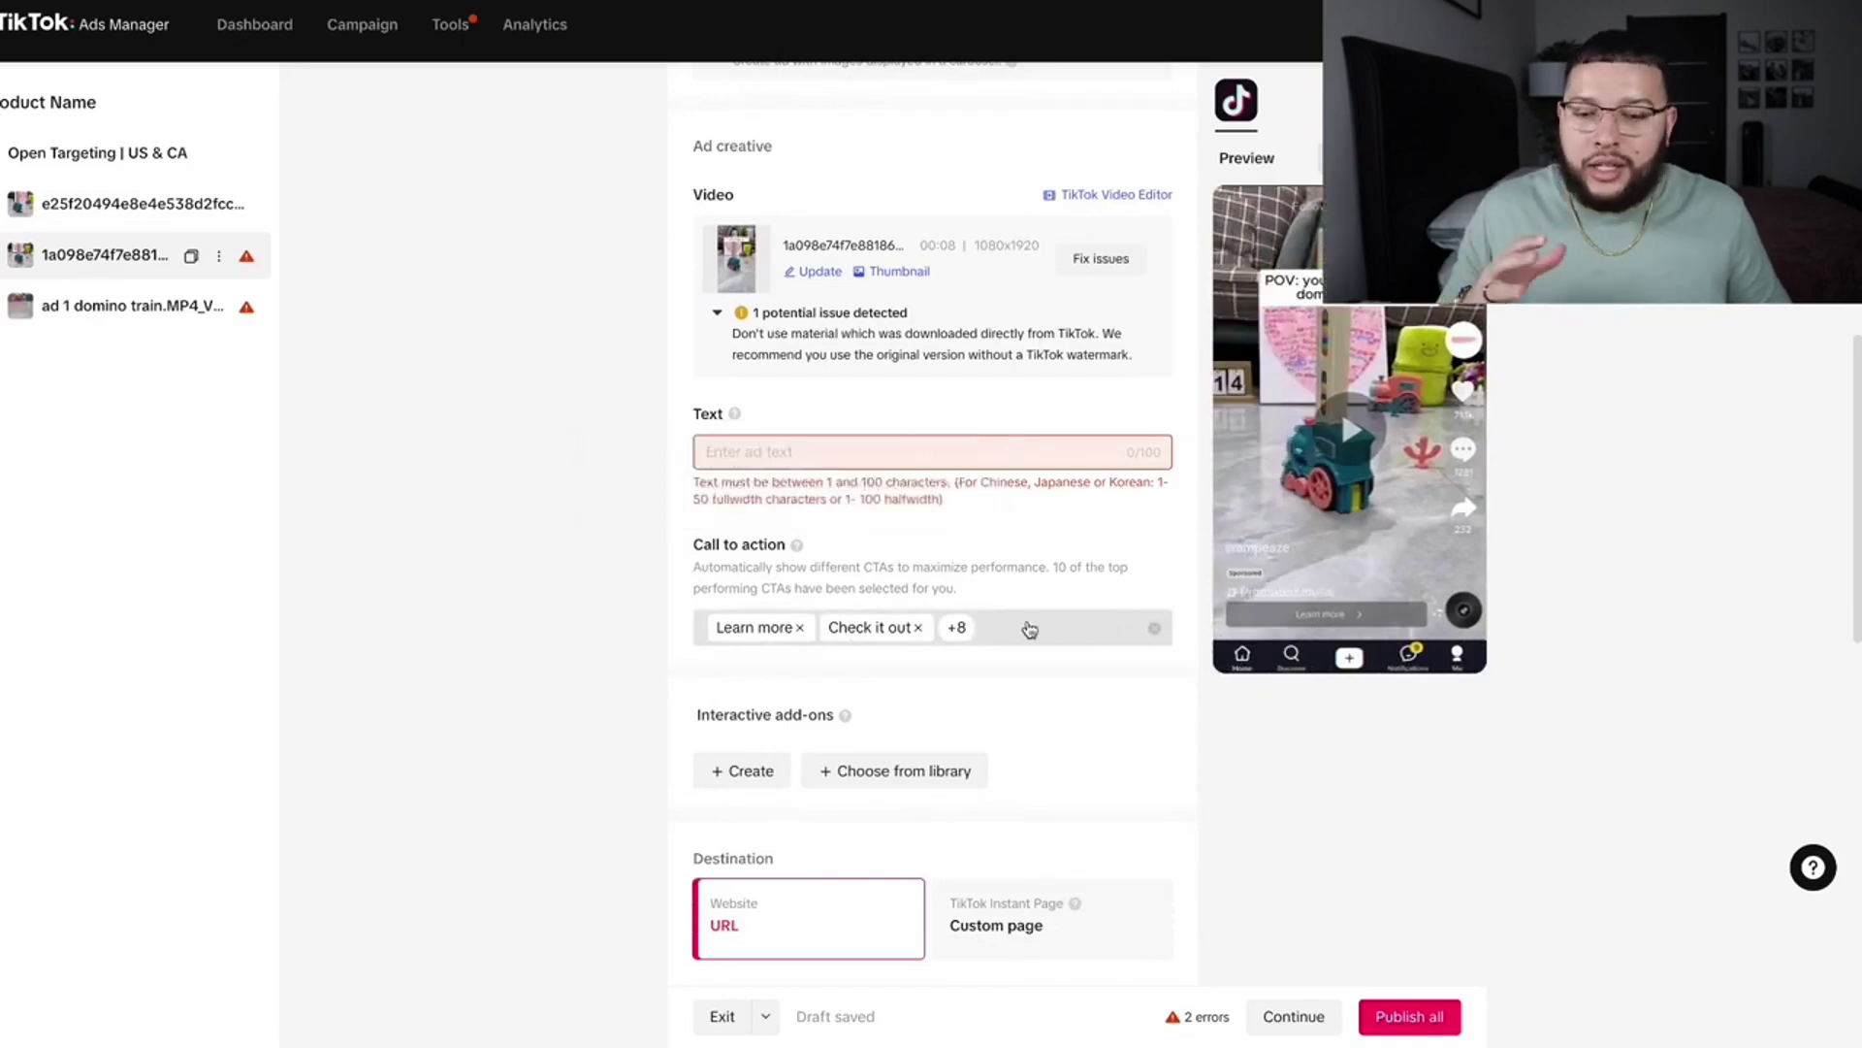
scroll(1009, 623, "down", 3)
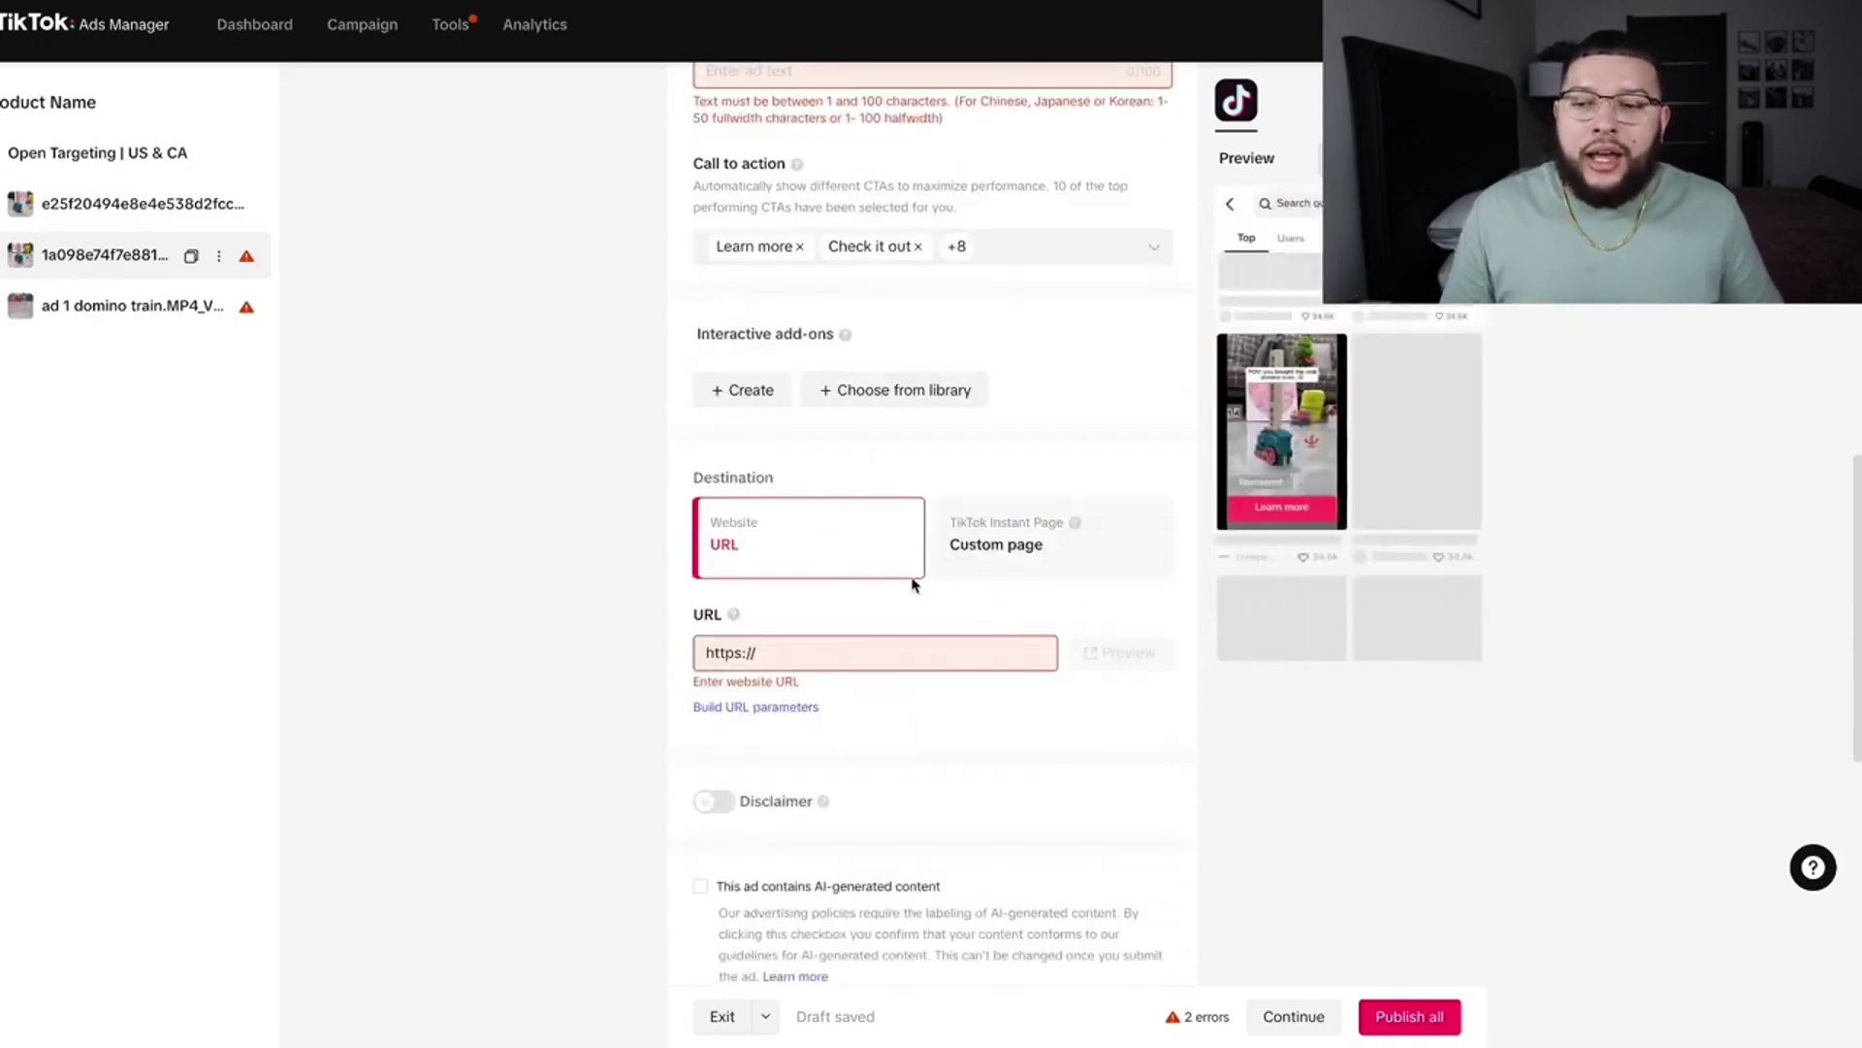
left_click(233, 306)
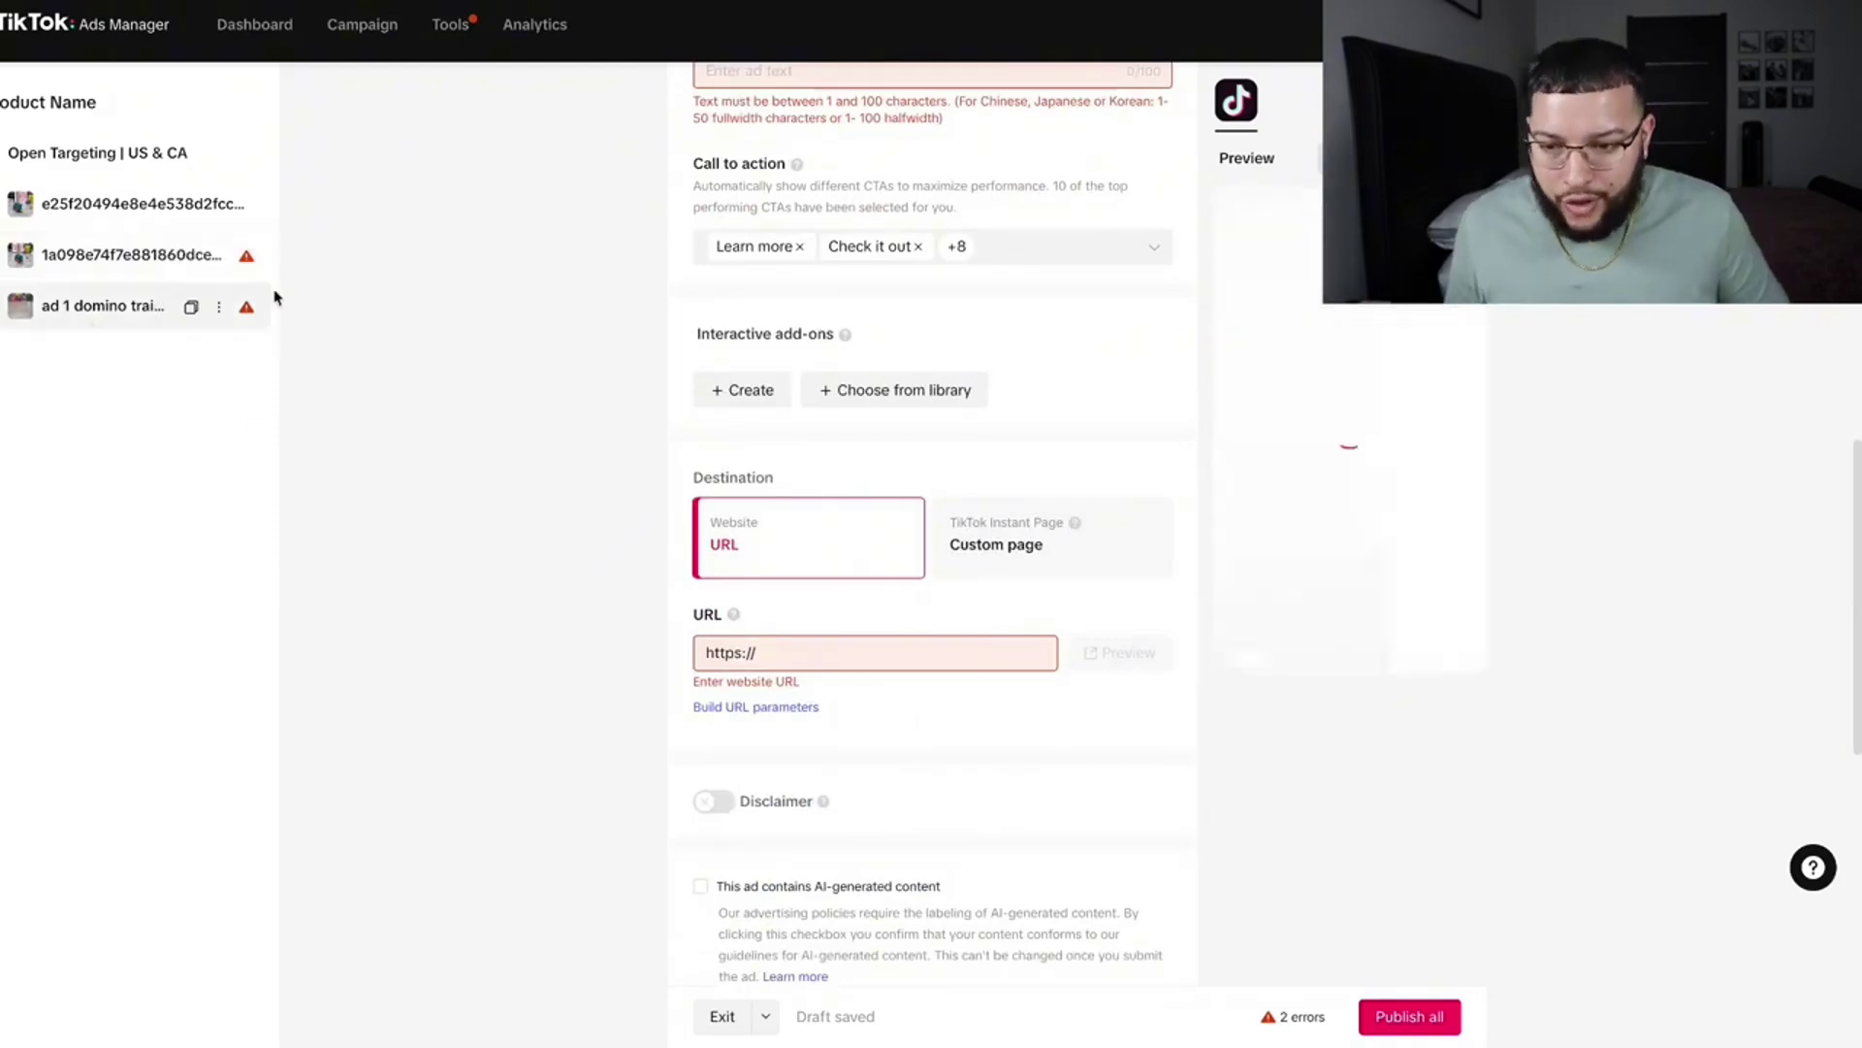
scroll(924, 614, "down", 10)
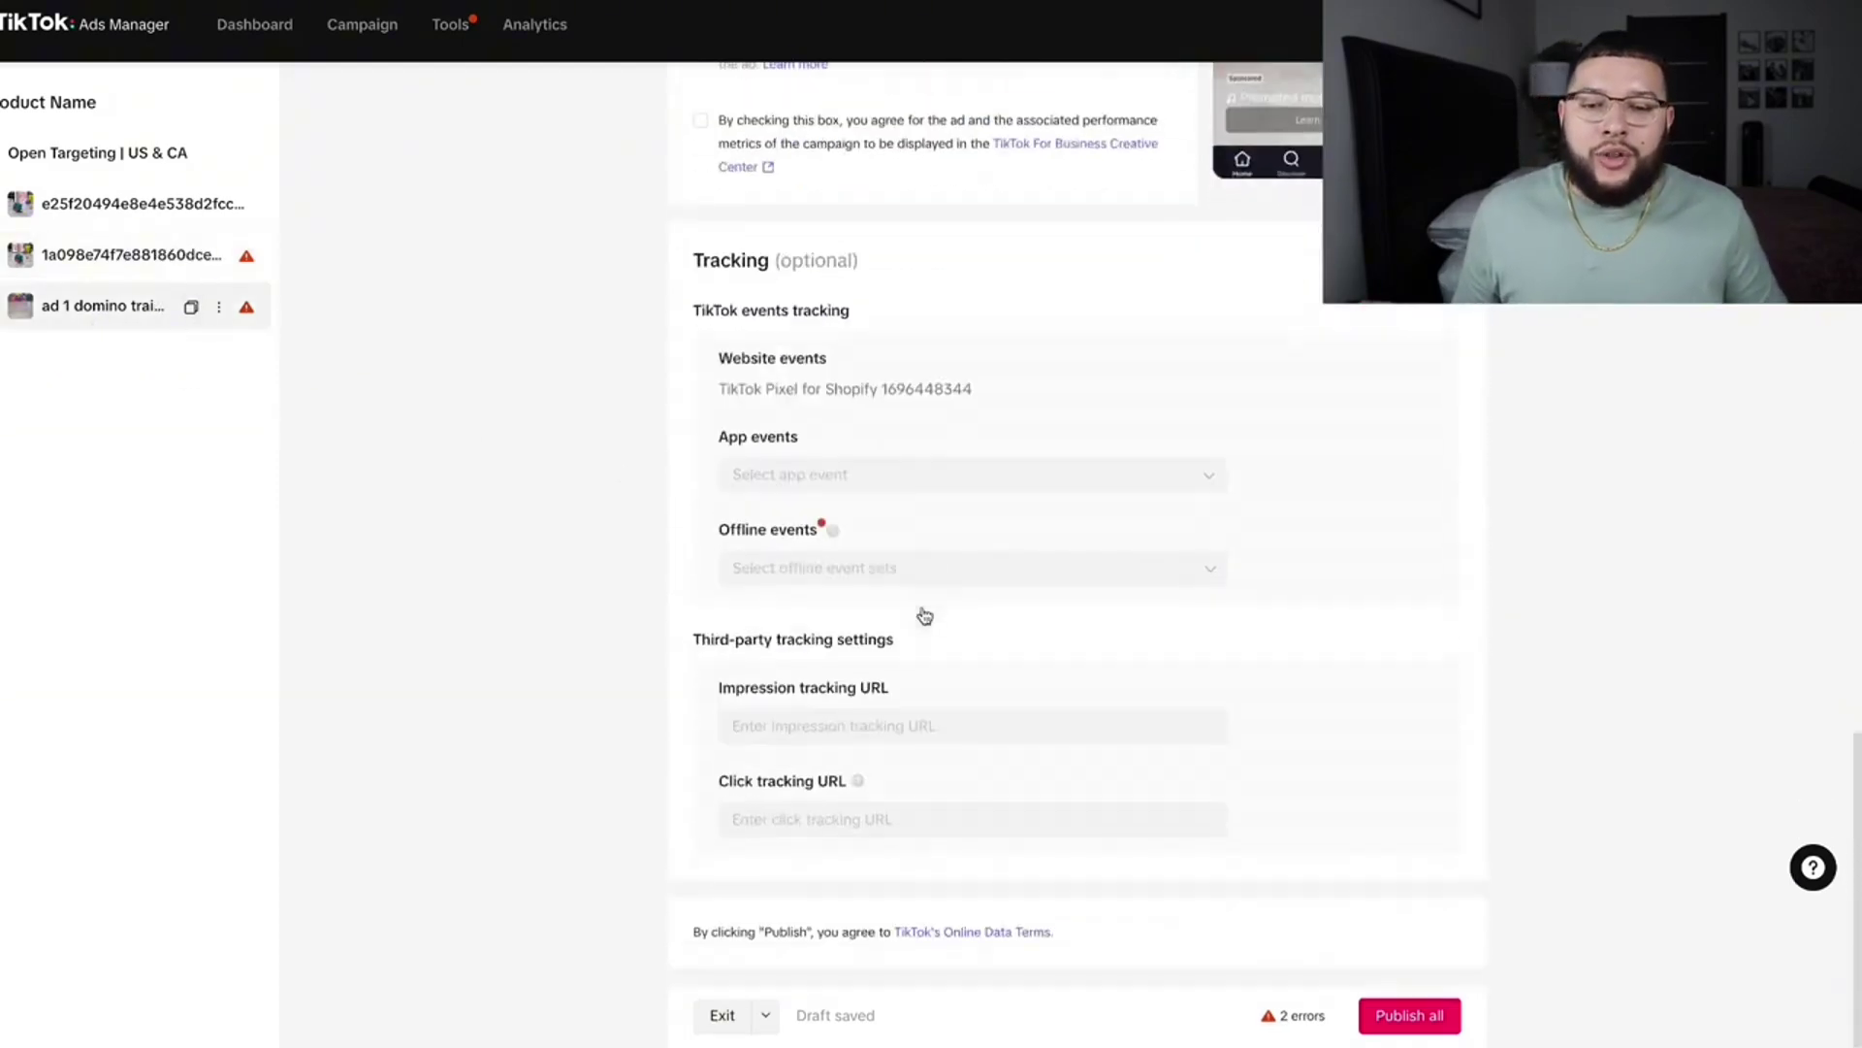
scroll(922, 611, "down", 10)
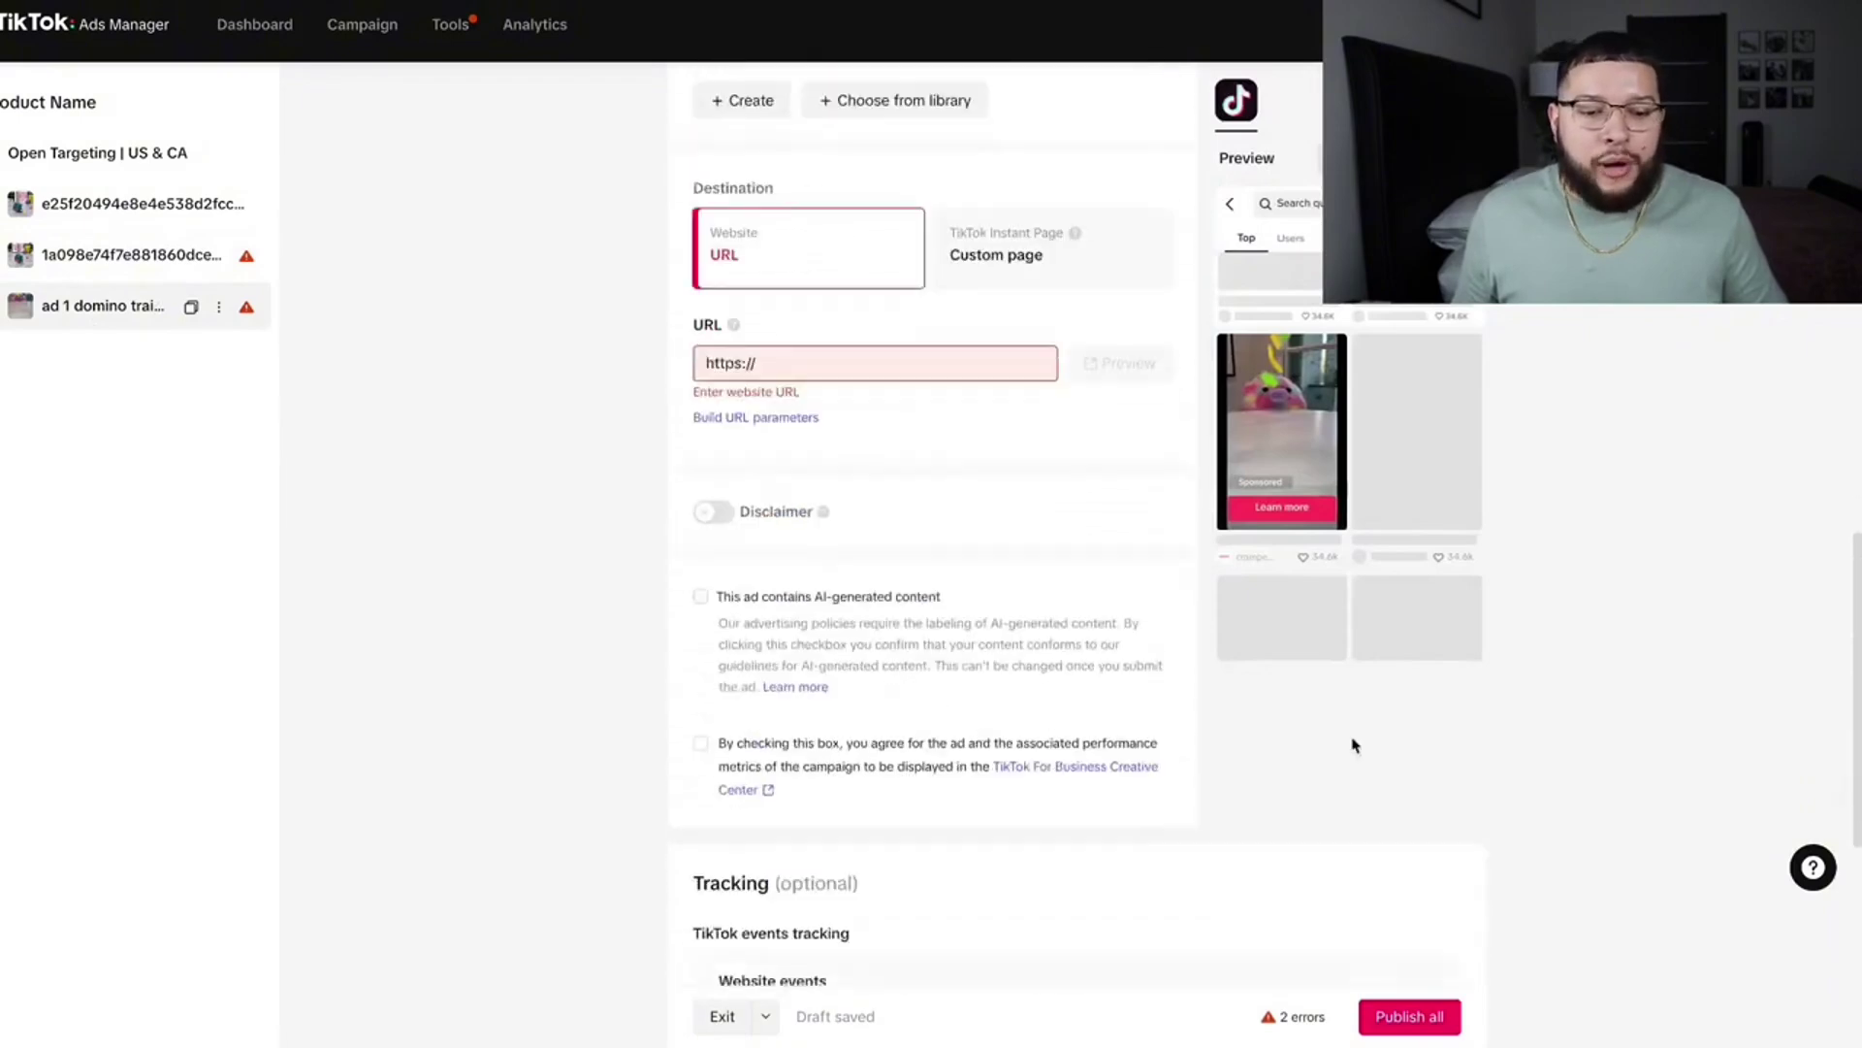
Publish the campaign for review and return to the campaigns overview
scroll(1355, 745, "down", 3)
left_click(1411, 1015)
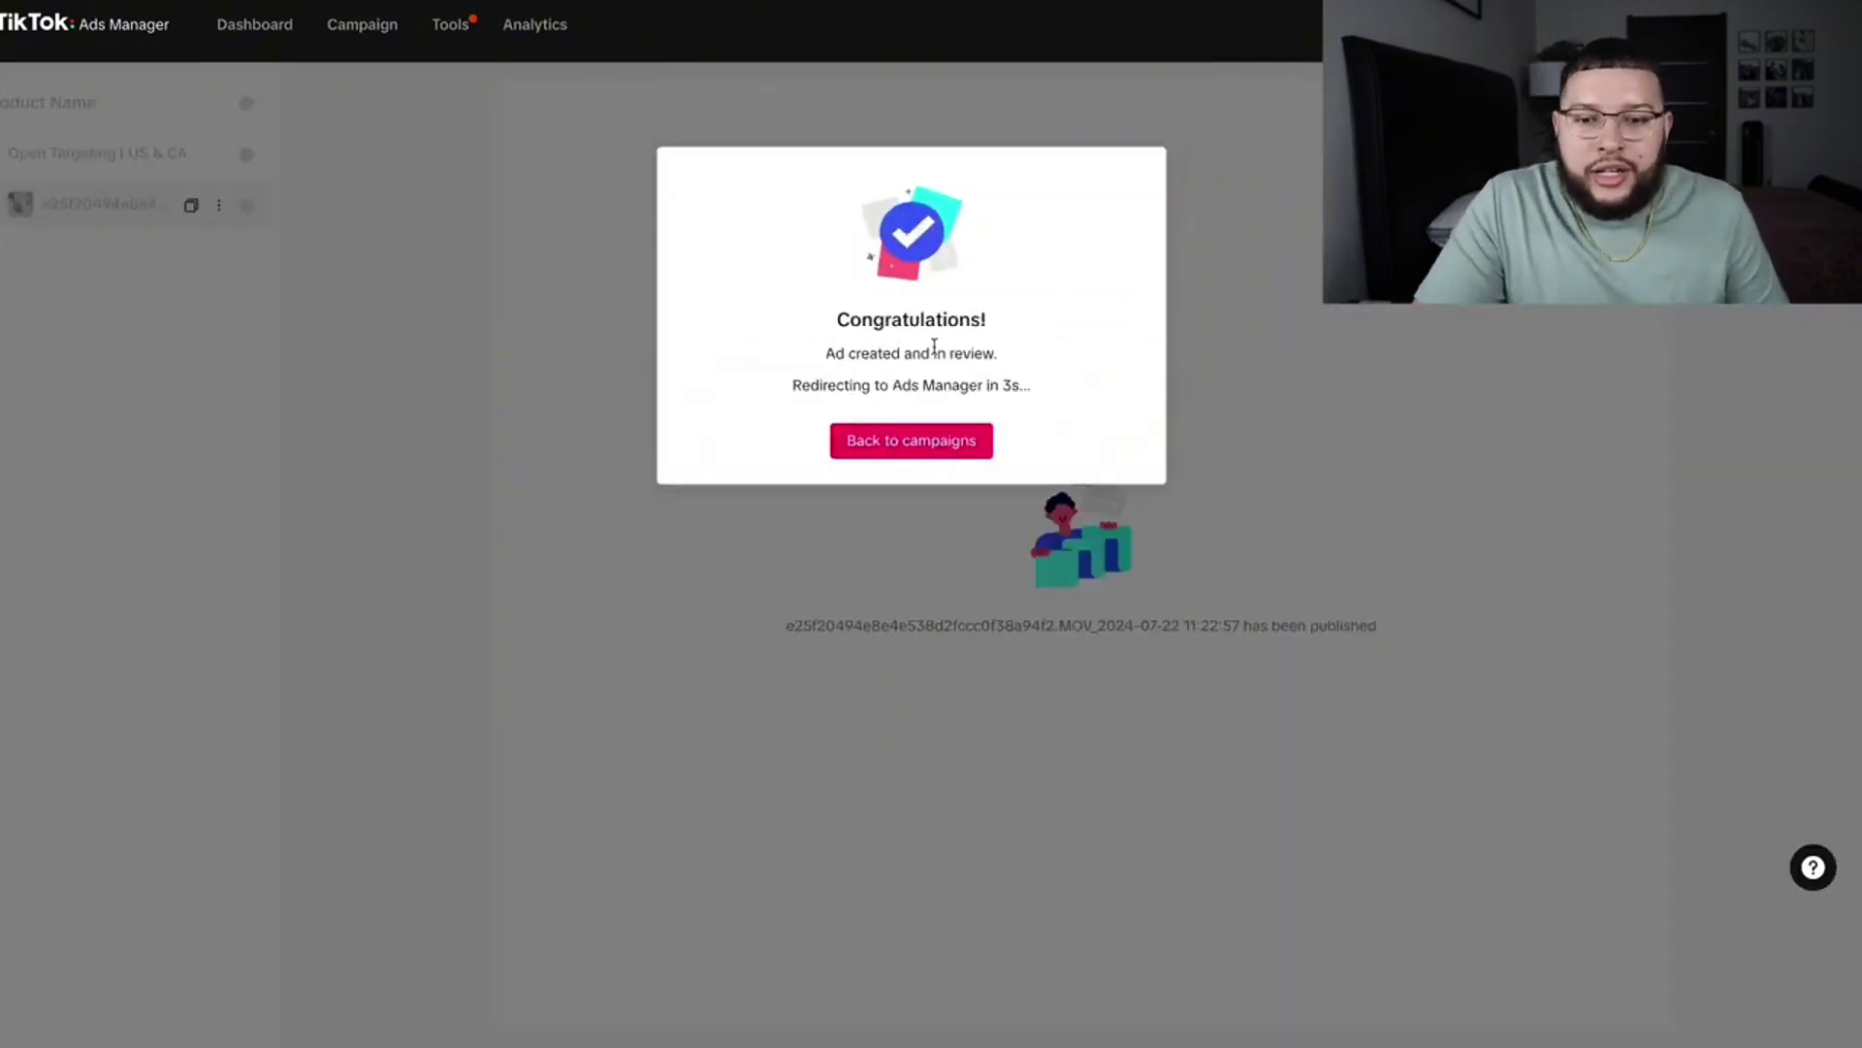
left_click(924, 445)
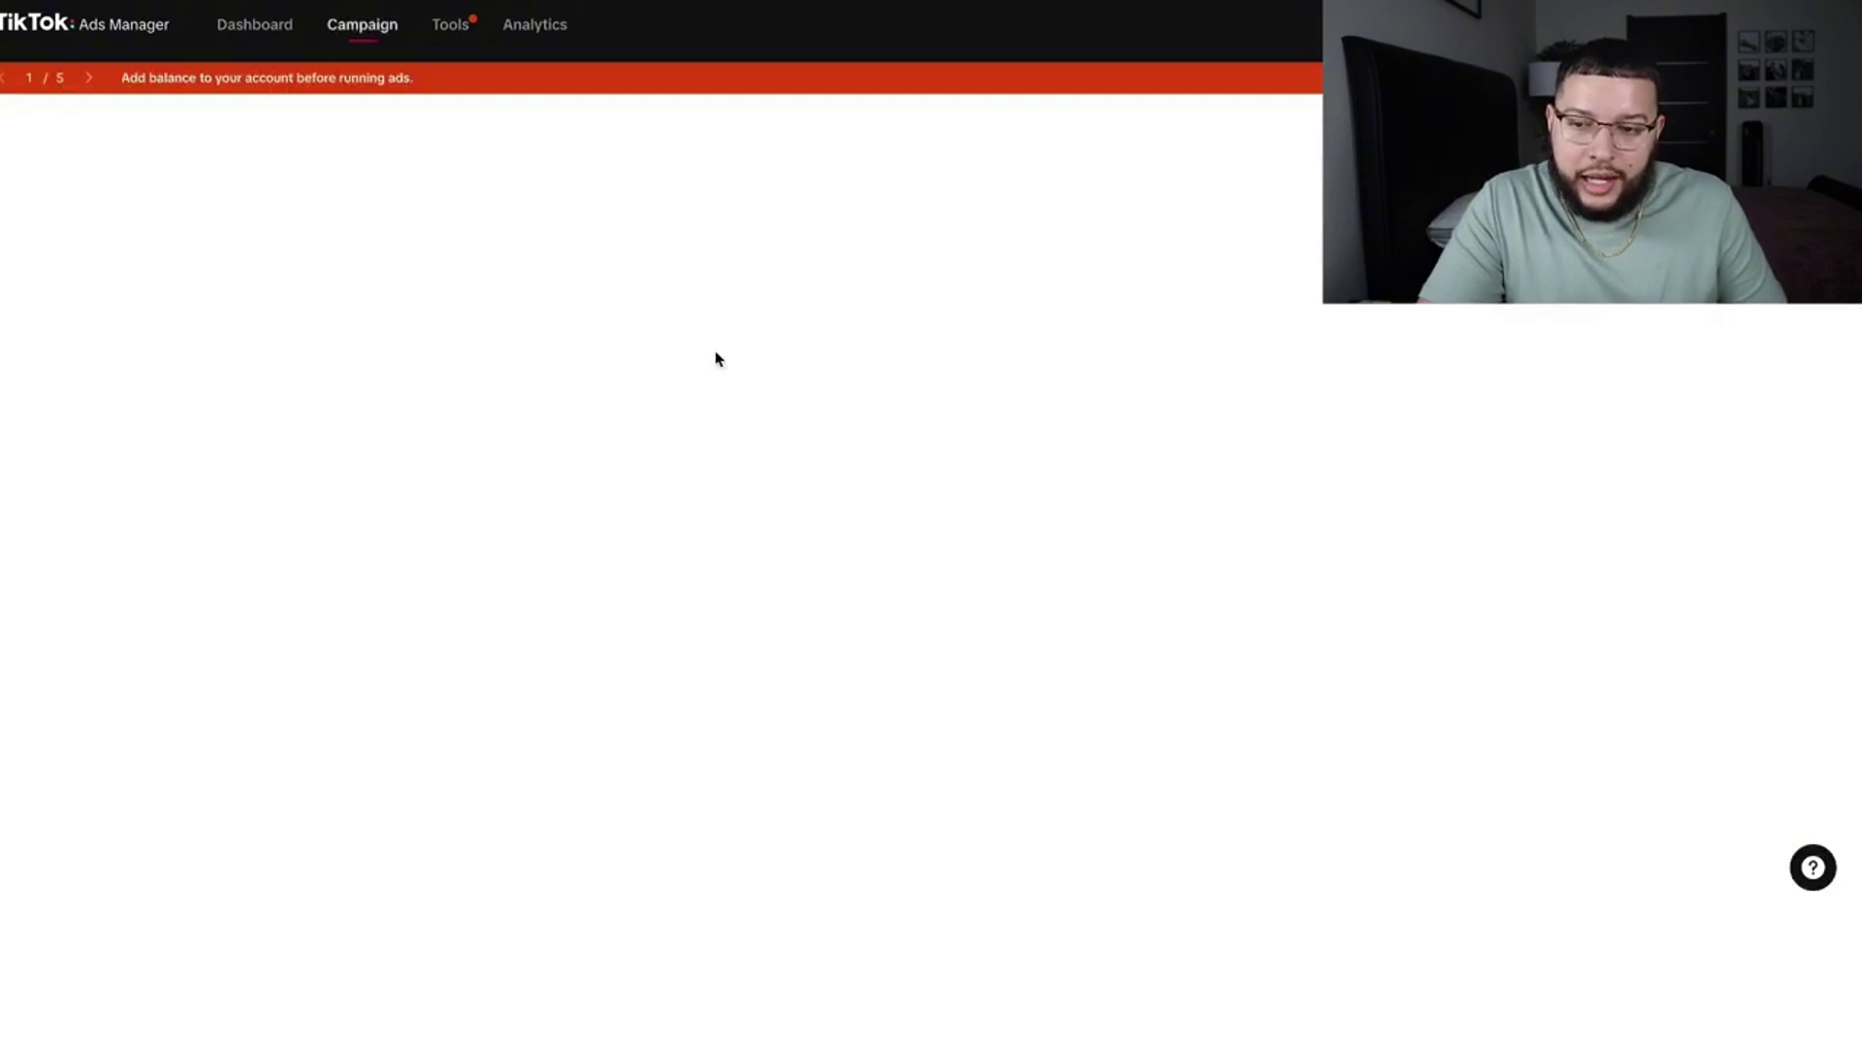